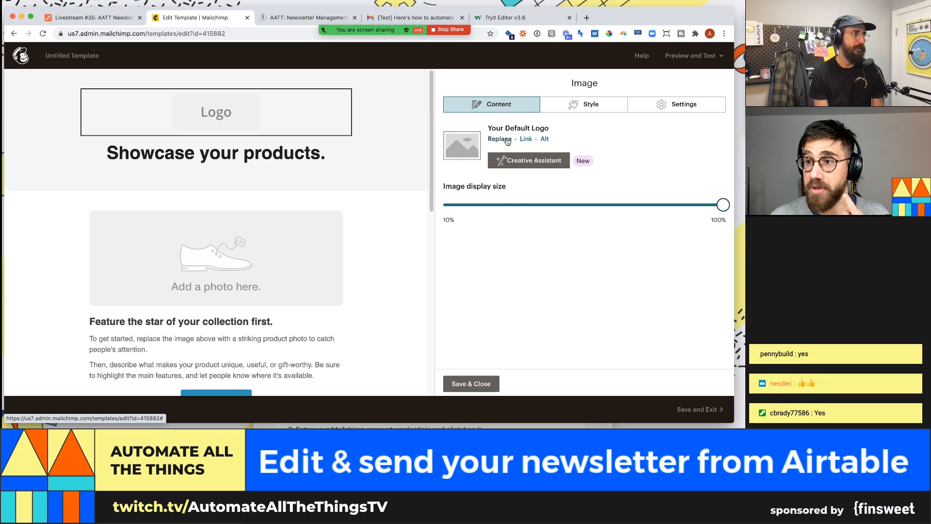
{"action": "key", "text": "super+space"}
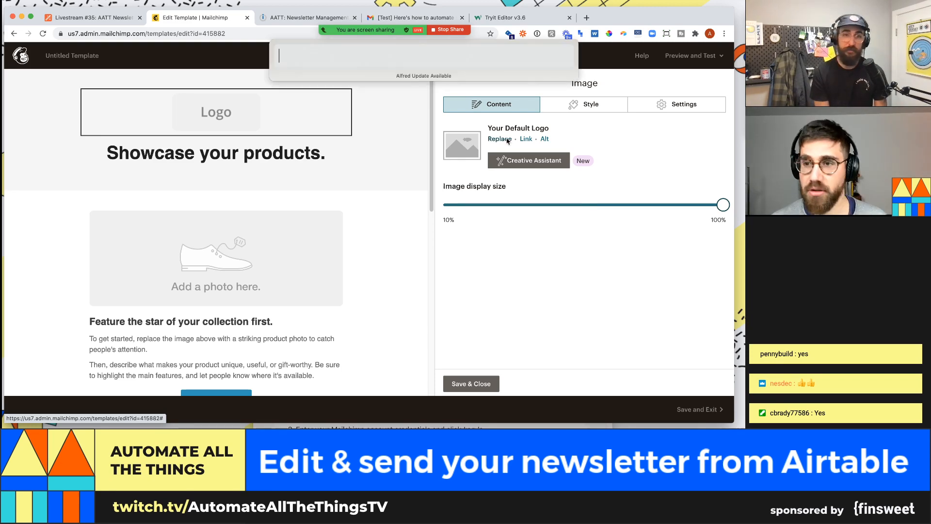
{"action": "type", "text": "aa"}
{"action": "key", "text": "BackSpace"}
{"action": "key", "text": "BackSpace"}
{"action": "type", "text": "fo"}
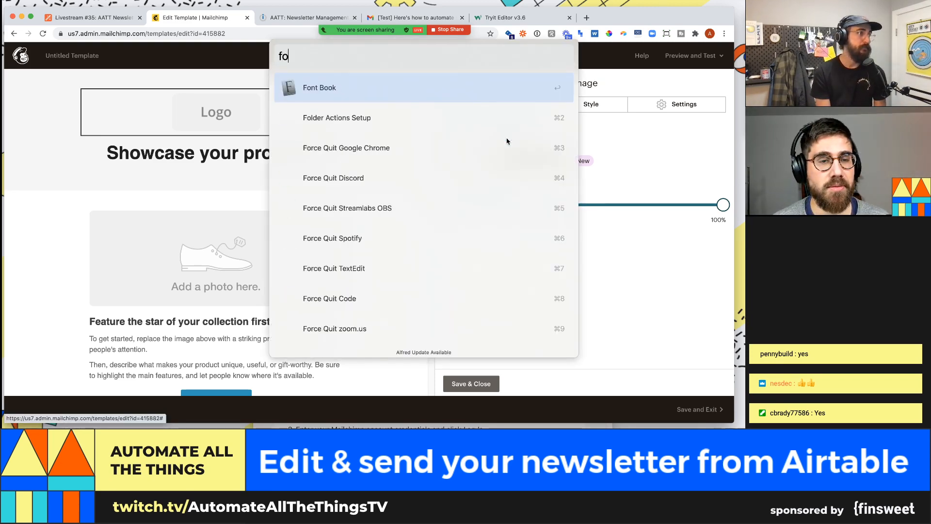
{"action": "key", "text": "BackSpace"}
{"action": "key", "text": "BackSpace"}
{"action": "key", "text": "Escape"}
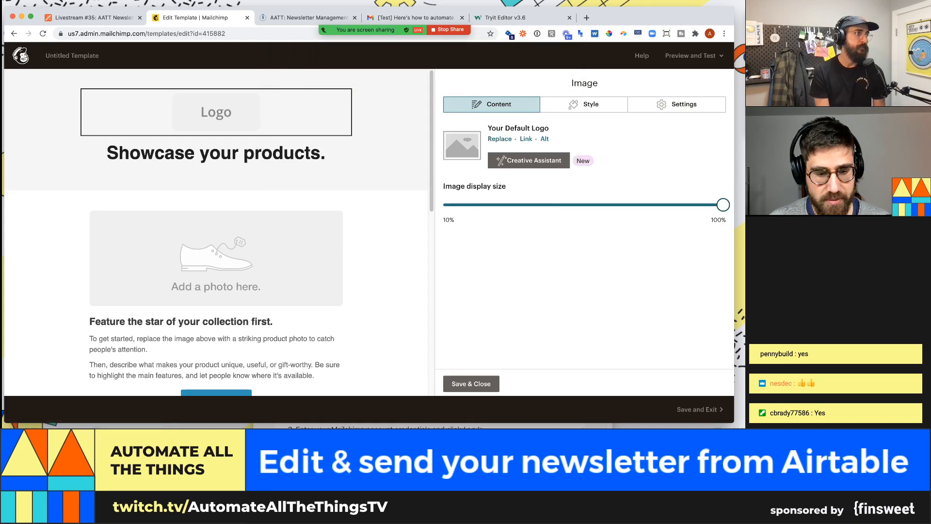
{"action": "key", "text": "super+Tab"}
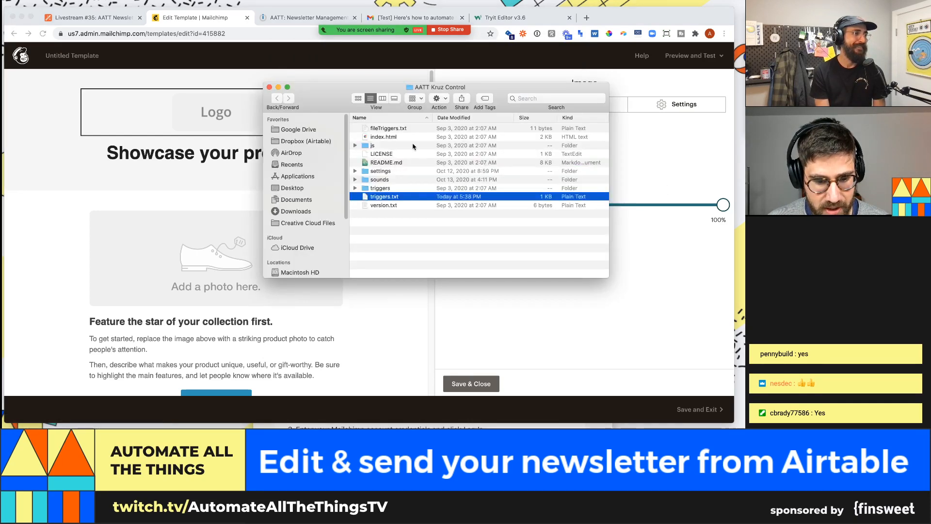
{"action": "key", "text": "super+Tab"}
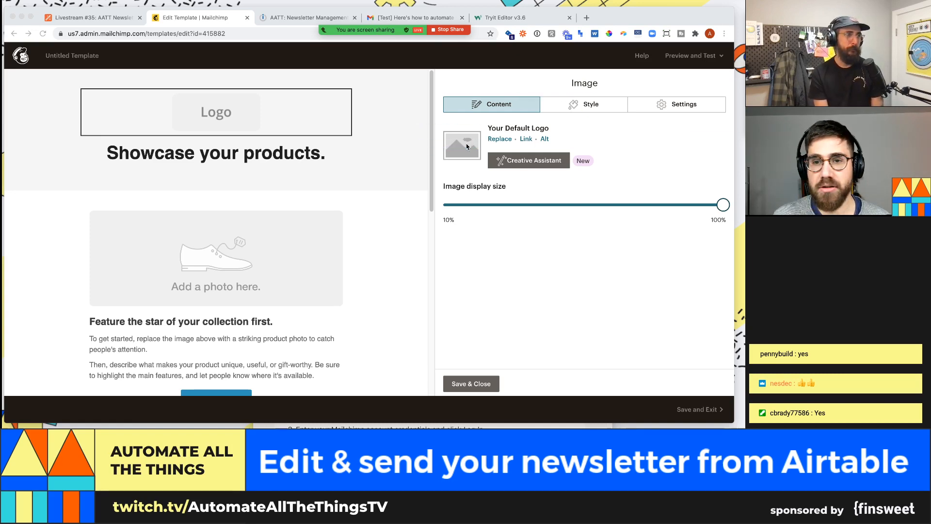
- Replace the placeholder header logo with aatt-logo-symbol-png.png uploaded from Finder
{"action": "left_click", "coordinate": [514, 178]}
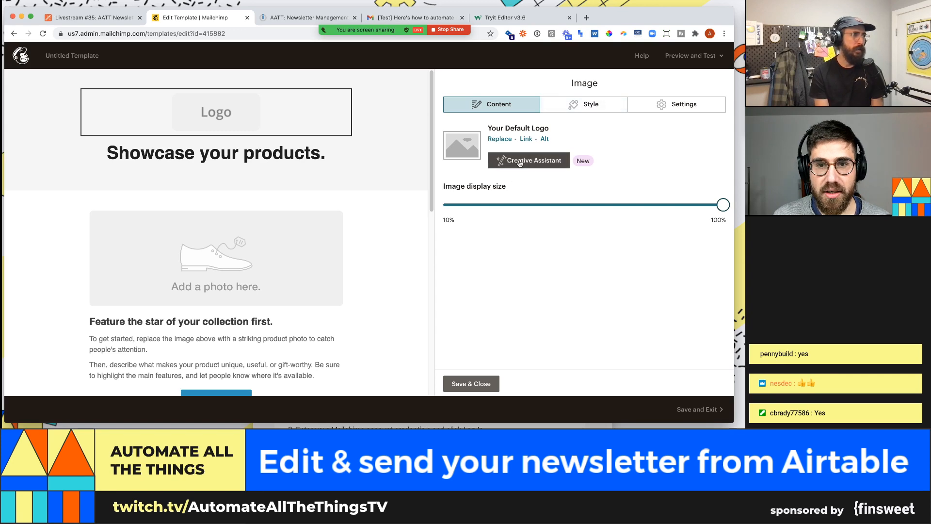
{"action": "left_click", "coordinate": [503, 165]}
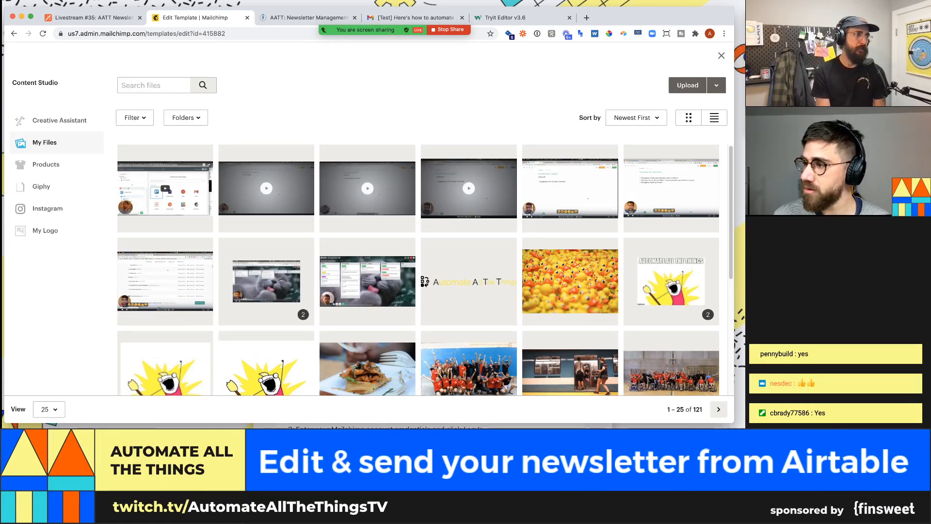
{"action": "left_click_drag", "start_coordinate": [488, 131], "coordinate": [482, 141]}
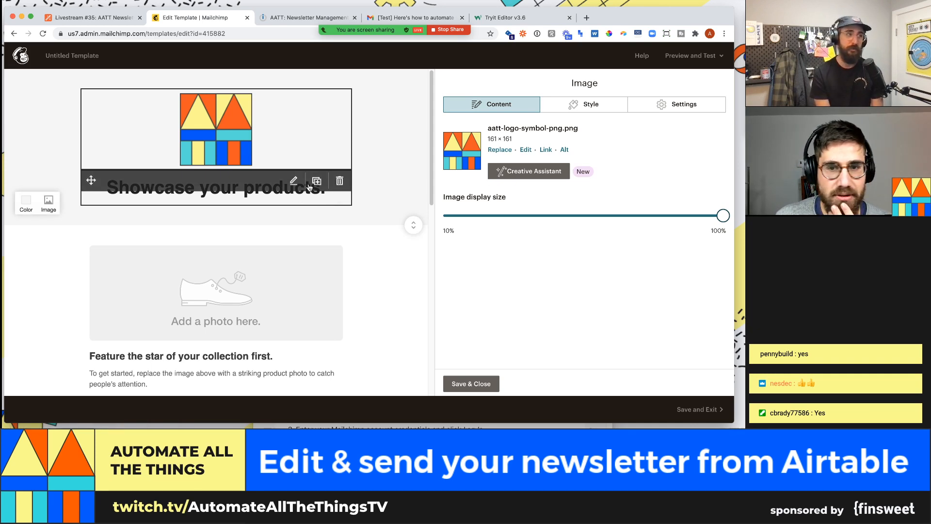
- Delete both 'Showcase your products.' heading blocks, the duplicate and then the original
{"action": "left_click", "coordinate": [317, 180]}
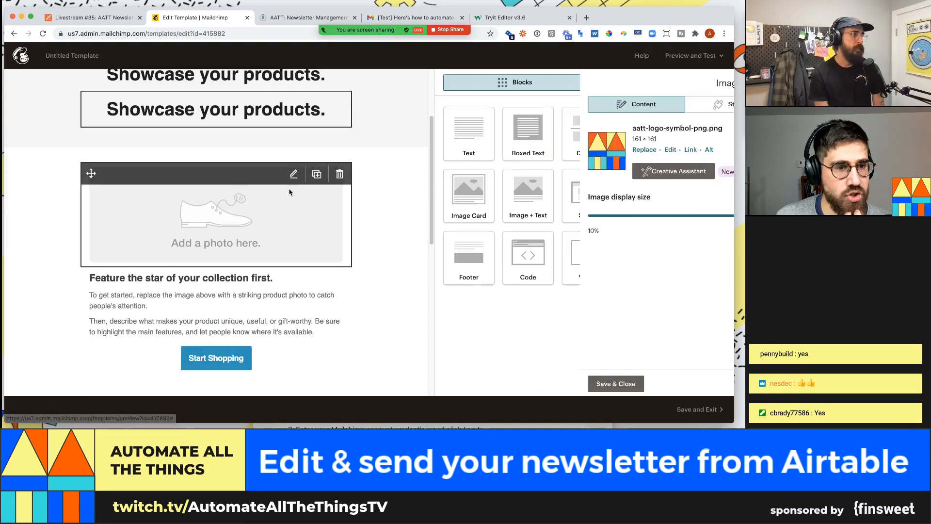
{"action": "left_click", "coordinate": [340, 213]}
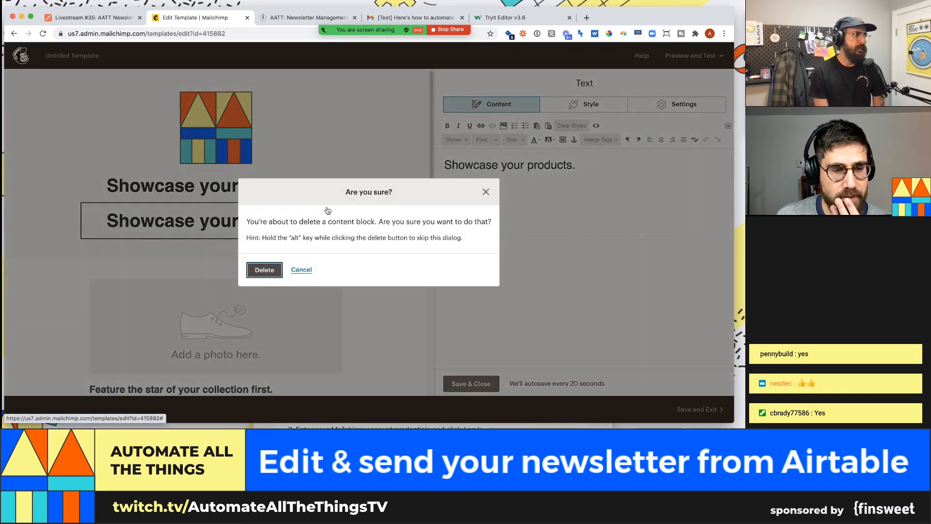
{"action": "left_click", "coordinate": [264, 270]}
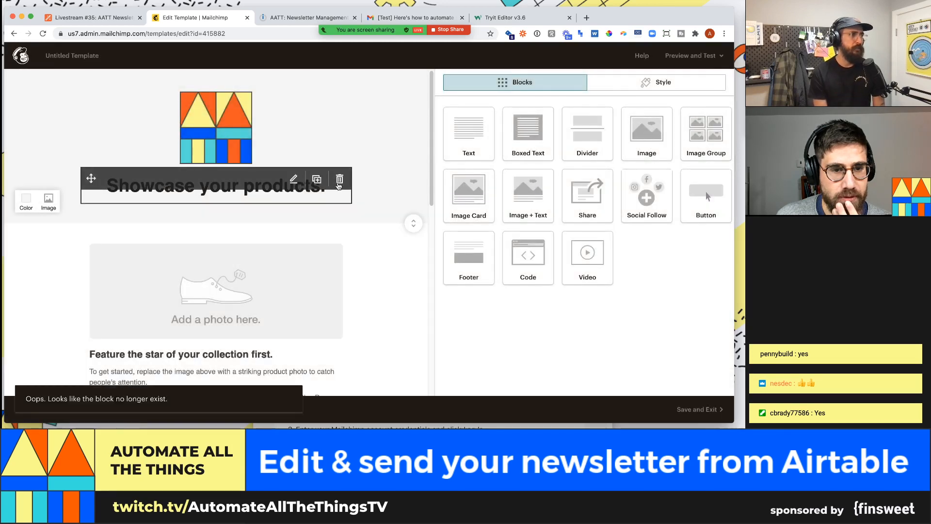
{"action": "left_click", "coordinate": [339, 181]}
{"action": "left_click", "coordinate": [264, 270]}
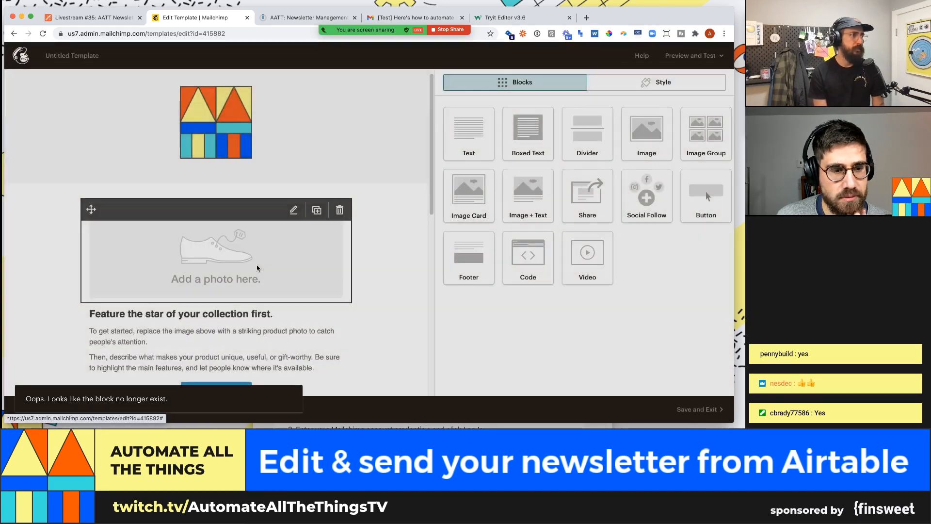
{"action": "scroll", "coordinate": [291, 194], "scroll_direction": "down", "scroll_amount": 6}
{"action": "scroll", "coordinate": [368, 124], "scroll_direction": "up", "scroll_amount": 2}
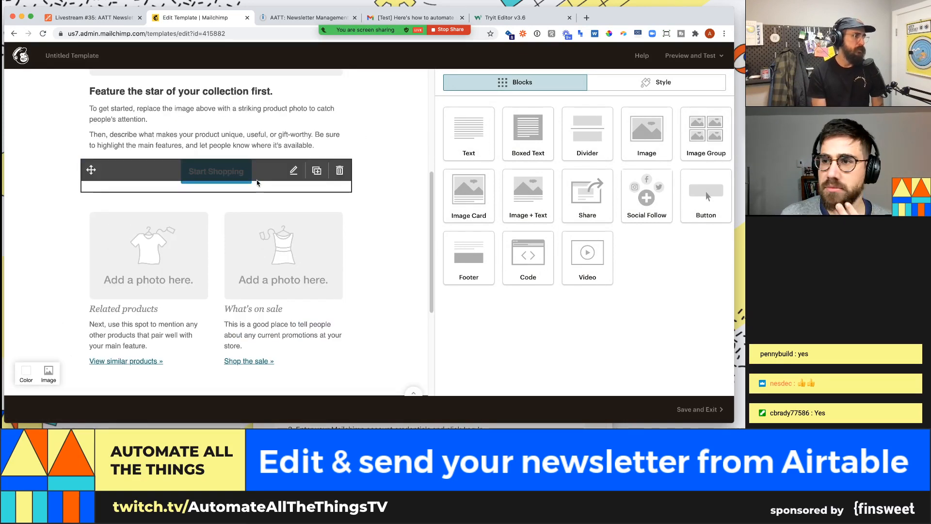
- Set the products Image + Text block to 1 image with image position Left
{"action": "left_click", "coordinate": [307, 273]}
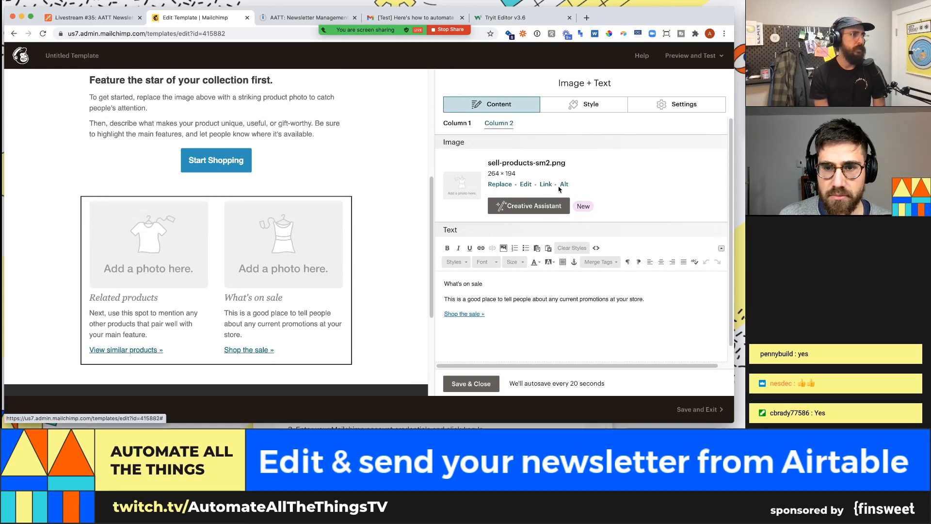
{"action": "scroll", "coordinate": [515, 182], "scroll_direction": "down", "scroll_amount": 1}
{"action": "scroll", "coordinate": [497, 320], "scroll_direction": "up", "scroll_amount": 1}
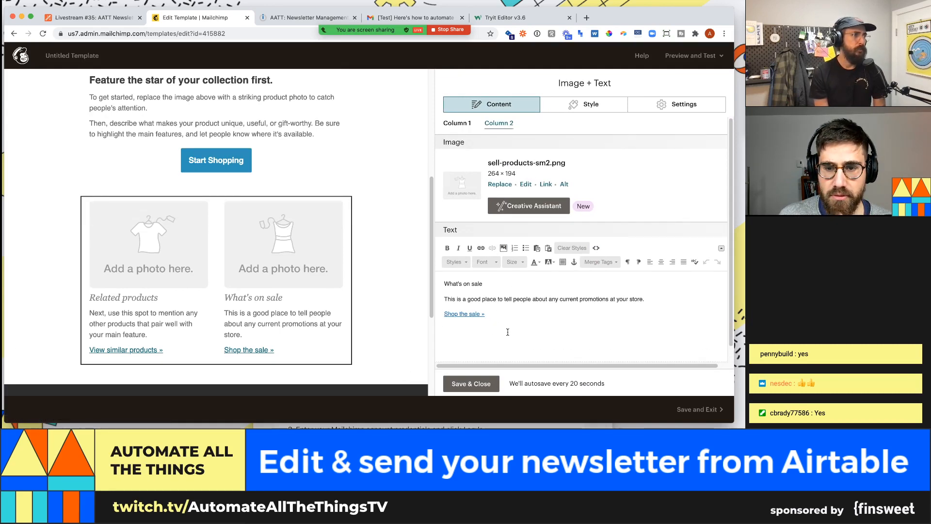
{"action": "scroll", "coordinate": [555, 291], "scroll_direction": "down", "scroll_amount": 1}
{"action": "scroll", "coordinate": [647, 212], "scroll_direction": "up", "scroll_amount": 1}
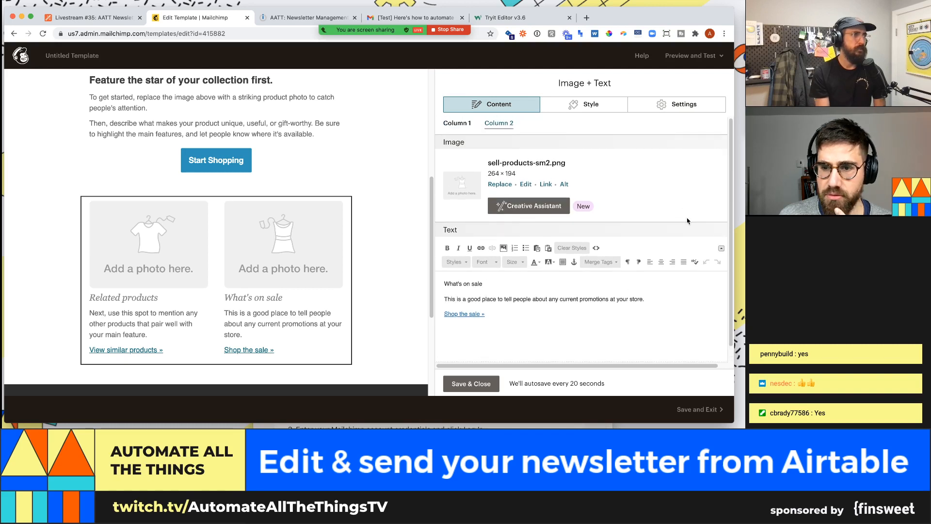
{"action": "left_click", "coordinate": [661, 106]}
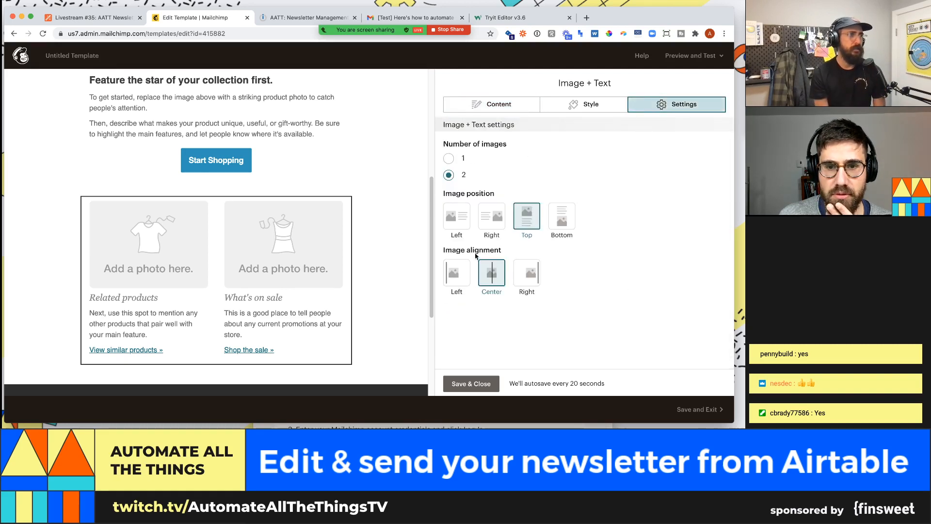
{"action": "left_click", "coordinate": [449, 159]}
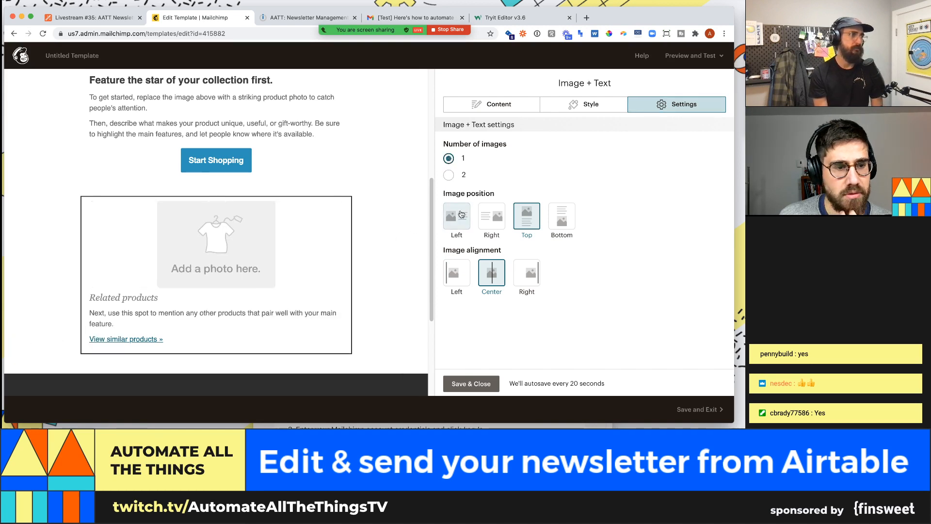
{"action": "left_click", "coordinate": [462, 215]}
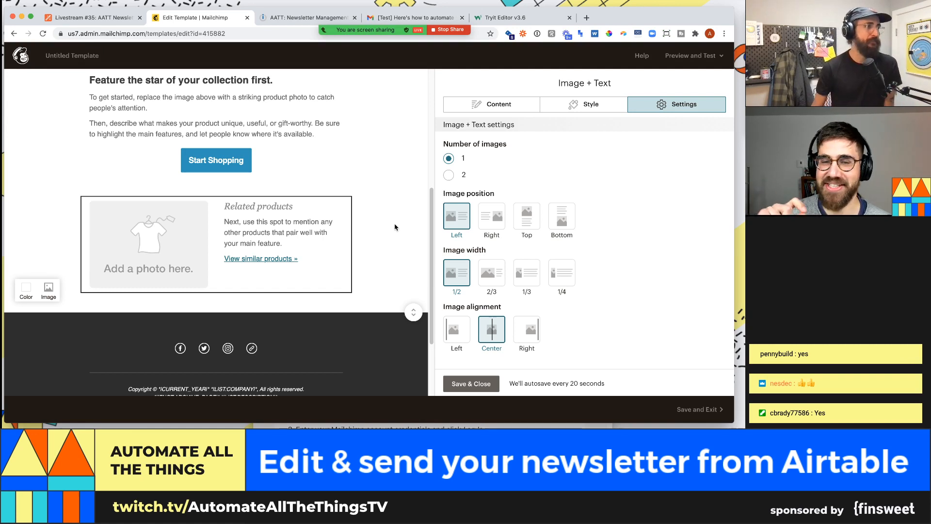
- Scroll through the email to check the single-image 'Related products' block layout
{"action": "scroll", "coordinate": [348, 217], "scroll_direction": "up", "scroll_amount": 5}
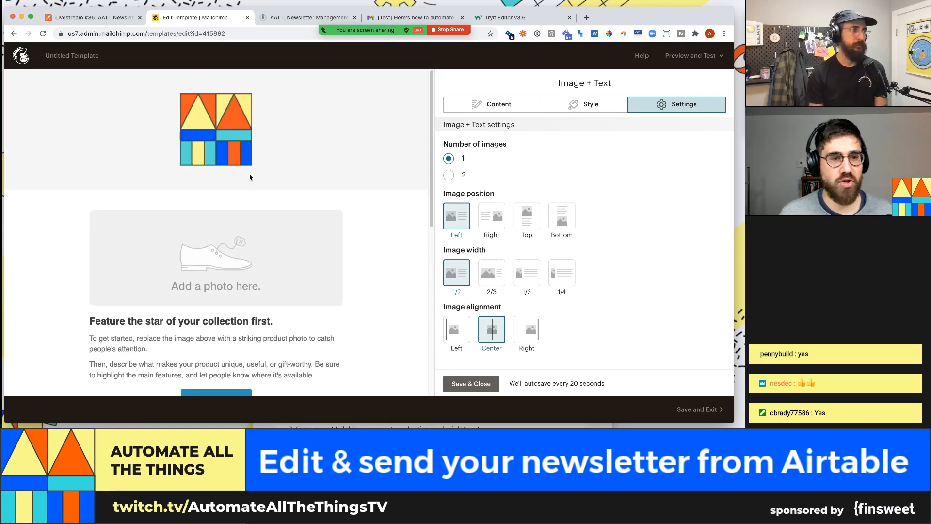
{"action": "scroll", "coordinate": [291, 194], "scroll_direction": "down", "scroll_amount": 2}
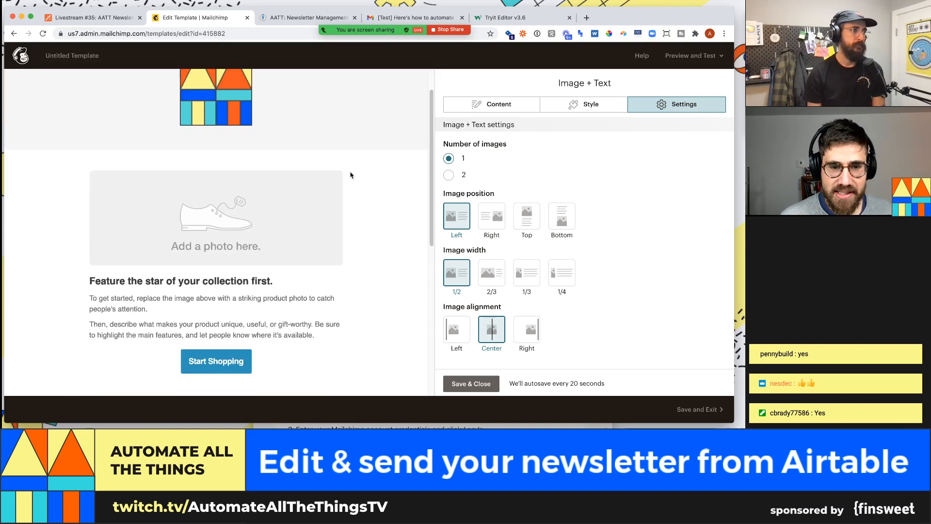
{"action": "mouse_move", "coordinate": [350, 175]}
{"action": "scroll", "coordinate": [345, 184], "scroll_direction": "down", "scroll_amount": 6}
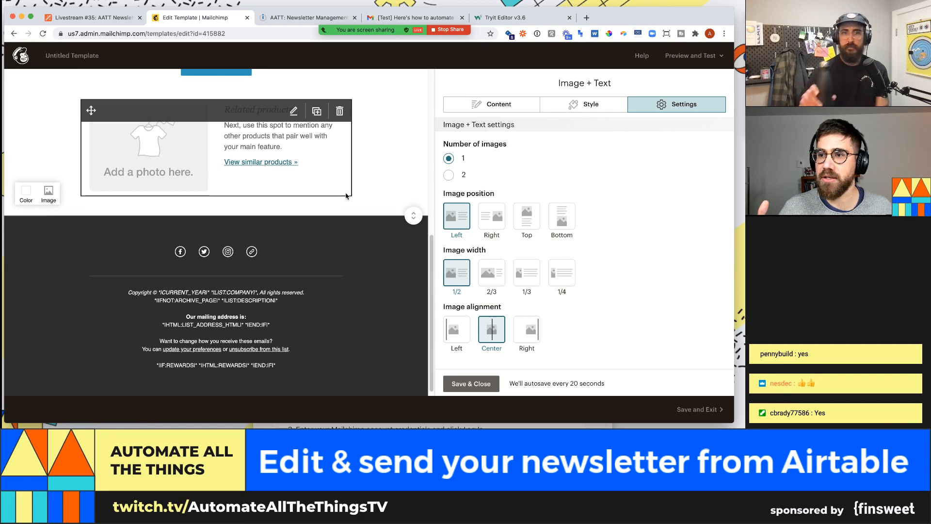
{"action": "scroll", "coordinate": [346, 196], "scroll_direction": "up", "scroll_amount": 5}
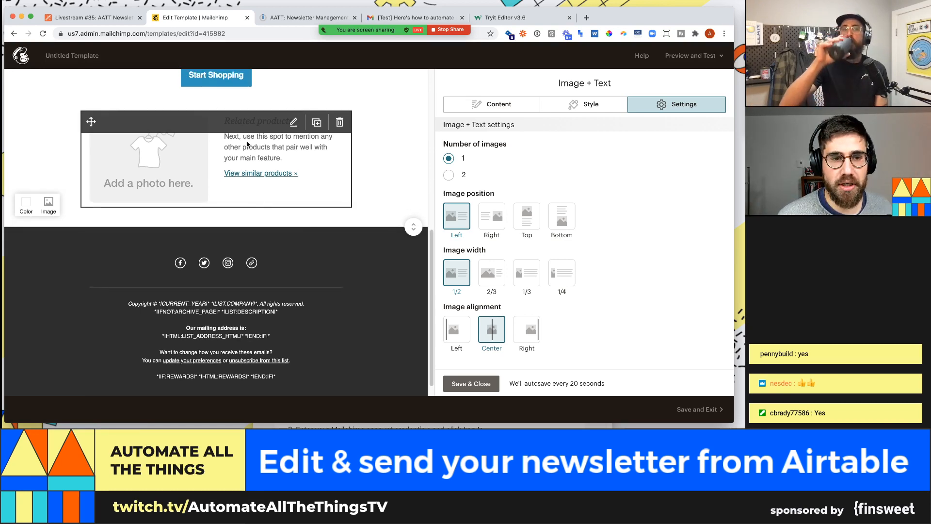
{"action": "scroll", "coordinate": [328, 251], "scroll_direction": "up", "scroll_amount": 6}
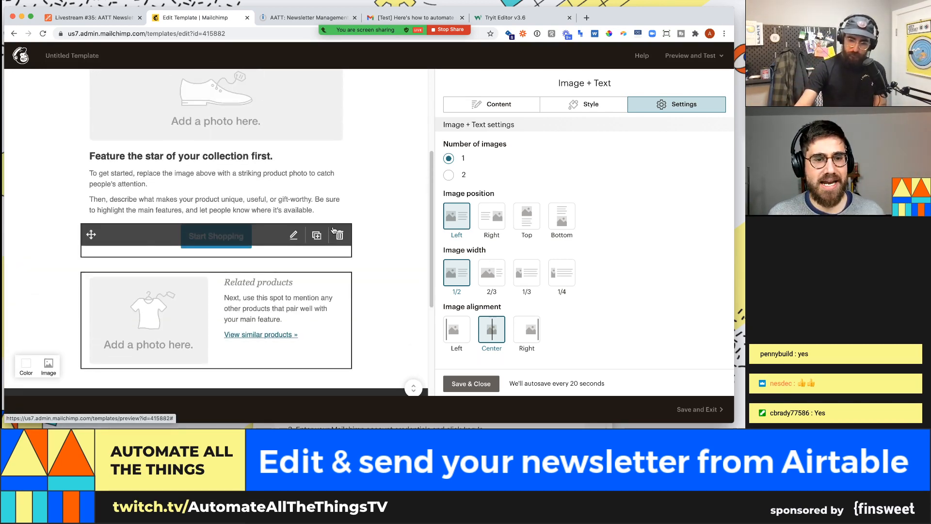
{"action": "scroll", "coordinate": [376, 177], "scroll_direction": "down", "scroll_amount": 4}
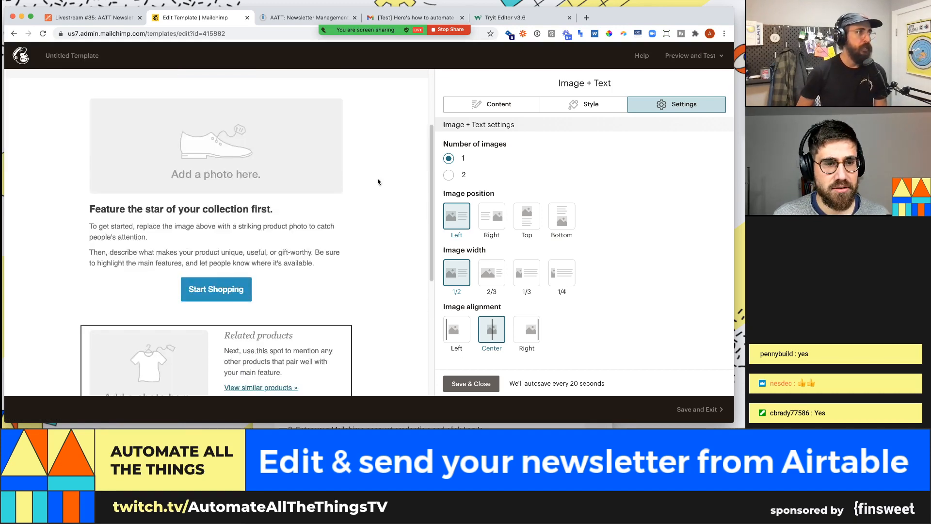
{"action": "scroll", "coordinate": [378, 182], "scroll_direction": "down", "scroll_amount": 6}
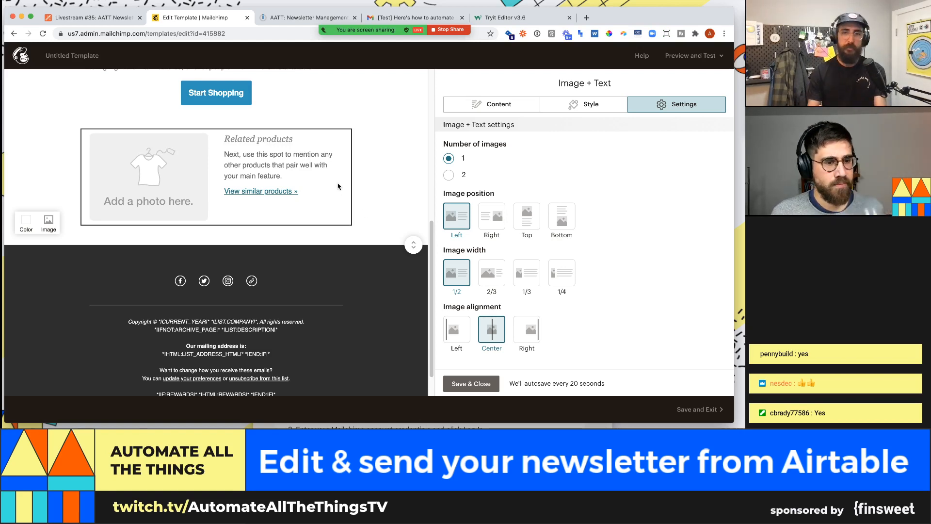
{"action": "scroll", "coordinate": [372, 226], "scroll_direction": "up", "scroll_amount": 5}
{"action": "scroll", "coordinate": [373, 226], "scroll_direction": "up", "scroll_amount": 1}
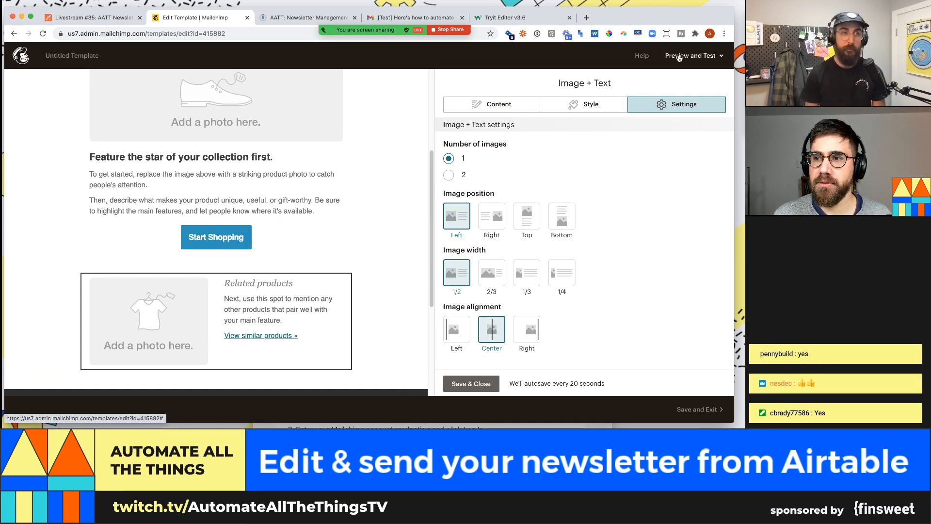
{"action": "scroll", "coordinate": [380, 177], "scroll_direction": "up", "scroll_amount": 5}
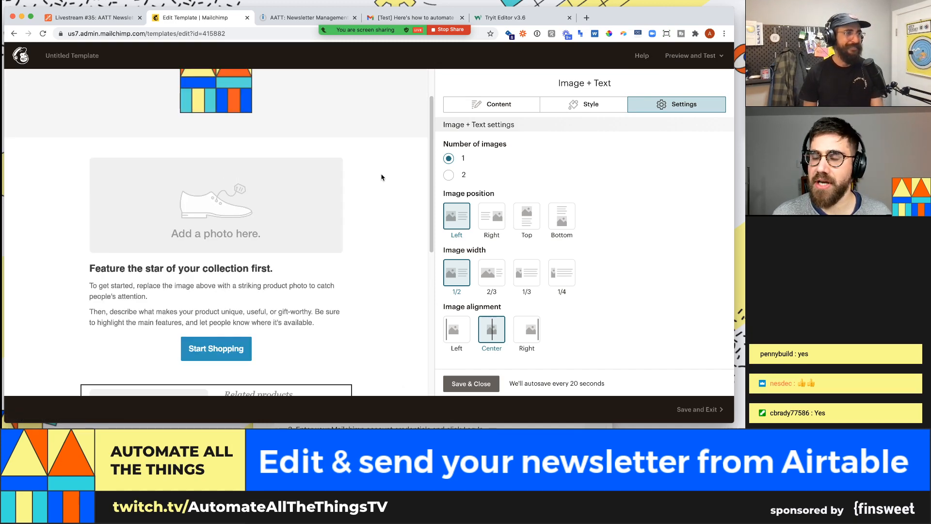
- Save and close the Image + Text block settings, returning to the content blocks palette
{"action": "left_click", "coordinate": [691, 55]}
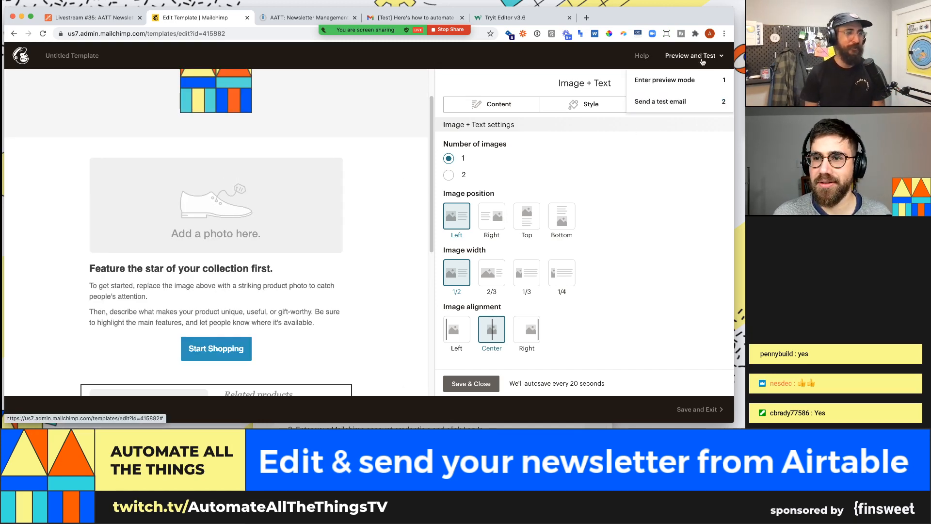
{"action": "left_click", "coordinate": [486, 386]}
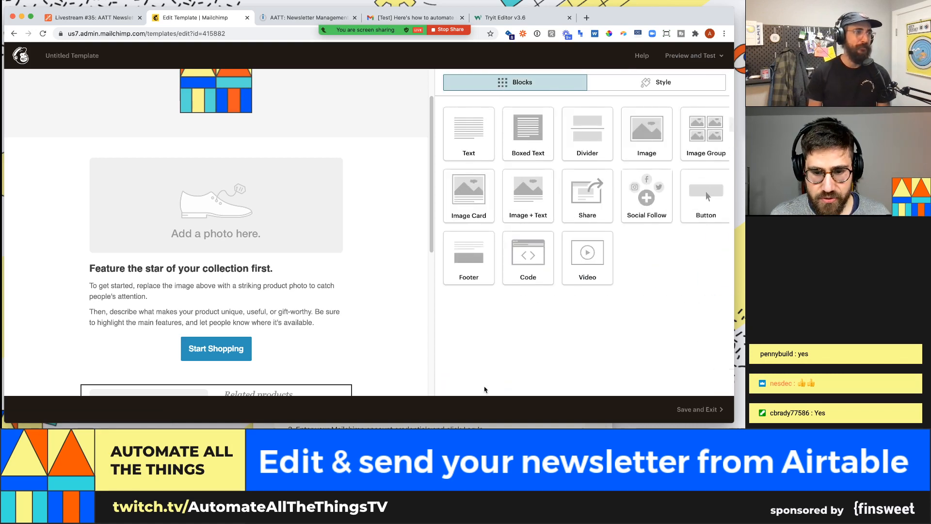
{"action": "left_click", "coordinate": [686, 57]}
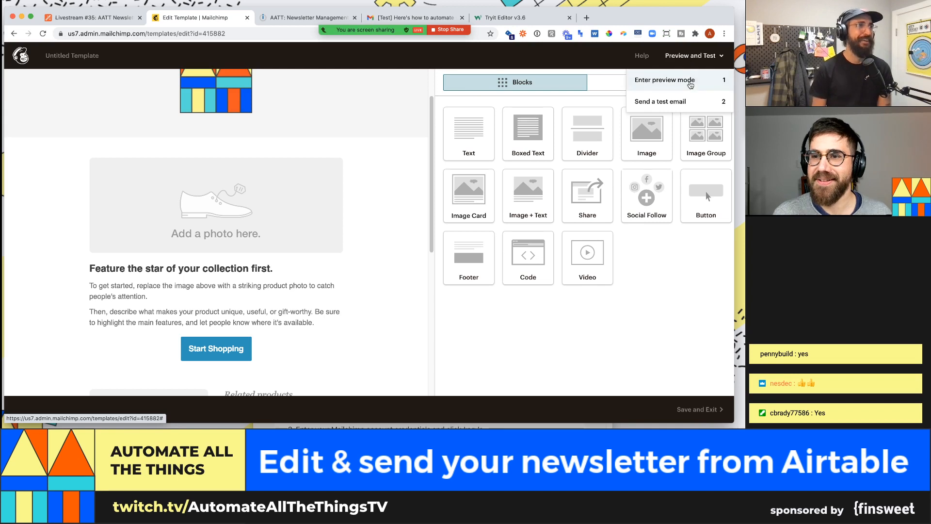
{"action": "left_click", "coordinate": [695, 271]}
{"action": "left_click", "coordinate": [715, 61]}
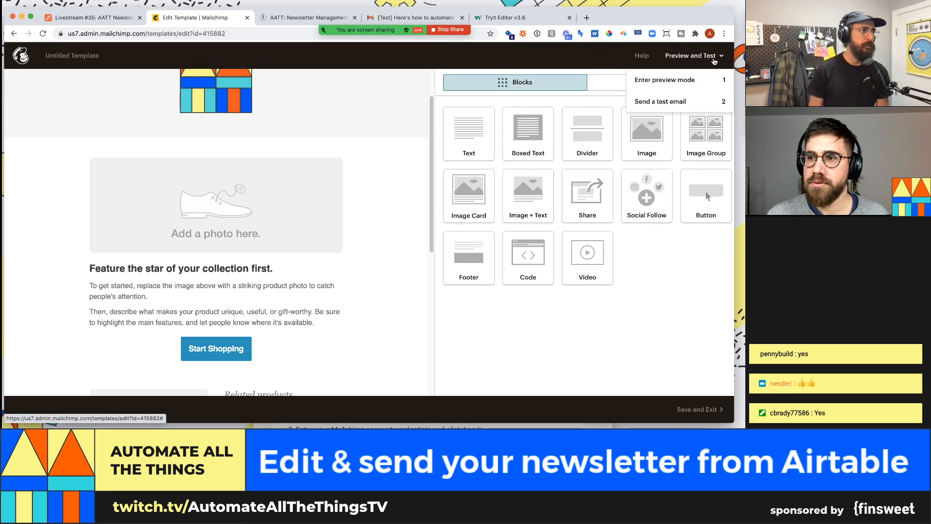
{"action": "left_click", "coordinate": [714, 62]}
{"action": "left_click", "coordinate": [663, 82]}
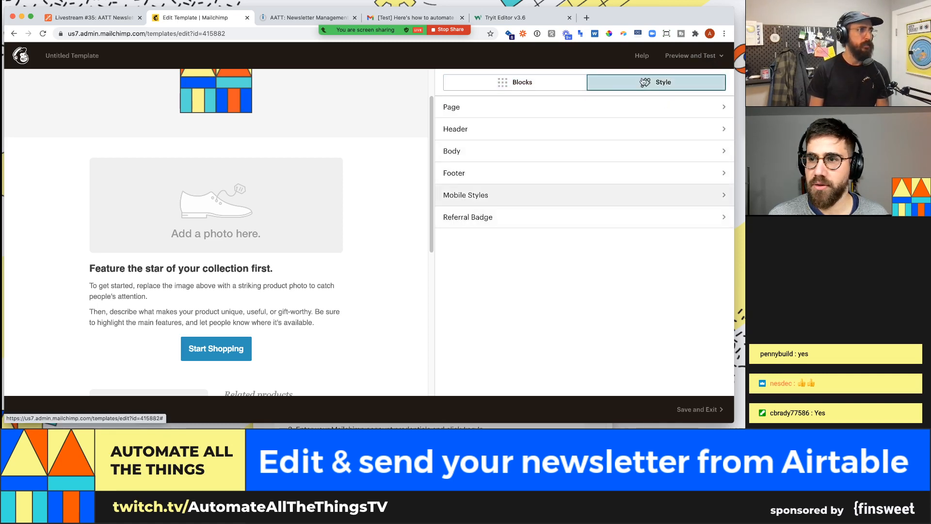
{"action": "left_click", "coordinate": [508, 81]}
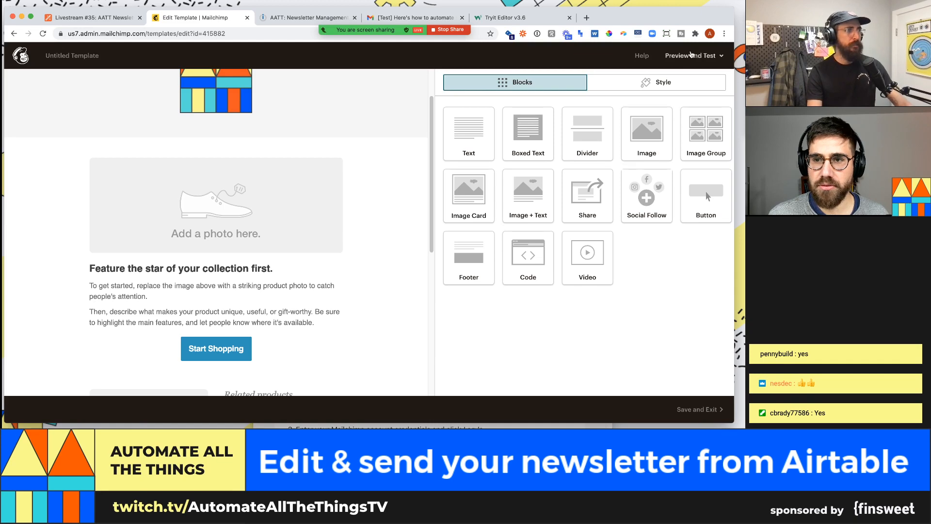
{"action": "left_click", "coordinate": [689, 57]}
- Enter preview mode, inspect the preview's code in Chrome DevTools, then close DevTools
{"action": "left_click", "coordinate": [687, 80]}
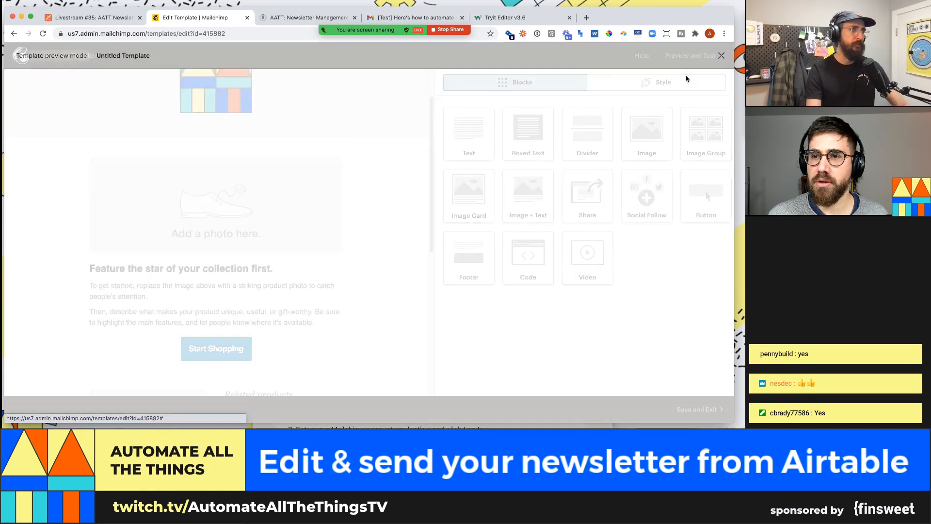
{"action": "right_click", "coordinate": [437, 152]}
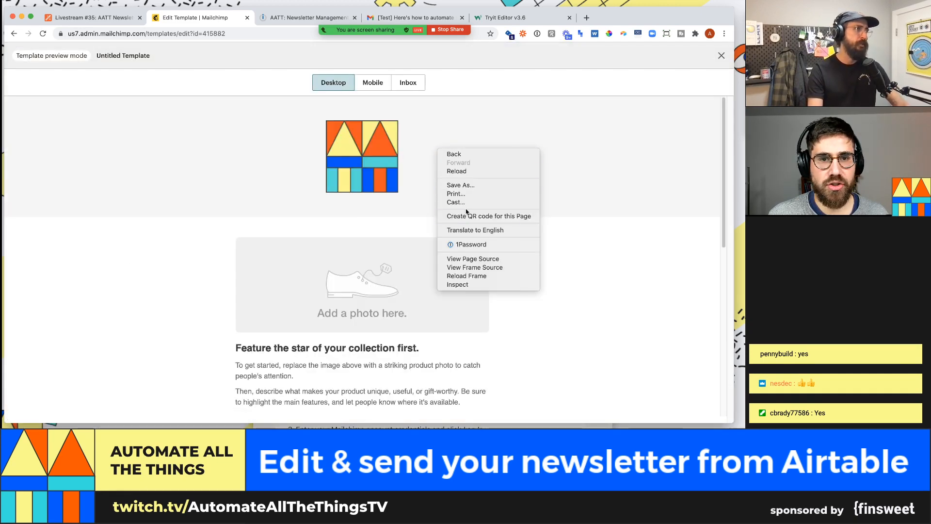
{"action": "right_click", "coordinate": [502, 124]}
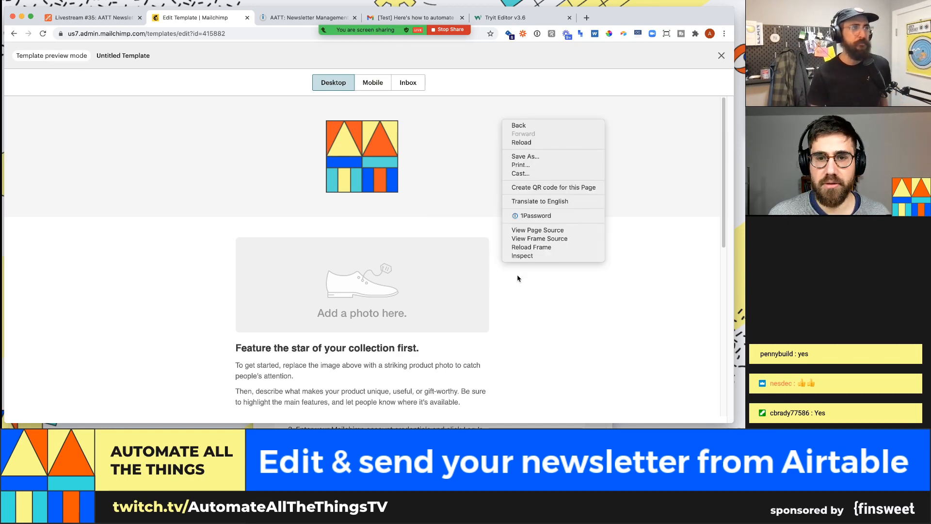
{"action": "left_click", "coordinate": [522, 258]}
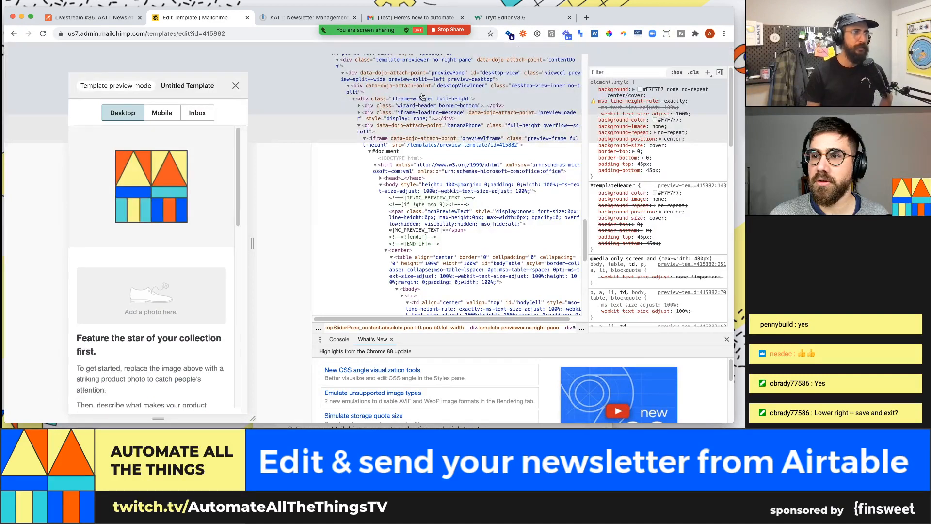
{"action": "left_click", "coordinate": [726, 48]}
- Leave preview mode and save the template under the name 'AATT #35'
{"action": "left_click", "coordinate": [721, 55]}
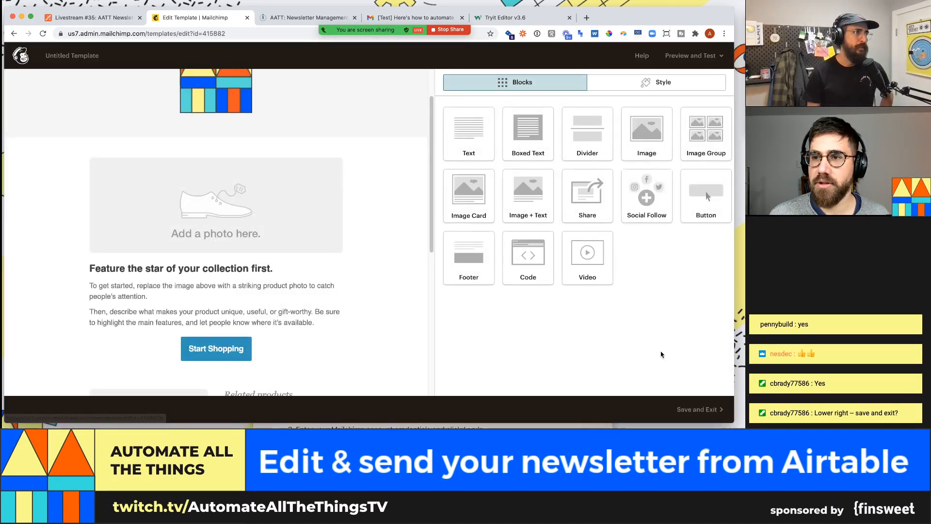
{"action": "left_click", "coordinate": [717, 411]}
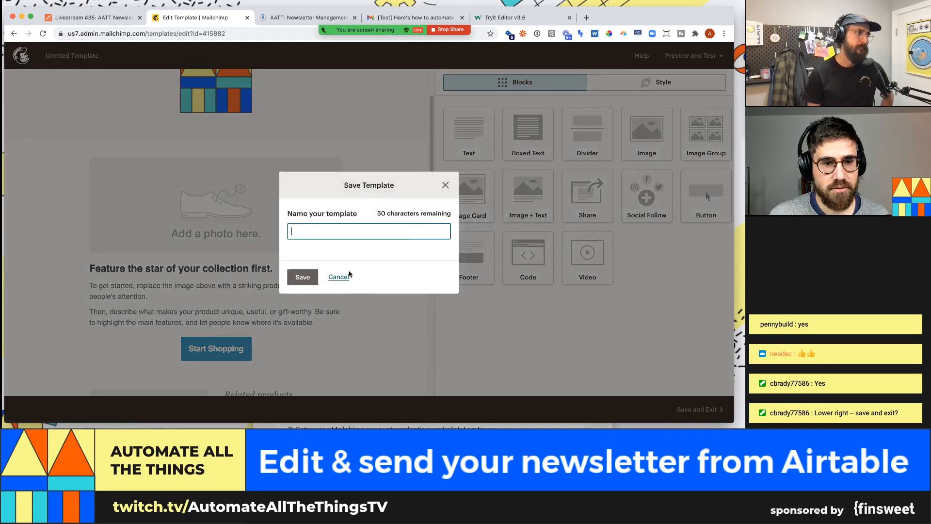
{"action": "type", "text": "A"}
{"action": "type", "text": "T #35"}
{"action": "key", "text": "Return"}
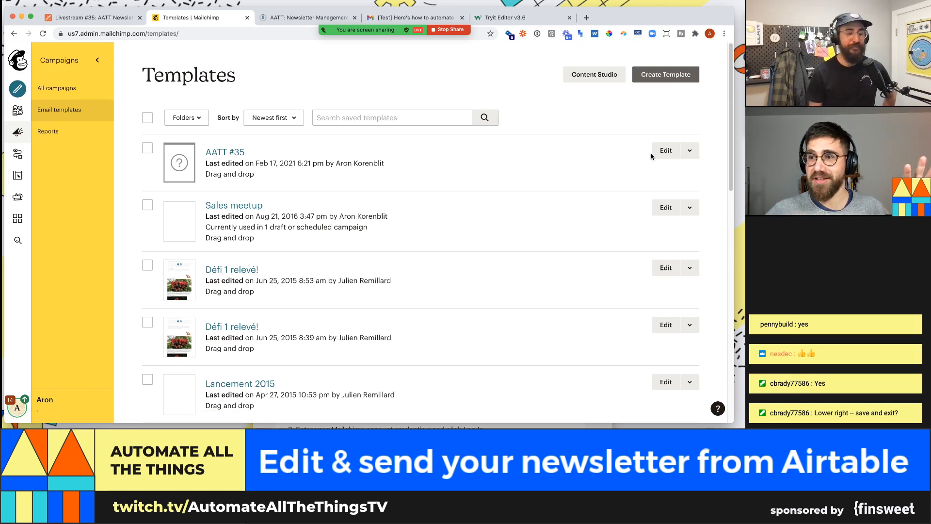
- Export AATT #35 as HTML to download AATT #35.html, then switch to VS Code
{"action": "left_click", "coordinate": [691, 152]}
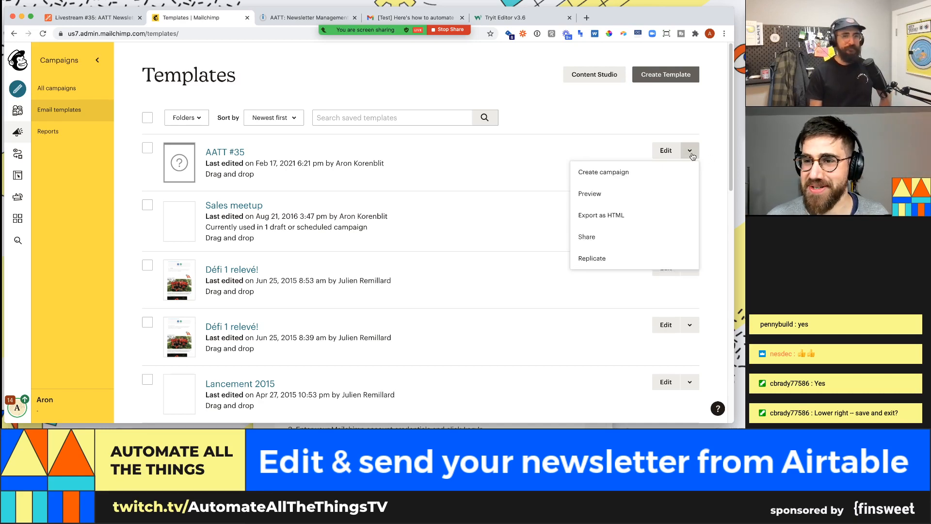
{"action": "left_click", "coordinate": [611, 216]}
{"action": "left_click", "coordinate": [329, 281]}
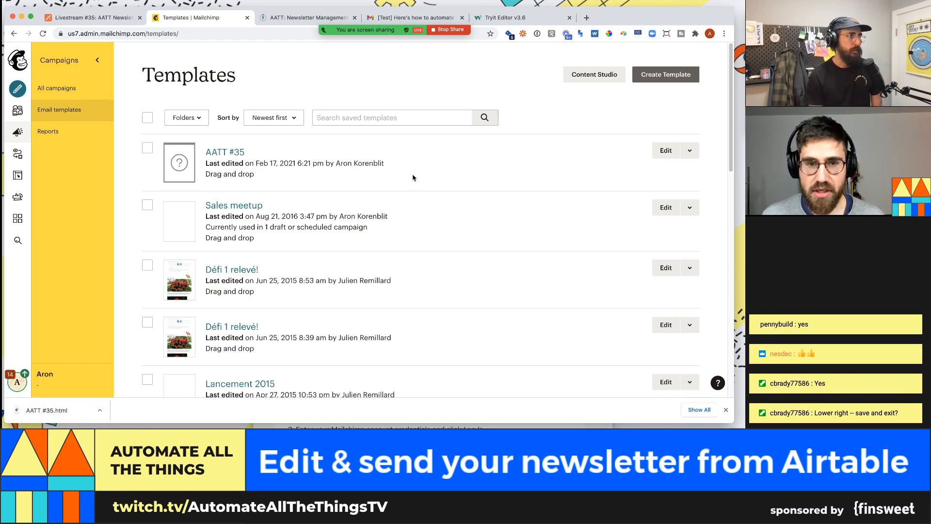
{"action": "key", "text": "super+Tab"}
{"action": "key", "text": "super+Tab"}
{"action": "key", "text": "super+Tab"}
{"action": "key", "text": "super+Tab"}
{"action": "key", "text": "super+Tab"}
{"action": "key", "text": "super+Tab"}
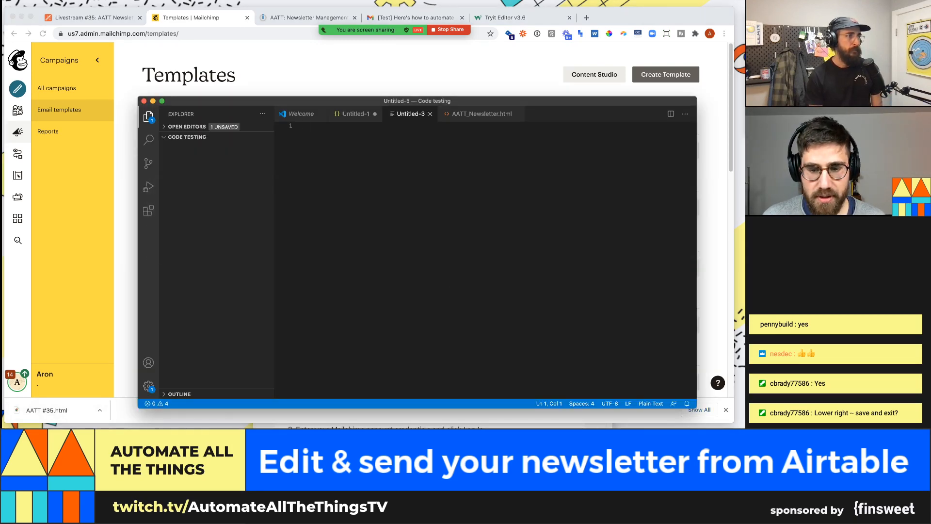
- Open AATT #35.html from Downloads in VS Code and scroll through its code
{"action": "left_click", "coordinate": [456, 444]}
{"action": "left_click_drag", "start_coordinate": [458, 411], "coordinate": [449, 230]}
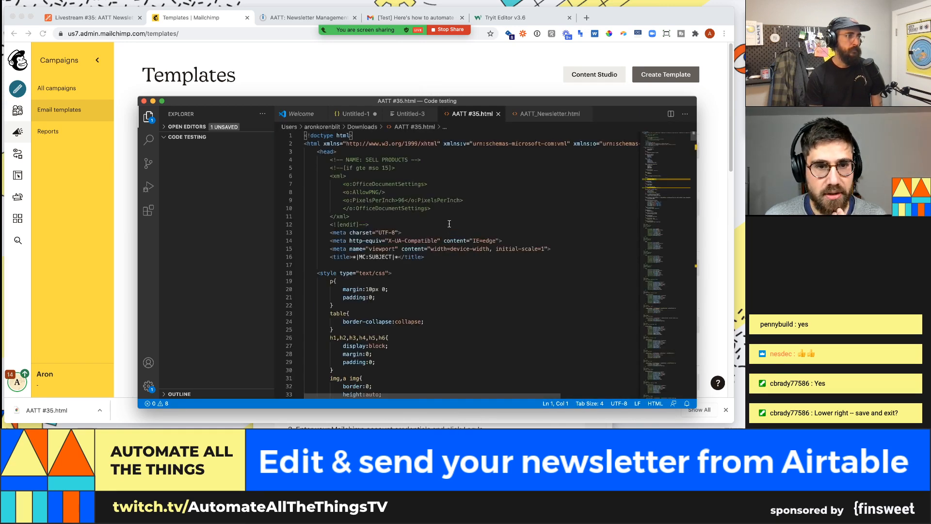
{"action": "scroll", "coordinate": [449, 228], "scroll_direction": "down", "scroll_amount": 10}
{"action": "scroll", "coordinate": [451, 225], "scroll_direction": "up", "scroll_amount": 10}
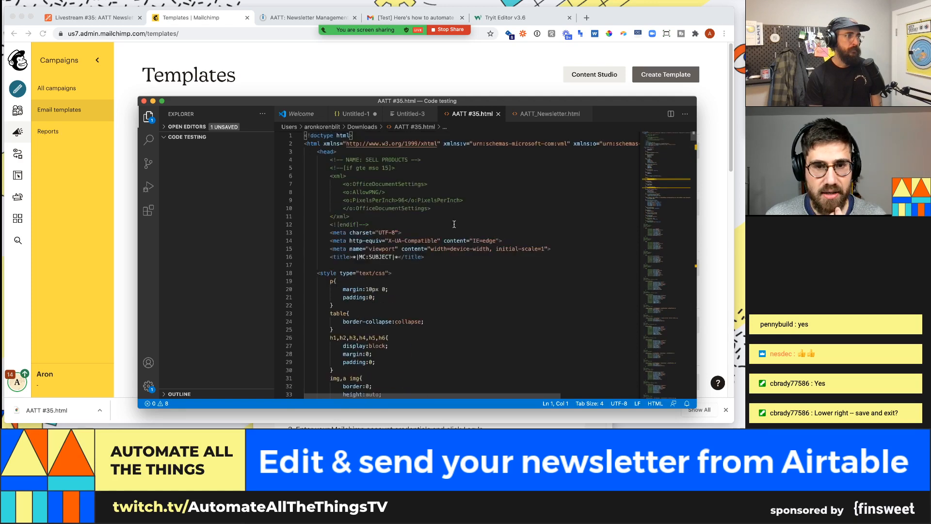
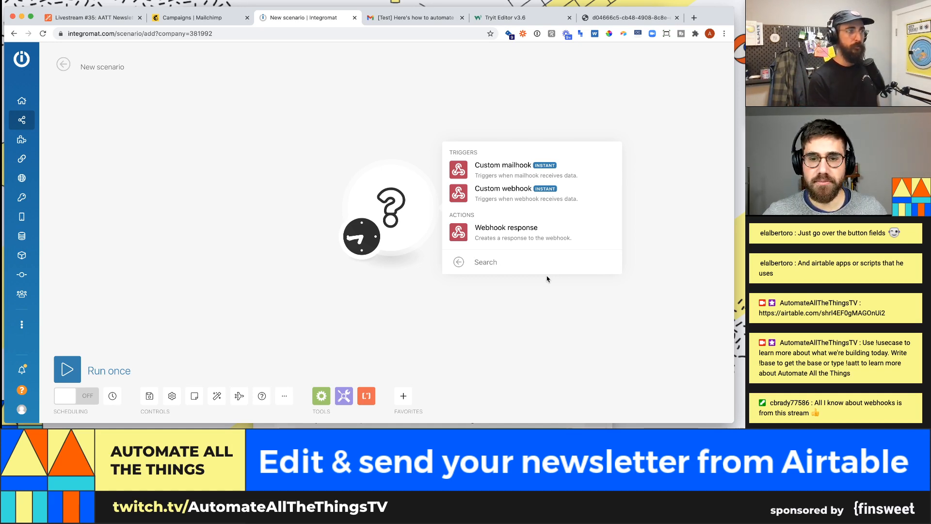
- Make the empty module a Webhooks Webhook response action with status 200 and an empty body
{"action": "left_click", "coordinate": [541, 227]}
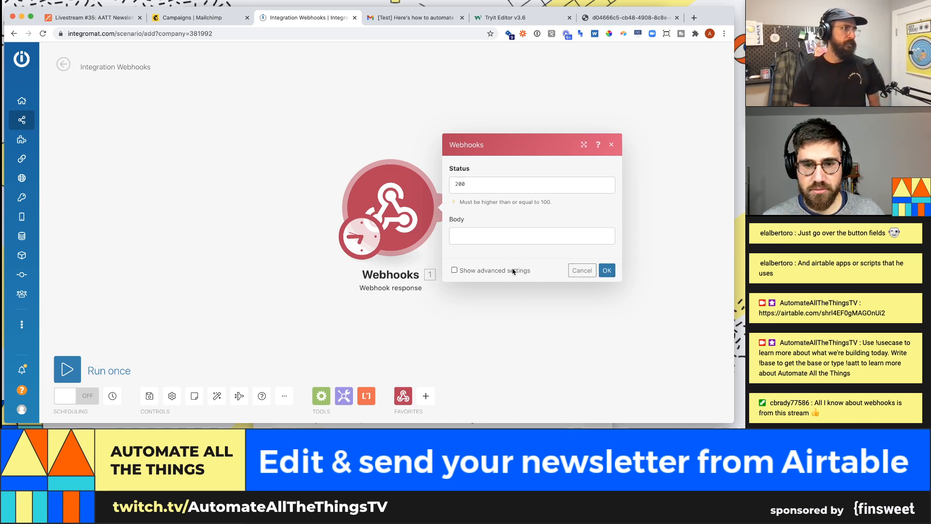
- Close the Webhook response settings and delete that module from the scenario
{"action": "left_click", "coordinate": [612, 144]}
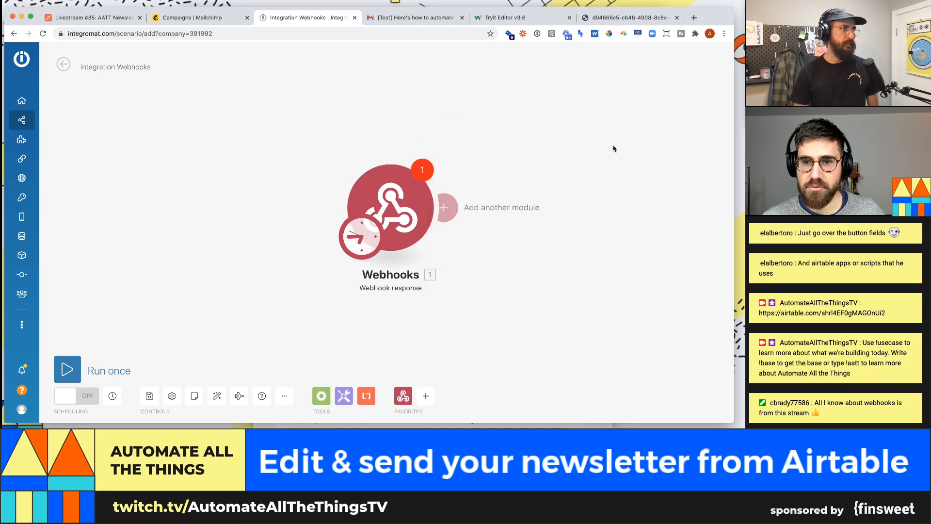
{"action": "right_click", "coordinate": [415, 239]}
{"action": "left_click", "coordinate": [457, 347]}
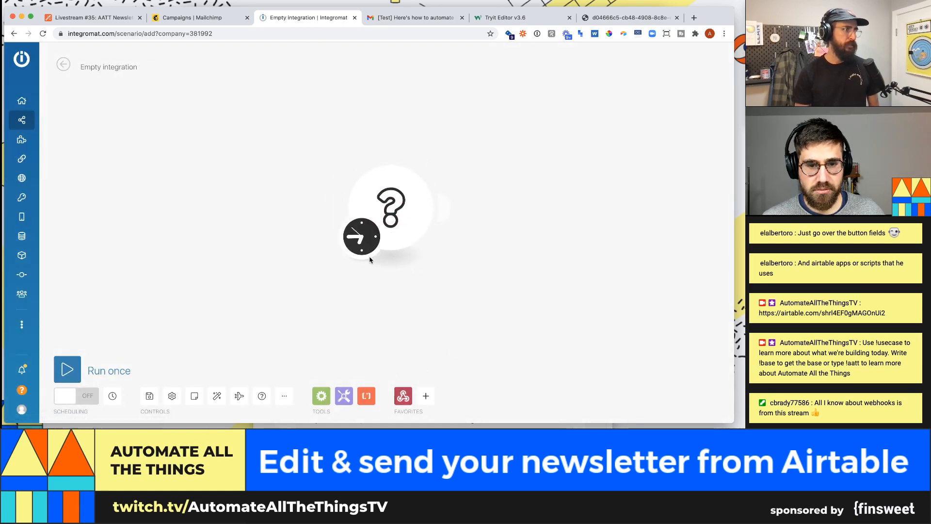
- Make the empty module a Webhooks Custom webhook trigger, leaving the webhook unselected
{"action": "left_click", "coordinate": [410, 230]}
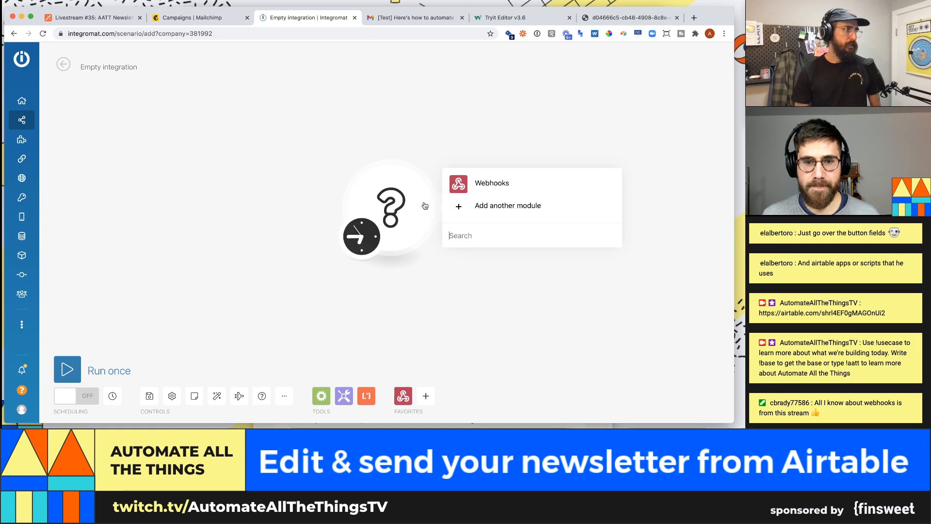
{"action": "left_click", "coordinate": [487, 184]}
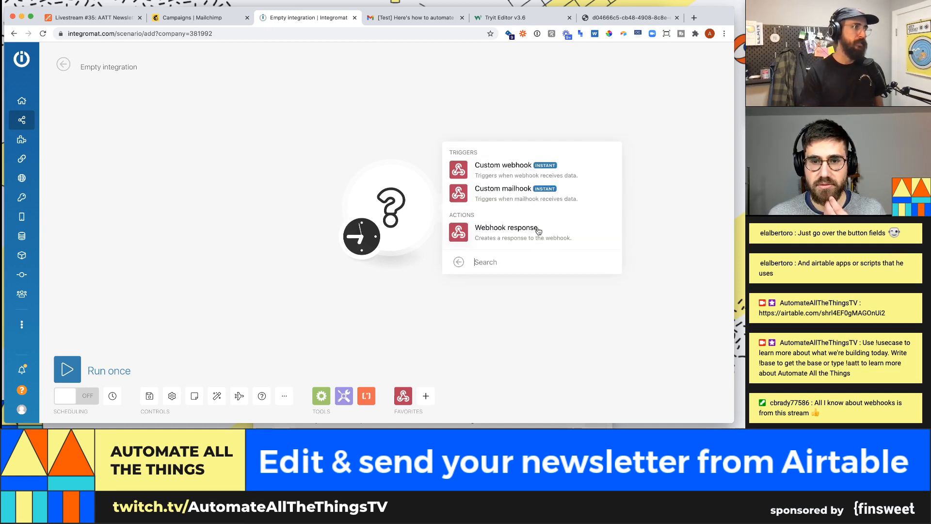
{"action": "left_click", "coordinate": [518, 170]}
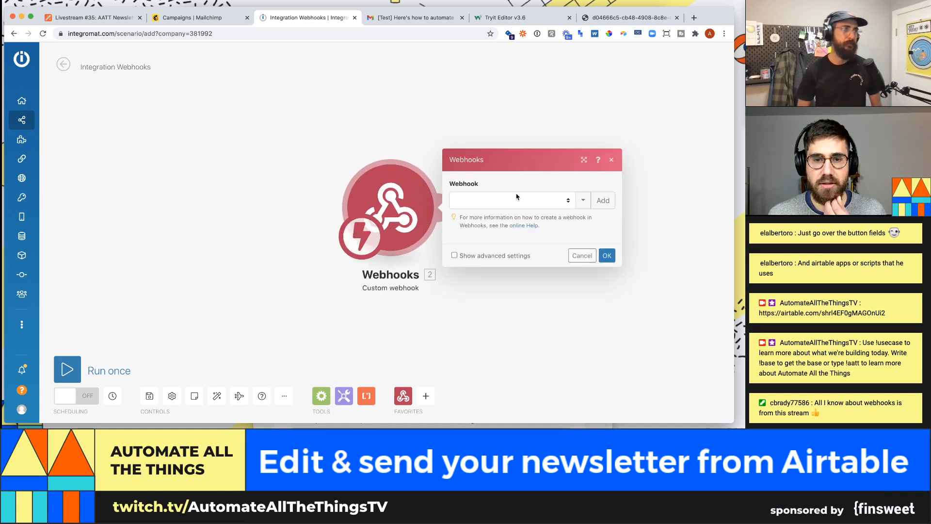
{"action": "left_click", "coordinate": [519, 200]}
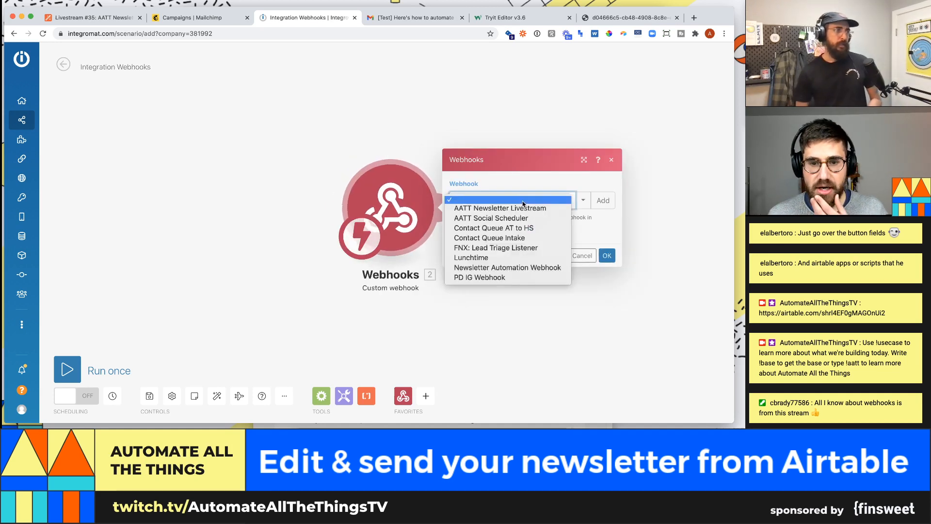
{"action": "left_click", "coordinate": [524, 187]}
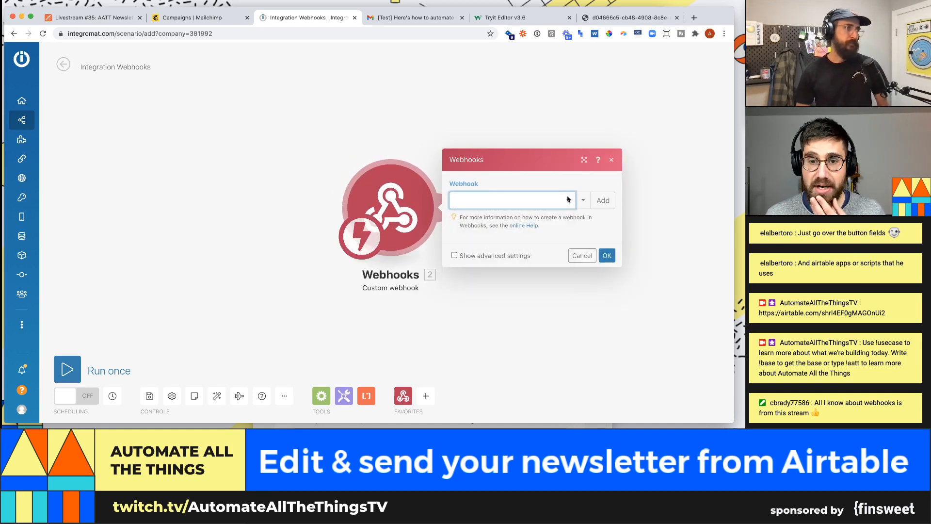
- Add a new webhook named 'AATT #35 Webhook' and save it to the trigger
{"action": "left_click", "coordinate": [604, 208]}
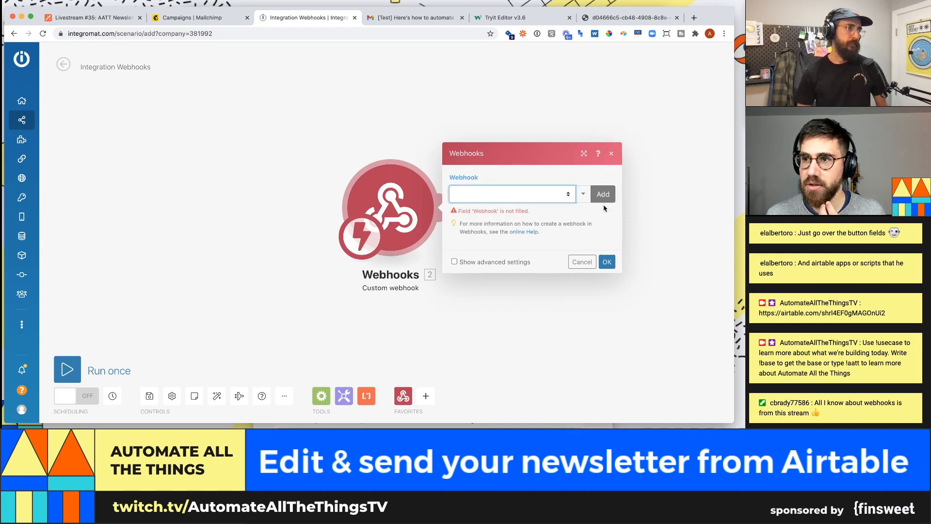
{"action": "left_click", "coordinate": [601, 195]}
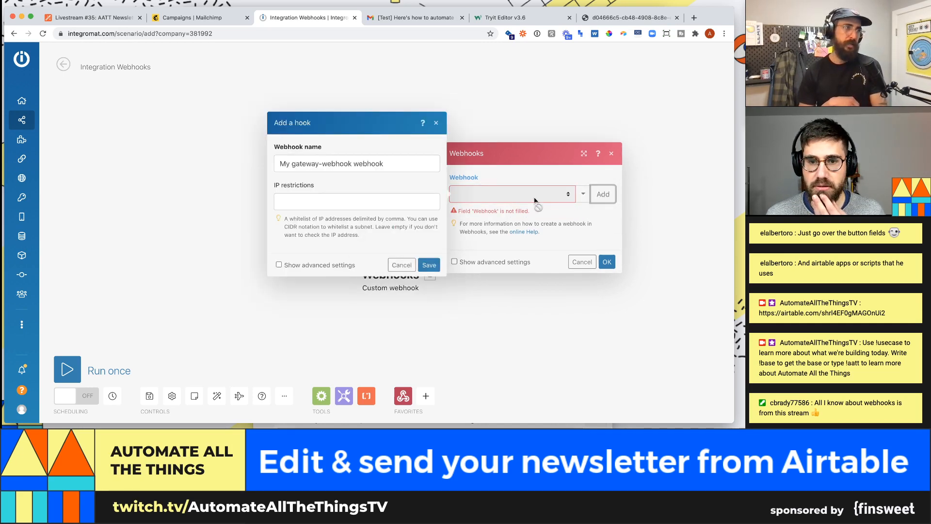
{"action": "triple_click", "coordinate": [355, 163]}
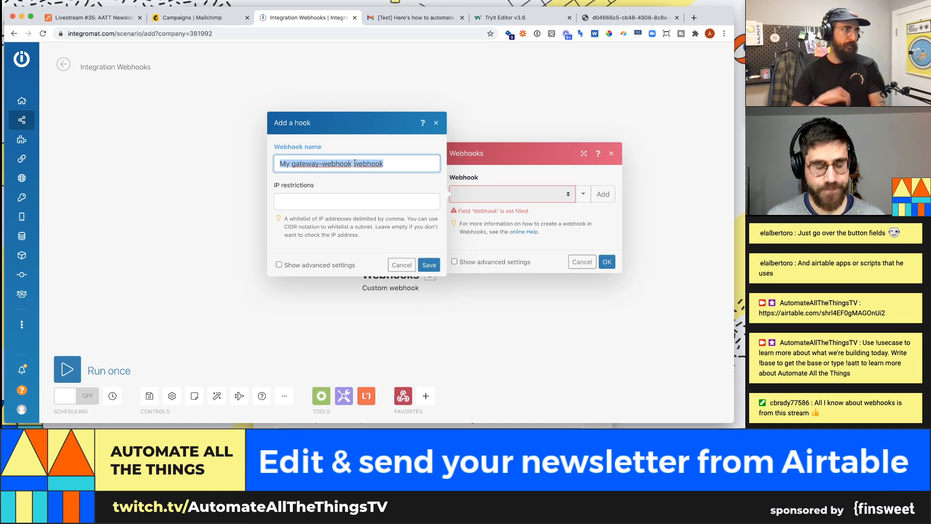
{"action": "type", "text": "AATT Webh"}
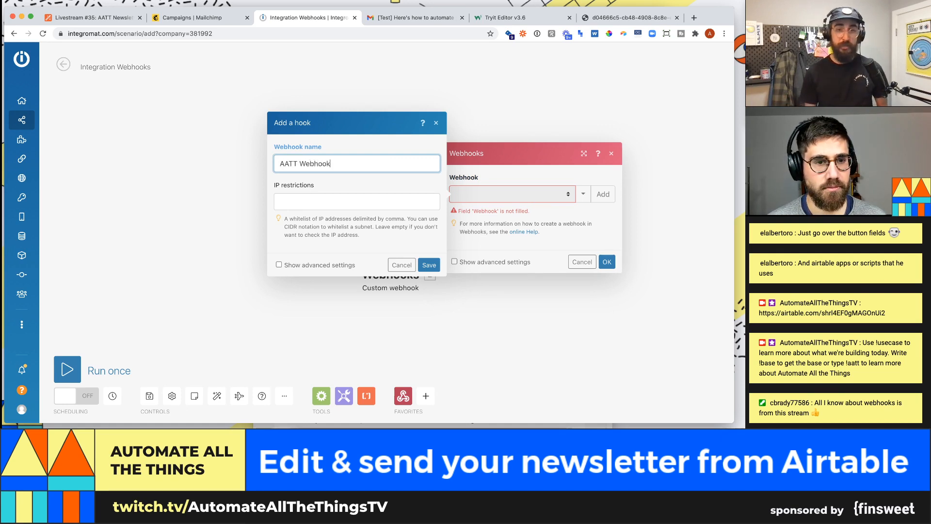
{"action": "type", "text": "#3"}
{"action": "key", "text": "BackSpace"}
{"action": "type", "text": "45"}
{"action": "key", "text": "BackSpace"}
{"action": "key", "text": "BackSpace"}
{"action": "type", "text": "35"}
{"action": "left_click", "coordinate": [364, 199]}
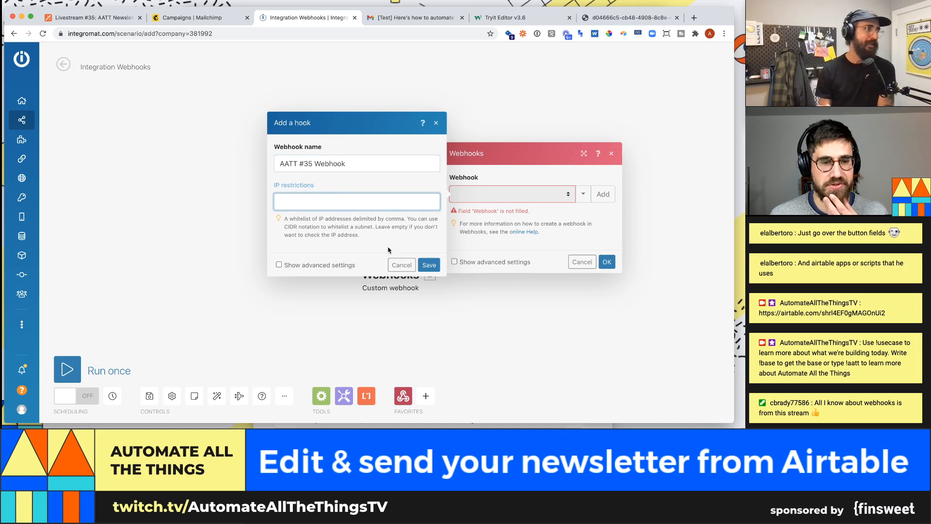
{"action": "left_click", "coordinate": [429, 264]}
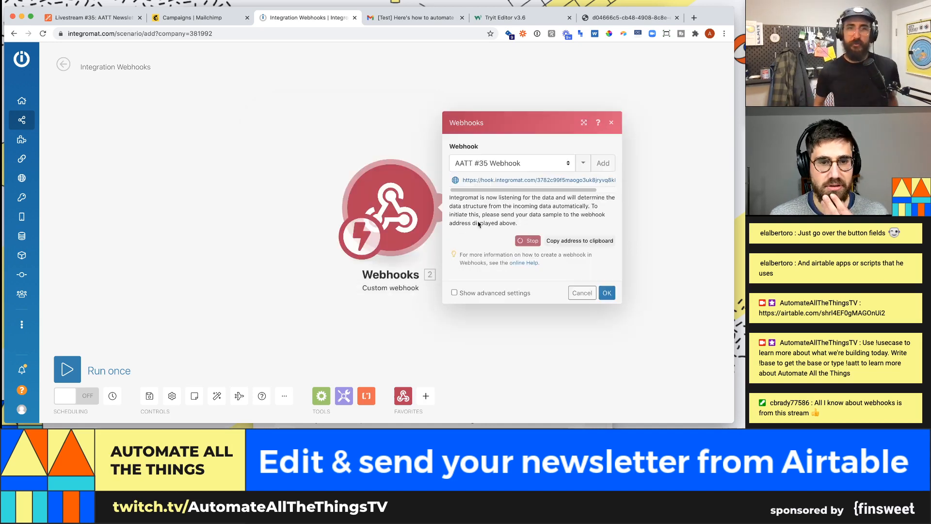
- Select the AATT #35 Webhook's hook.integromat.com address for copying
{"action": "left_click_drag", "start_coordinate": [533, 190], "coordinate": [594, 191]}
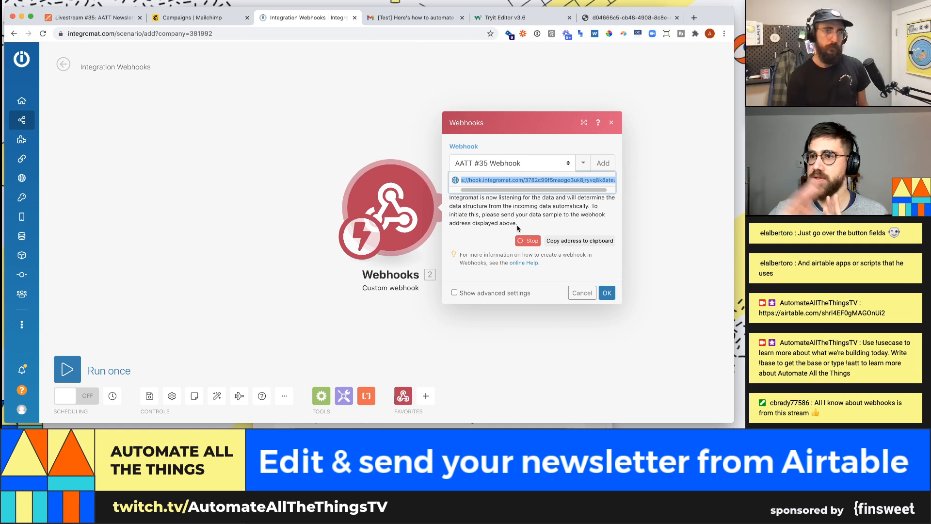
- Send test data by loading the webhook URL with ?data=test in a new tab, then return to Integromat
{"action": "key", "text": "super+t"}
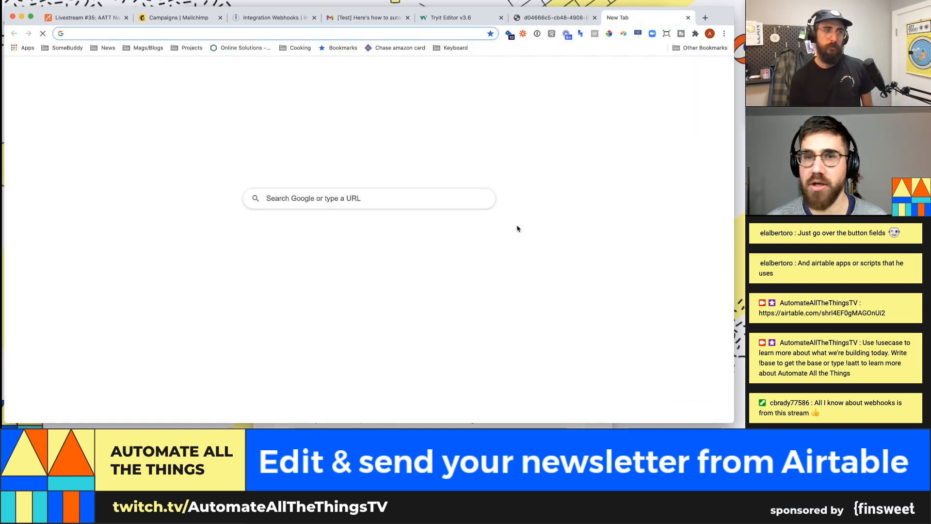
{"action": "type", "text": "?daa"}
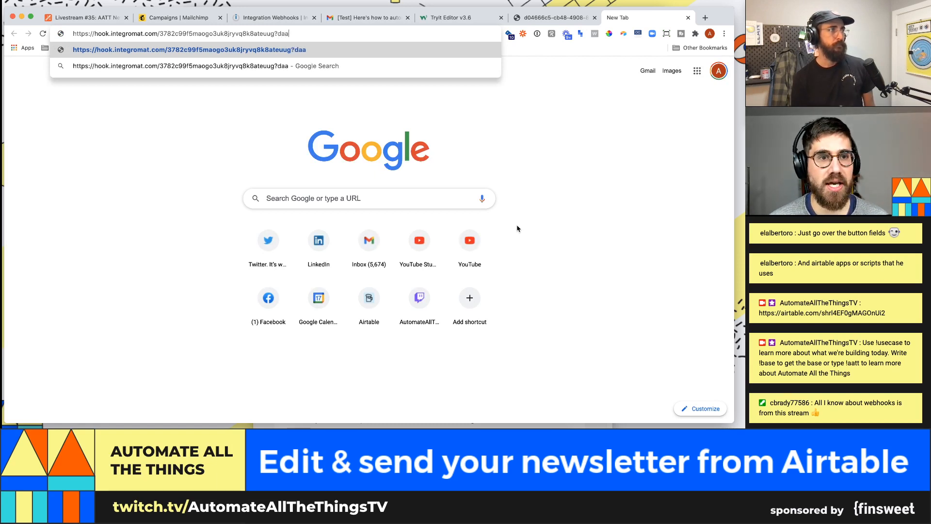
{"action": "key", "text": "BackSpace"}
{"action": "type", "text": "ta=test"}
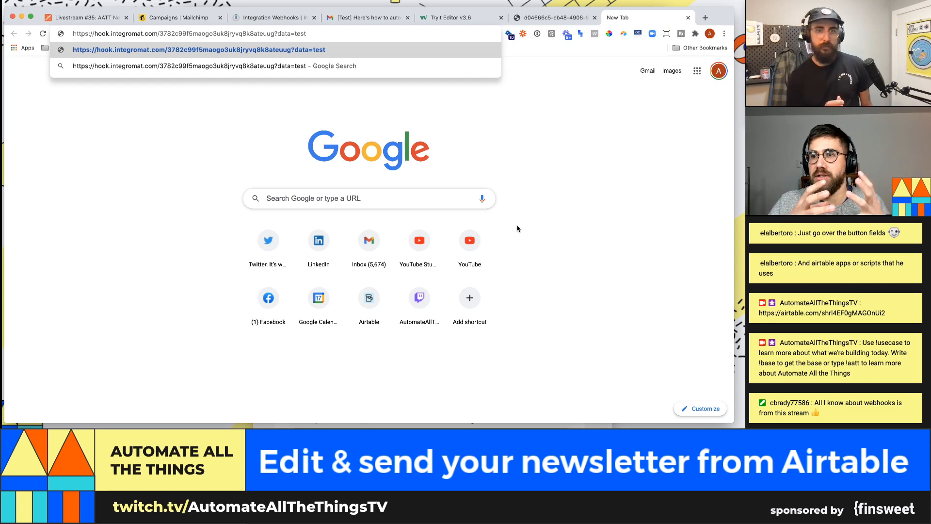
{"action": "key", "text": "Return"}
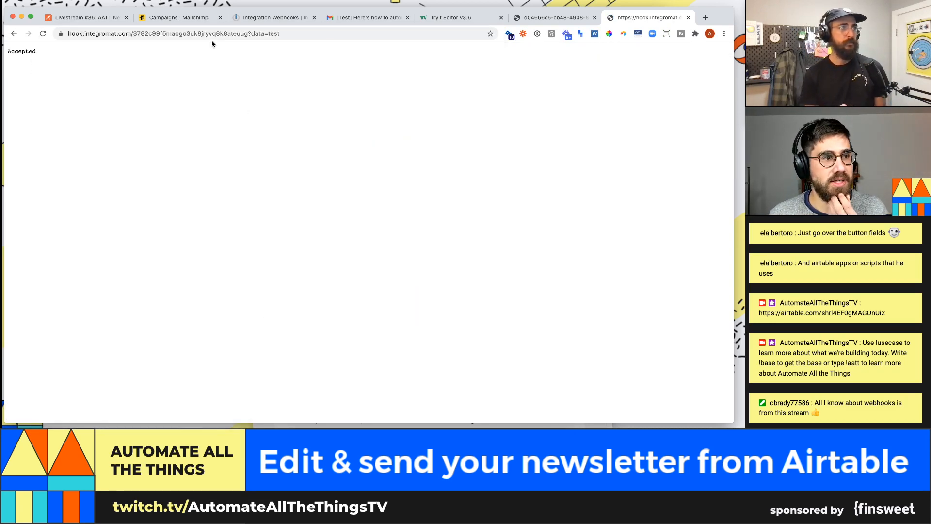
{"action": "left_click", "coordinate": [276, 18]}
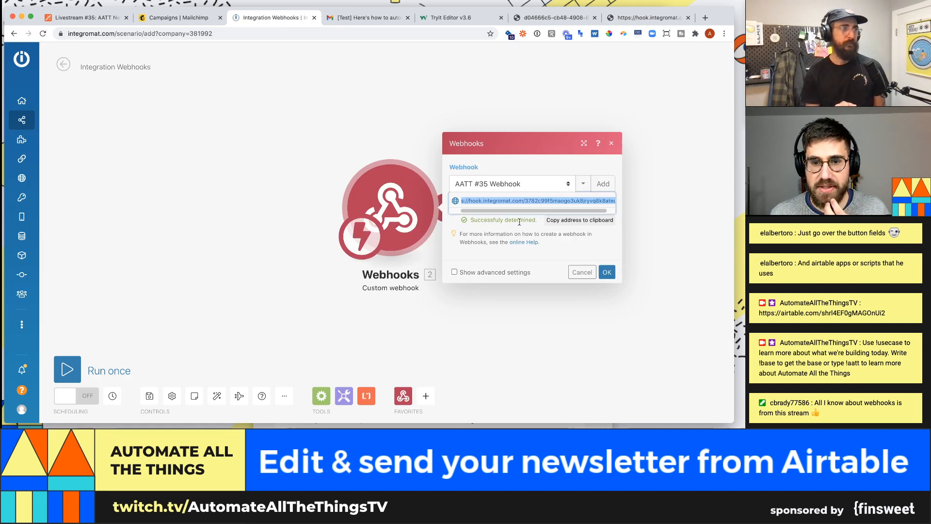
- Run the scenario once, resend the ?data=test request, and view the output bundle showing data: test
{"action": "left_click", "coordinate": [606, 272]}
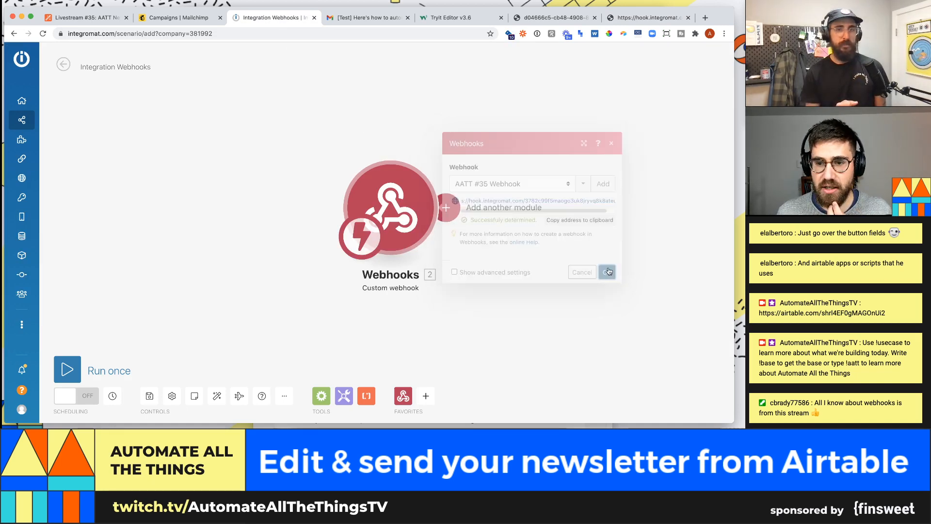
{"action": "left_click", "coordinate": [70, 370]}
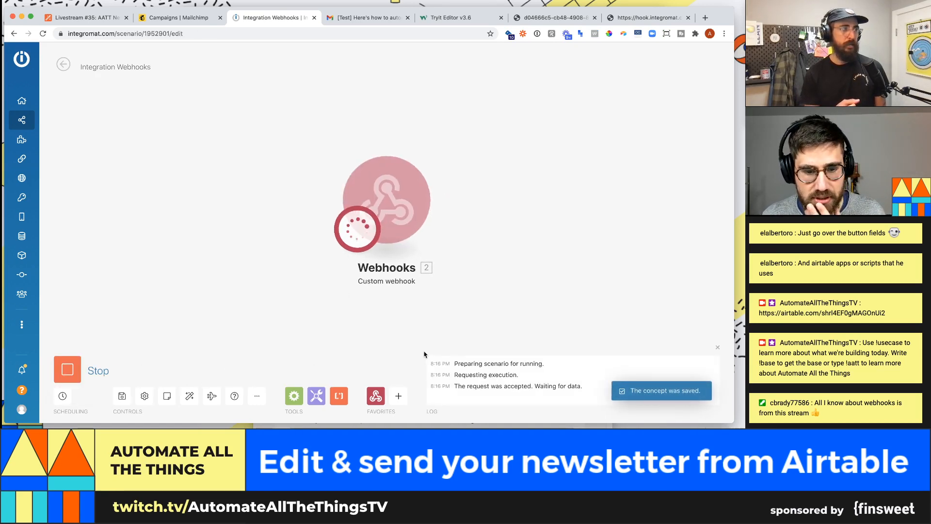
{"action": "left_click", "coordinate": [647, 18]}
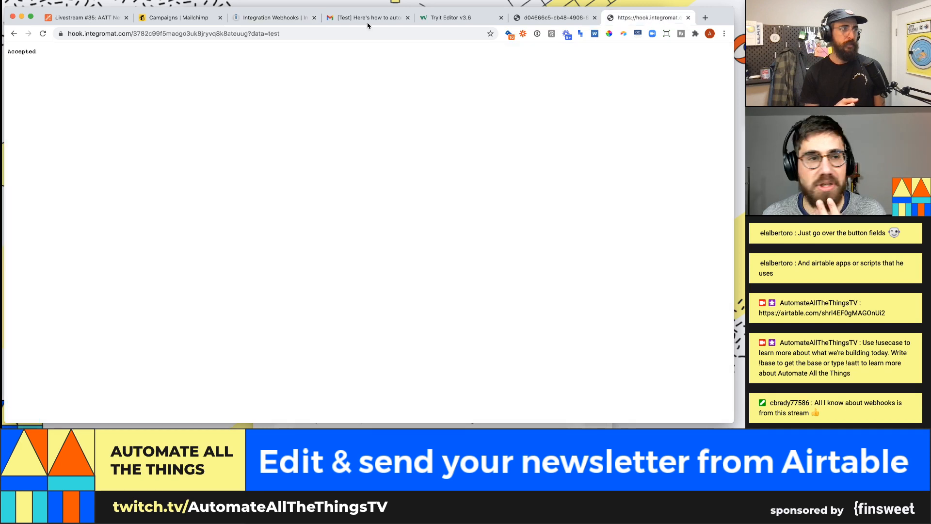
{"action": "left_click", "coordinate": [242, 34]}
{"action": "key", "text": "Return"}
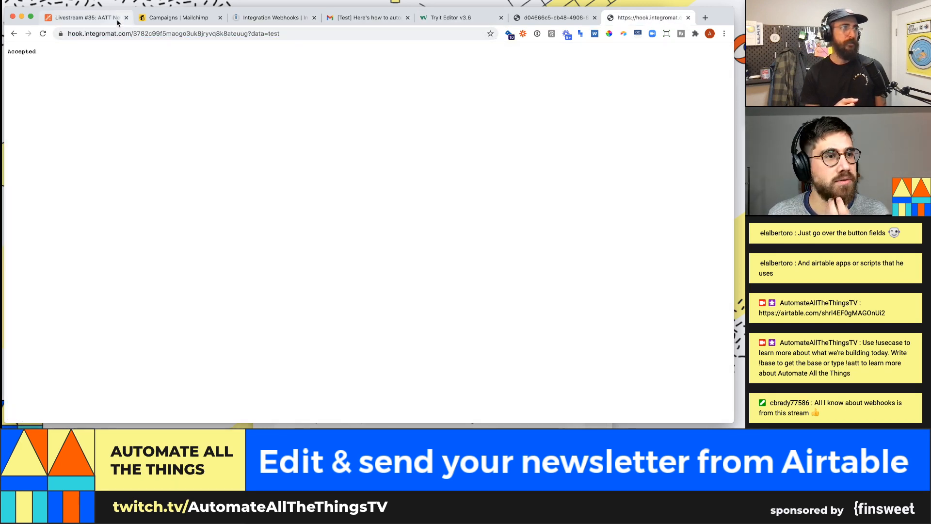
{"action": "left_click", "coordinate": [276, 19]}
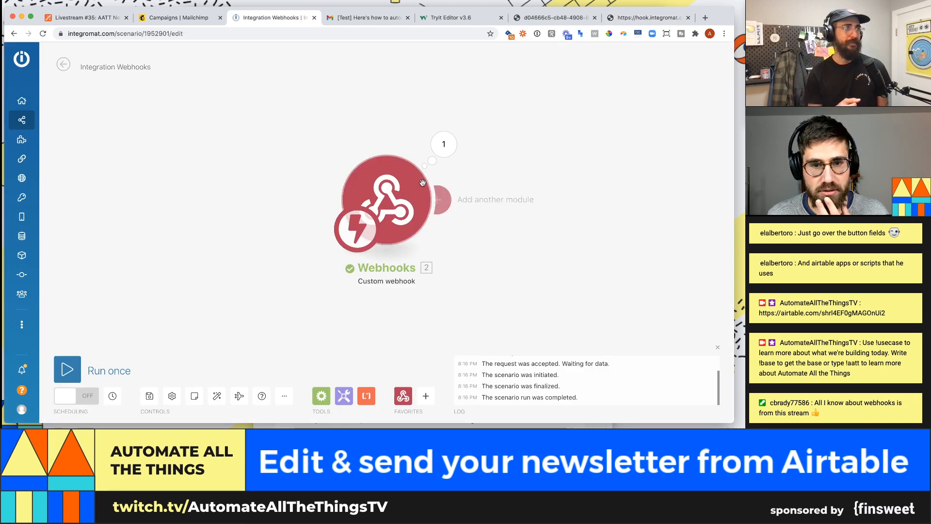
{"action": "left_click", "coordinate": [444, 144]}
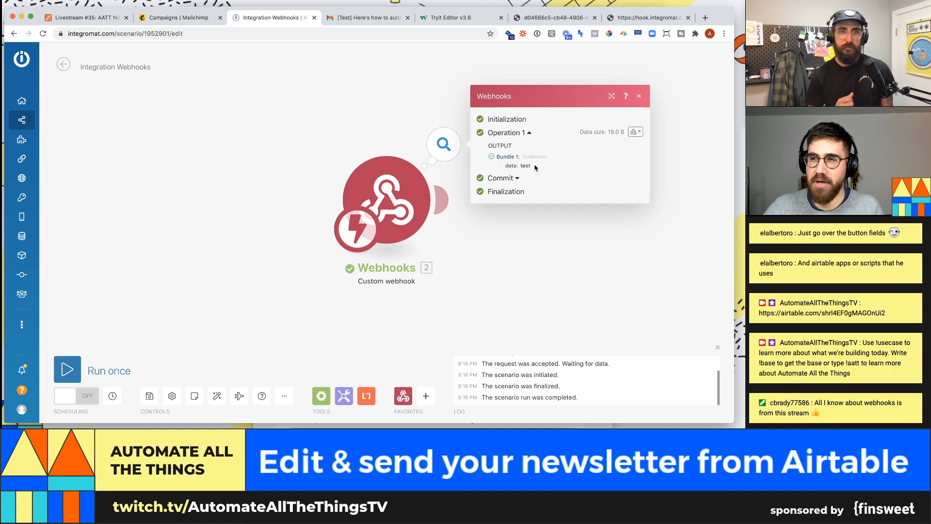
- Zoom out and shift the Webhooks trigger left, then re-determine its data structure
{"action": "left_click", "coordinate": [482, 274]}
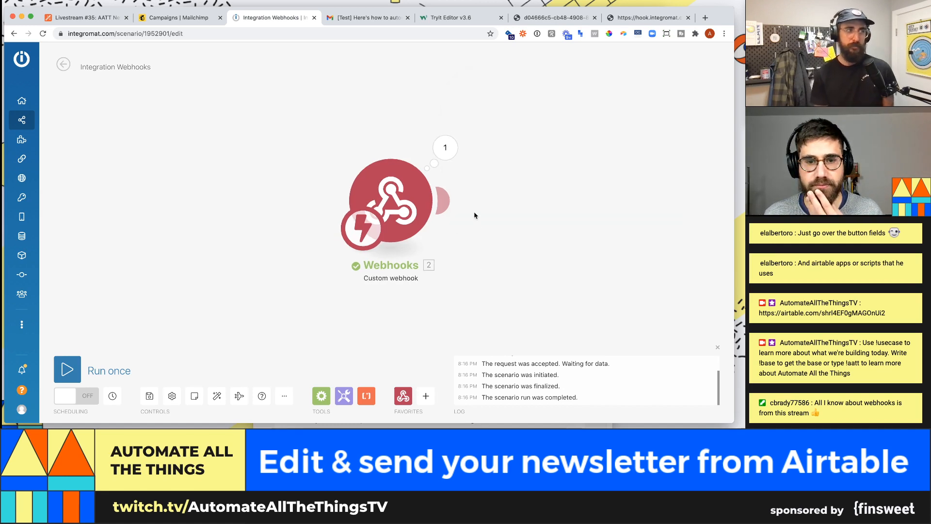
{"action": "scroll", "coordinate": [480, 226], "scroll_direction": "down", "scroll_amount": 3}
{"action": "left_click_drag", "start_coordinate": [451, 218], "coordinate": [289, 209]}
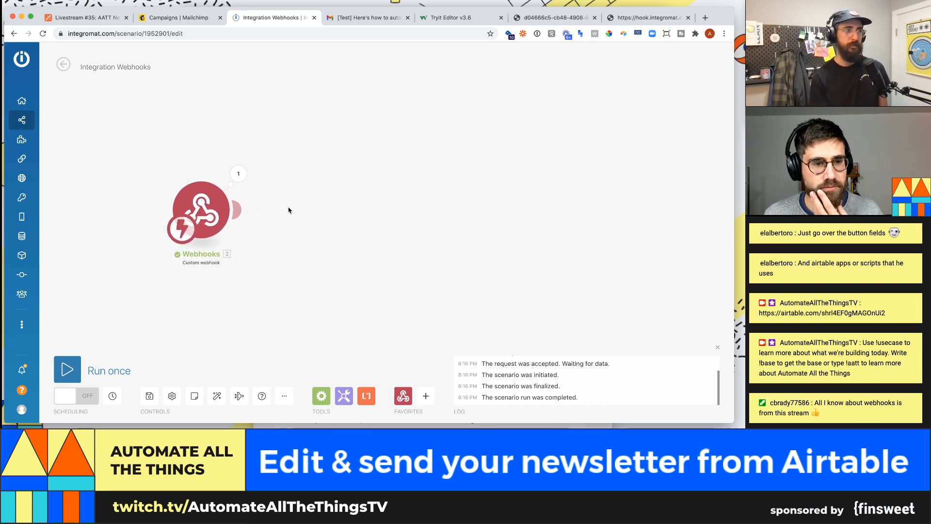
{"action": "left_click_drag", "start_coordinate": [364, 225], "coordinate": [313, 218]}
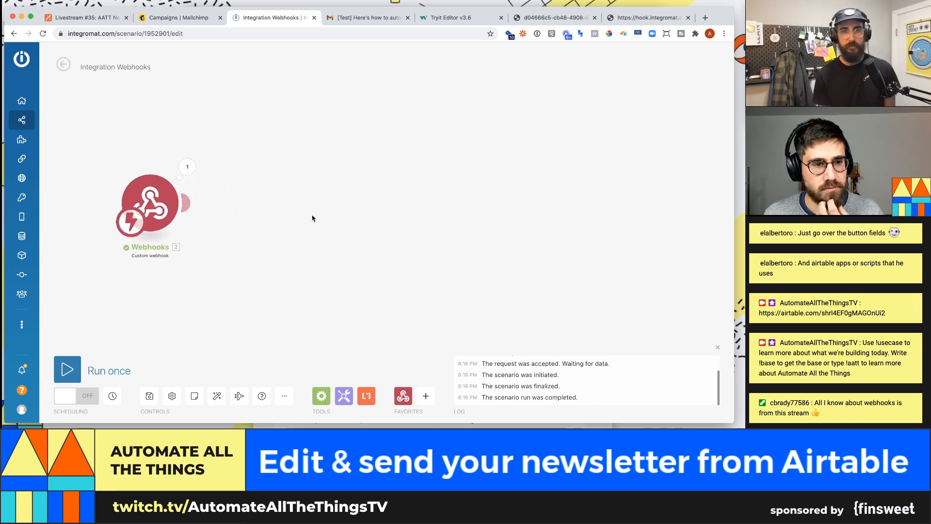
{"action": "left_click", "coordinate": [168, 224]}
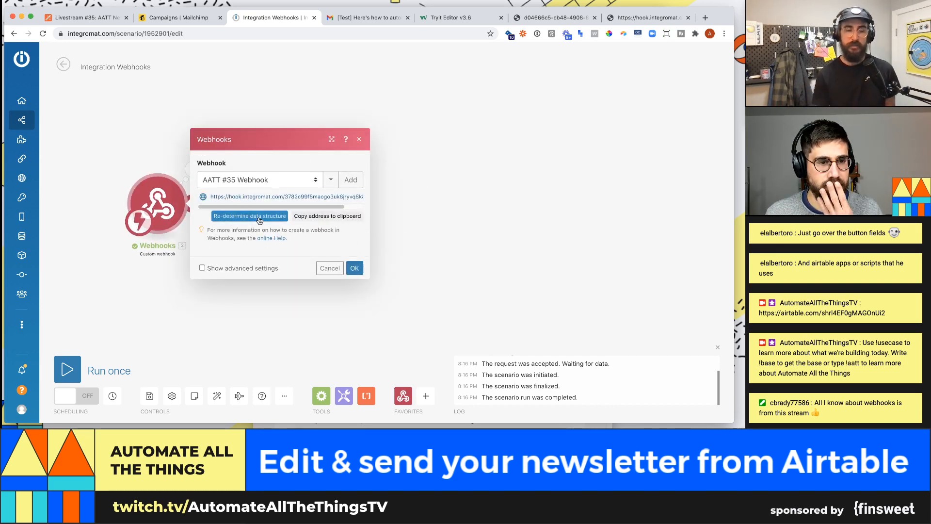
{"action": "left_click", "coordinate": [272, 215]}
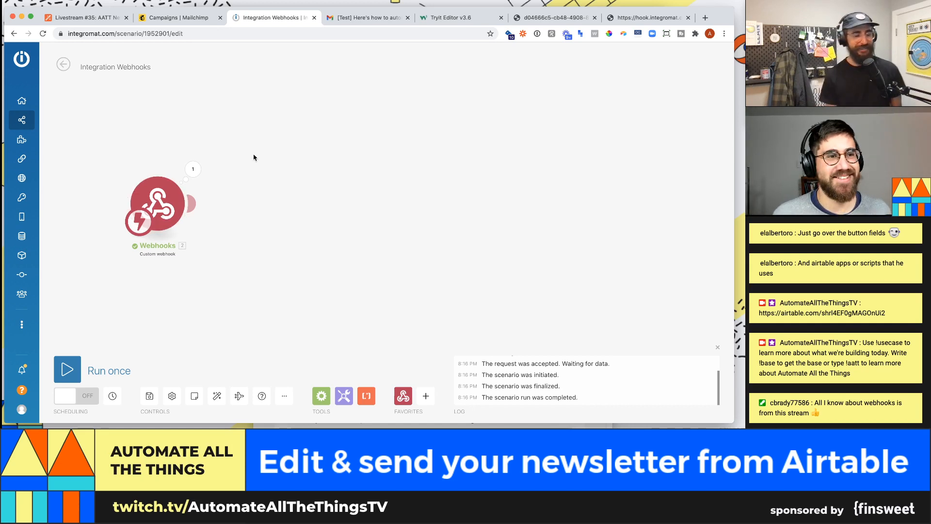
- Bring up the Airtable newsletter base's Newsletter Content table with its Confirmed campaign record
{"action": "left_click", "coordinate": [85, 19]}
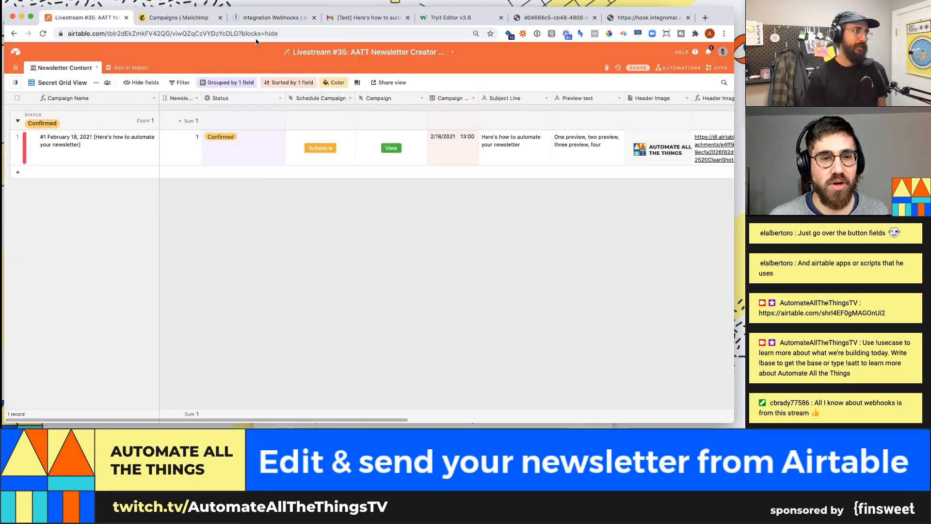
{"action": "left_click", "coordinate": [254, 18]}
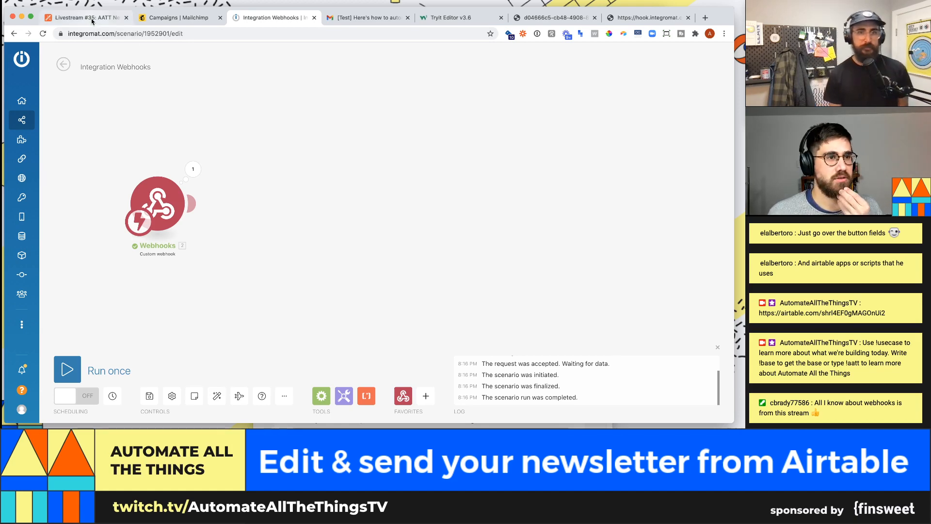
{"action": "left_click", "coordinate": [107, 16]}
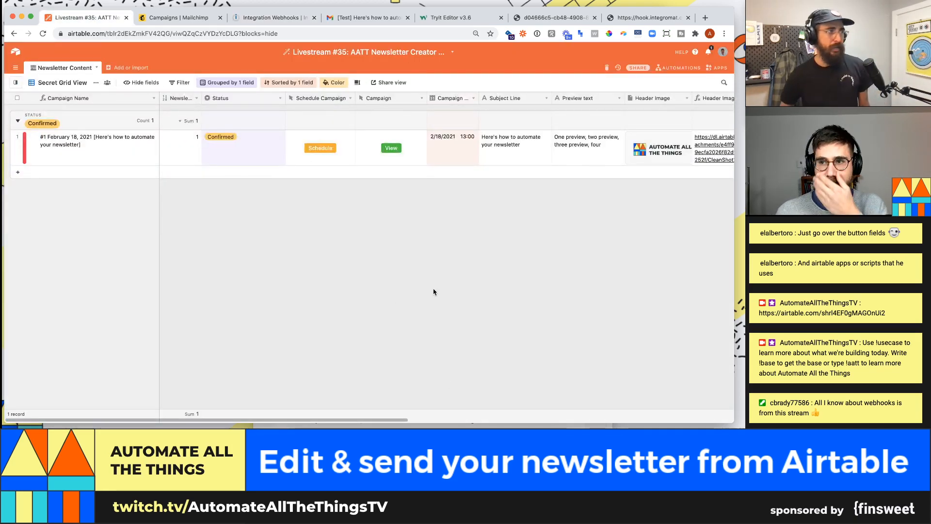
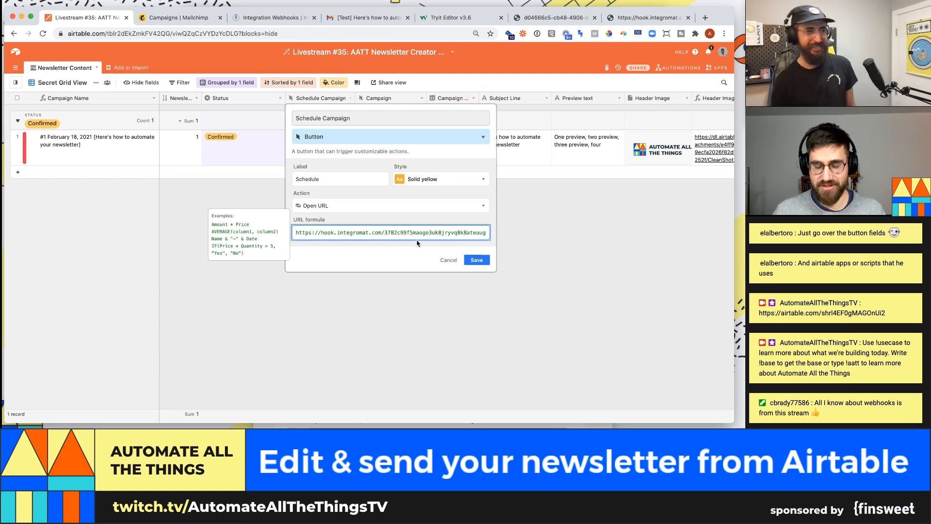
- Quote the webhook URL, append ?recordID=" & {Record ID}, and save the Schedule field
{"action": "type", "text": "?rec"}
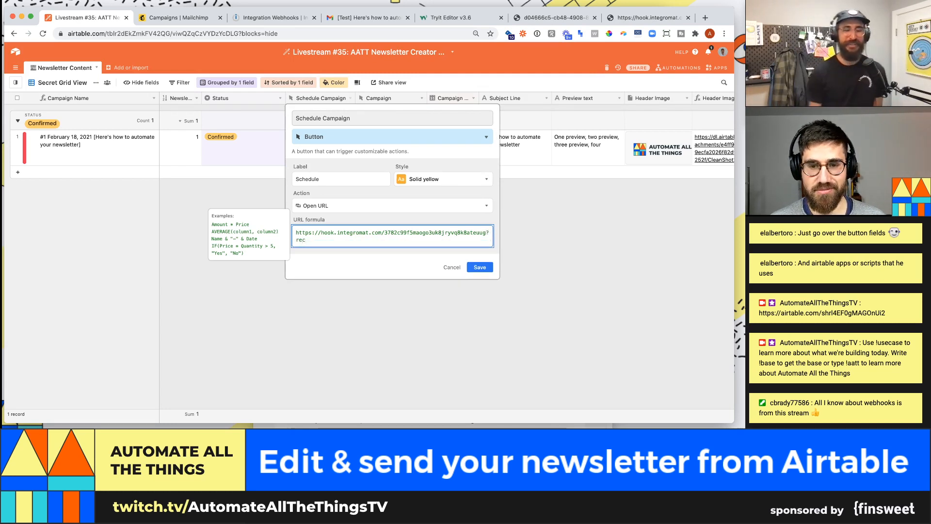
{"action": "type", "text": "ordID="}
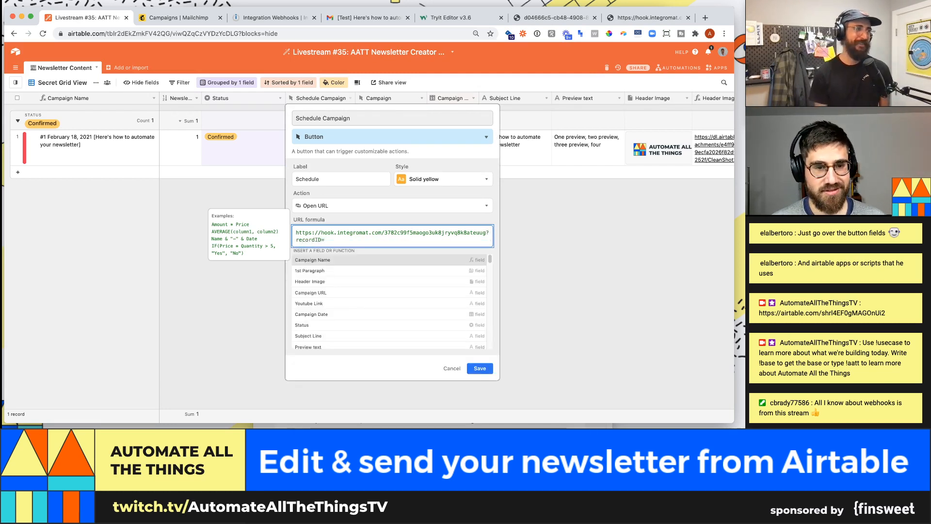
{"action": "type", "text": "\""}
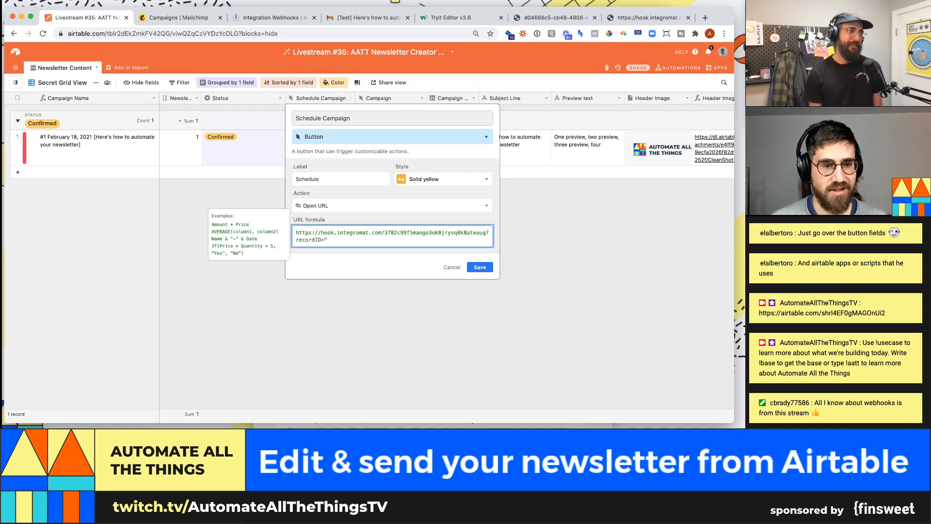
{"action": "left_click", "coordinate": [297, 229]}
{"action": "type", "text": "\""}
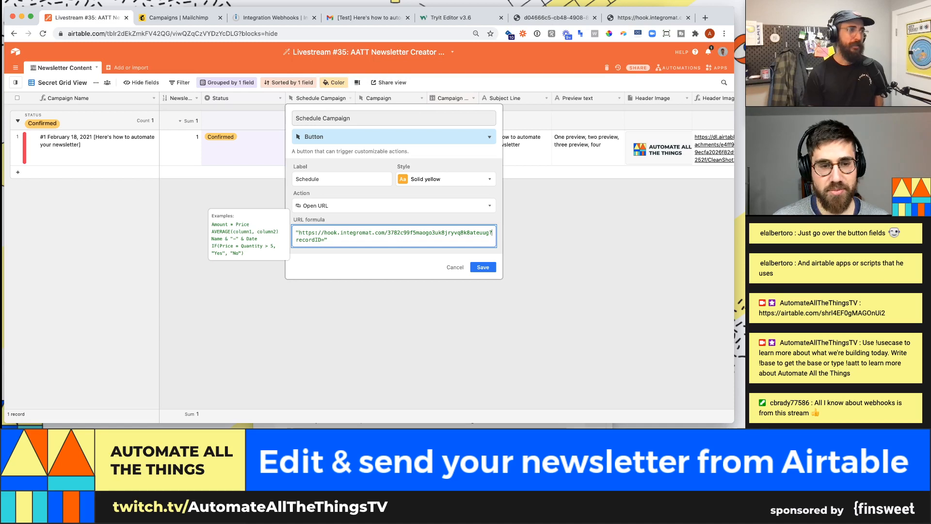
{"action": "left_click", "coordinate": [346, 240]}
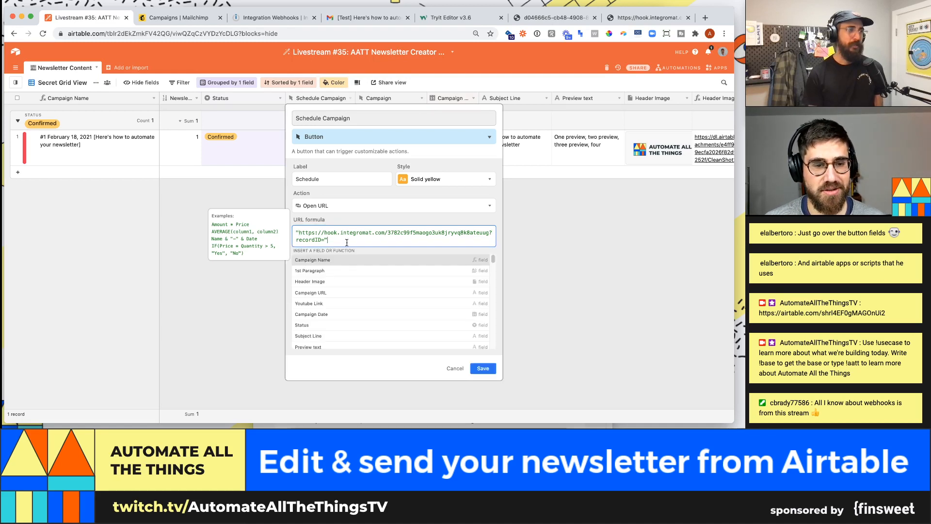
{"action": "type", "text": "&"}
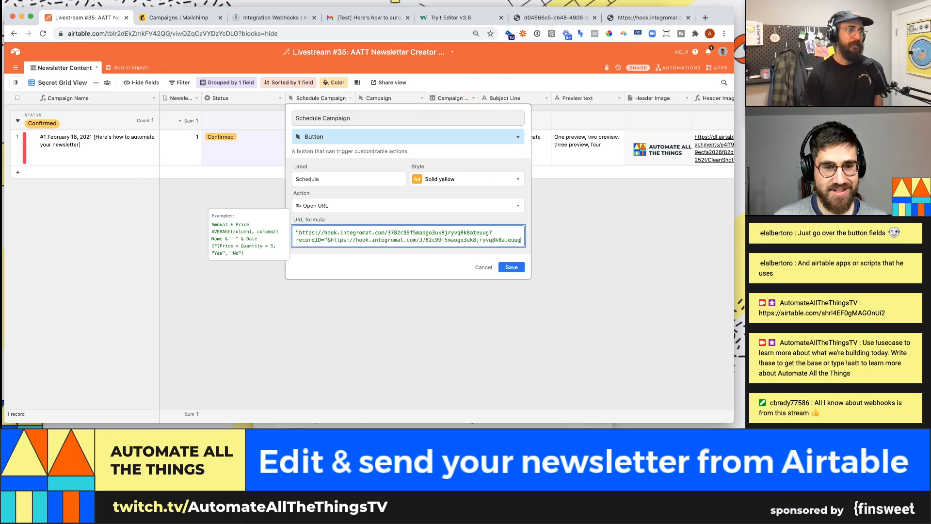
{"action": "type", "text": "recor"}
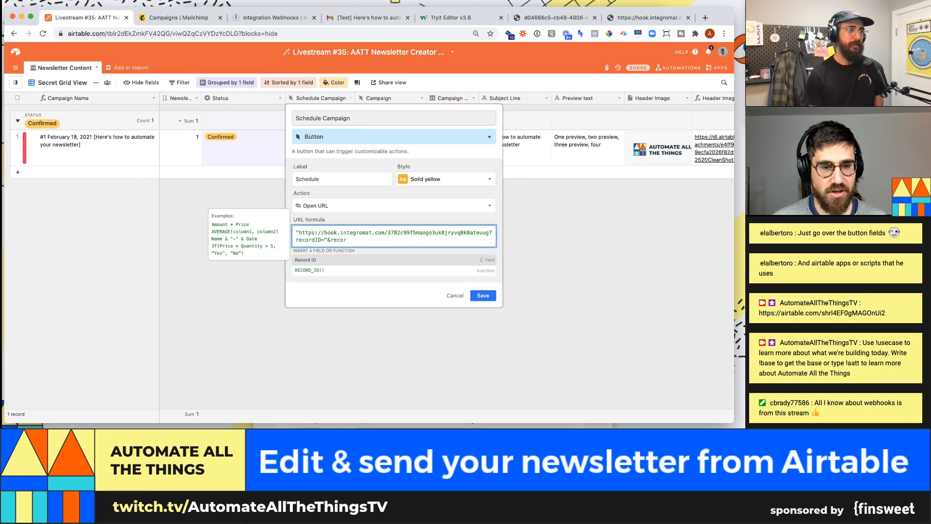
{"action": "key", "text": "Return"}
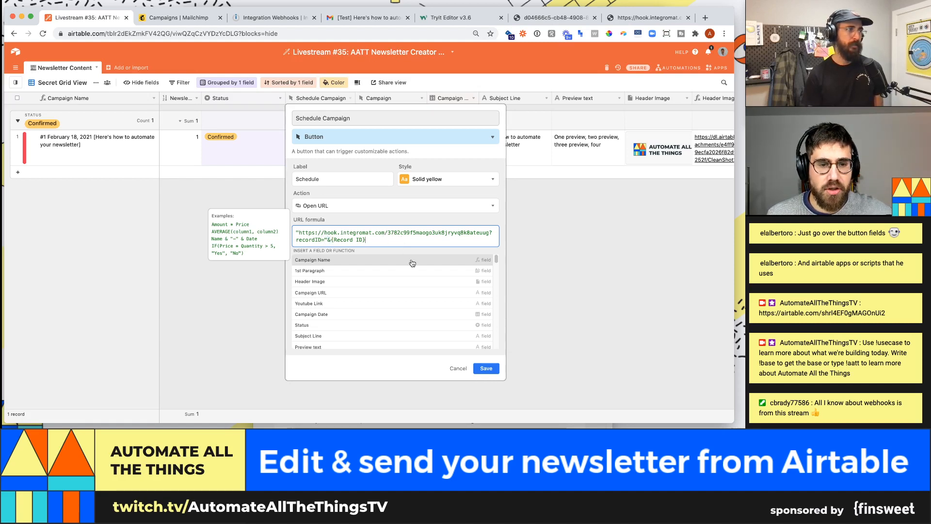
{"action": "left_click", "coordinate": [497, 372]}
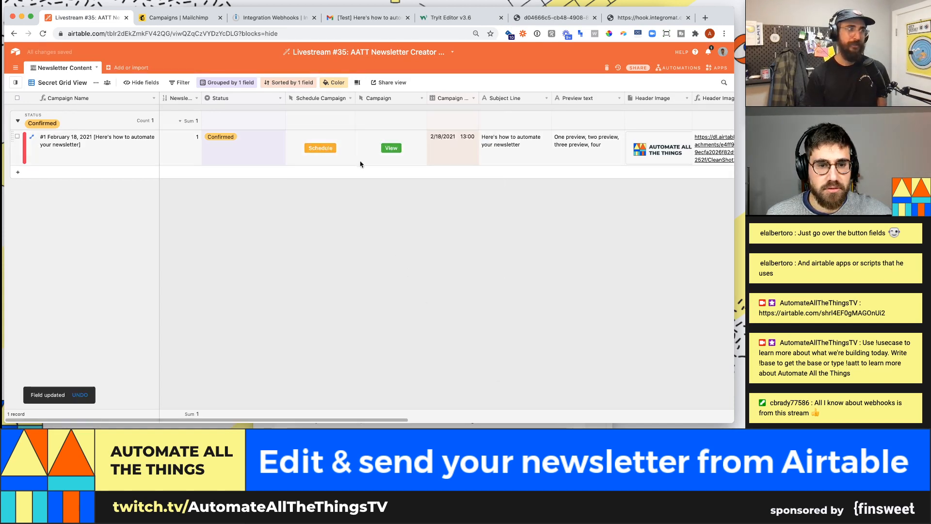
- Start a single scenario run that listens for new webhook requests
{"action": "left_click", "coordinate": [320, 148]}
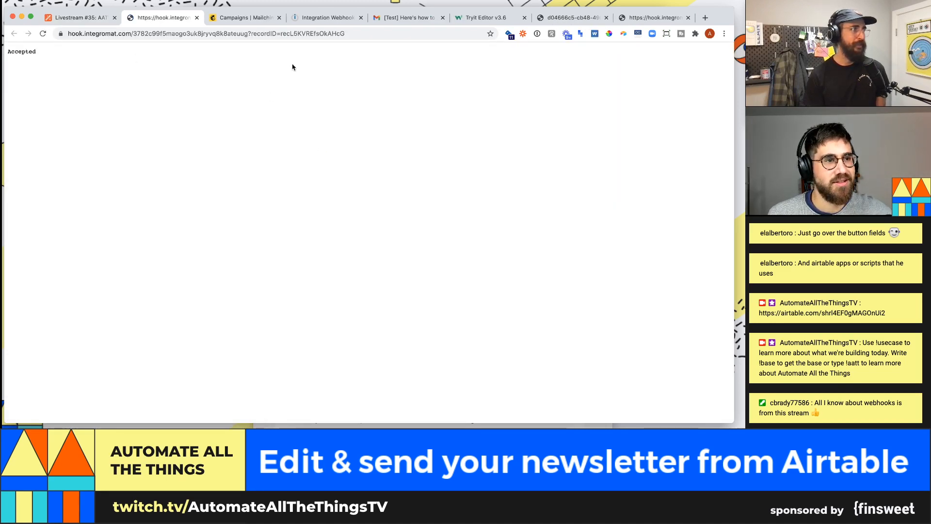
{"action": "left_click", "coordinate": [341, 18]}
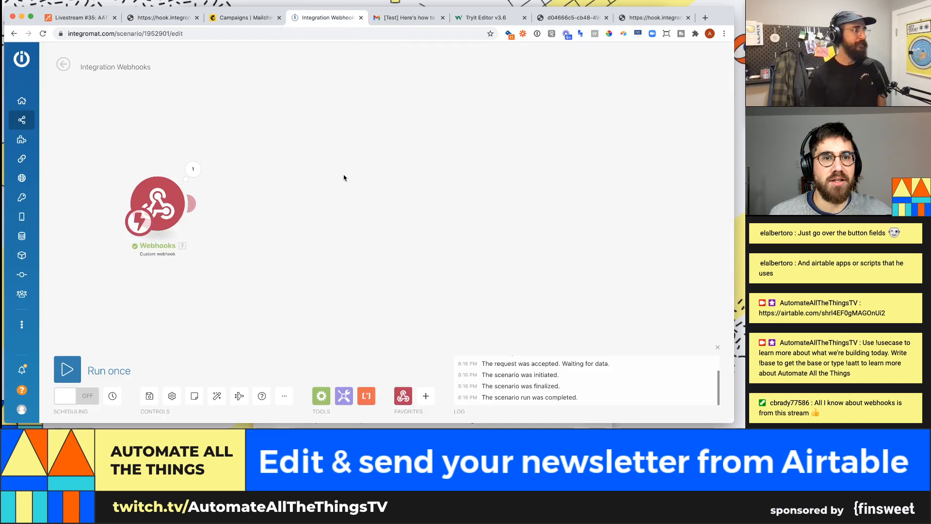
{"action": "left_click", "coordinate": [85, 382]}
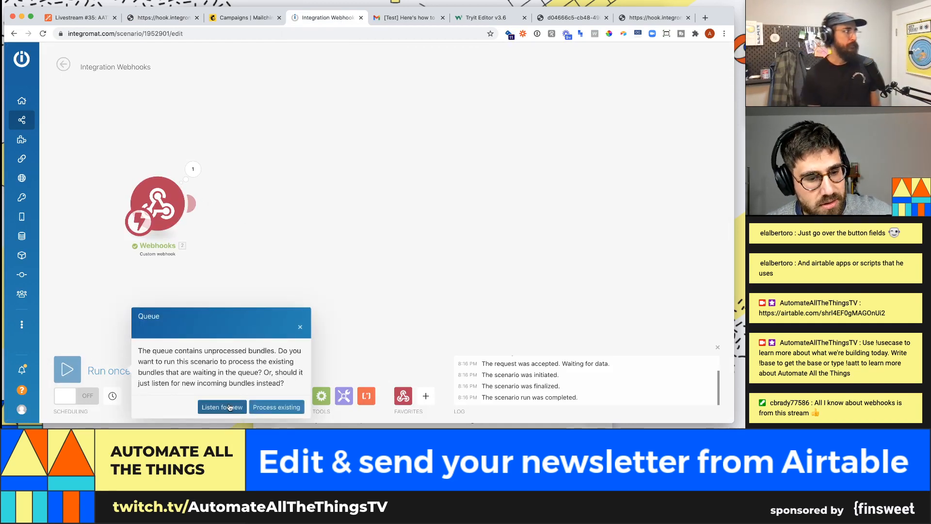
{"action": "left_click", "coordinate": [241, 407]}
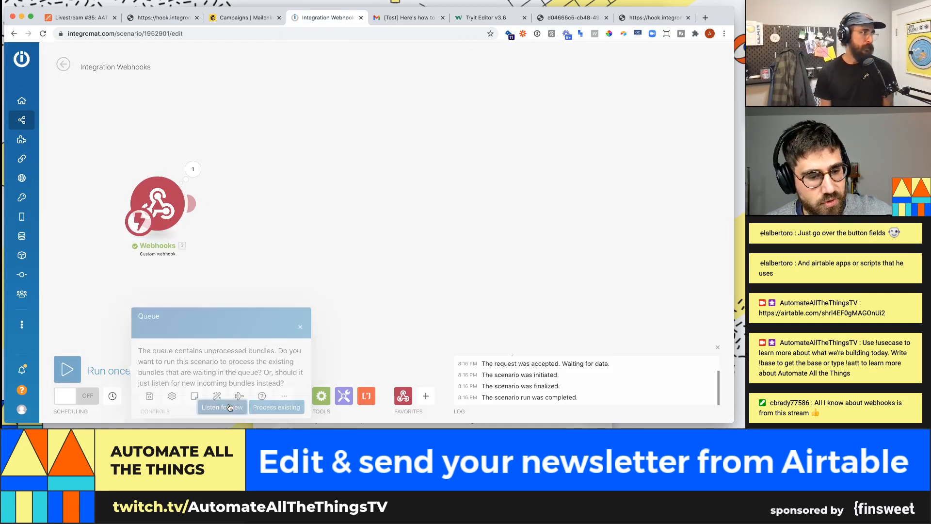
- Press Schedule on the Airtable record and check the recordID value in the webhook's output bundle
{"action": "left_click", "coordinate": [78, 17]}
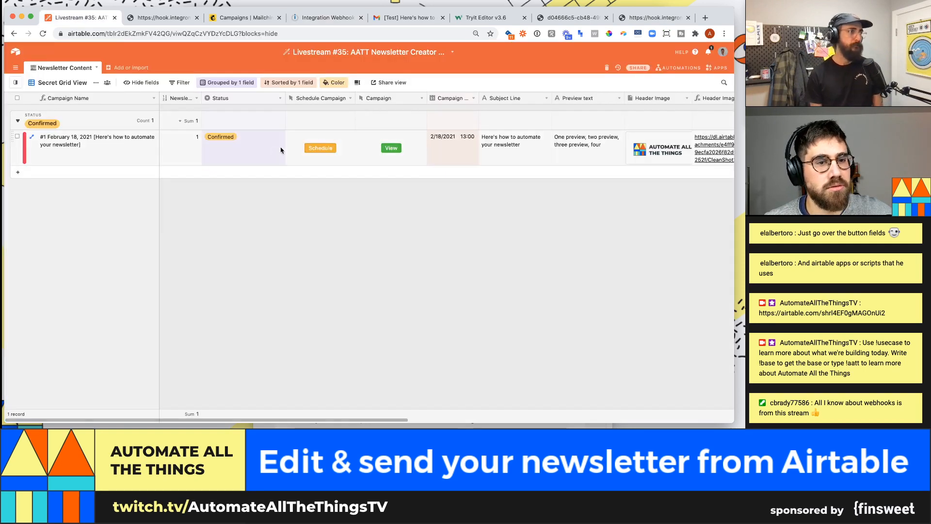
{"action": "left_click", "coordinate": [322, 148]}
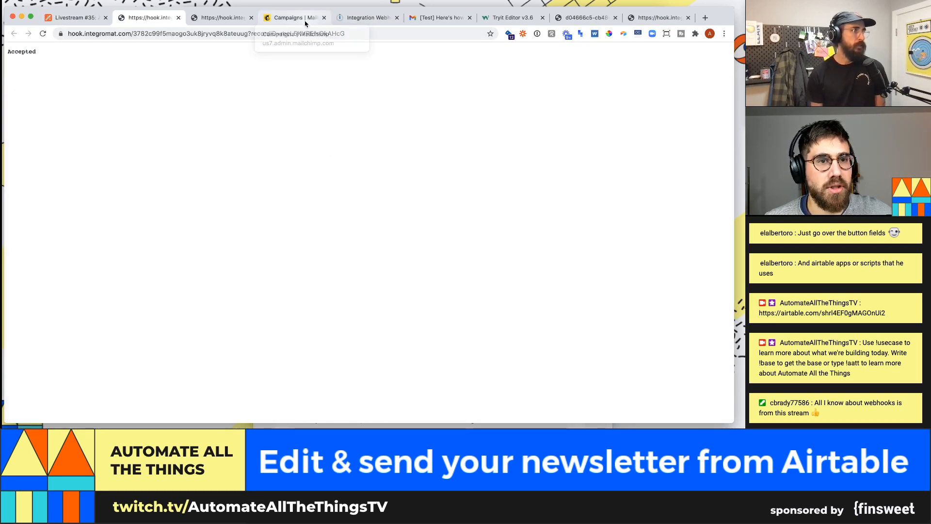
{"action": "left_click", "coordinate": [366, 18]}
{"action": "left_click", "coordinate": [442, 145]}
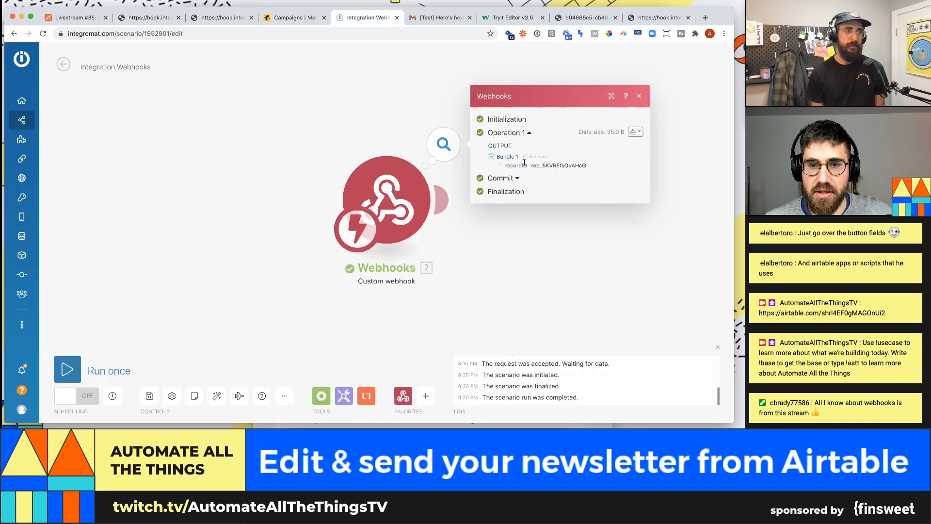
{"action": "left_click_drag", "start_coordinate": [527, 165], "coordinate": [504, 166]}
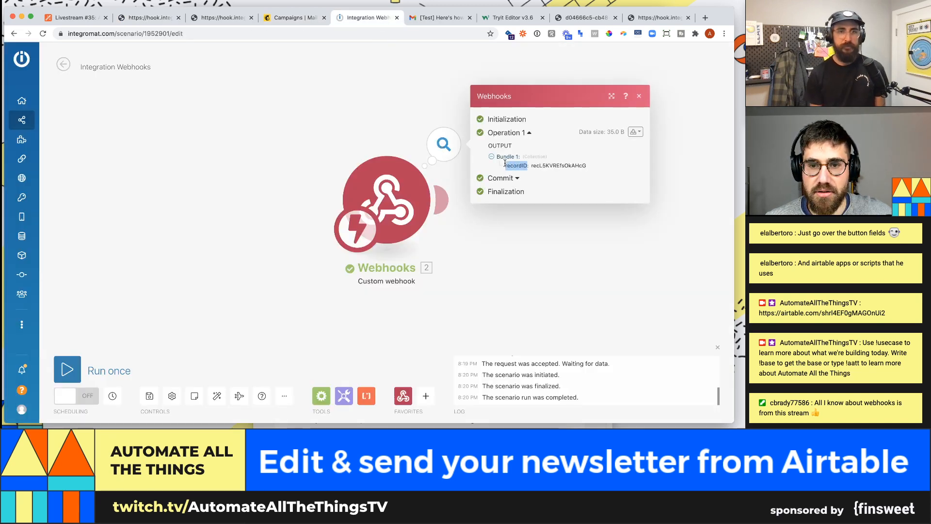
{"action": "double_click", "coordinate": [534, 166]}
{"action": "left_click", "coordinate": [553, 226]}
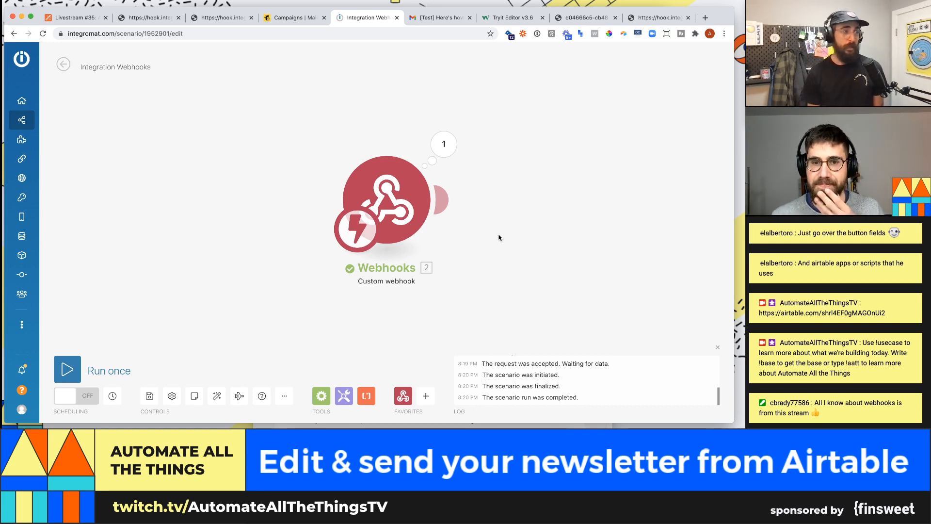
- Attach an Airtable module using the Search Records action after the Webhooks trigger
{"action": "scroll", "coordinate": [498, 235], "scroll_direction": "down", "scroll_amount": 1}
{"action": "left_click_drag", "start_coordinate": [523, 204], "coordinate": [403, 202]}
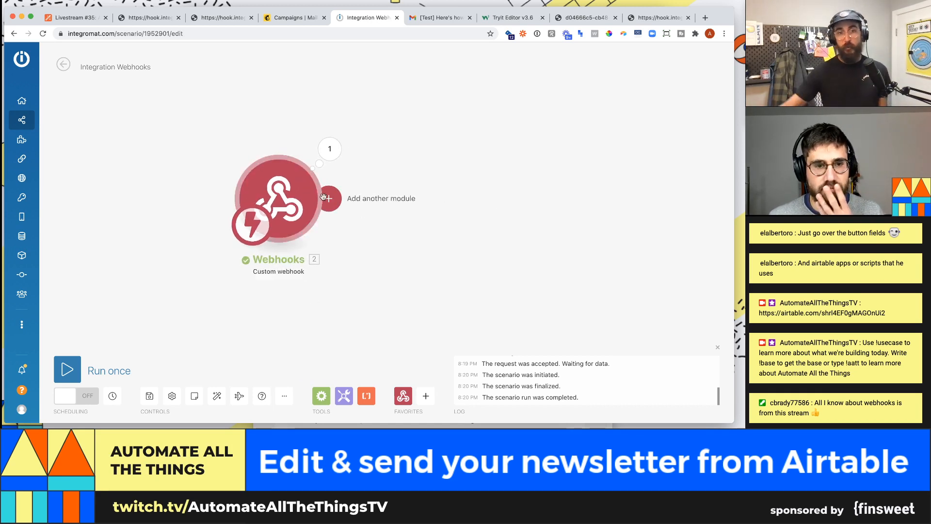
{"action": "mouse_move", "coordinate": [334, 199]}
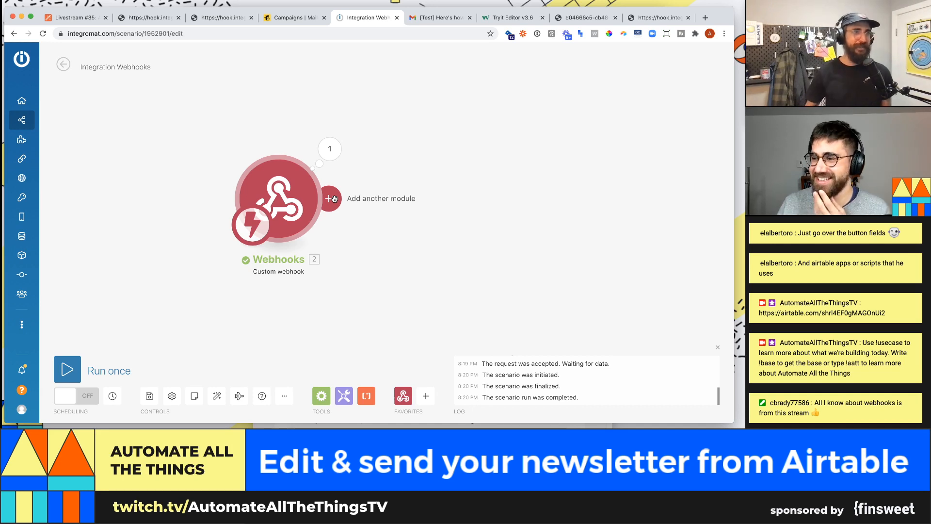
{"action": "left_click", "coordinate": [334, 198]}
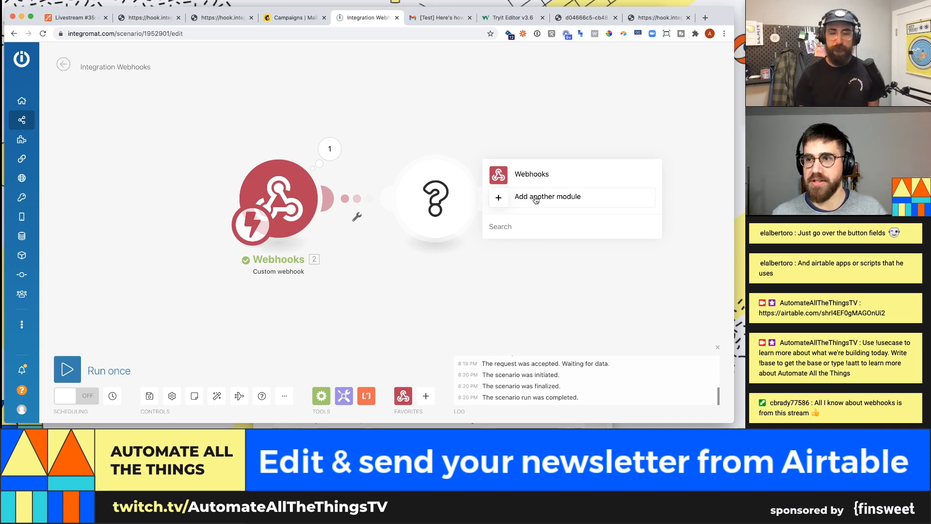
{"action": "left_click", "coordinate": [550, 195]}
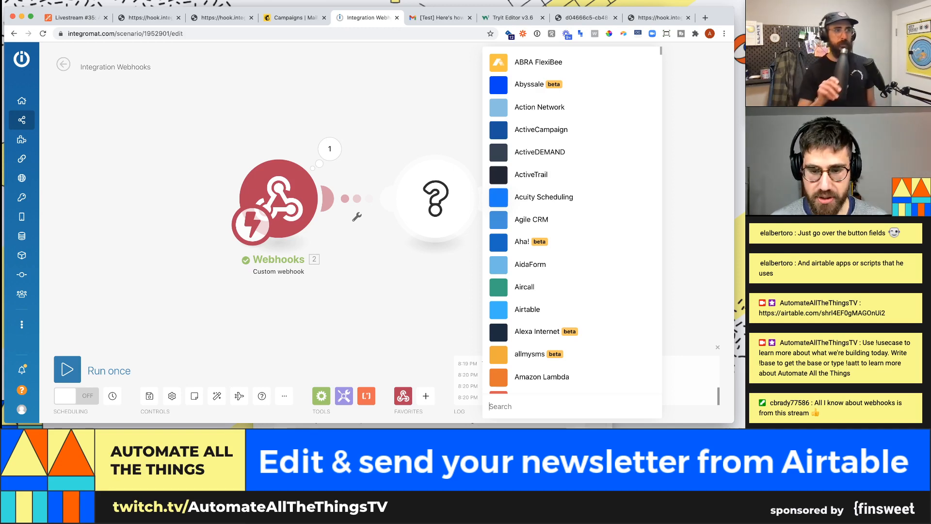
{"action": "left_click", "coordinate": [637, 315]}
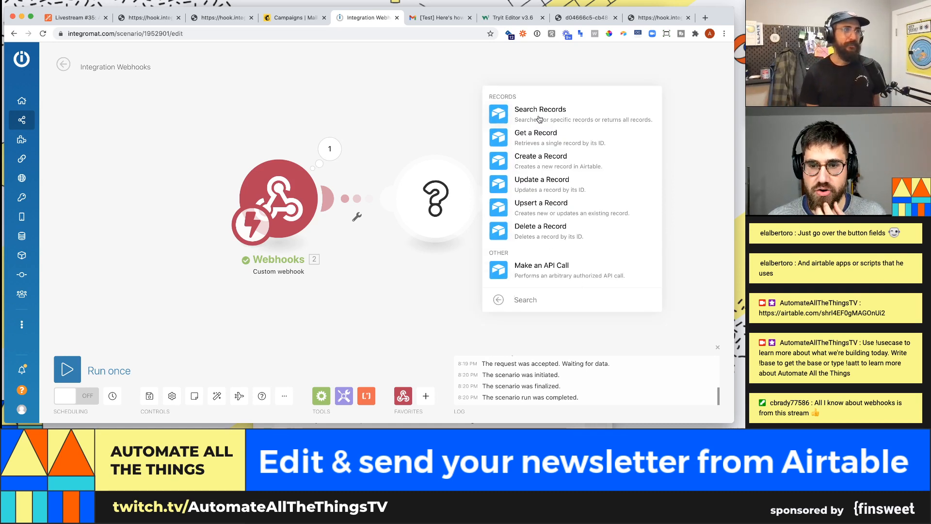
{"action": "left_click", "coordinate": [540, 119]}
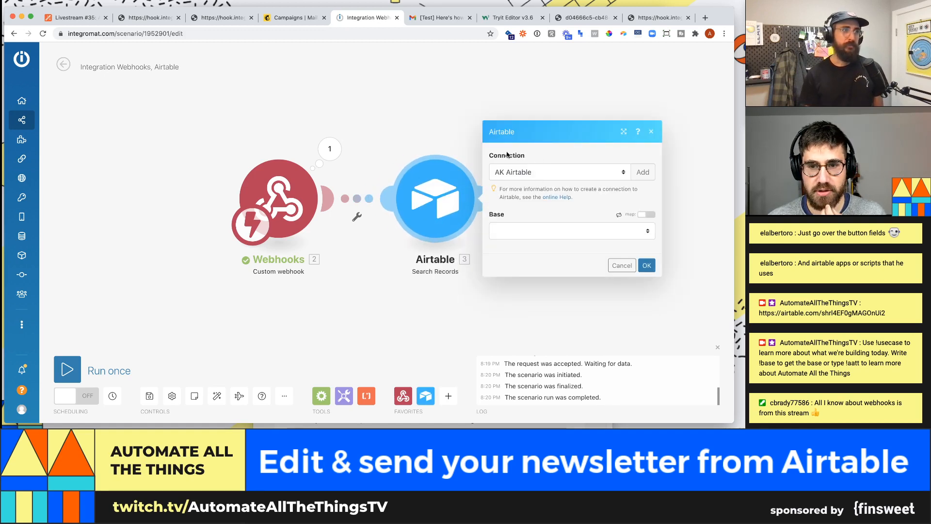
- Point the search at the Livestream #35 newsletter creator base's Newsletter Content table
{"action": "left_click", "coordinate": [543, 229]}
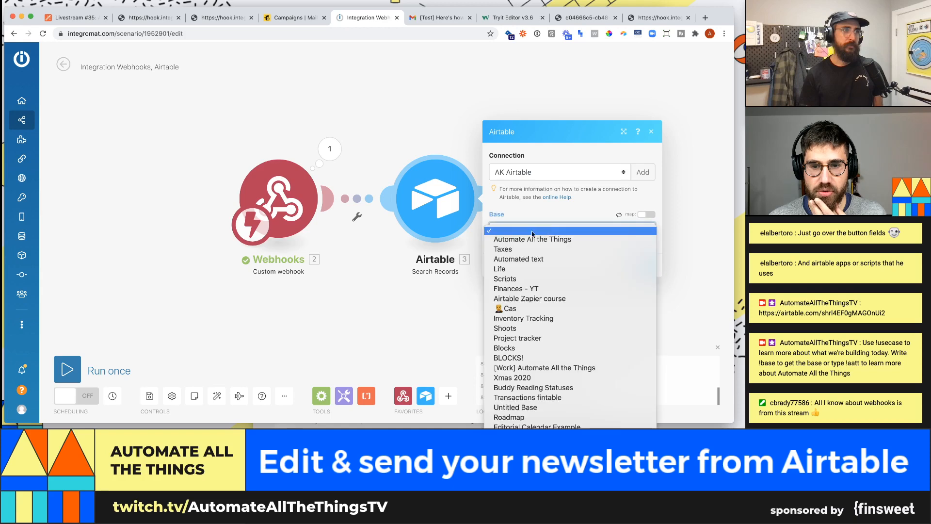
{"action": "scroll", "coordinate": [557, 310], "scroll_direction": "down", "scroll_amount": 6}
{"action": "scroll", "coordinate": [558, 320], "scroll_direction": "down", "scroll_amount": 10}
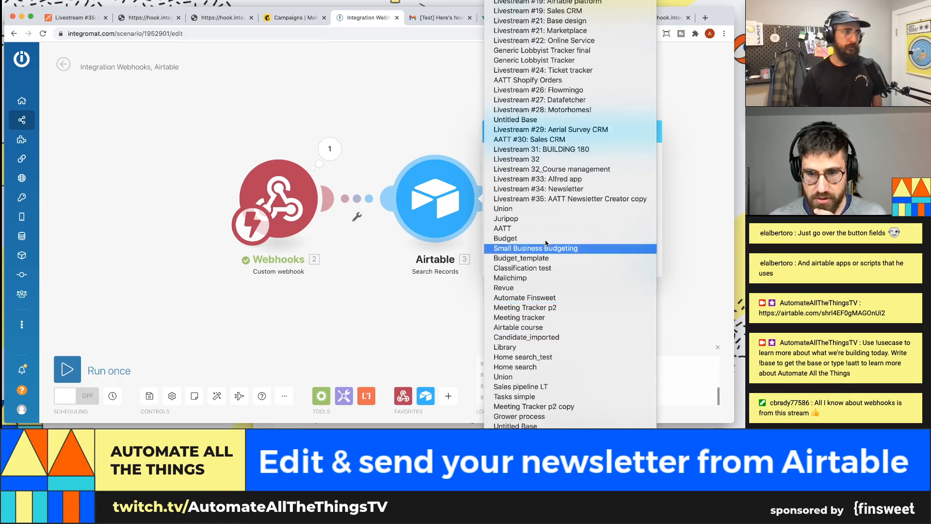
{"action": "left_click", "coordinate": [543, 201]}
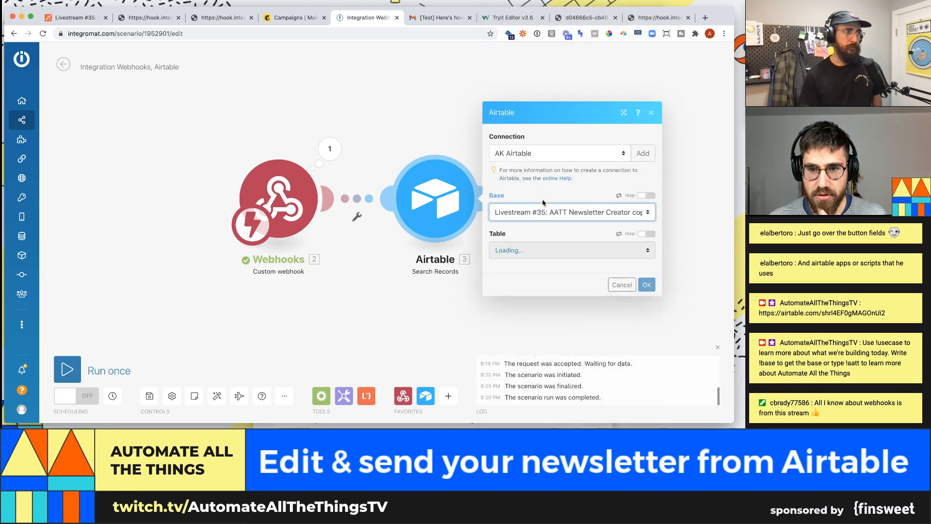
{"action": "left_click", "coordinate": [553, 252]}
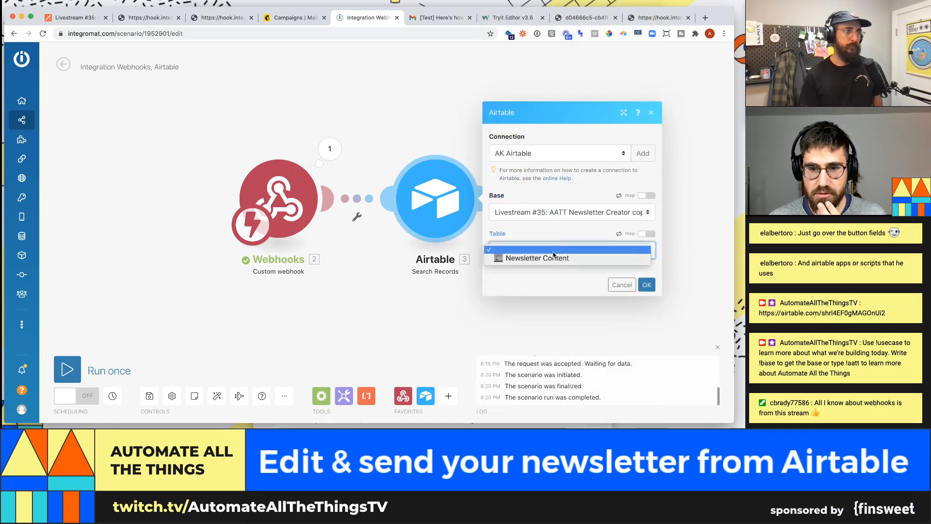
{"action": "left_click", "coordinate": [555, 259]}
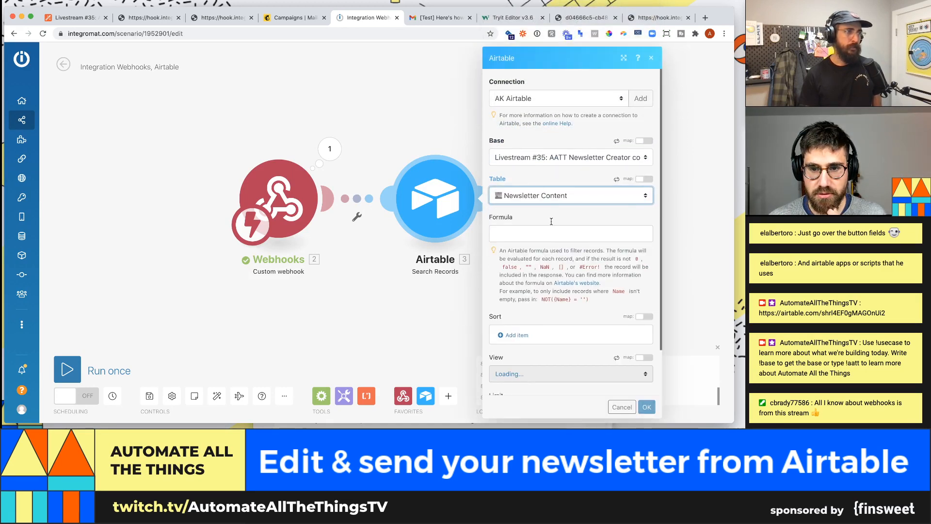
- Map the webhook's recordID into the search formula and set the record limit to 1
{"action": "scroll", "coordinate": [549, 216], "scroll_direction": "down", "scroll_amount": 2}
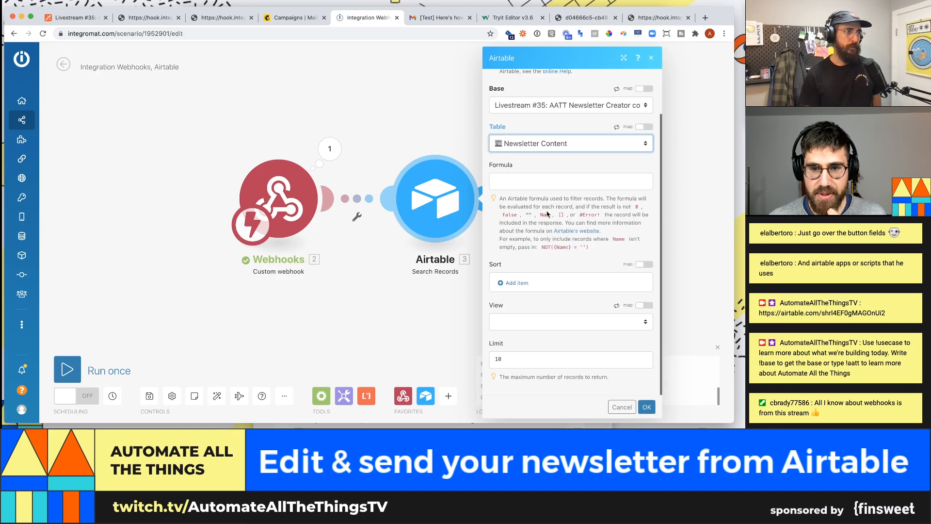
{"action": "left_click", "coordinate": [519, 185]}
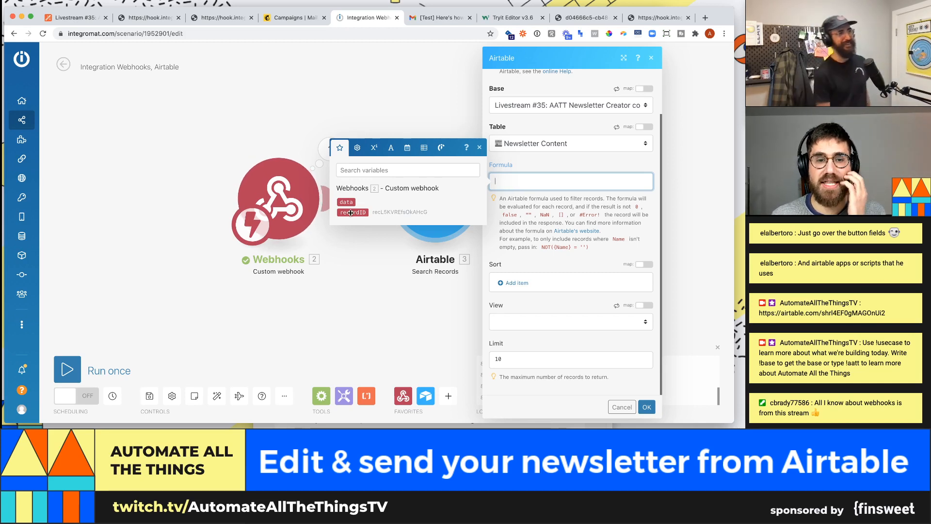
{"action": "left_click_drag", "start_coordinate": [350, 212], "coordinate": [529, 182]}
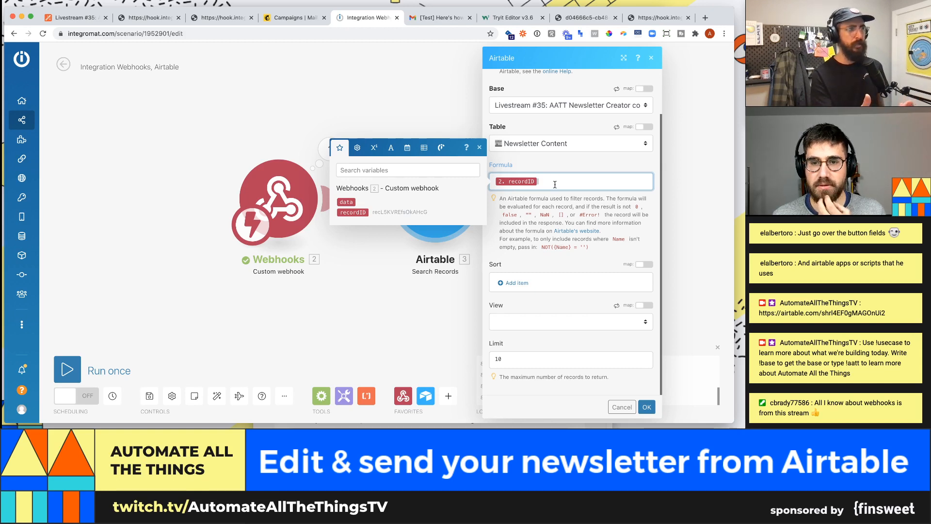
{"action": "double_click", "coordinate": [536, 357]}
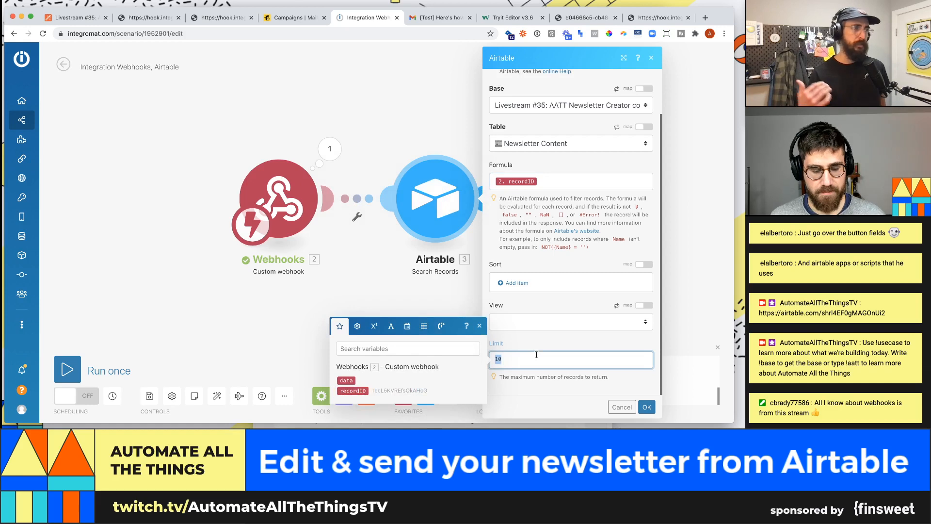
{"action": "type", "text": "1"}
{"action": "left_click", "coordinate": [563, 348]}
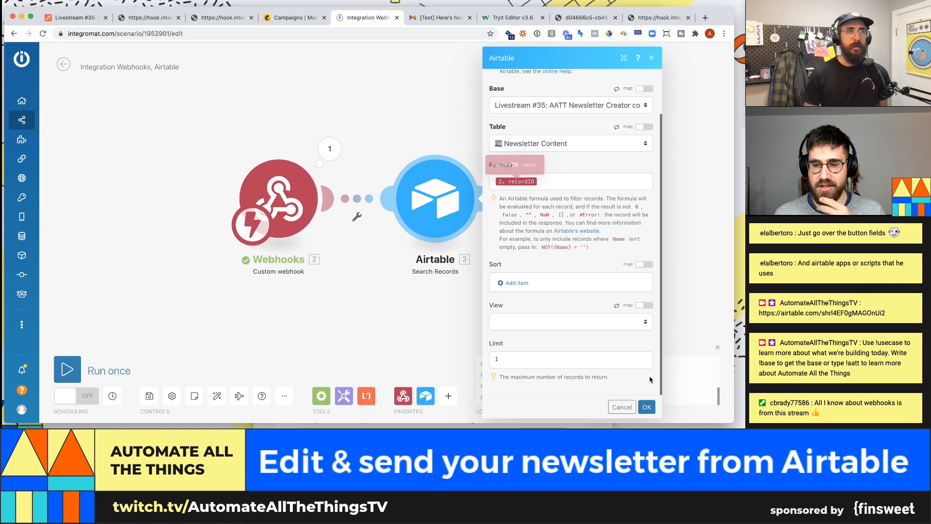
- Save the search settings and run the scenario once on the queued webhook data
{"action": "left_click", "coordinate": [646, 406]}
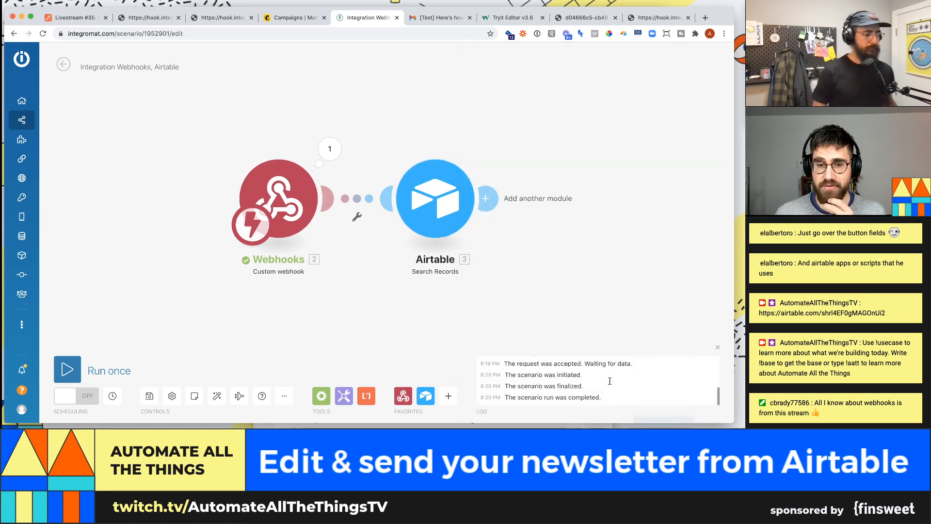
{"action": "left_click", "coordinate": [67, 370]}
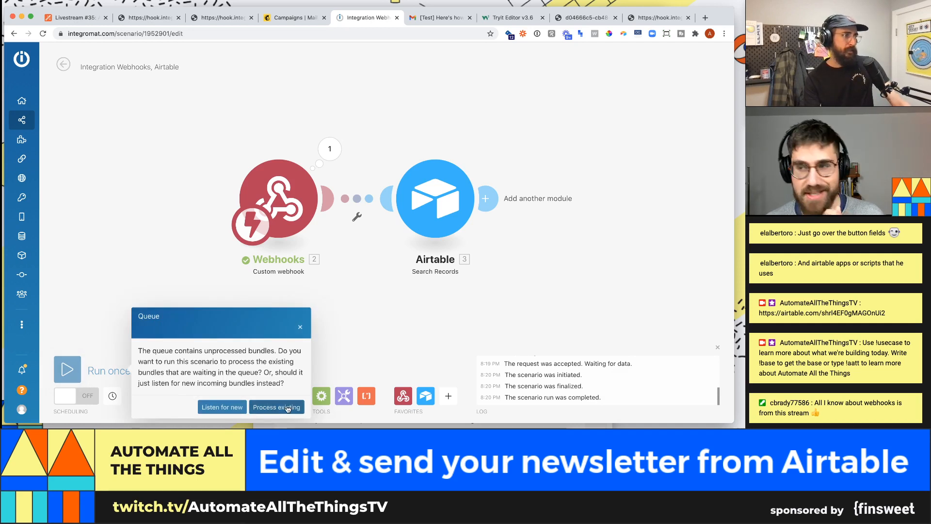
{"action": "left_click", "coordinate": [288, 409]}
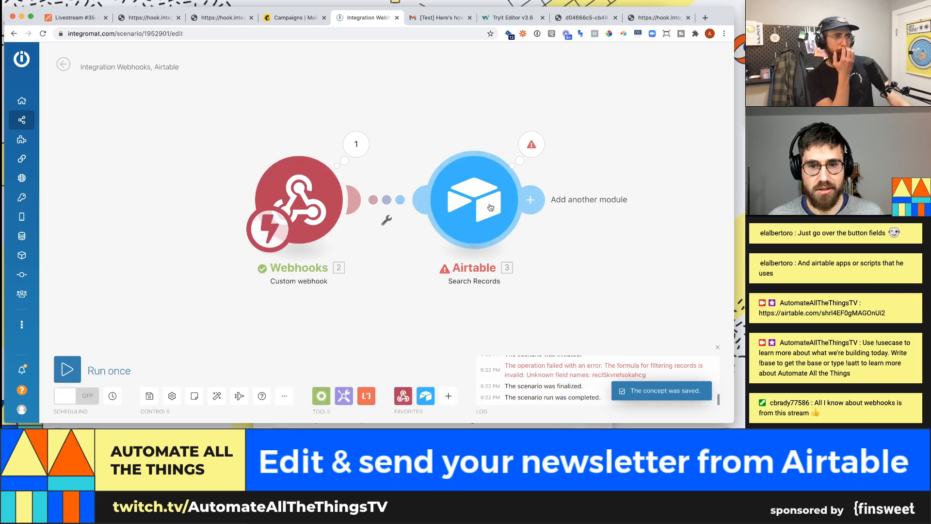
- Read the Airtable step's invalid-formula error naming the unknown field
{"action": "left_click", "coordinate": [527, 147]}
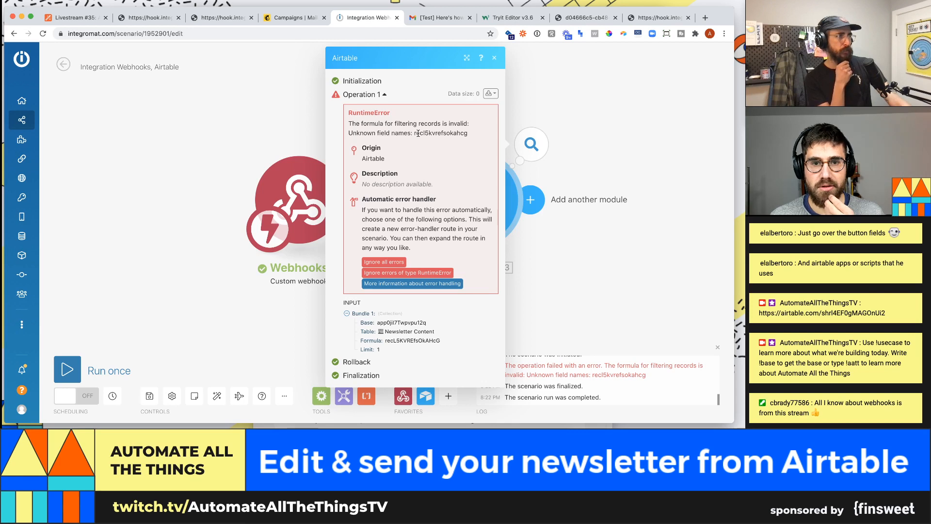
{"action": "double_click", "coordinate": [418, 133]}
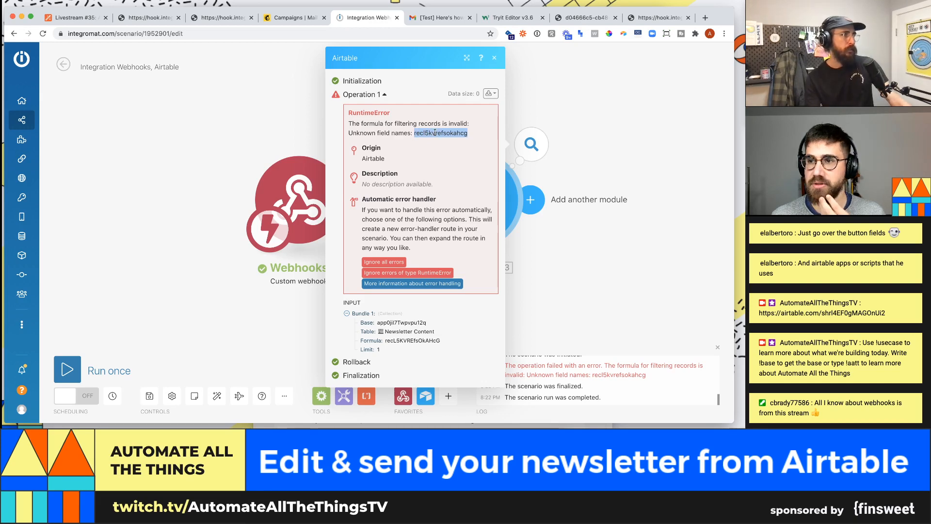
{"action": "left_click", "coordinate": [580, 125]}
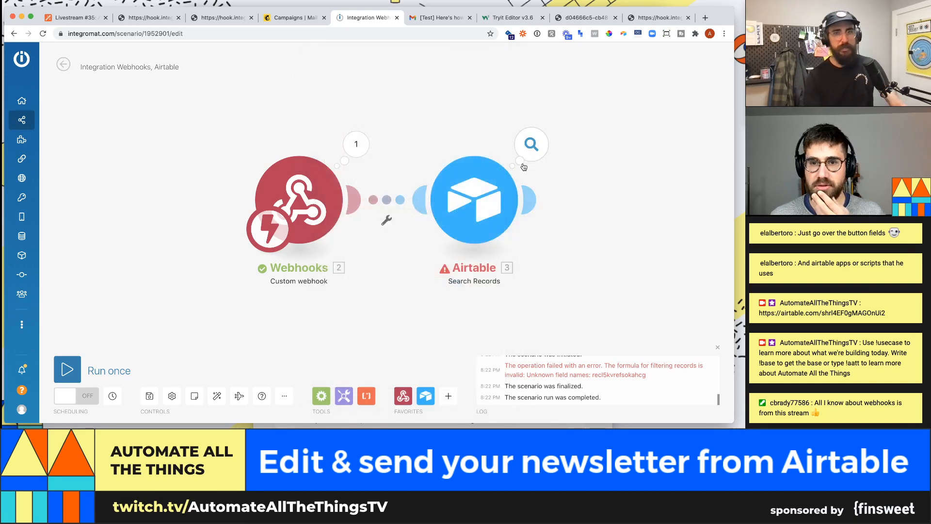
{"action": "left_click", "coordinate": [531, 145]}
{"action": "left_click", "coordinate": [525, 197]}
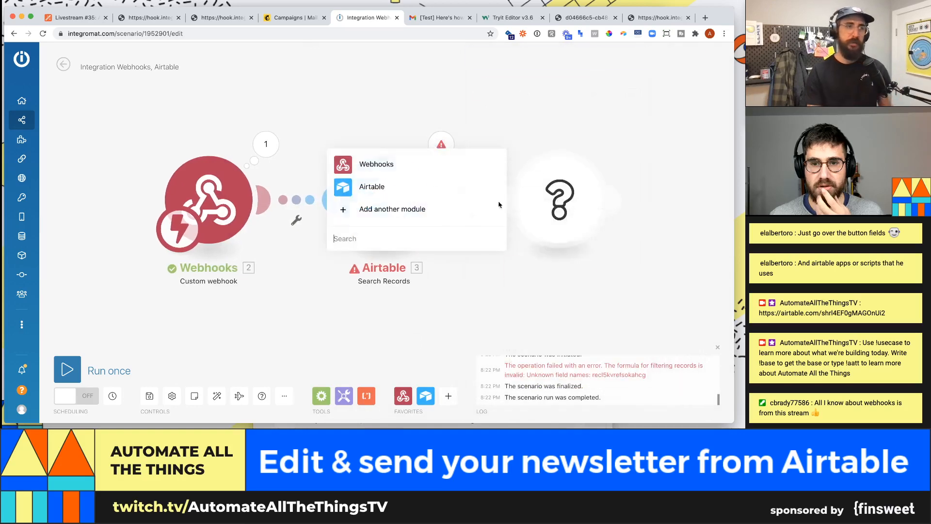
{"action": "left_click", "coordinate": [440, 140]}
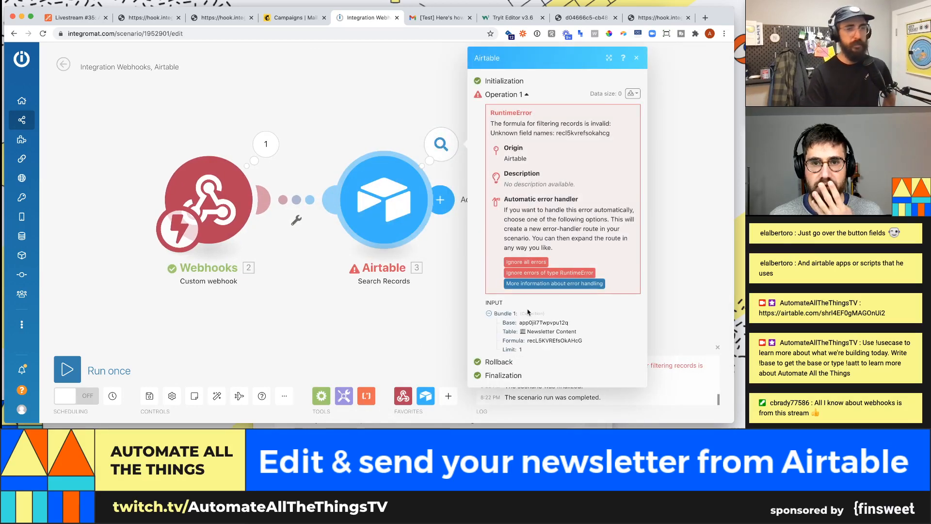
{"action": "left_click", "coordinate": [141, 356]}
- Reopen the search formula for editing and pick a cell in the Airtable newsletter record
{"action": "left_click", "coordinate": [388, 204]}
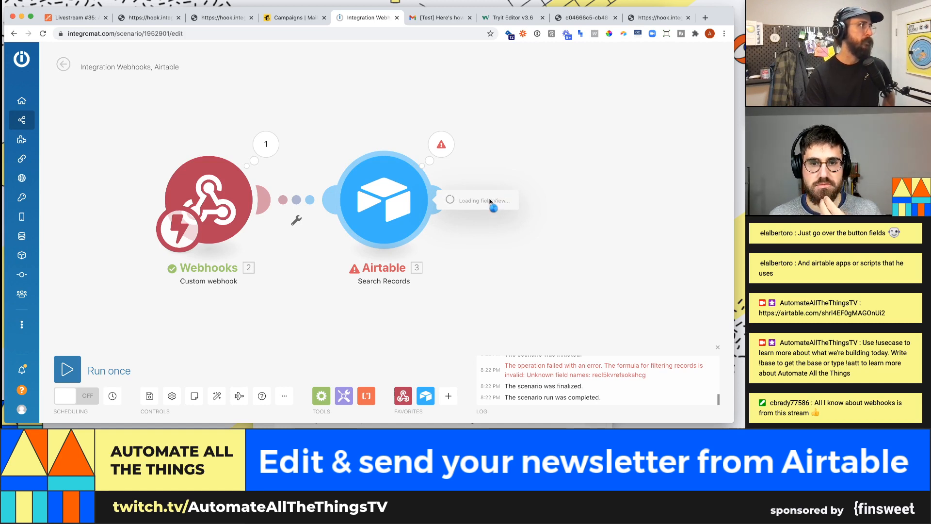
{"action": "scroll", "coordinate": [494, 206], "scroll_direction": "down", "scroll_amount": 2}
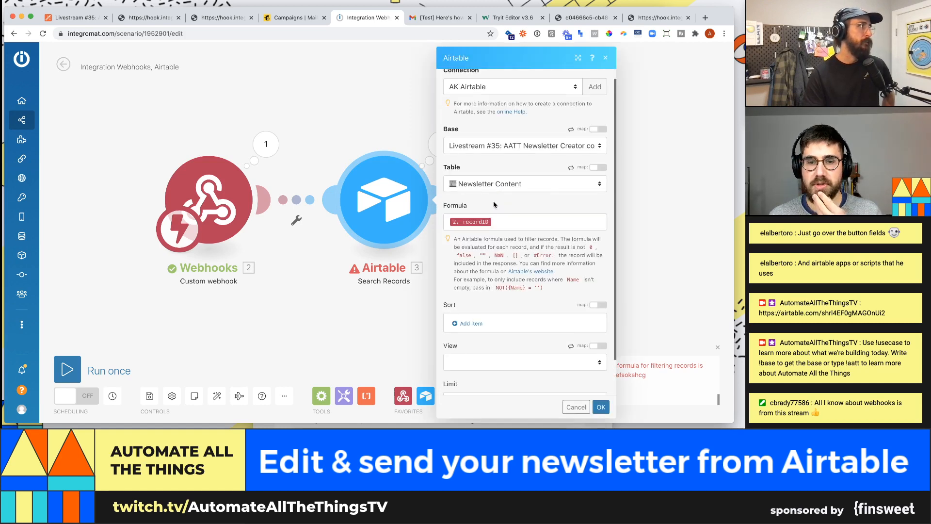
{"action": "left_click", "coordinate": [511, 212]}
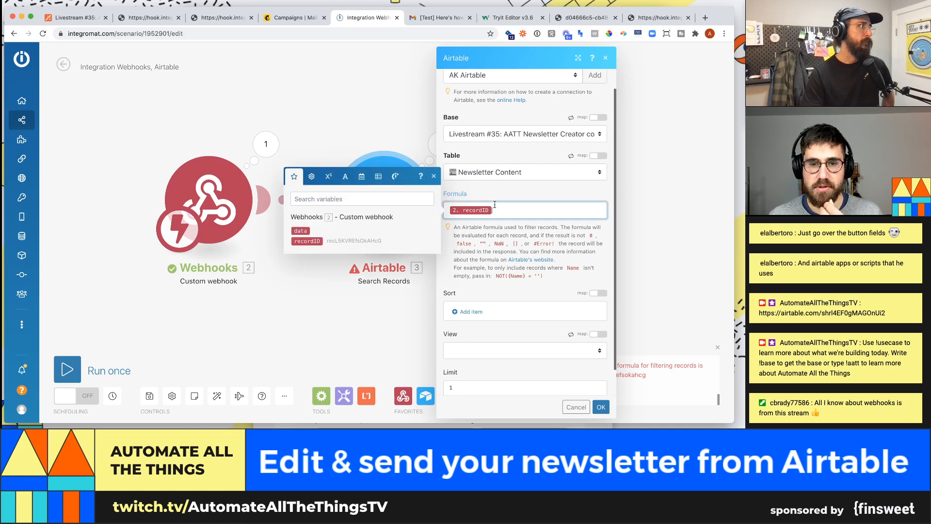
{"action": "left_click", "coordinate": [71, 21]}
{"action": "left_click", "coordinate": [456, 147]}
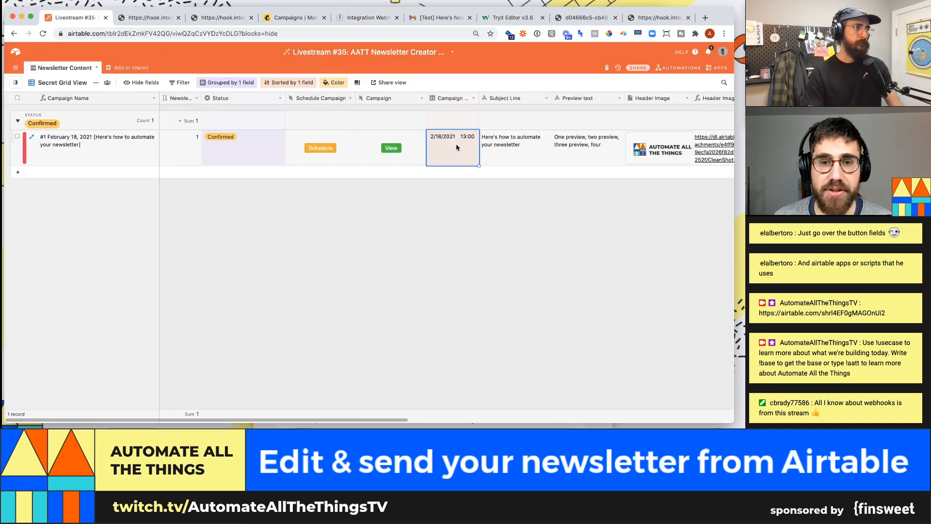
- Check that Airtable's Record ID field uses the RECORD_ID() formula, then return to Integromat
{"action": "key", "text": "super+Right"}
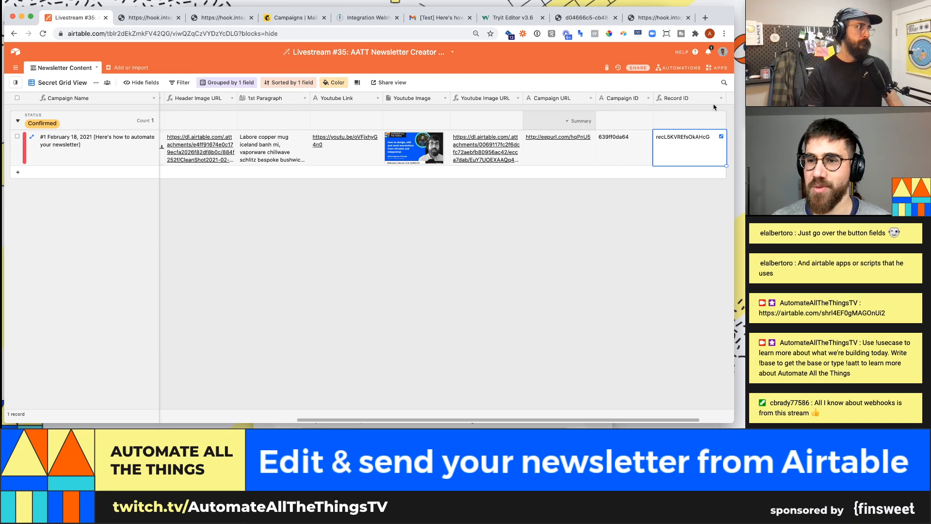
{"action": "left_click", "coordinate": [721, 98]}
{"action": "left_click", "coordinate": [679, 109]}
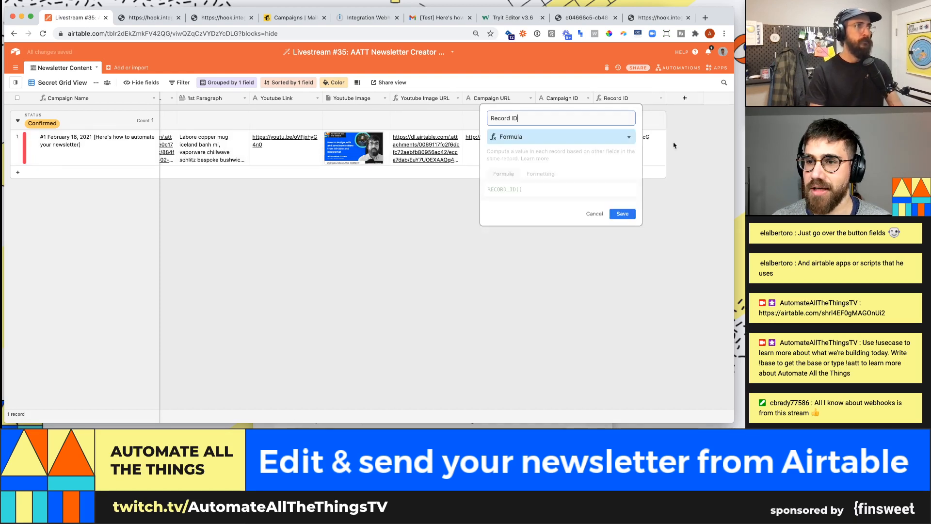
{"action": "left_click", "coordinate": [284, 22]}
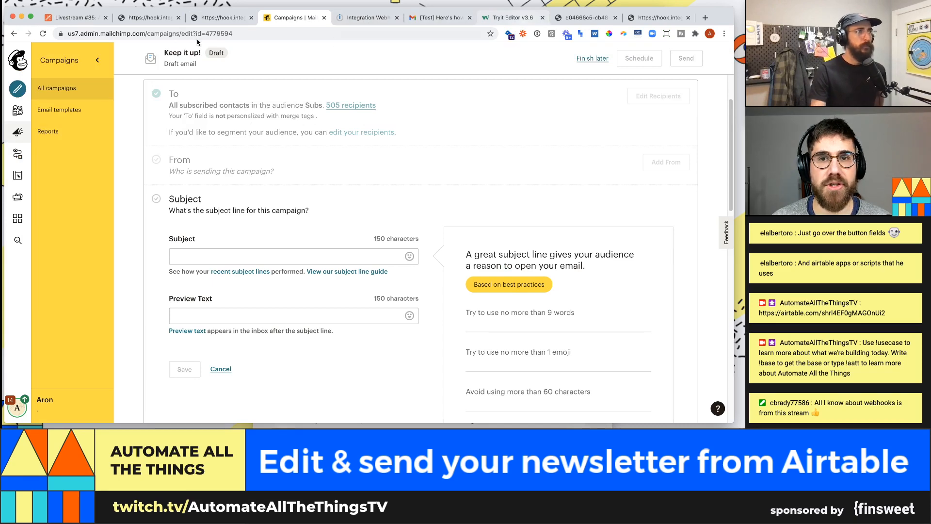
{"action": "left_click", "coordinate": [363, 19]}
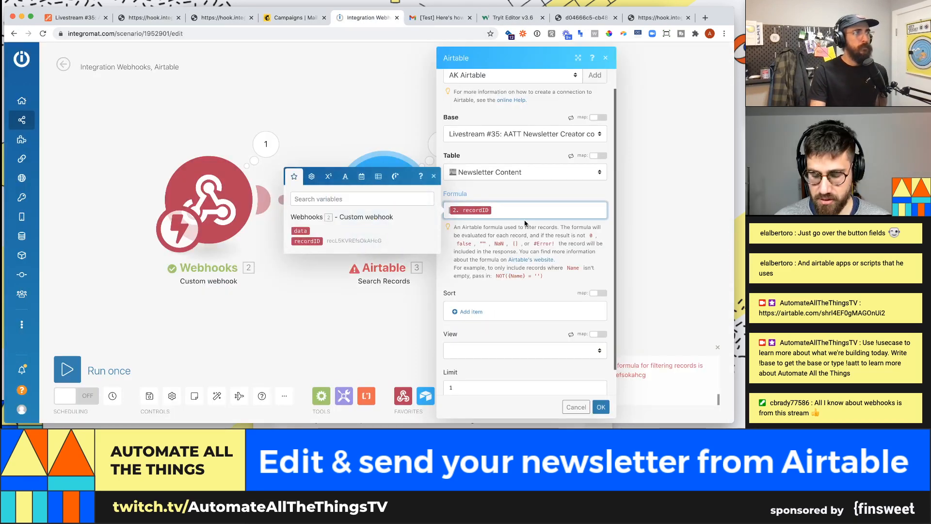
- Rewrite the search formula as {Record ID}= with recordID in single quotes and save the module
{"action": "type", "text": "{Record ID "}
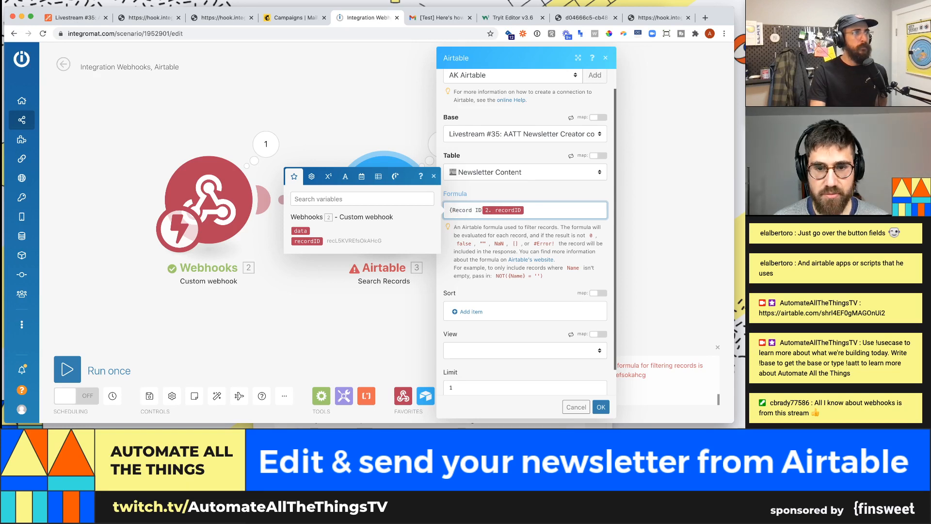
{"action": "type", "text": "}="}
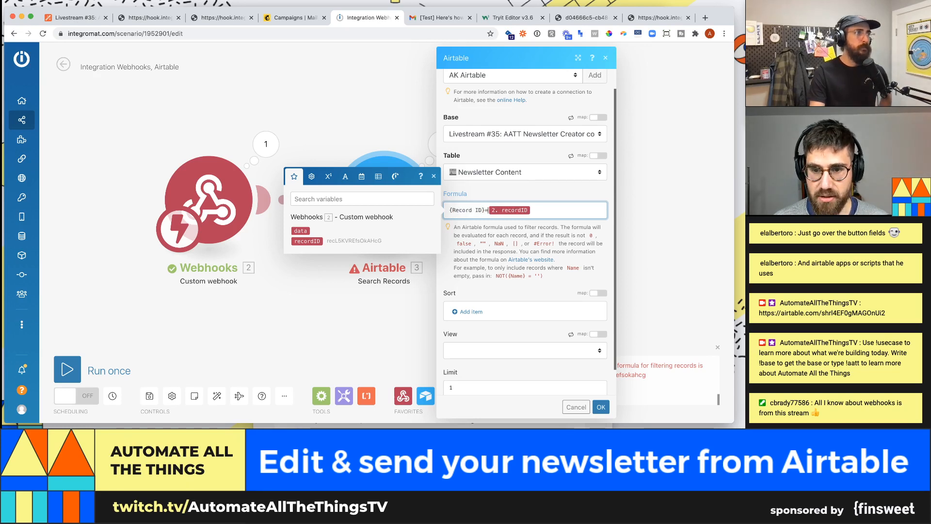
{"action": "type", "text": "'"}
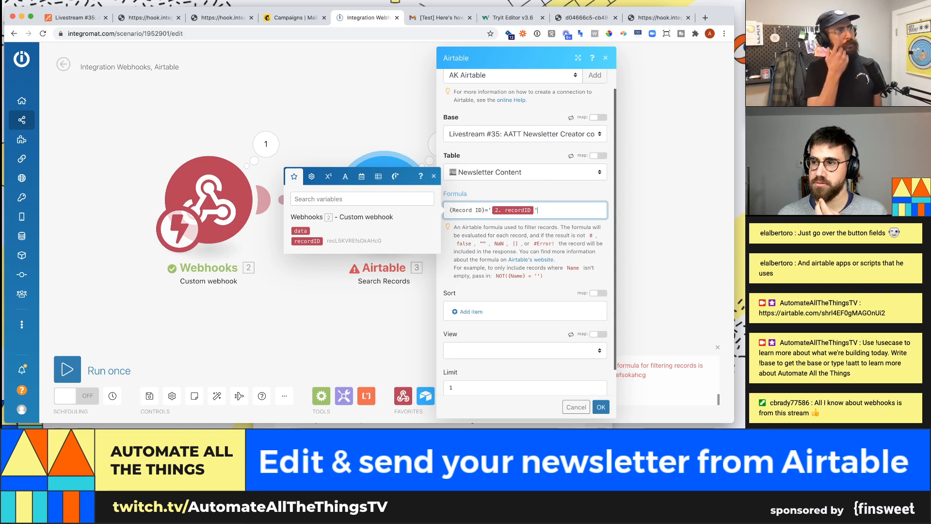
{"action": "scroll", "coordinate": [549, 321], "scroll_direction": "down", "scroll_amount": 1}
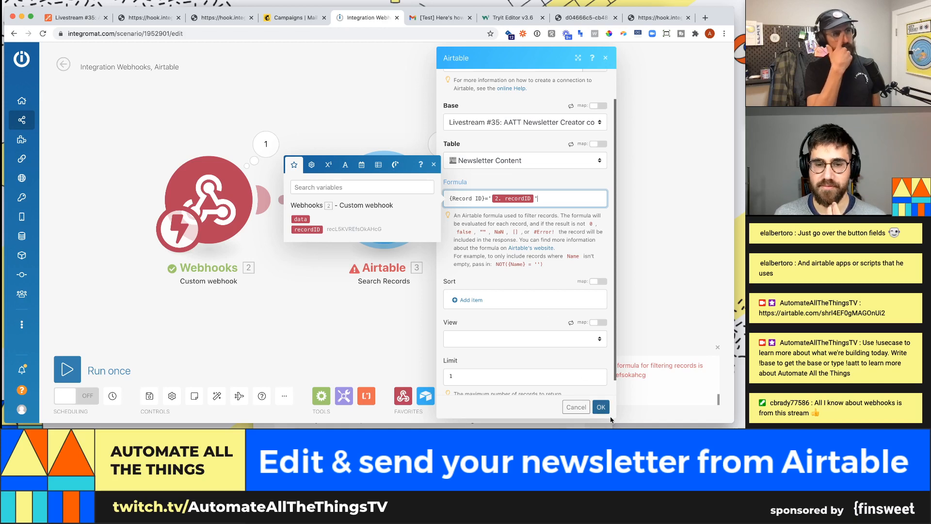
{"action": "left_click", "coordinate": [600, 407]}
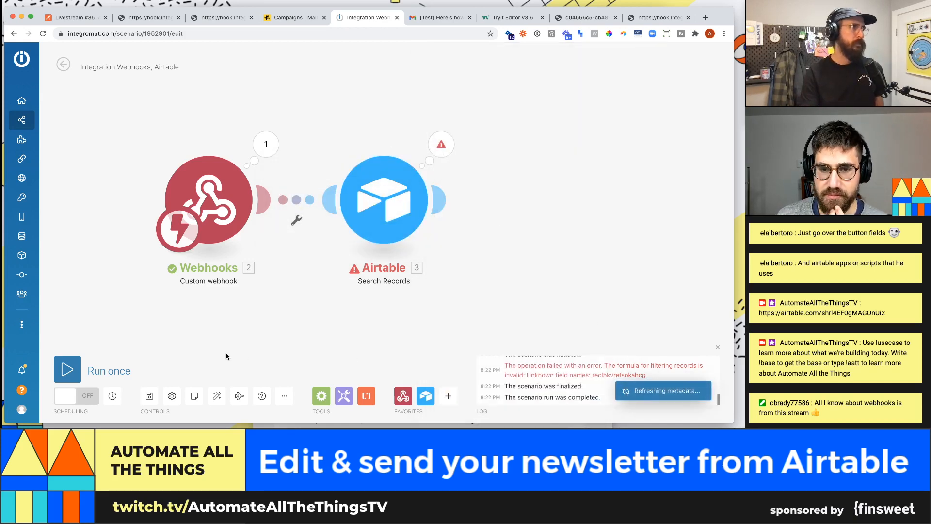
- Rerun the scenario on the queued bundle and inspect the newsletter record Search Records returns
{"action": "left_click", "coordinate": [67, 370]}
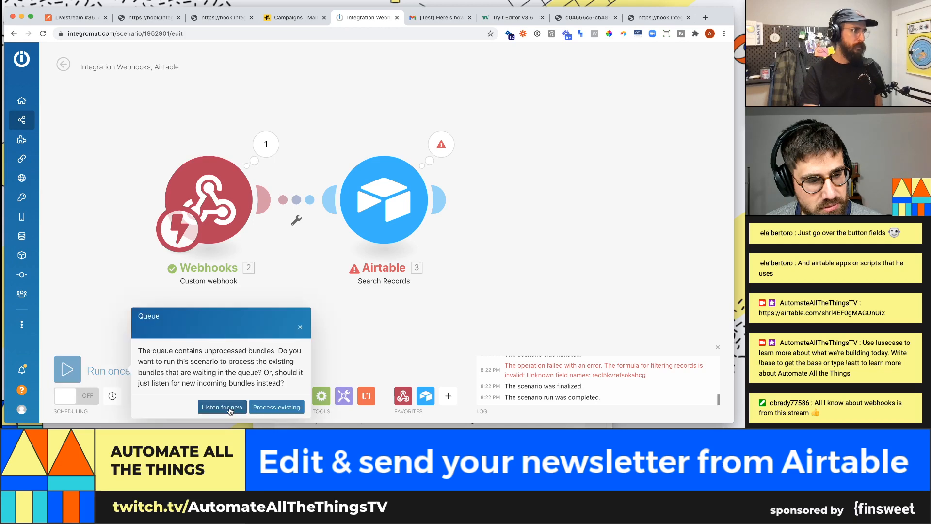
{"action": "left_click", "coordinate": [298, 407]}
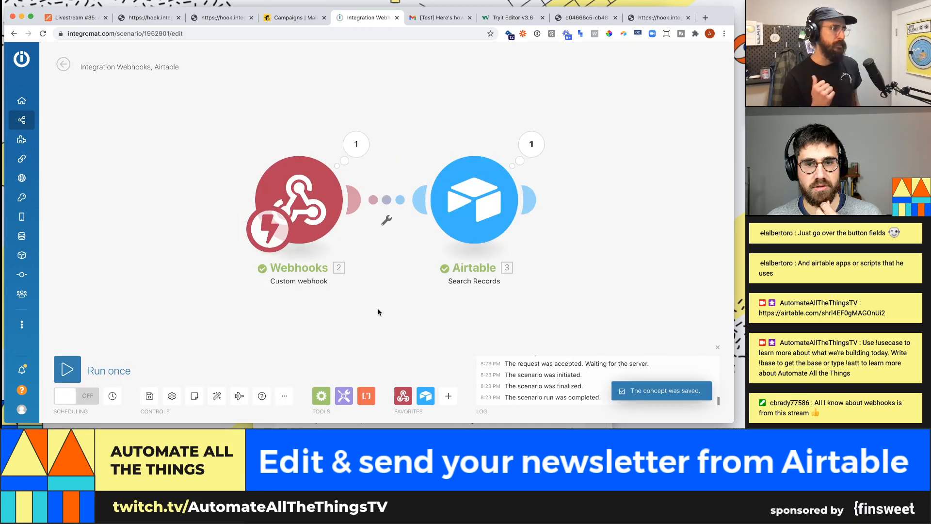
{"action": "left_click", "coordinate": [540, 153]}
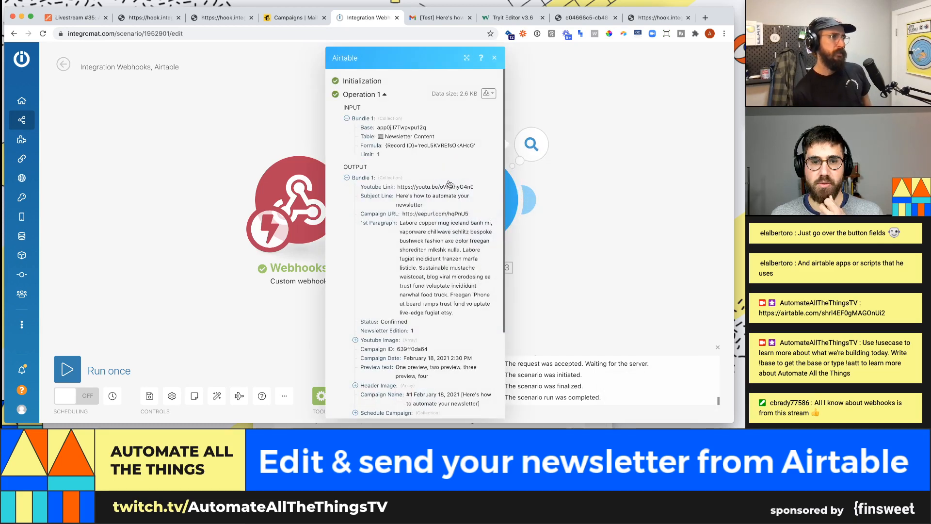
{"action": "scroll", "coordinate": [449, 184], "scroll_direction": "down", "scroll_amount": 1}
{"action": "left_click_drag", "start_coordinate": [423, 199], "coordinate": [397, 190]}
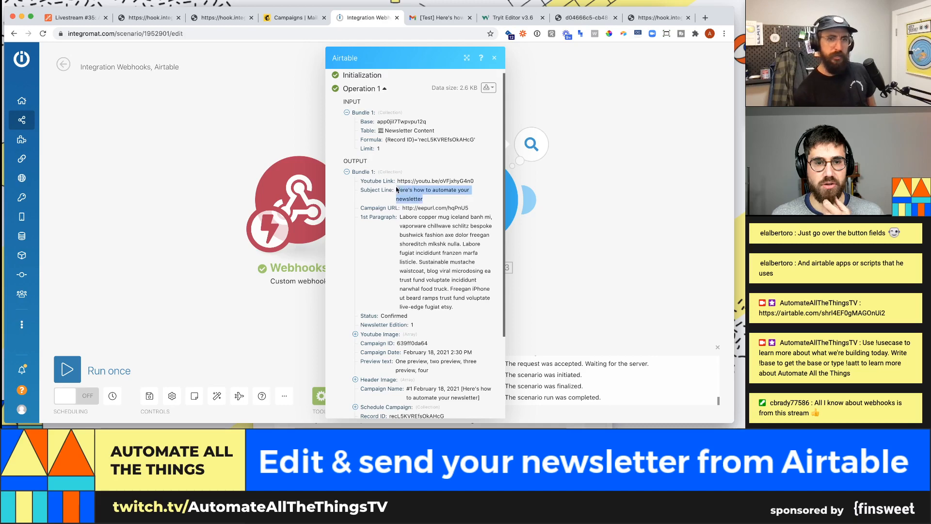
{"action": "left_click", "coordinate": [72, 17]}
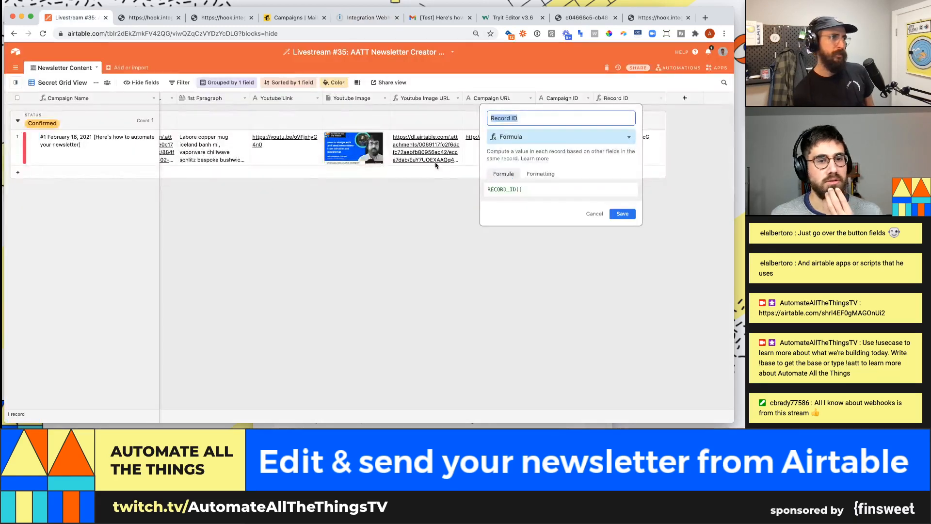
- Compare the Airtable record's 1st Paragraph and Subject Line cells, then return to Integromat
{"action": "left_click", "coordinate": [195, 195]}
{"action": "left_click", "coordinate": [190, 155]}
{"action": "key", "text": "Left"}
{"action": "key", "text": "Left"}
{"action": "key", "text": "Left"}
{"action": "key", "text": "Left"}
{"action": "key", "text": "Left"}
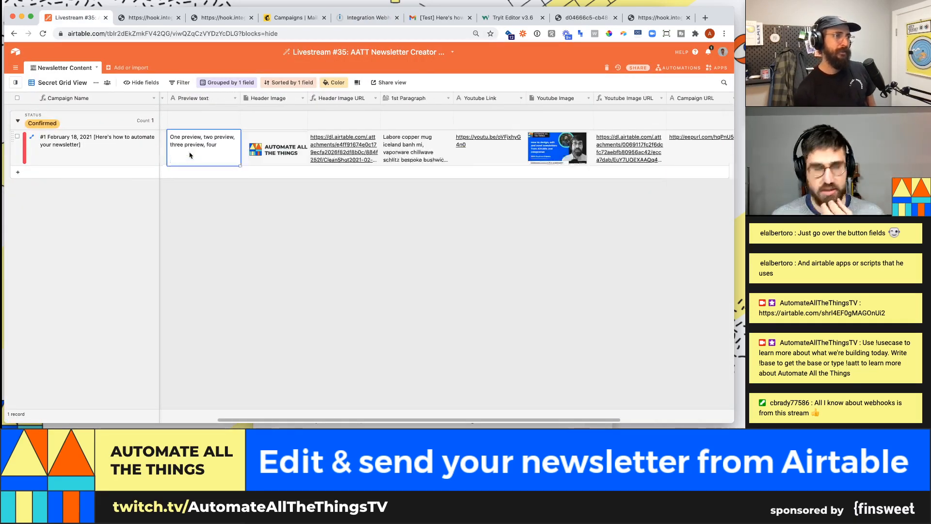
{"action": "key", "text": "Right"}
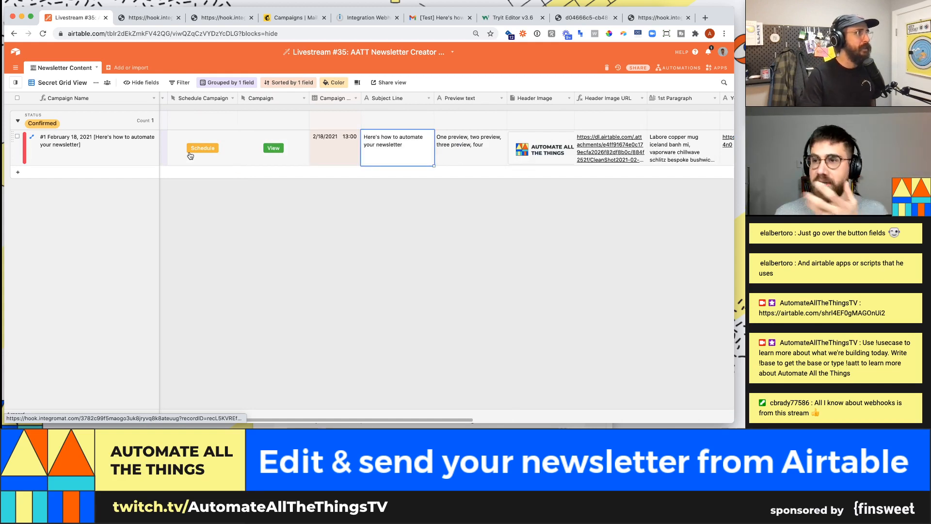
{"action": "left_click", "coordinate": [368, 18]}
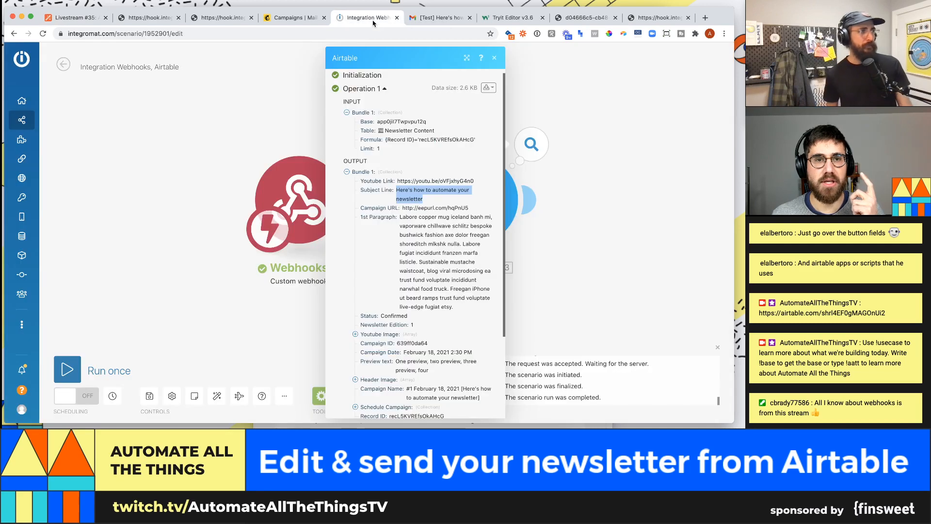
- Inspect the Airtable module's formula comparing {Record ID} with the webhook recordID pill, then close settings
{"action": "left_click", "coordinate": [584, 208]}
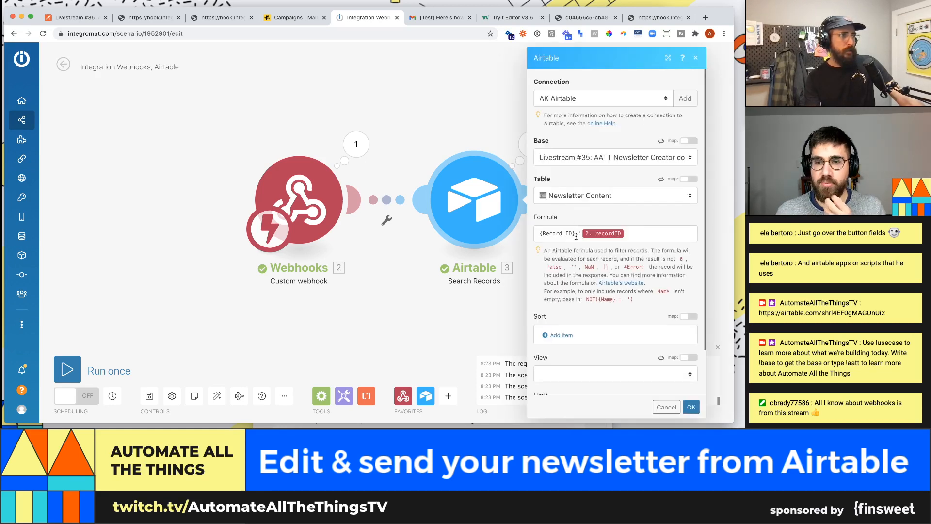
{"action": "left_click_drag", "start_coordinate": [576, 233], "coordinate": [549, 234]}
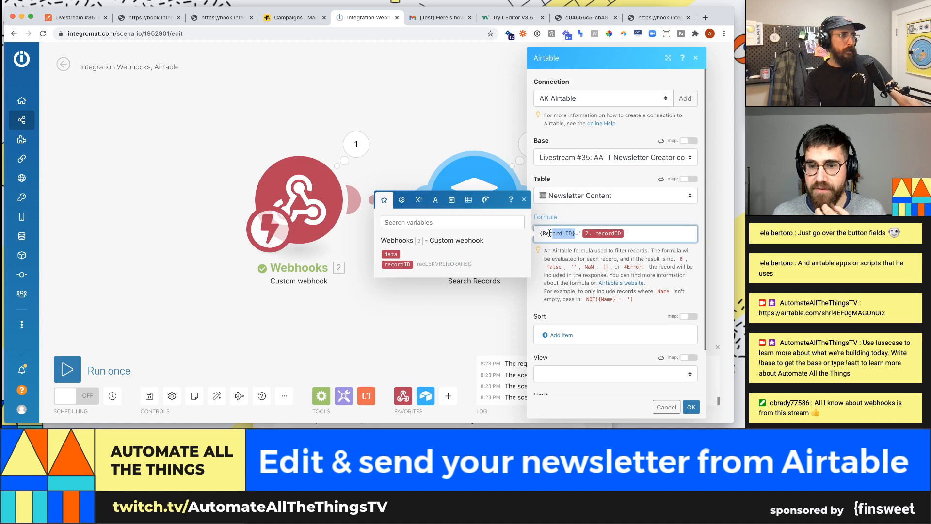
{"action": "left_click", "coordinate": [677, 235]}
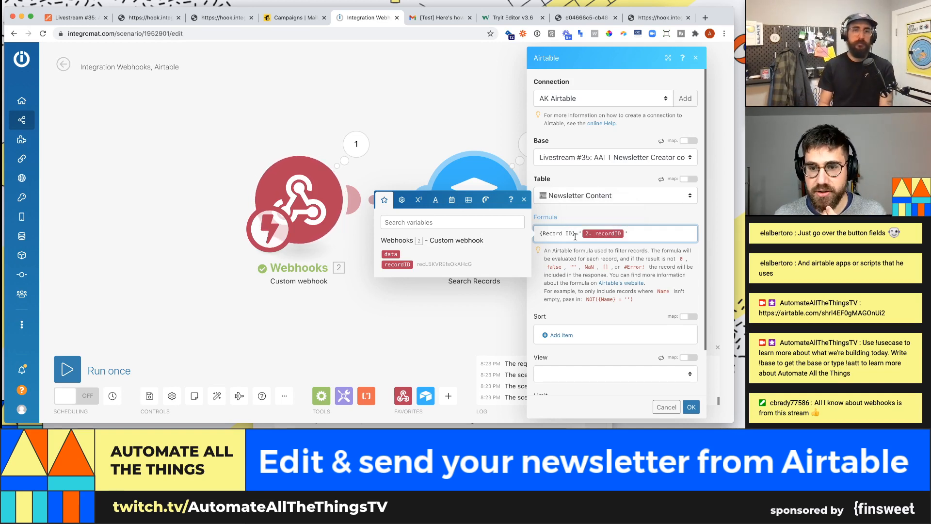
{"action": "left_click_drag", "start_coordinate": [575, 233], "coordinate": [540, 233]}
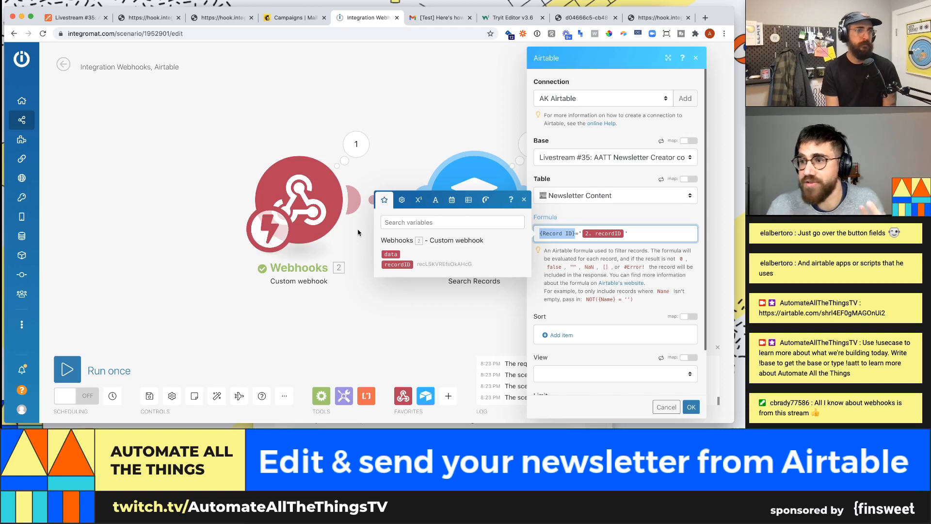
{"action": "left_click", "coordinate": [430, 104]}
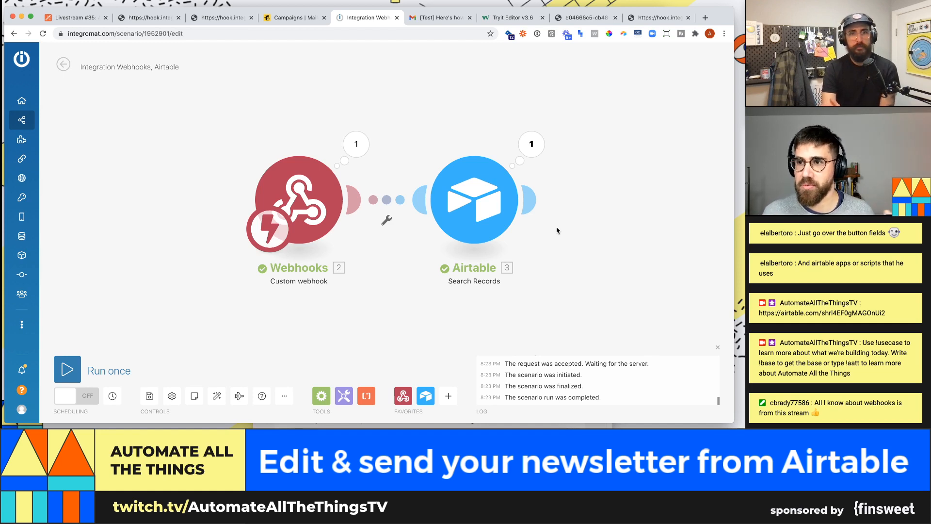
- Check the 1st Paragraph text in Airtable's last output, then add a module after Airtable Search Records
{"action": "scroll", "coordinate": [557, 230], "scroll_direction": "down", "scroll_amount": 3}
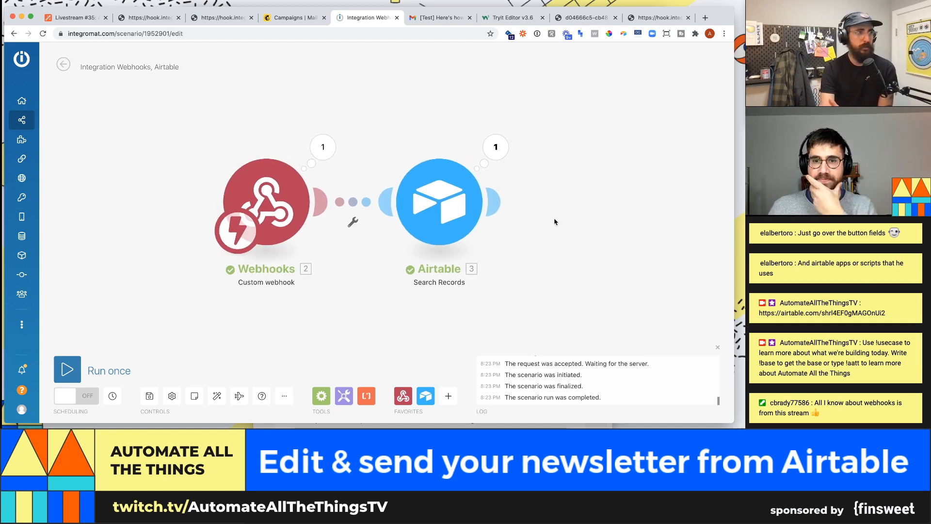
{"action": "left_click_drag", "start_coordinate": [600, 217], "coordinate": [453, 209]}
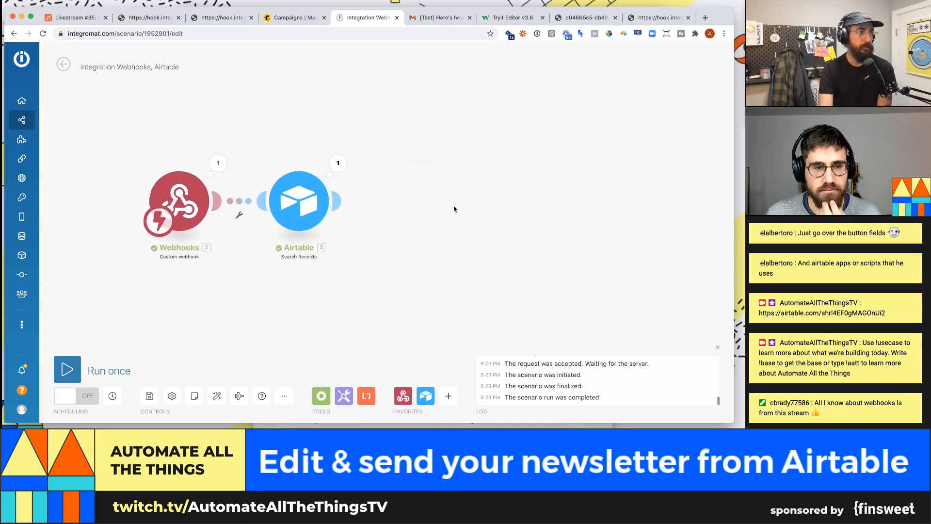
{"action": "left_click", "coordinate": [338, 163]}
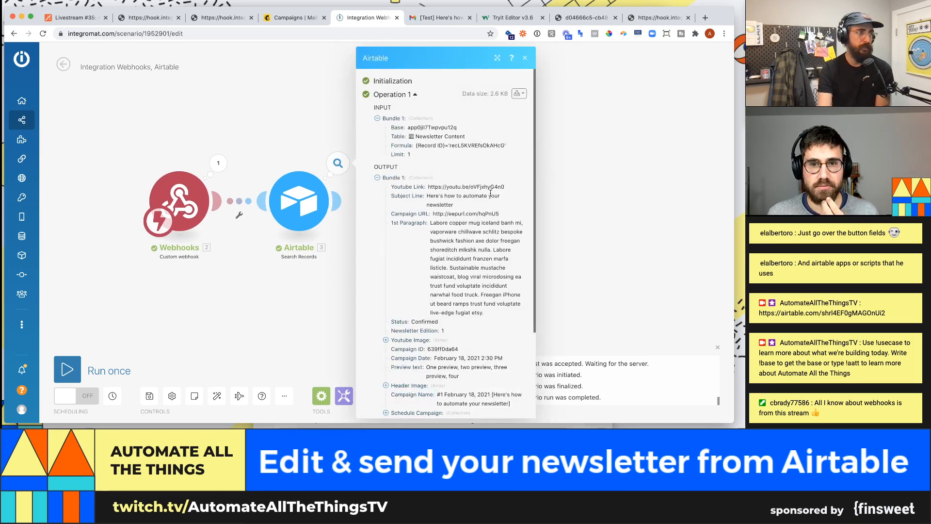
{"action": "scroll", "coordinate": [490, 193], "scroll_direction": "down", "scroll_amount": 3}
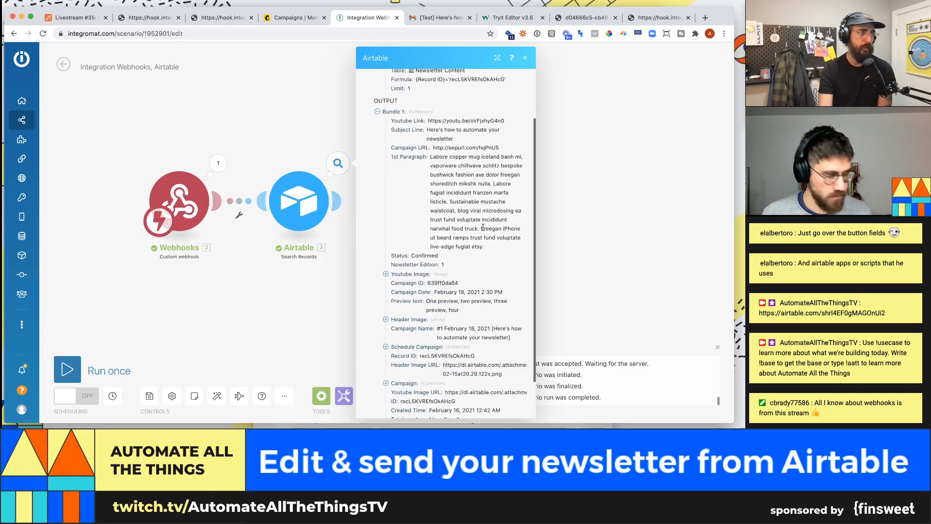
{"action": "scroll", "coordinate": [483, 227], "scroll_direction": "down", "scroll_amount": 1}
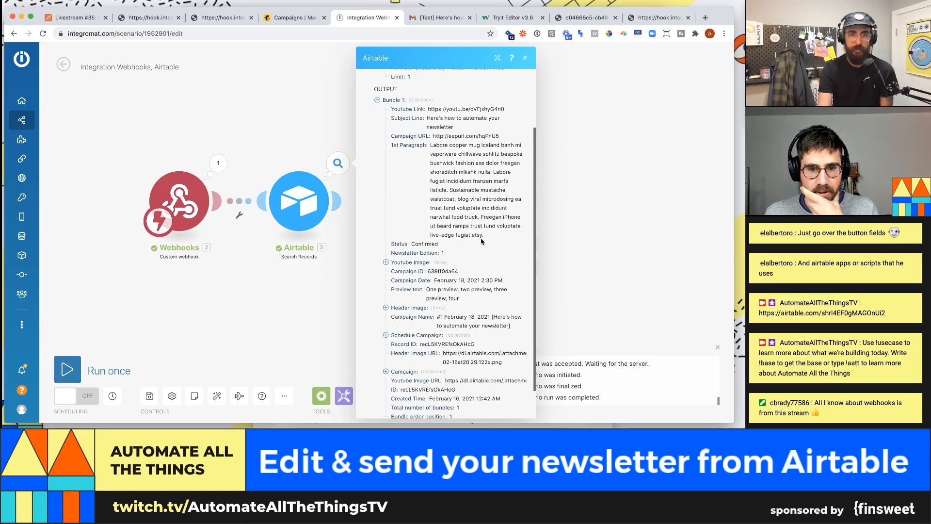
{"action": "scroll", "coordinate": [475, 197], "scroll_direction": "down", "scroll_amount": 3}
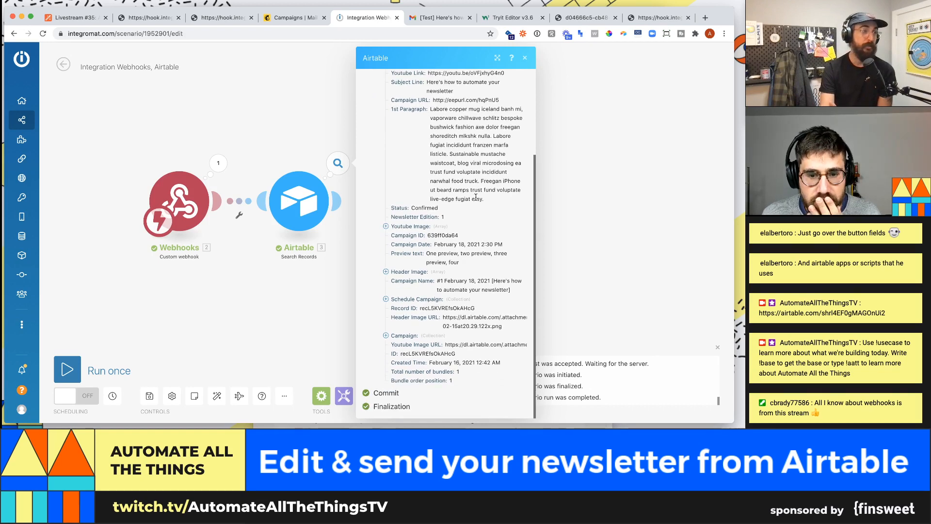
{"action": "scroll", "coordinate": [443, 163], "scroll_direction": "up", "scroll_amount": 3}
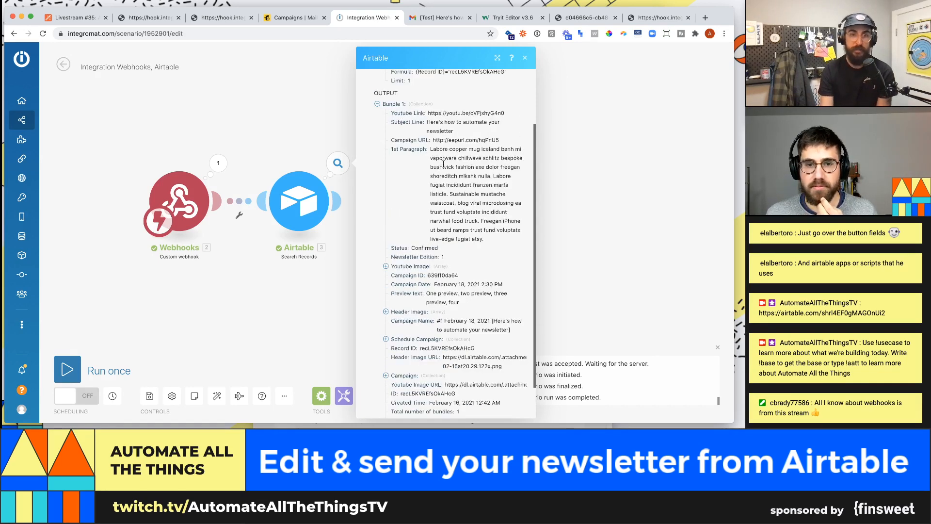
{"action": "left_click_drag", "start_coordinate": [430, 149], "coordinate": [505, 239]}
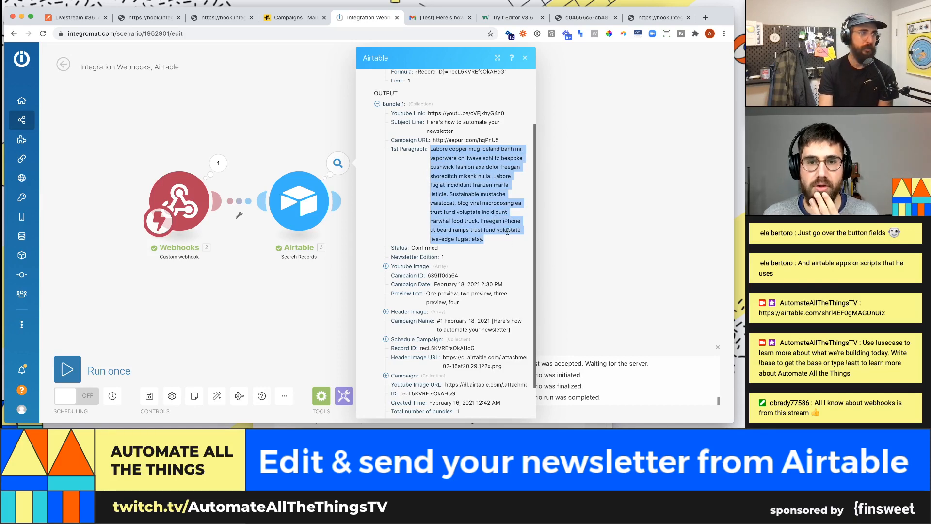
{"action": "left_click", "coordinate": [338, 200]}
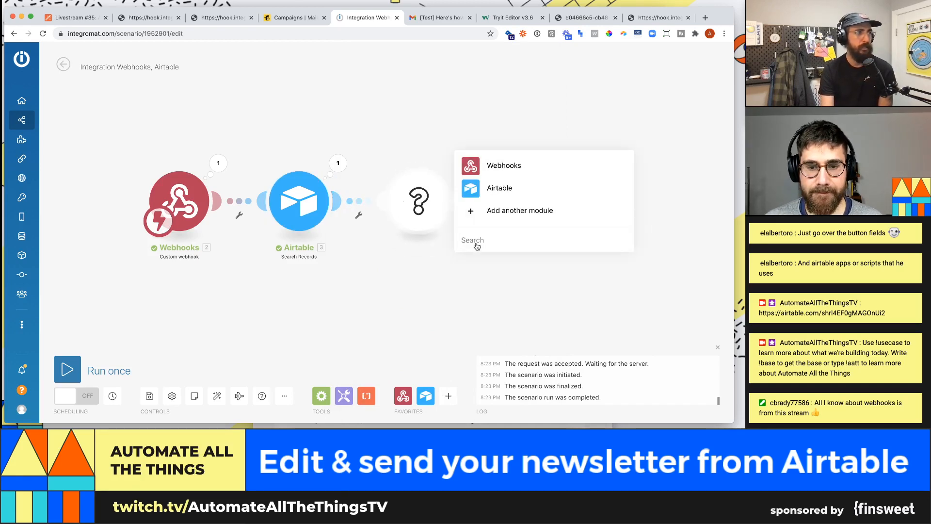
- Search 'markdown' and set the new module to the Markdown app's Markdown to HTML action
{"action": "type", "text": "markdown"}
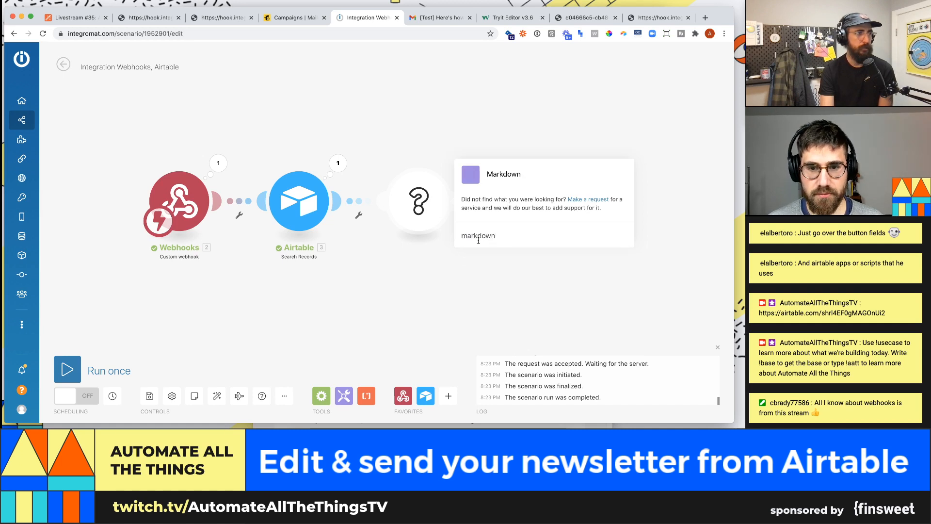
{"action": "left_click", "coordinate": [494, 176]}
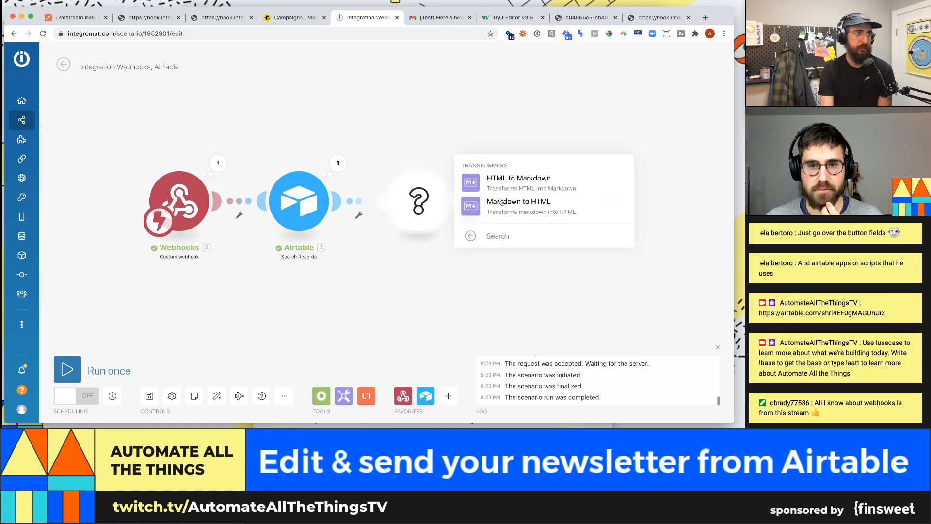
{"action": "left_click", "coordinate": [550, 214]}
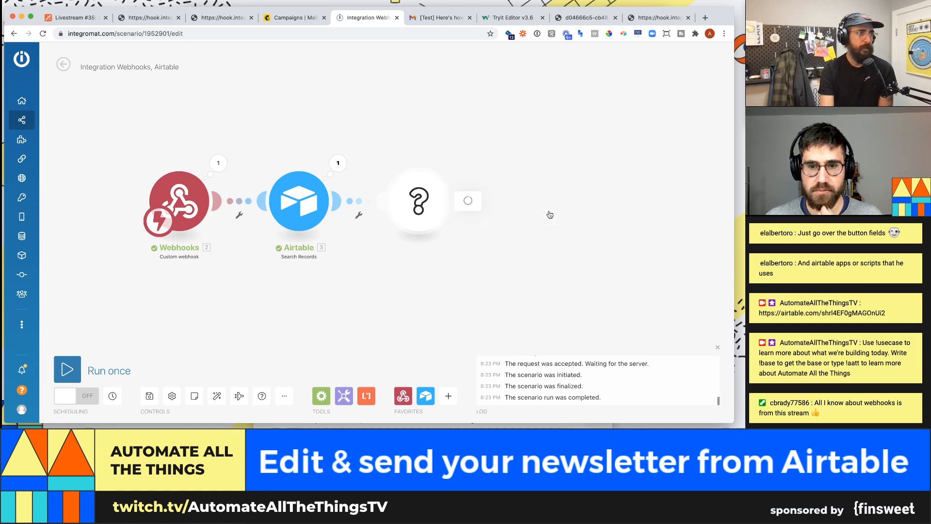
{"action": "left_click", "coordinate": [537, 208]}
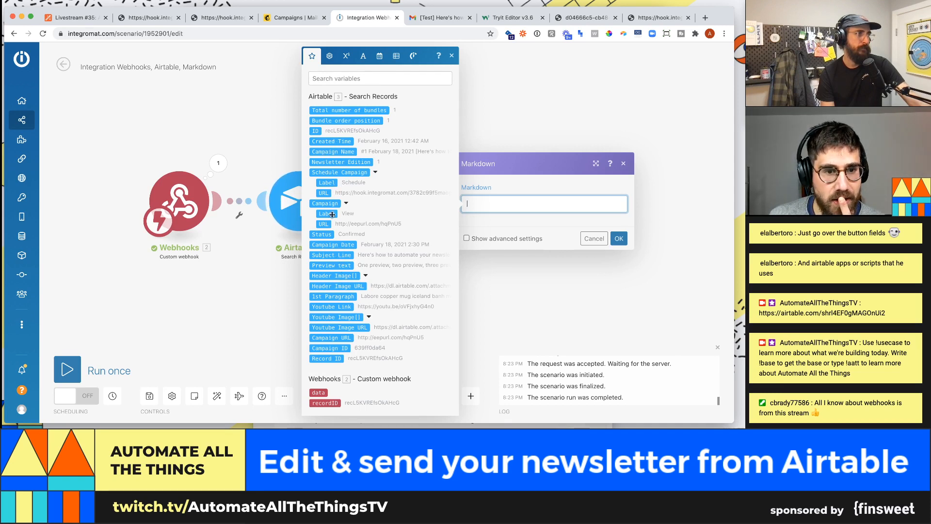
- Map Airtable's 1st Paragraph, found by searching 'para', into the Markdown field and save the module
{"action": "left_click", "coordinate": [340, 296]}
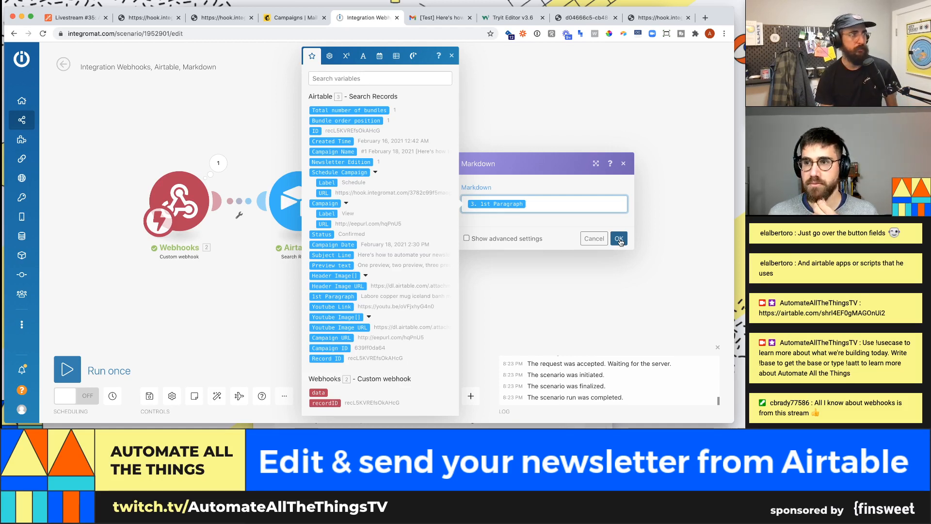
{"action": "left_click", "coordinate": [401, 78]}
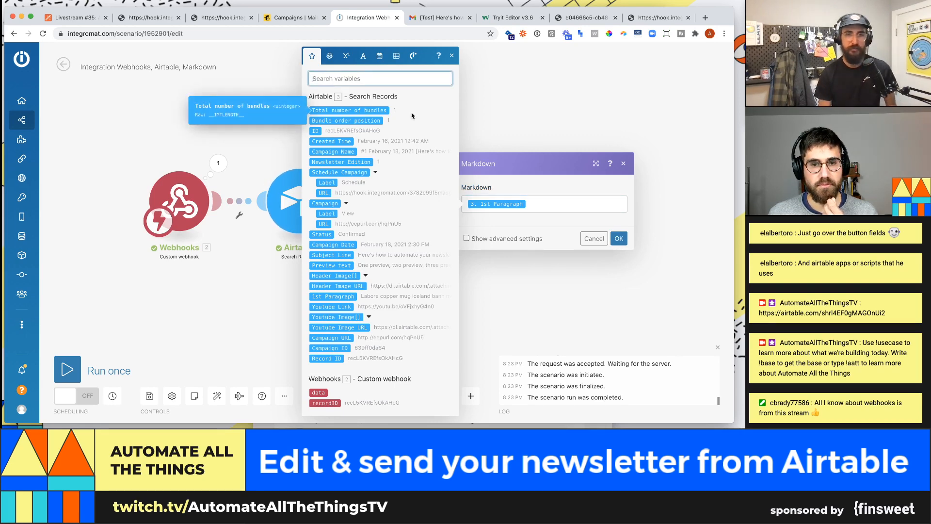
{"action": "type", "text": "para"}
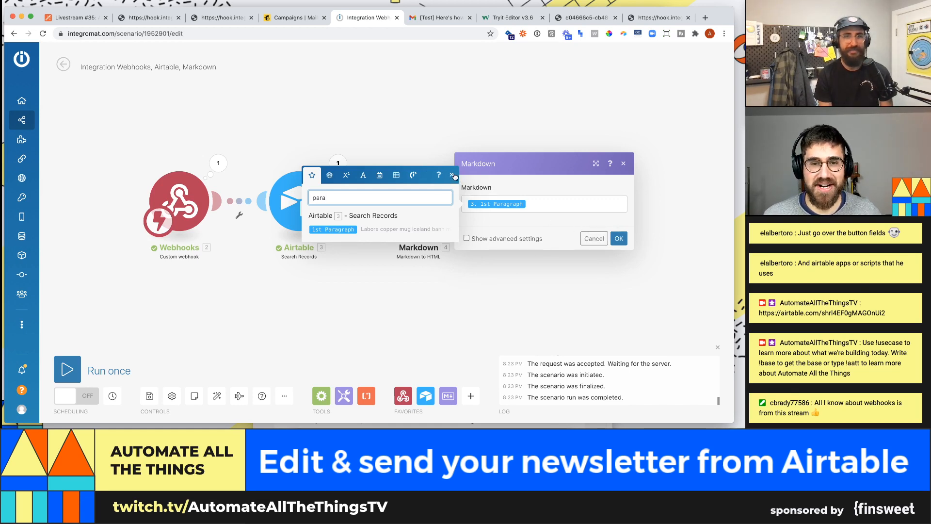
{"action": "left_click", "coordinate": [542, 199]}
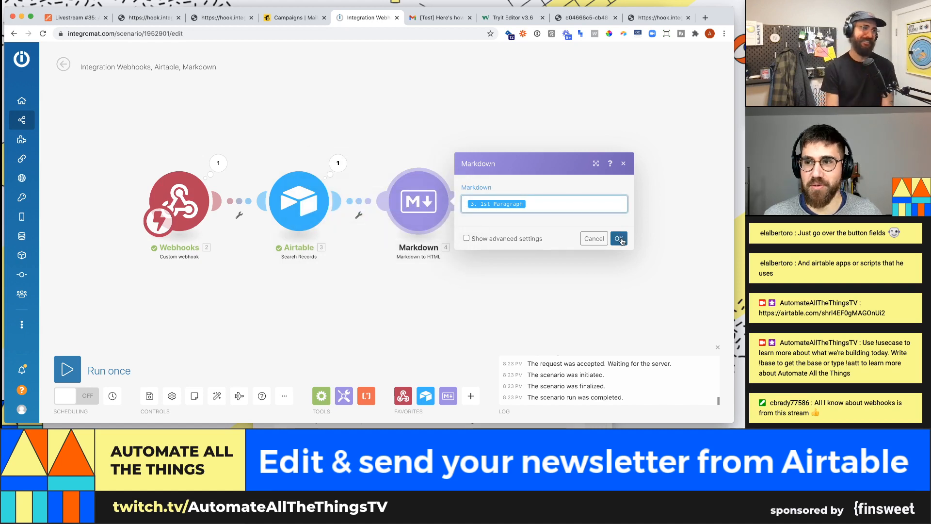
{"action": "left_click", "coordinate": [620, 239]}
{"action": "left_click", "coordinate": [439, 179]}
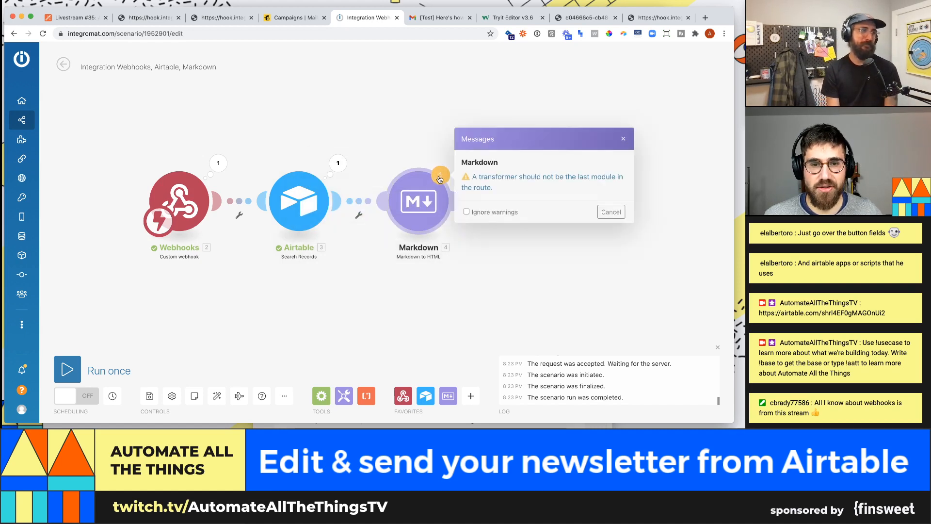
- Dismiss the last-module warning, cancel the new-module picker, then run the scenario once
{"action": "left_click", "coordinate": [553, 225]}
{"action": "mouse_move", "coordinate": [458, 200]}
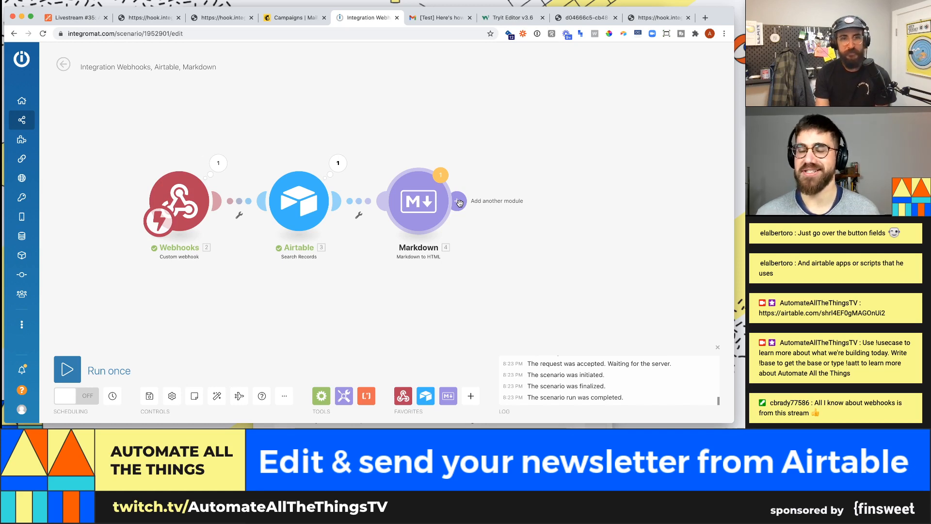
{"action": "left_click", "coordinate": [458, 202]}
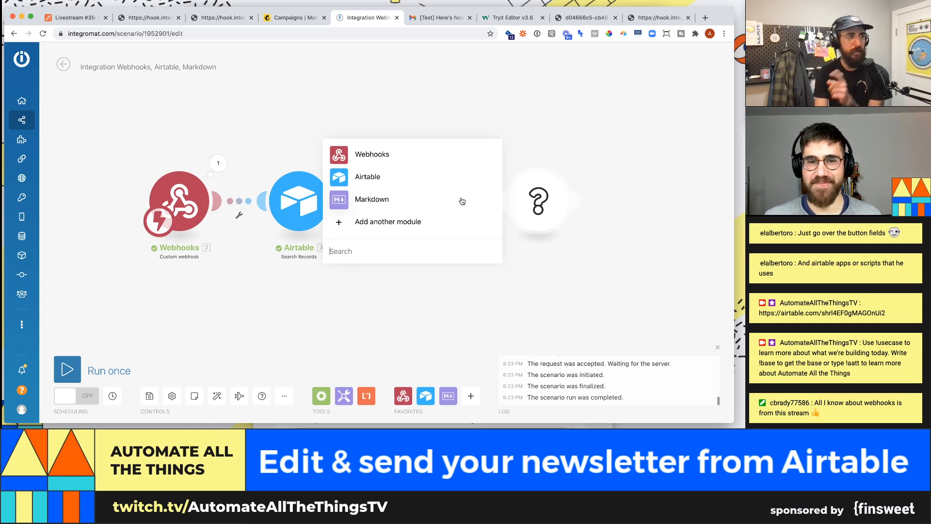
{"action": "left_click", "coordinate": [463, 197]}
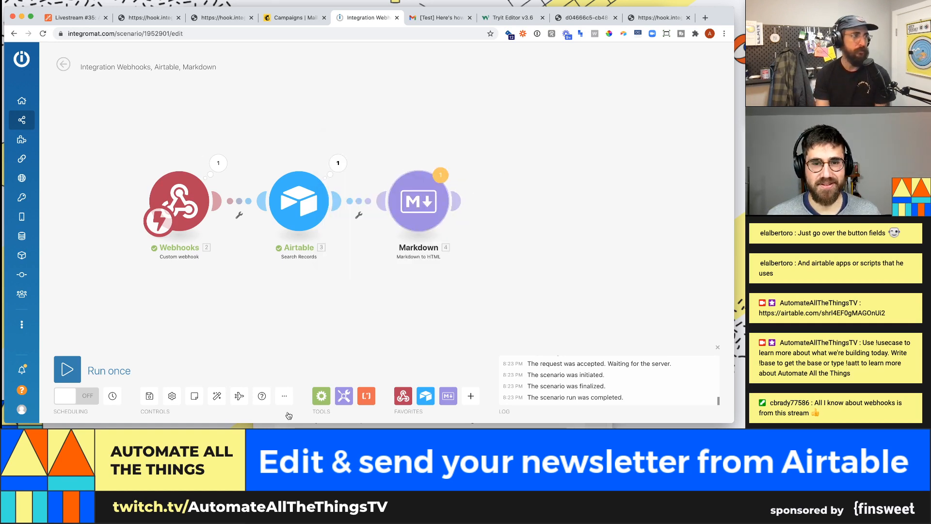
{"action": "left_click", "coordinate": [76, 376]}
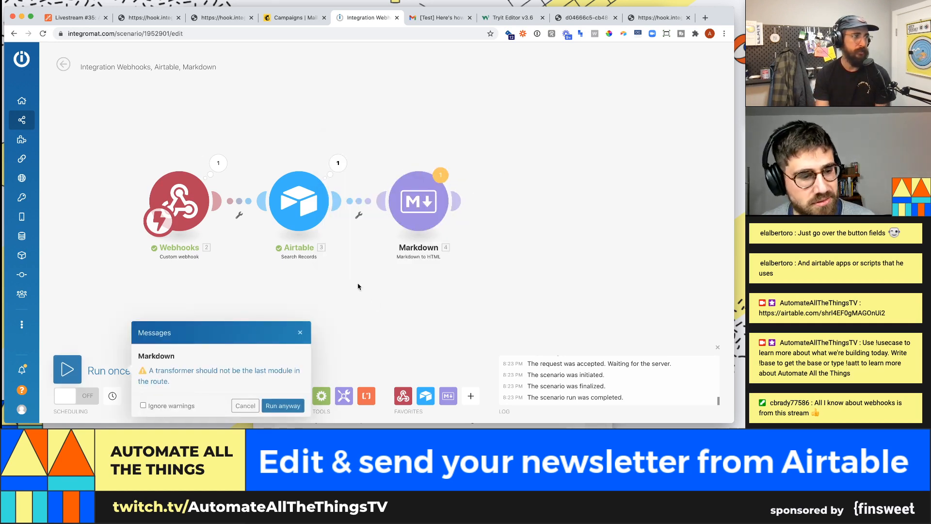
{"action": "left_click", "coordinate": [418, 201]}
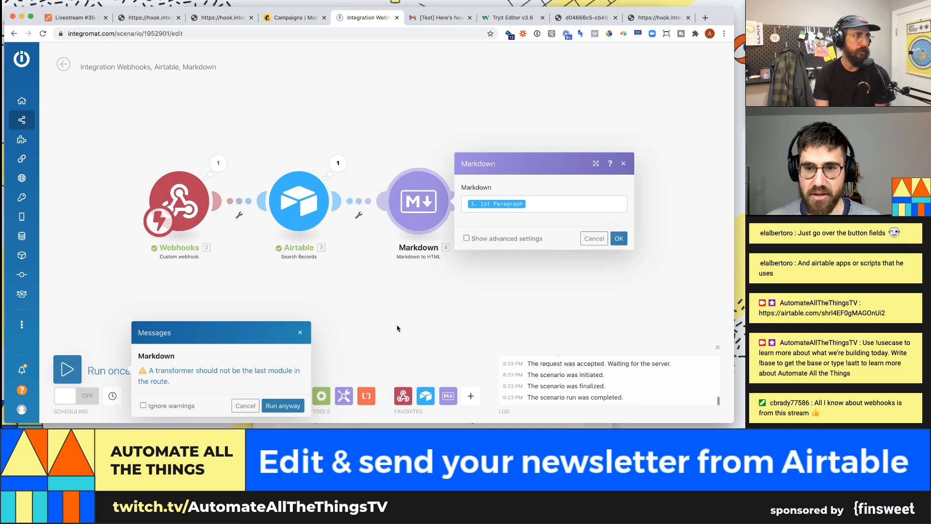
- Start running only the Markdown module, dismissing the last-module warning along the way
{"action": "right_click", "coordinate": [415, 195]}
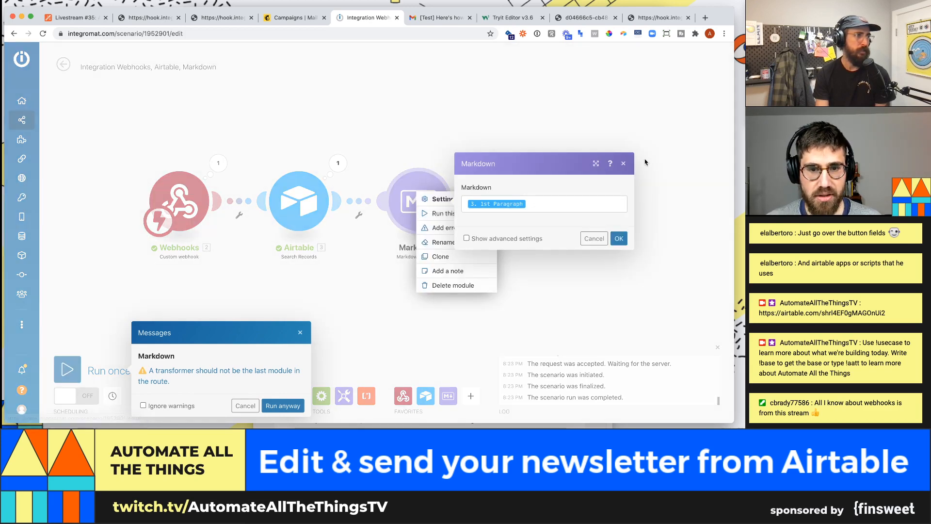
{"action": "left_click", "coordinate": [623, 163]}
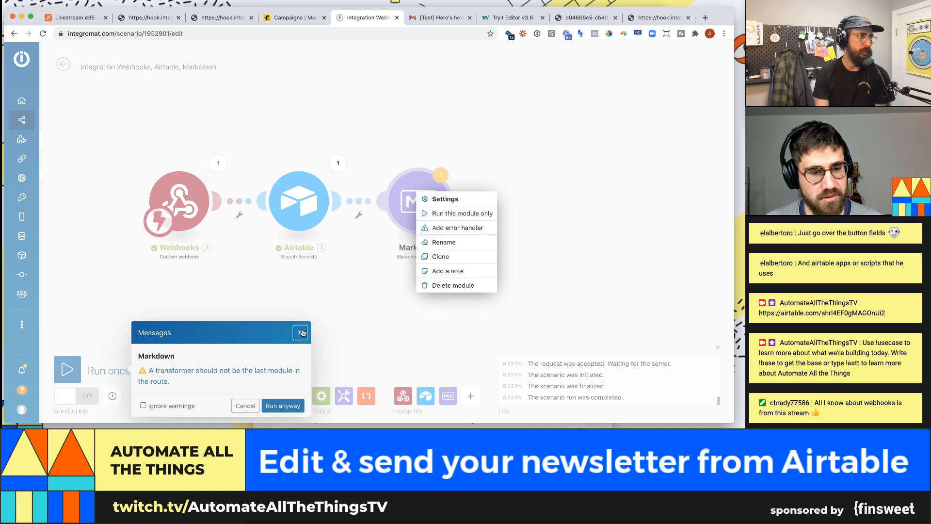
{"action": "left_click", "coordinate": [300, 333]}
{"action": "left_click", "coordinate": [436, 213]}
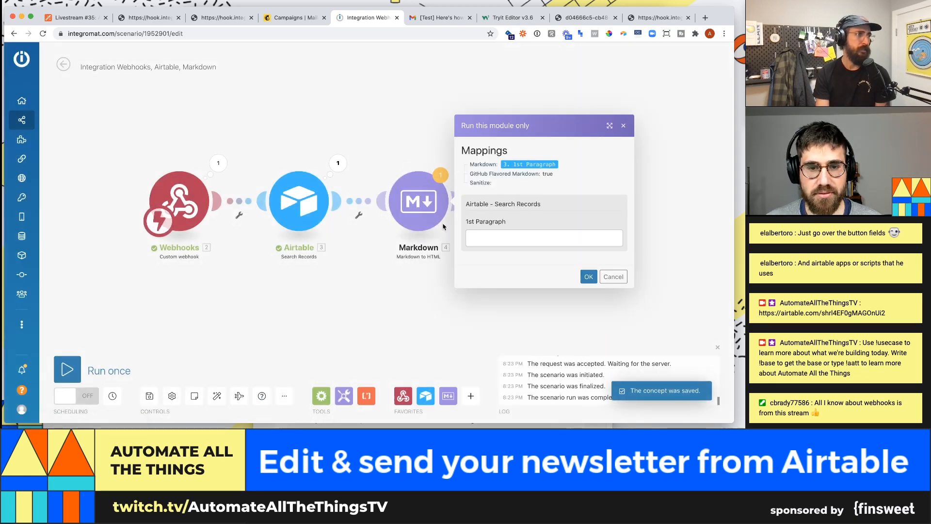
{"action": "left_click", "coordinate": [557, 239]}
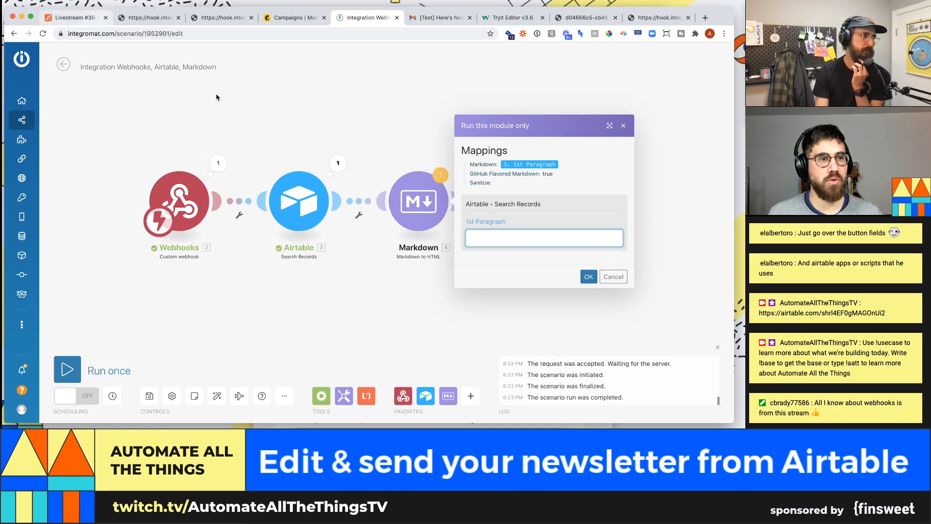
{"action": "left_click", "coordinate": [505, 195]}
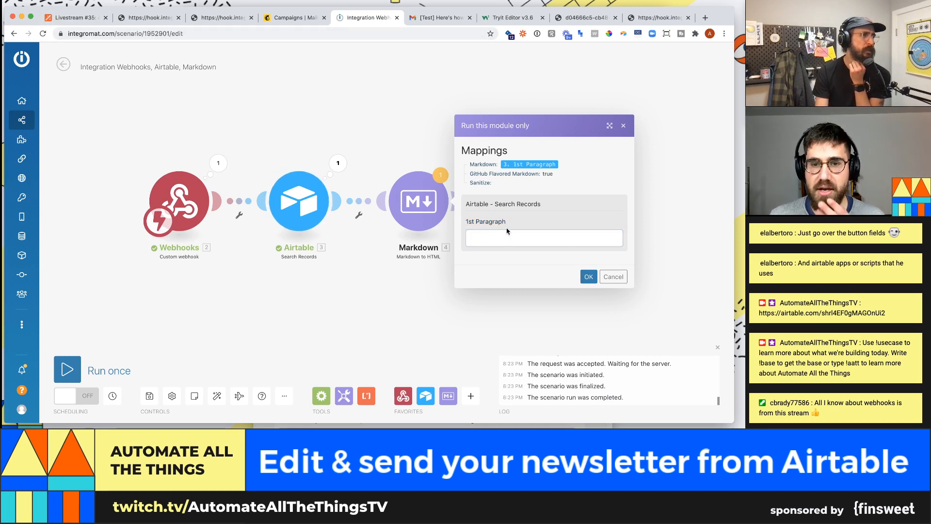
{"action": "left_click", "coordinate": [473, 238]}
- Paste the Airtable 1st Paragraph cell text as test input and run Markdown to get HTML
{"action": "left_click", "coordinate": [82, 18]}
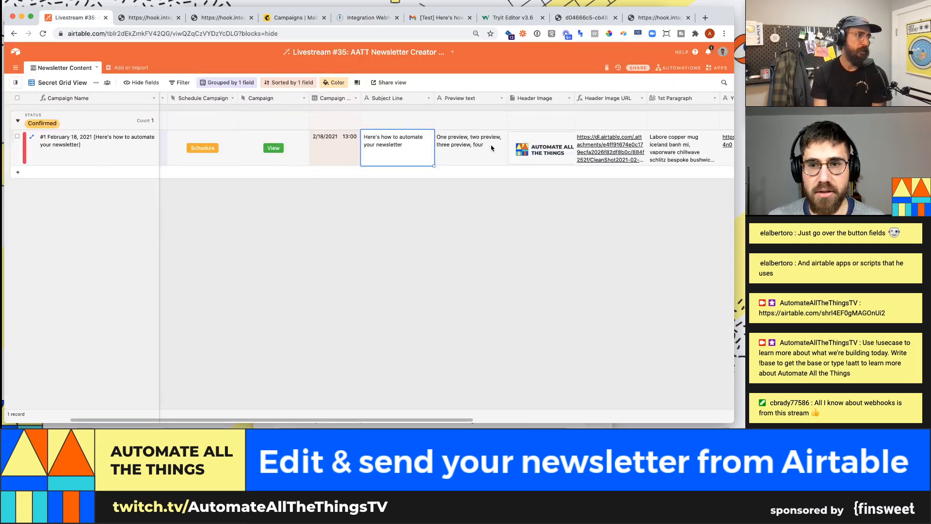
{"action": "key", "text": "Right"}
{"action": "key", "text": "Right"}
{"action": "key", "text": "Right"}
{"action": "key", "text": "Right"}
{"action": "key", "text": "super+c"}
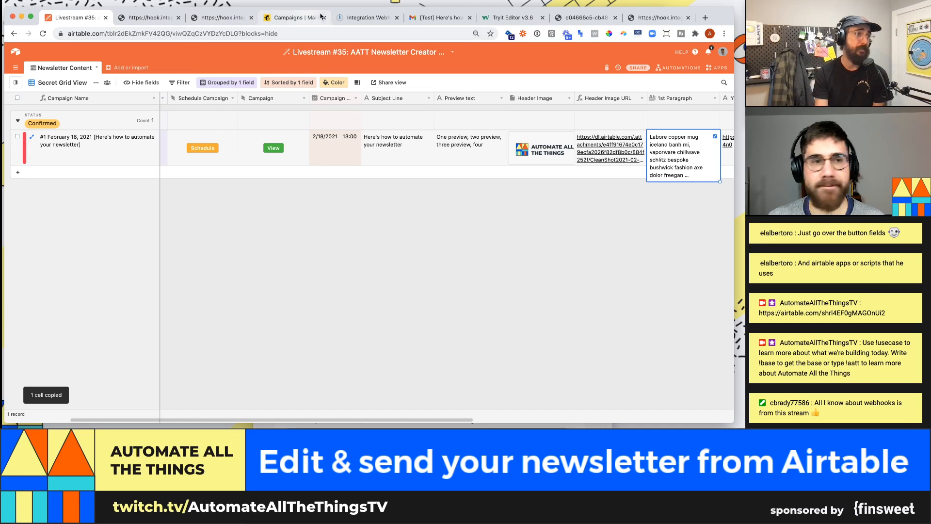
{"action": "left_click", "coordinate": [367, 18]}
{"action": "key", "text": "super+v"}
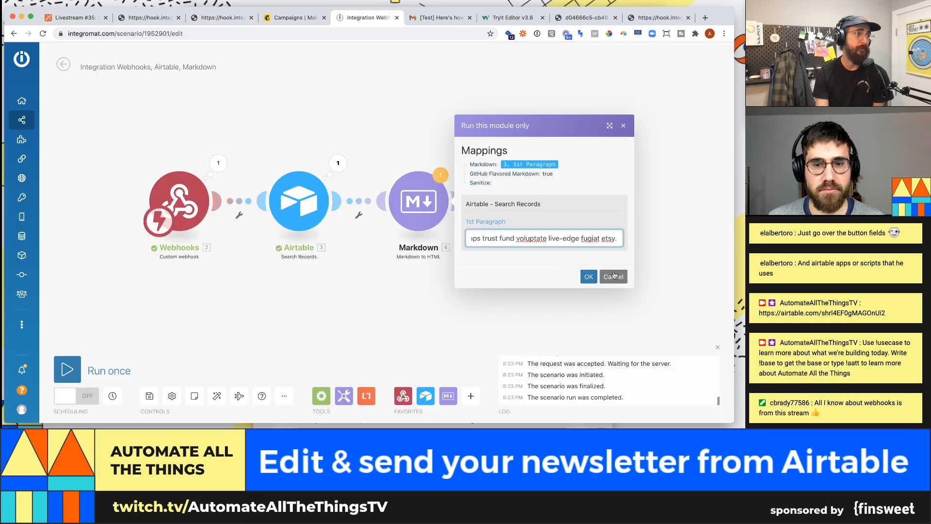
{"action": "left_click", "coordinate": [588, 276]}
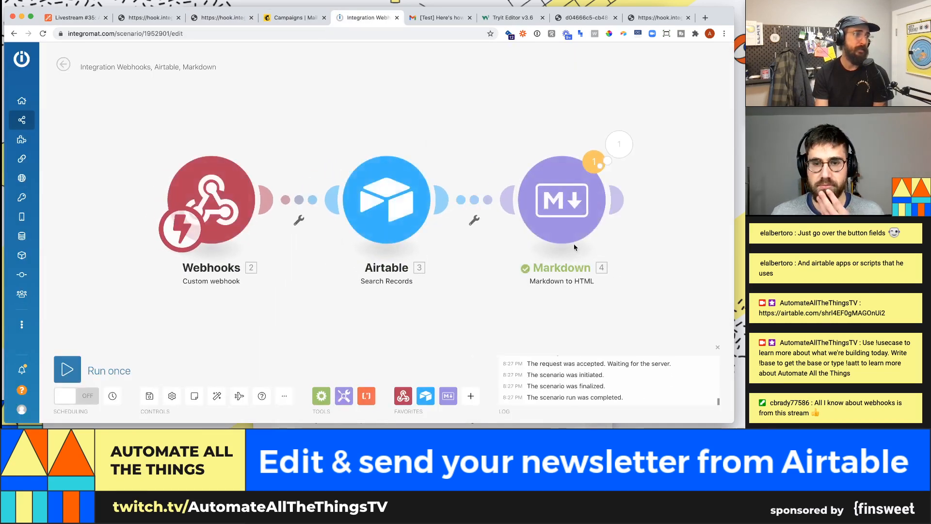
{"action": "left_click", "coordinate": [605, 155]}
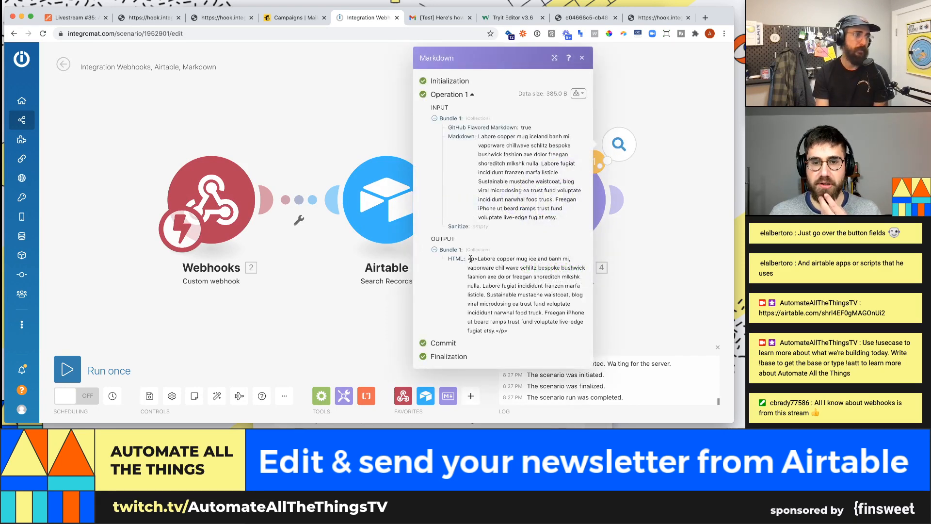
{"action": "left_click", "coordinate": [83, 17]}
- Bold 'waistcoat' in the expanded 1st Paragraph cell, select the paragraph, and return to Integromat
{"action": "left_click", "coordinate": [685, 137]}
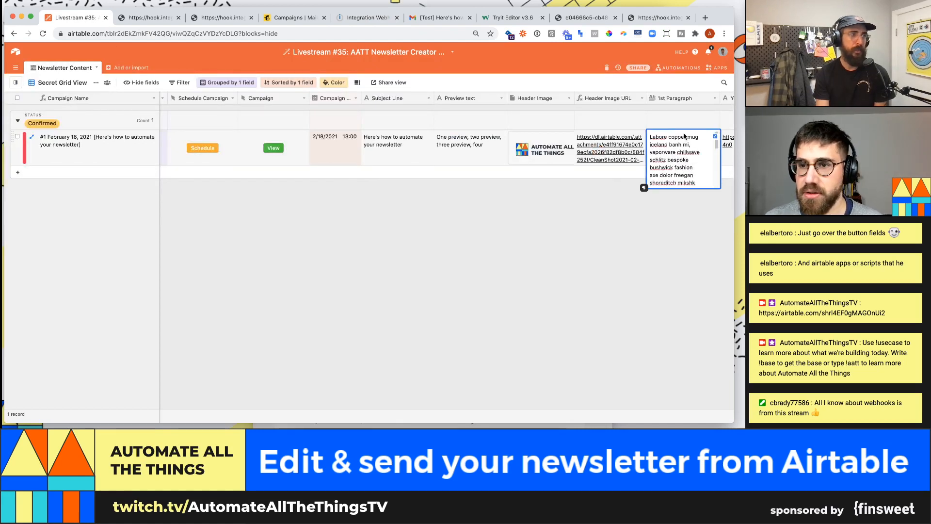
{"action": "left_click", "coordinate": [715, 136]}
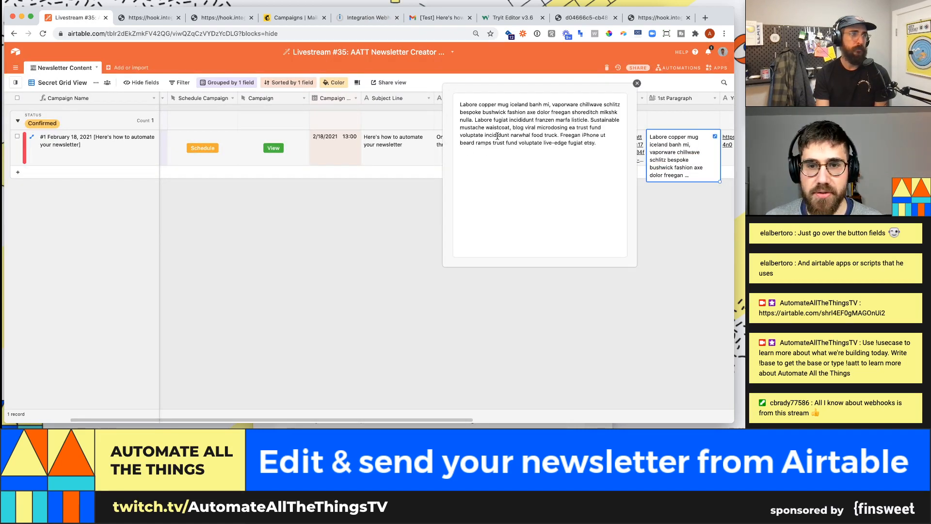
{"action": "left_click_drag", "start_coordinate": [486, 127], "coordinate": [510, 128]}
{"action": "key", "text": "ctrl+b"}
{"action": "left_click", "coordinate": [597, 150]}
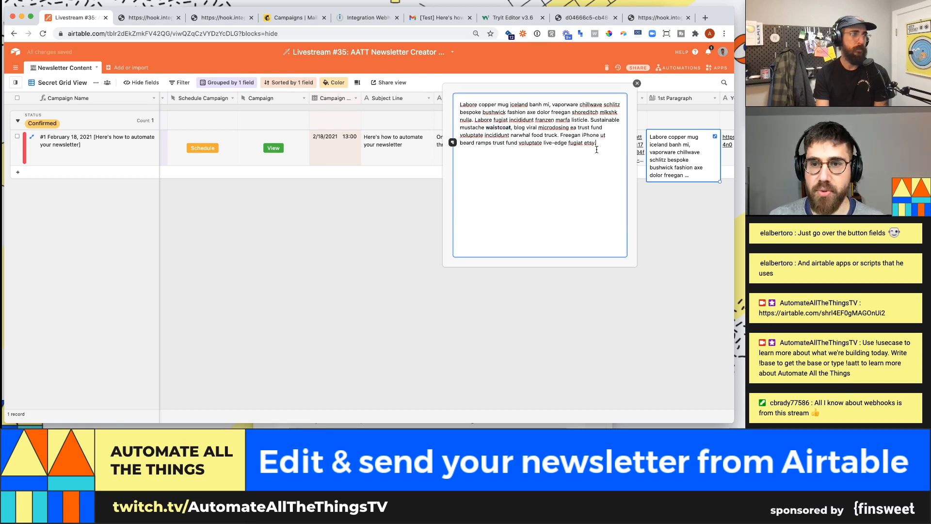
{"action": "left_click_drag", "start_coordinate": [596, 150], "coordinate": [443, 101]}
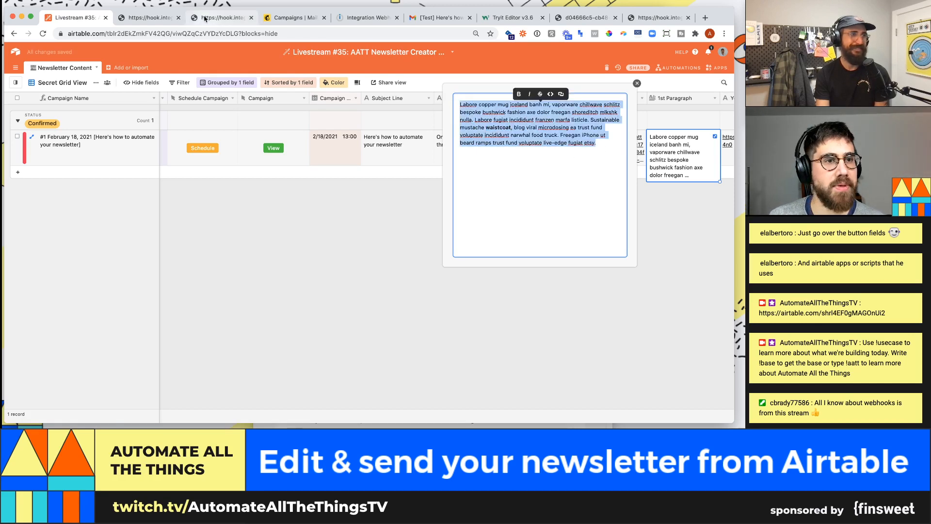
{"action": "left_click", "coordinate": [295, 20]}
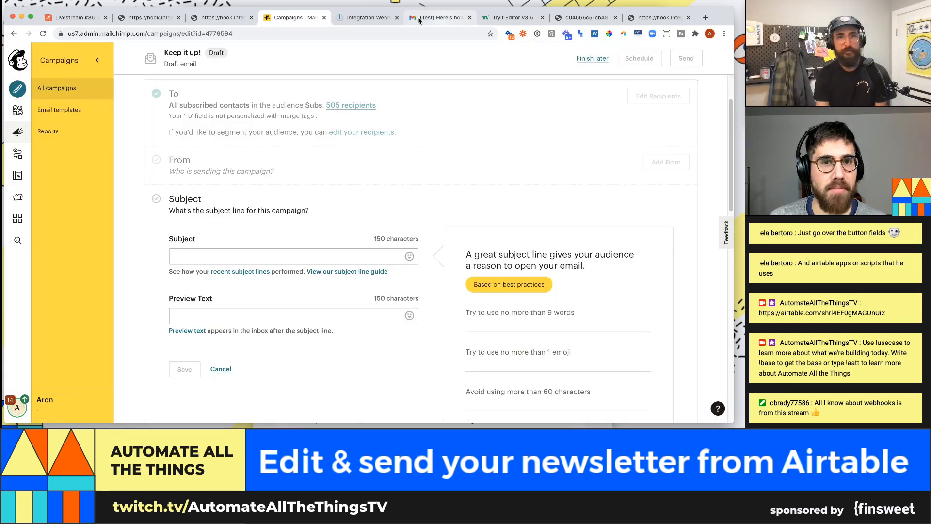
{"action": "left_click", "coordinate": [376, 21]}
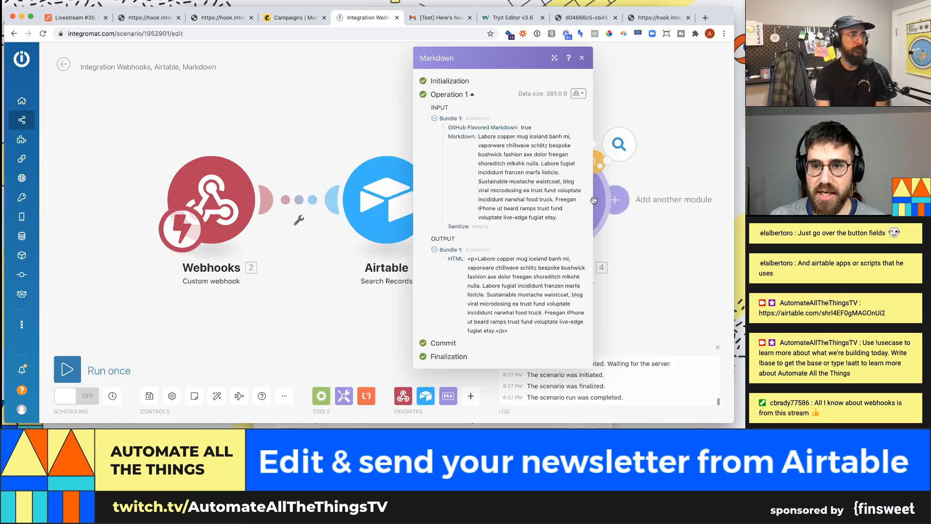
- Rerun only the Markdown module with the edited paragraph pasted as test input
{"action": "left_click", "coordinate": [445, 200]}
{"action": "right_click", "coordinate": [403, 210]}
{"action": "left_click", "coordinate": [264, 272]}
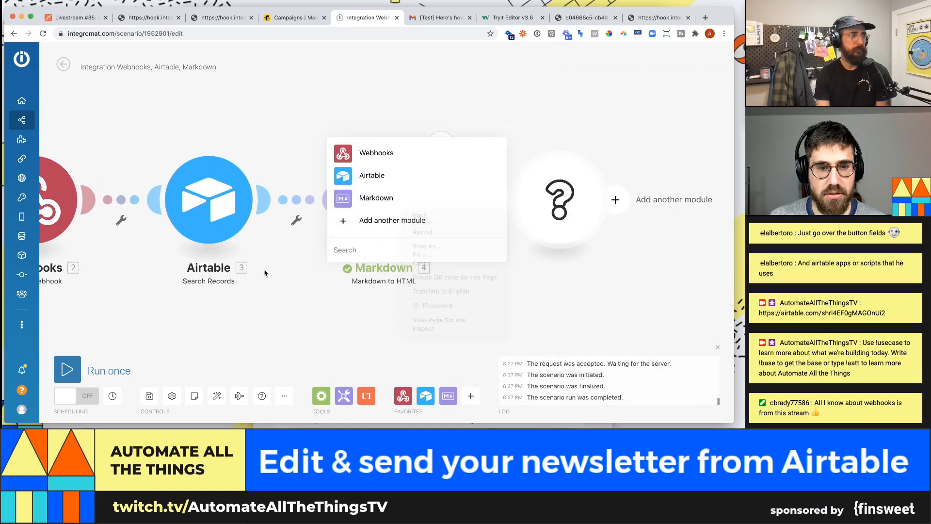
{"action": "left_click", "coordinate": [351, 293]}
{"action": "right_click", "coordinate": [371, 199]}
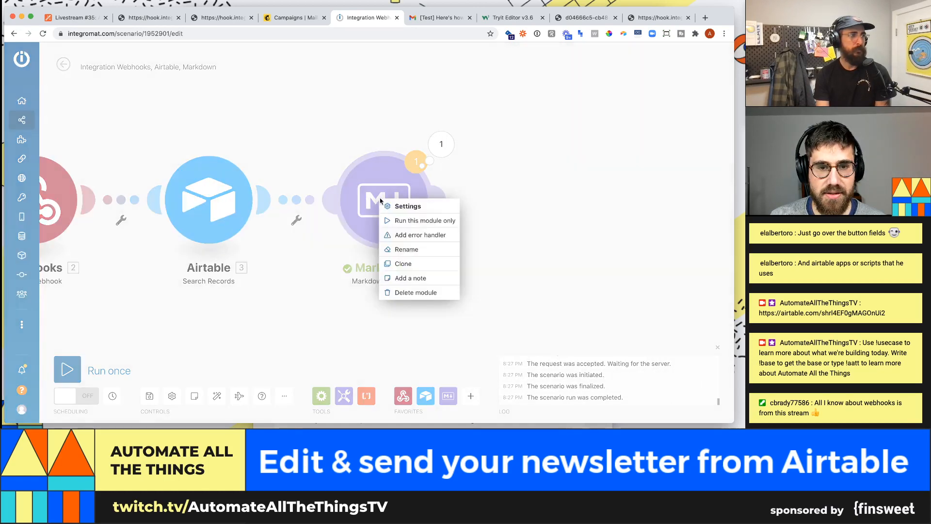
{"action": "left_click", "coordinate": [427, 223]}
{"action": "left_click", "coordinate": [518, 235]}
{"action": "key", "text": "super+v"}
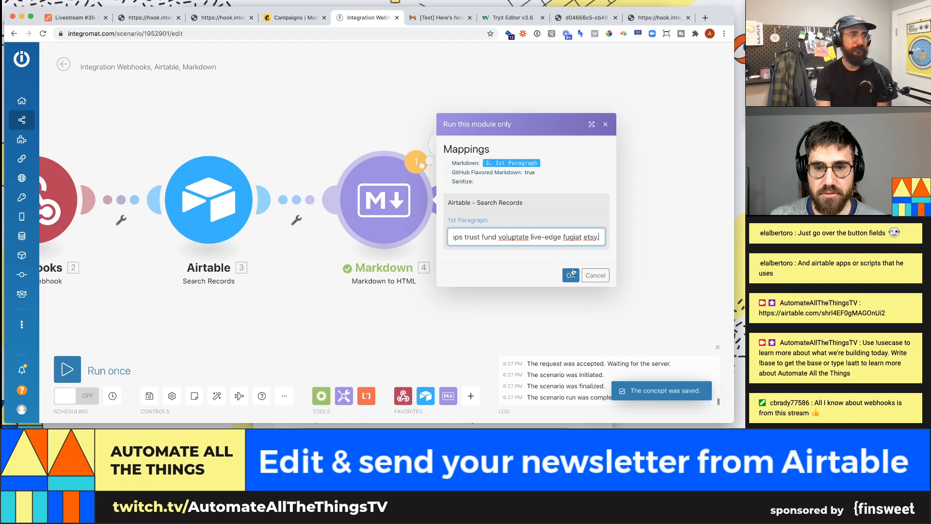
{"action": "left_click", "coordinate": [576, 275]}
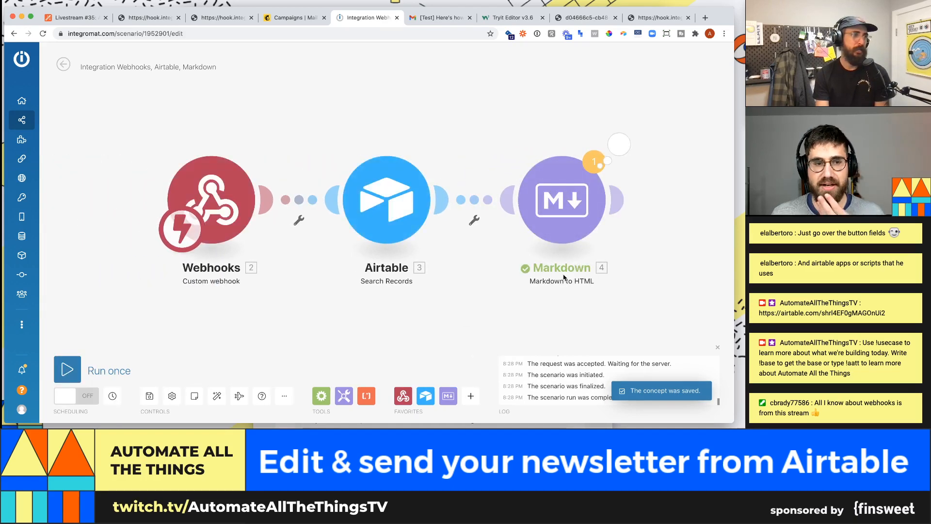
- Inspect the Markdown module's HTML output, then close it and recentre the canvas
{"action": "left_click", "coordinate": [615, 148]}
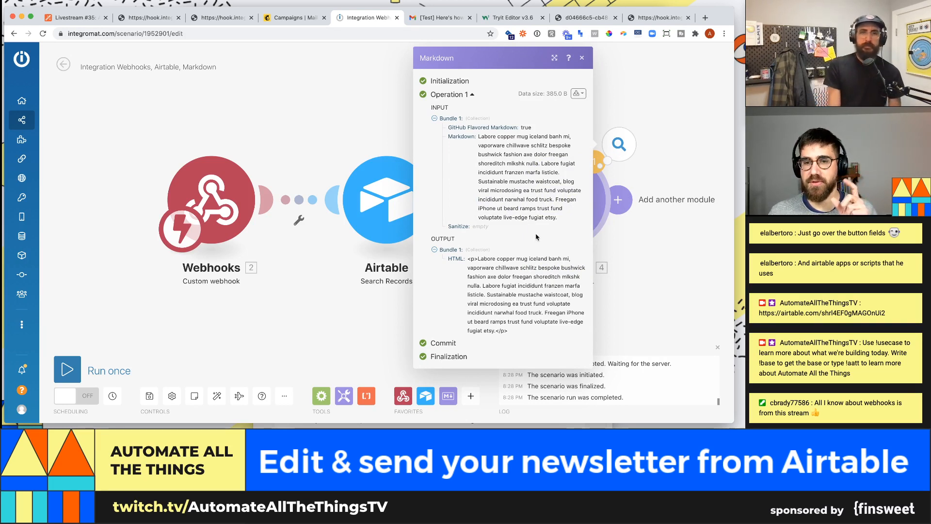
{"action": "left_click", "coordinate": [665, 242]}
{"action": "scroll", "coordinate": [642, 227], "scroll_direction": "down", "scroll_amount": 2}
{"action": "left_click_drag", "start_coordinate": [670, 239], "coordinate": [552, 237]}
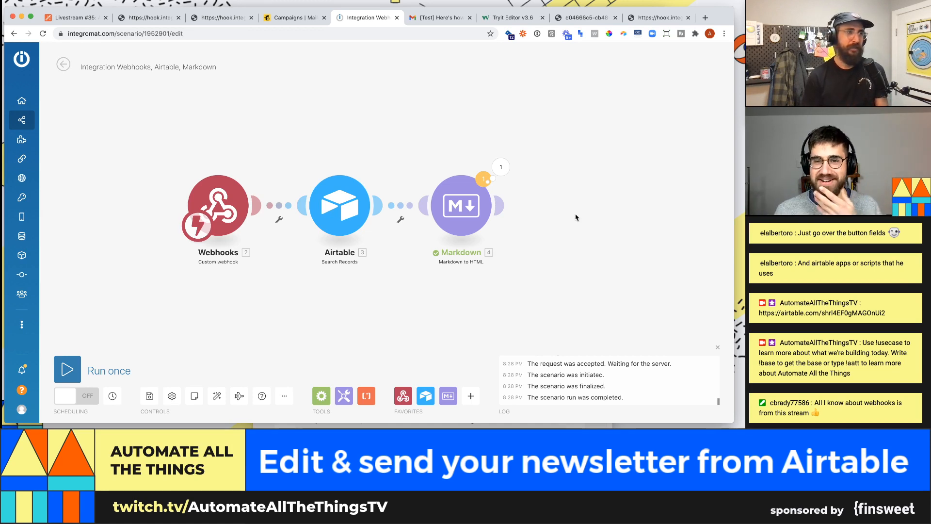
{"action": "mouse_move", "coordinate": [500, 215]}
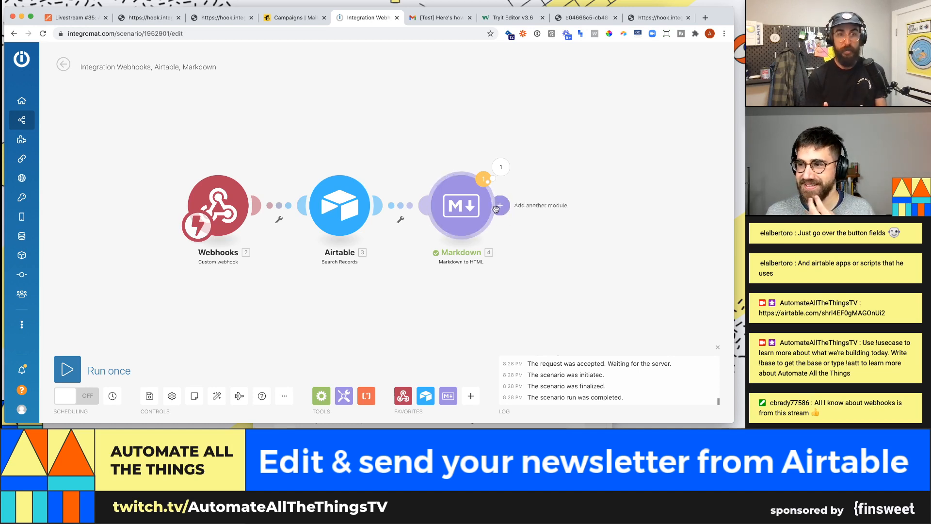
- Browse the app picker after Markdown, including Aha!'s actions, then close it without adding anything
{"action": "left_click", "coordinate": [499, 209]}
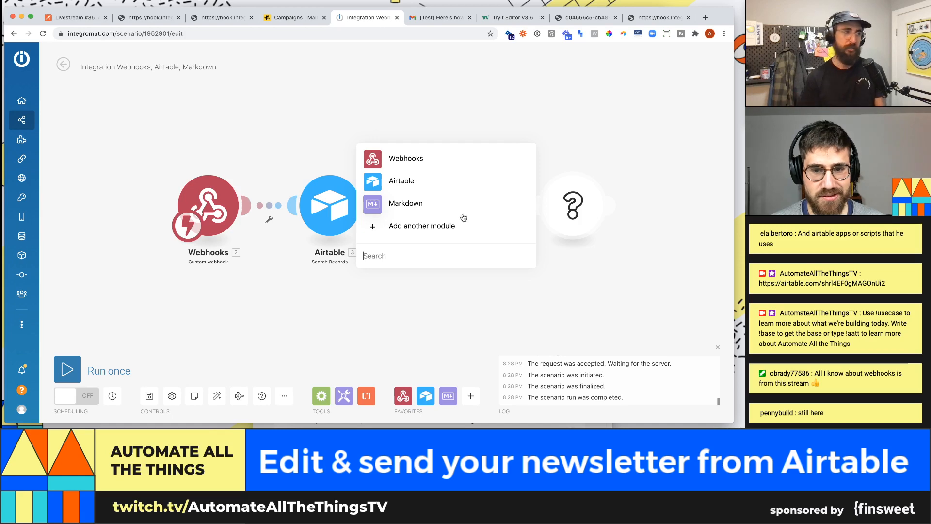
{"action": "left_click", "coordinate": [367, 255]}
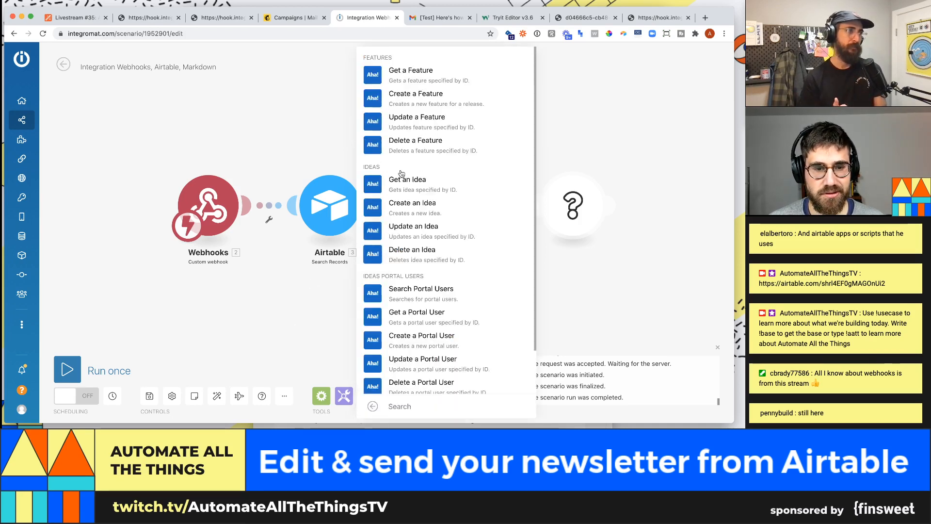
{"action": "scroll", "coordinate": [431, 349], "scroll_direction": "down", "scroll_amount": 2}
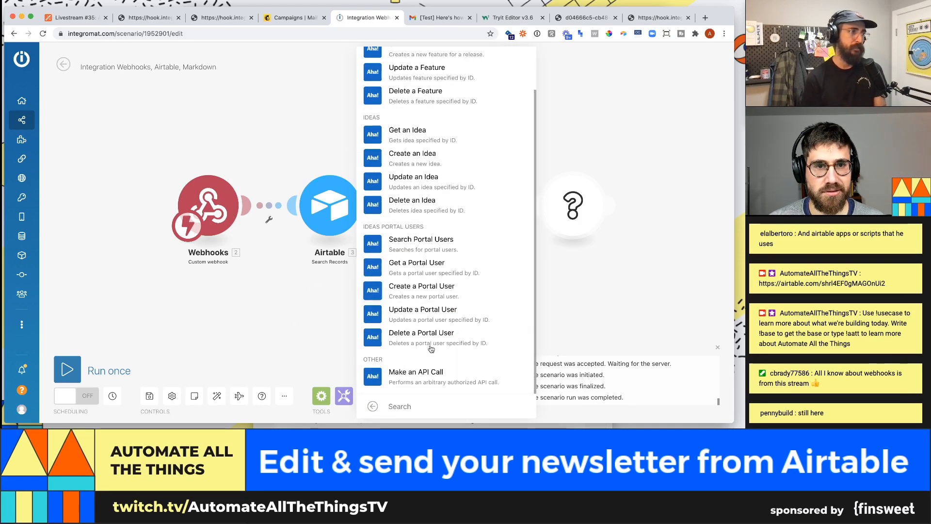
{"action": "left_click", "coordinate": [373, 407]}
{"action": "left_click", "coordinate": [396, 251]}
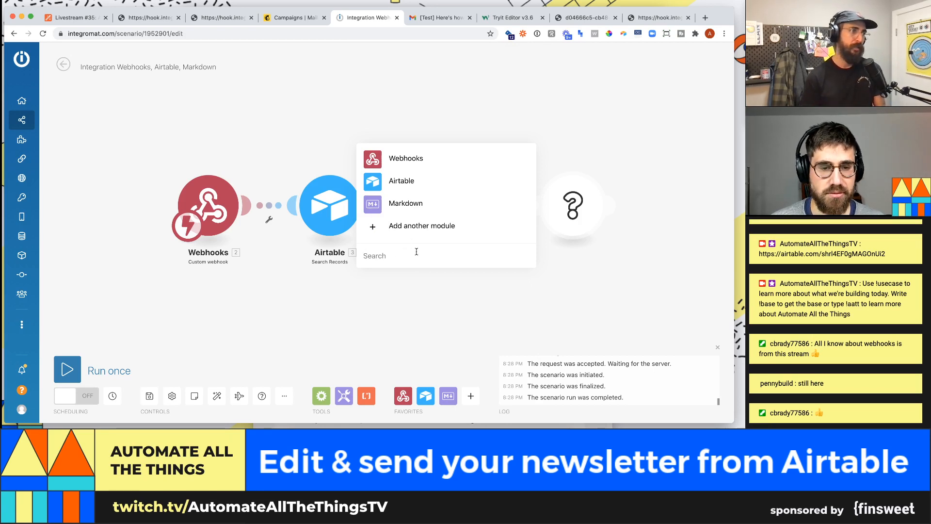
{"action": "left_click", "coordinate": [406, 204]}
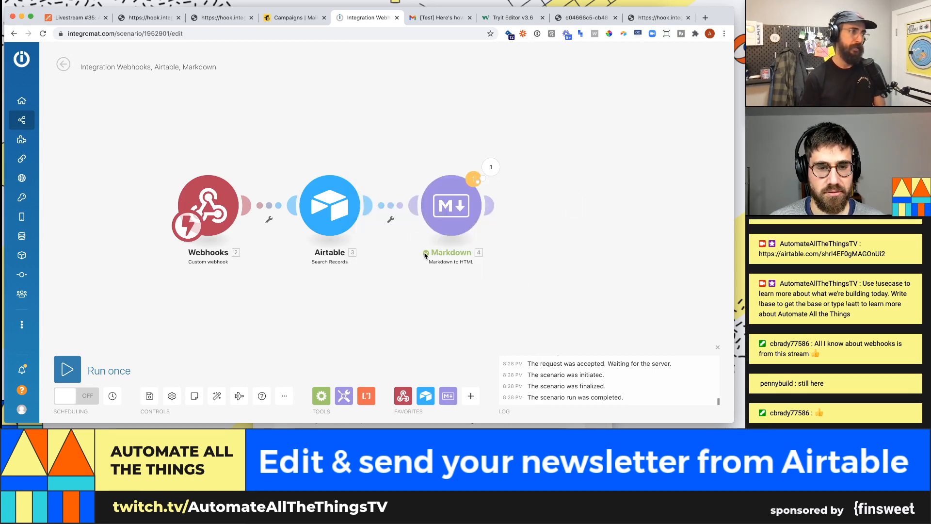
- Search 'mail' and add a Mailchimp (beta) Create a Campaign module after Markdown
{"action": "left_click", "coordinate": [488, 203]}
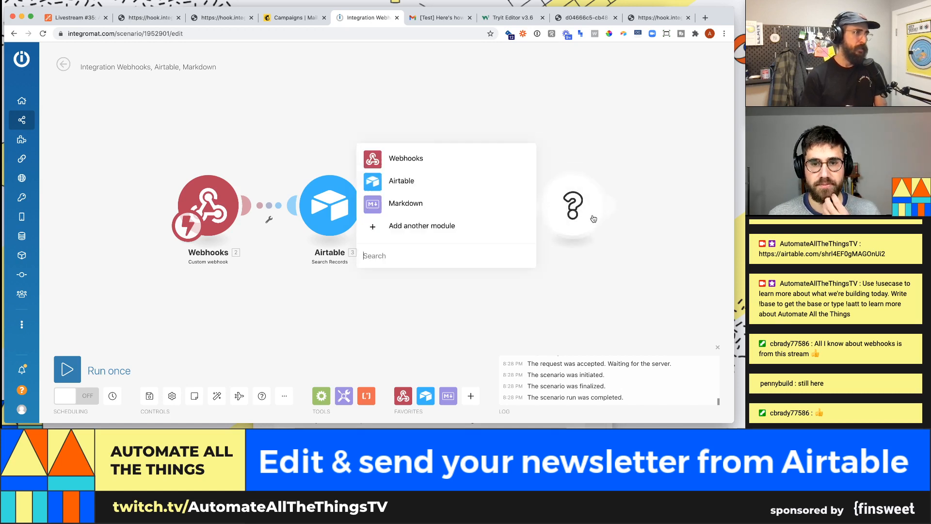
{"action": "left_click", "coordinate": [451, 254]}
{"action": "type", "text": "m"}
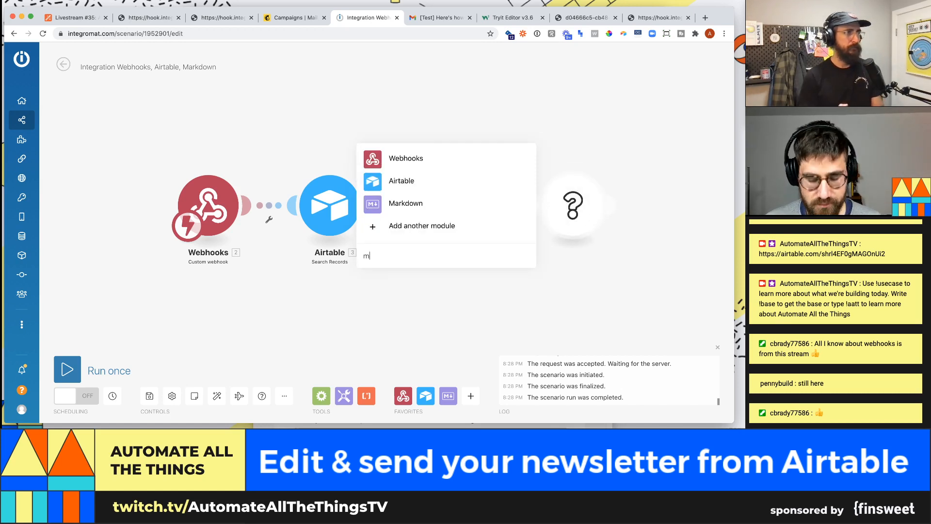
{"action": "type", "text": "ail"}
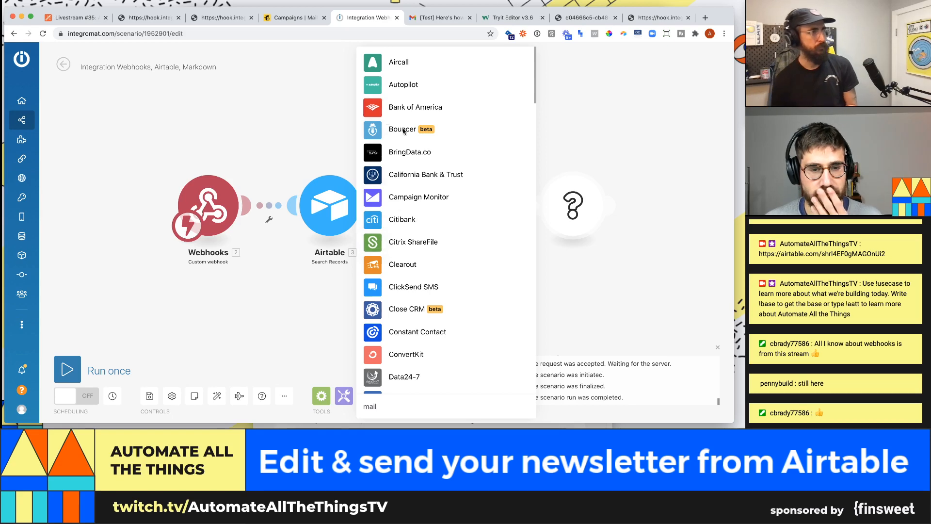
{"action": "scroll", "coordinate": [446, 268], "scroll_direction": "down", "scroll_amount": 15}
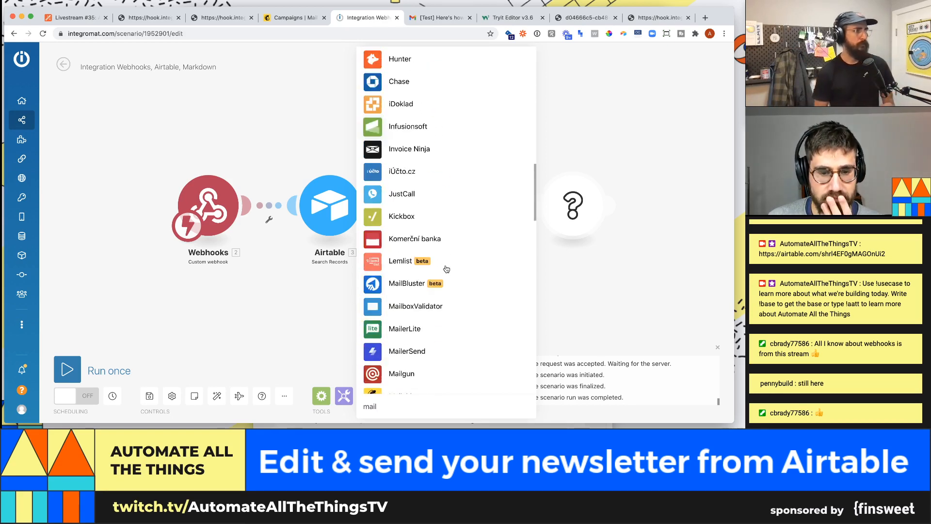
{"action": "scroll", "coordinate": [446, 269], "scroll_direction": "down", "scroll_amount": 3}
{"action": "left_click", "coordinate": [396, 235]}
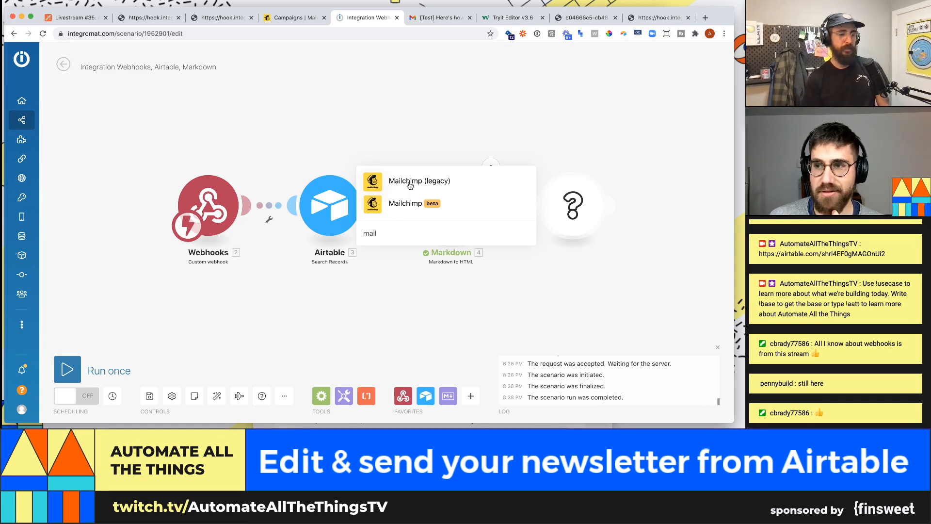
{"action": "left_click", "coordinate": [415, 204]}
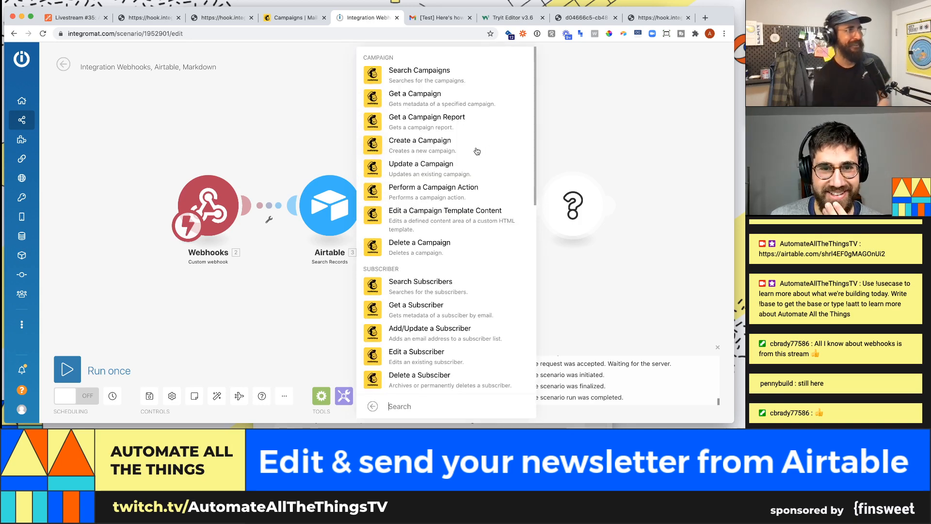
{"action": "scroll", "coordinate": [475, 152], "scroll_direction": "down", "scroll_amount": 3}
{"action": "scroll", "coordinate": [475, 152], "scroll_direction": "down", "scroll_amount": 4}
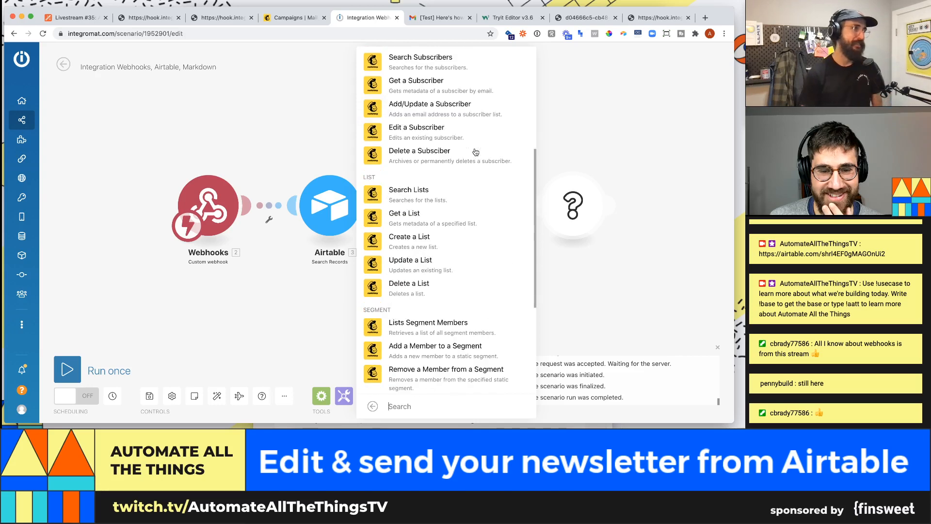
{"action": "scroll", "coordinate": [475, 152], "scroll_direction": "up", "scroll_amount": 5}
{"action": "scroll", "coordinate": [475, 152], "scroll_direction": "up", "scroll_amount": 2}
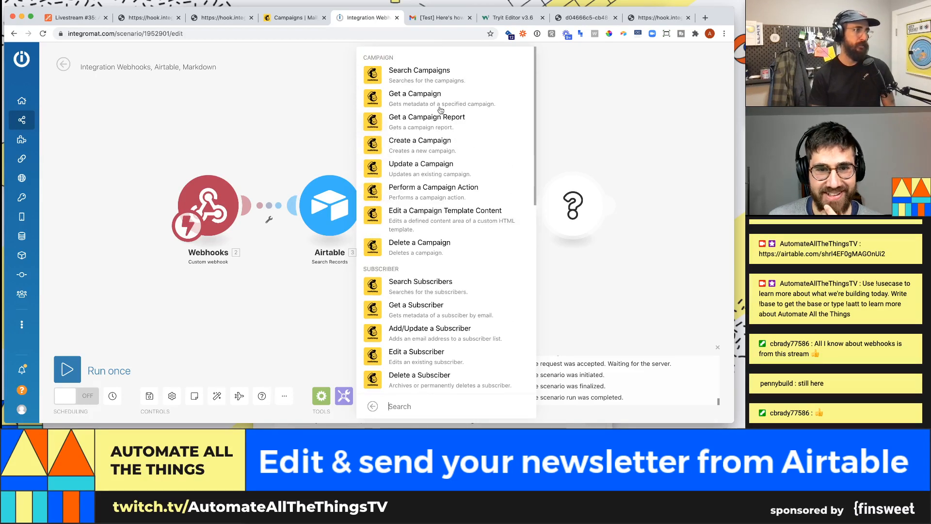
{"action": "left_click", "coordinate": [429, 143]}
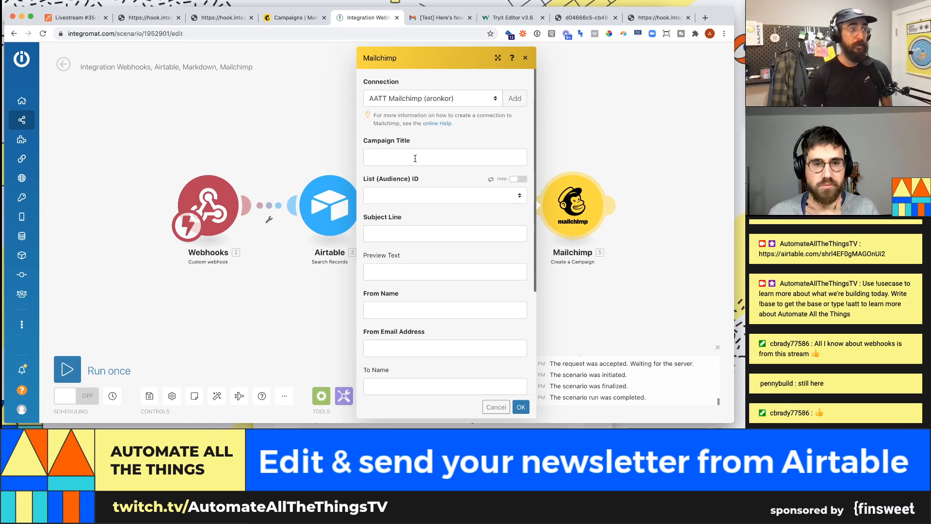
- Map the Airtable Campaign Name into the Mailchimp Campaign Title
{"action": "left_click", "coordinate": [415, 158]}
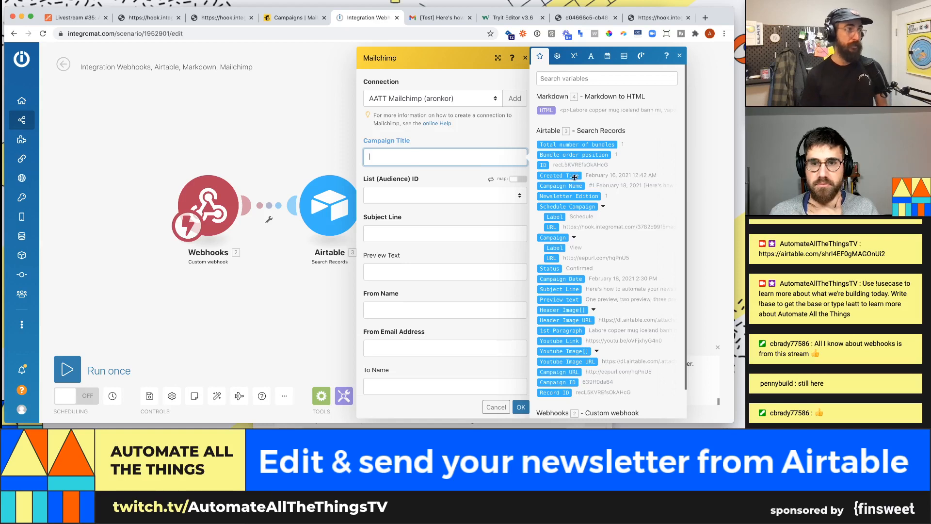
{"action": "left_click", "coordinate": [578, 80]}
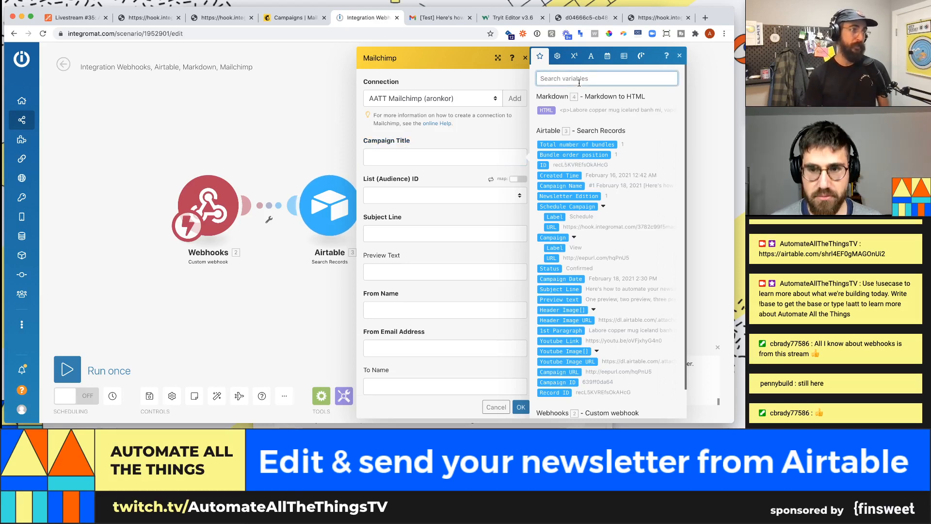
{"action": "type", "text": "ca"}
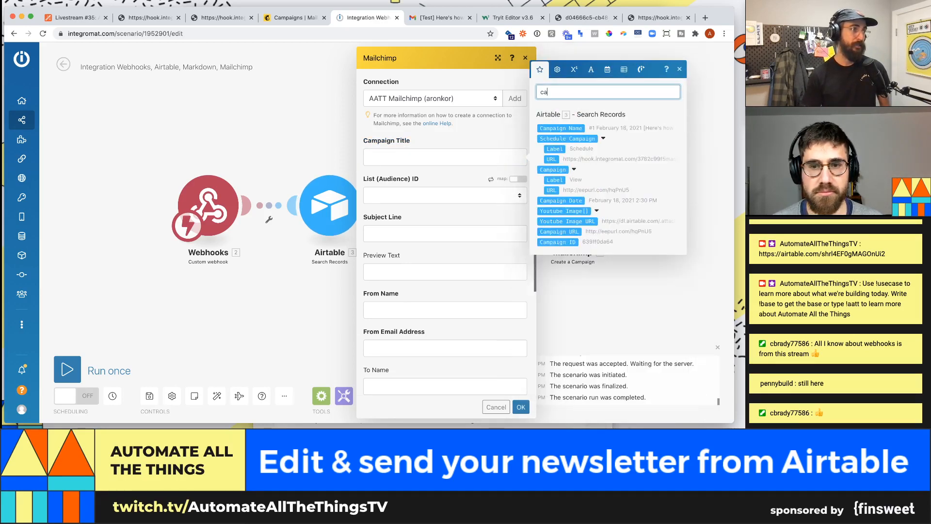
{"action": "key", "text": "BackSpace"}
{"action": "key", "text": "BackSpace"}
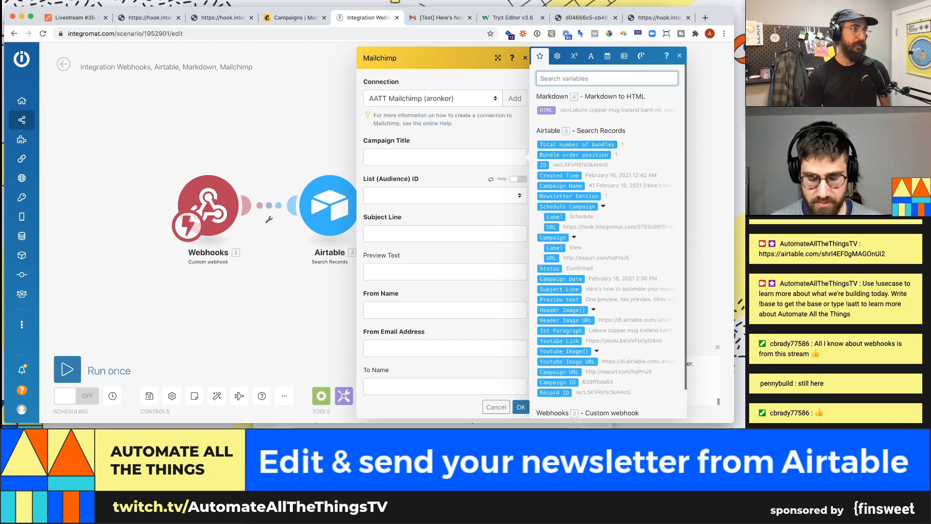
{"action": "type", "text": "name"}
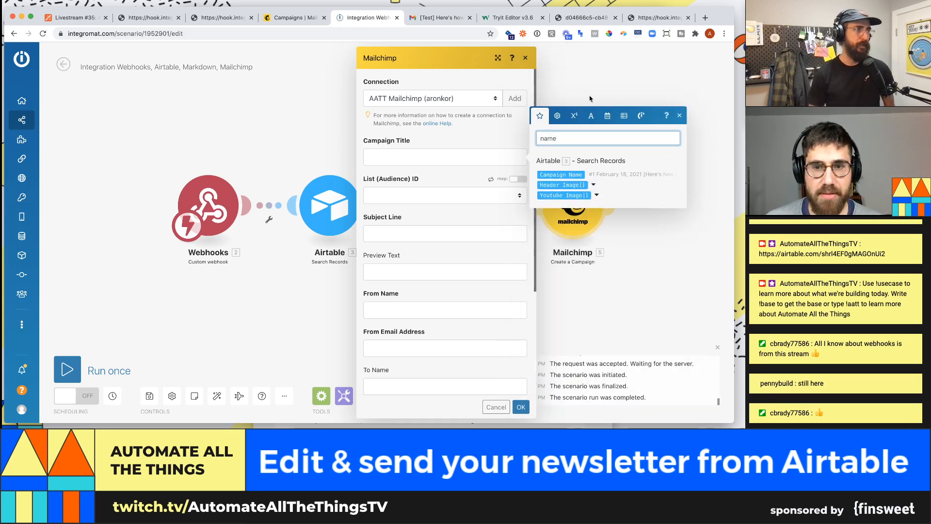
{"action": "left_click", "coordinate": [562, 174]}
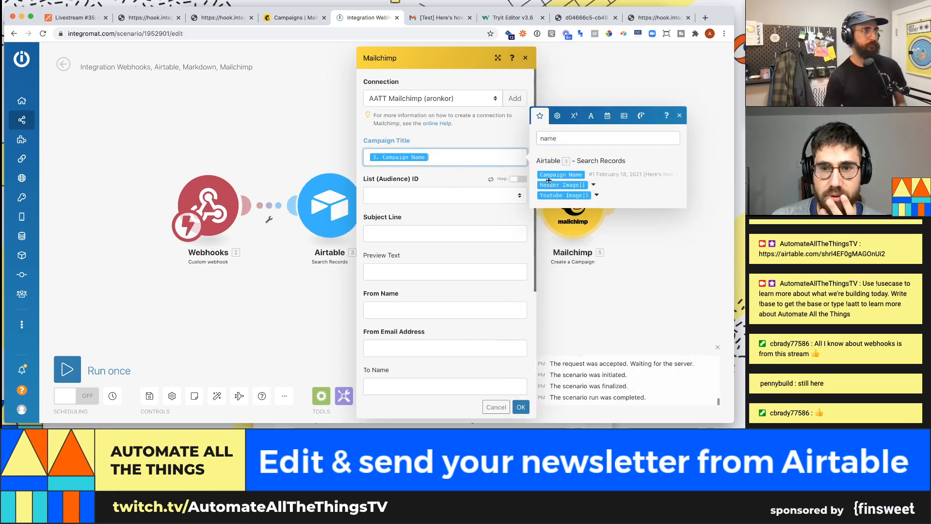
- Set the List (Audience) ID to Subs and map Airtable's Subject Line into Subject Line
{"action": "left_click", "coordinate": [411, 195]}
{"action": "left_click", "coordinate": [421, 203]}
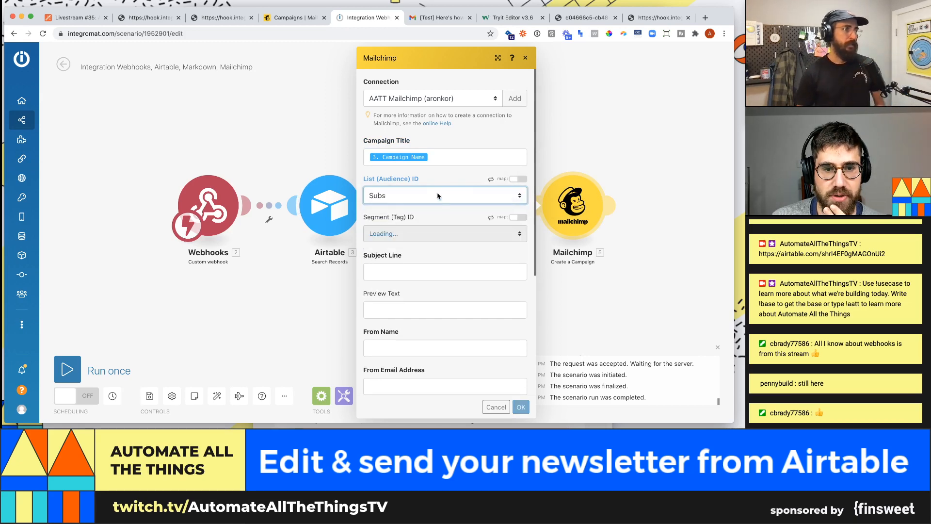
{"action": "left_click", "coordinate": [476, 256]}
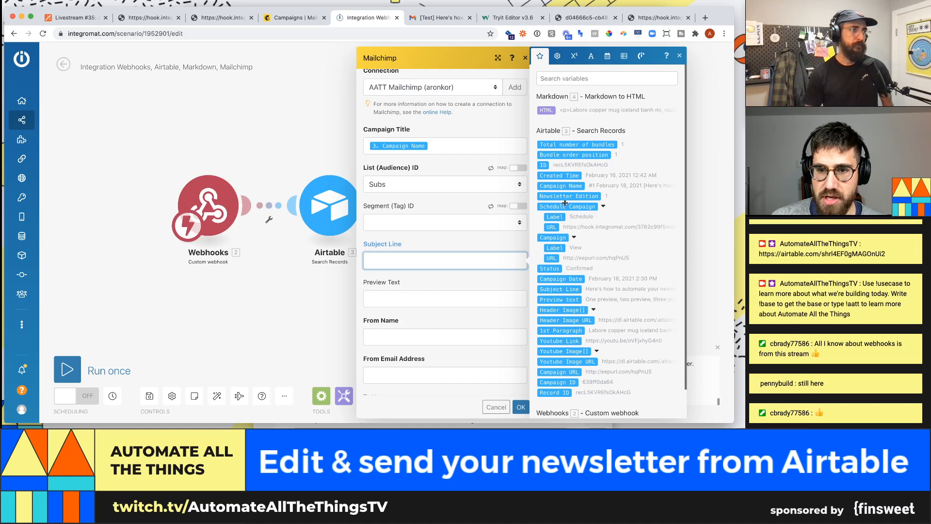
{"action": "left_click", "coordinate": [559, 289]}
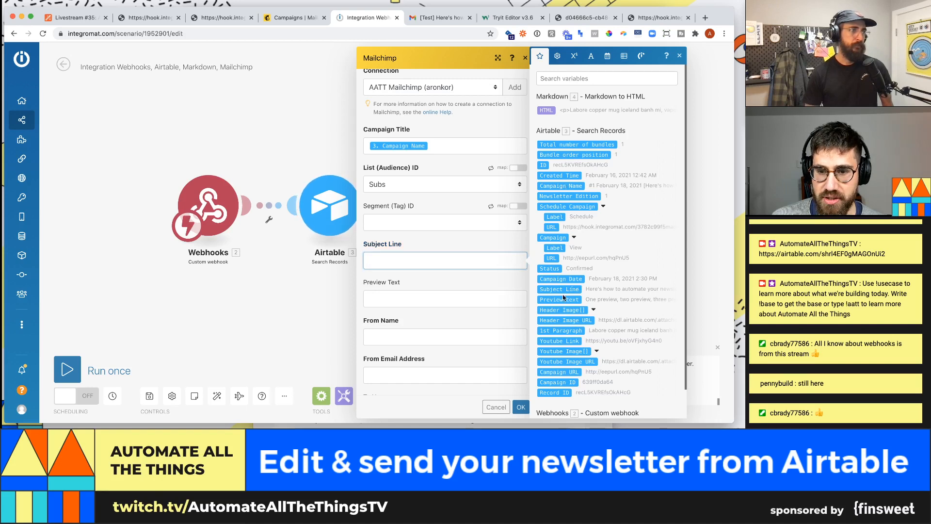
{"action": "left_click", "coordinate": [461, 284]}
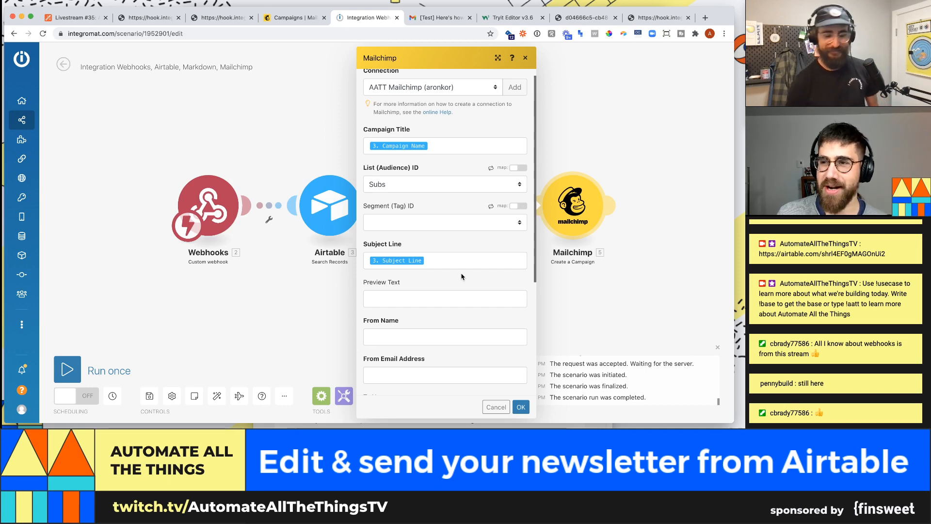
{"action": "scroll", "coordinate": [438, 246], "scroll_direction": "down", "scroll_amount": 2}
- Map Airtable's '3. Preview text' into Preview Text and enter the sender's name and e-mail address
{"action": "left_click", "coordinate": [439, 246]}
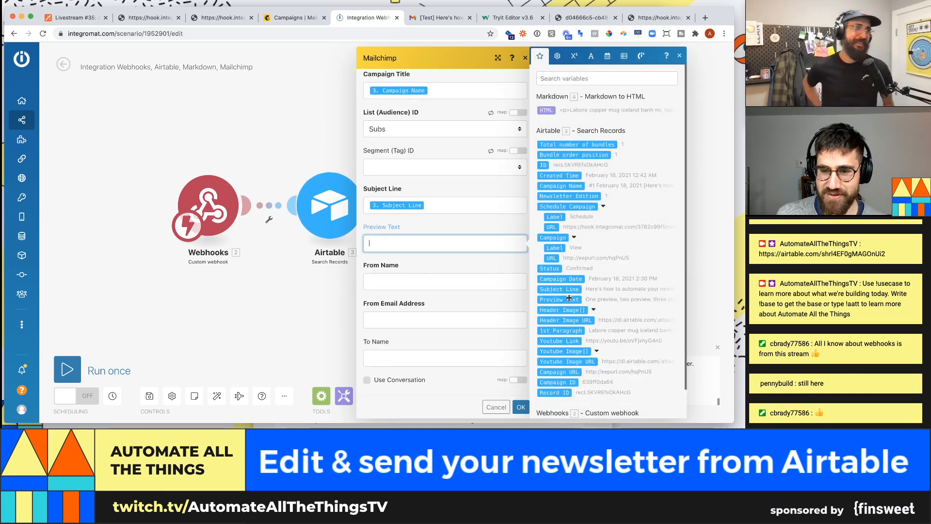
{"action": "left_click", "coordinate": [569, 298]}
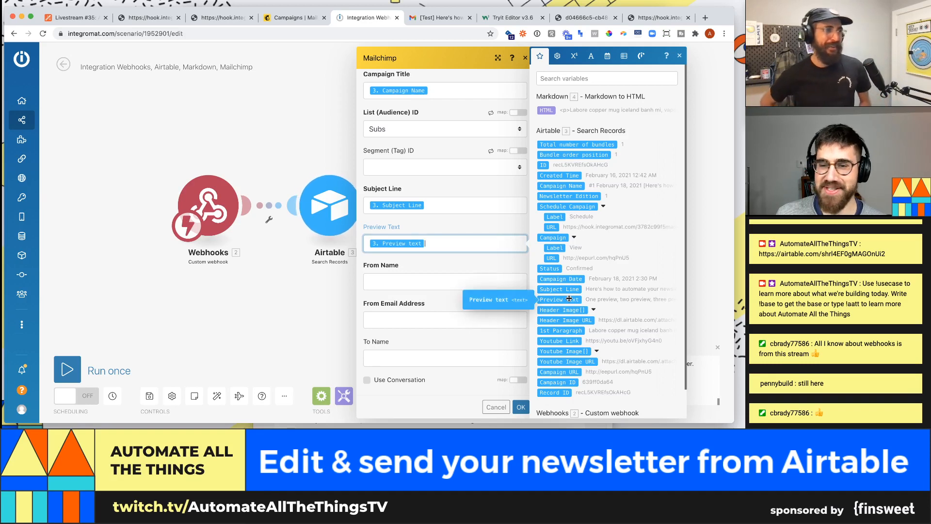
{"action": "left_click", "coordinate": [405, 288]}
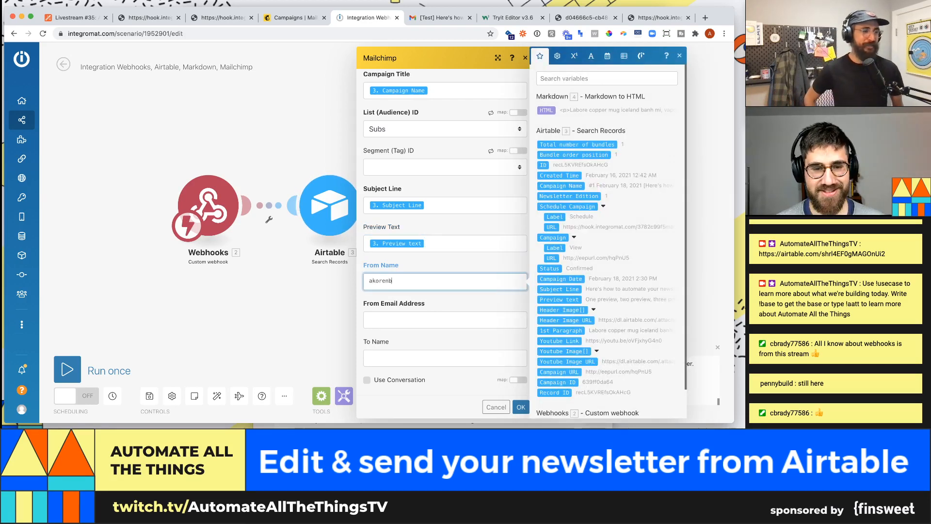
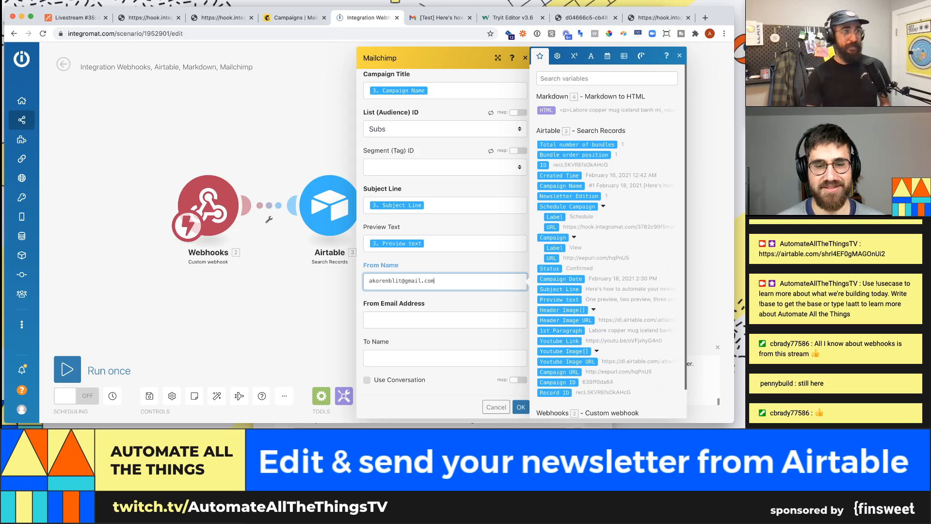
{"action": "key", "text": "super+a"}
{"action": "key", "text": "BackSpace"}
{"action": "type", "text": "Aron"}
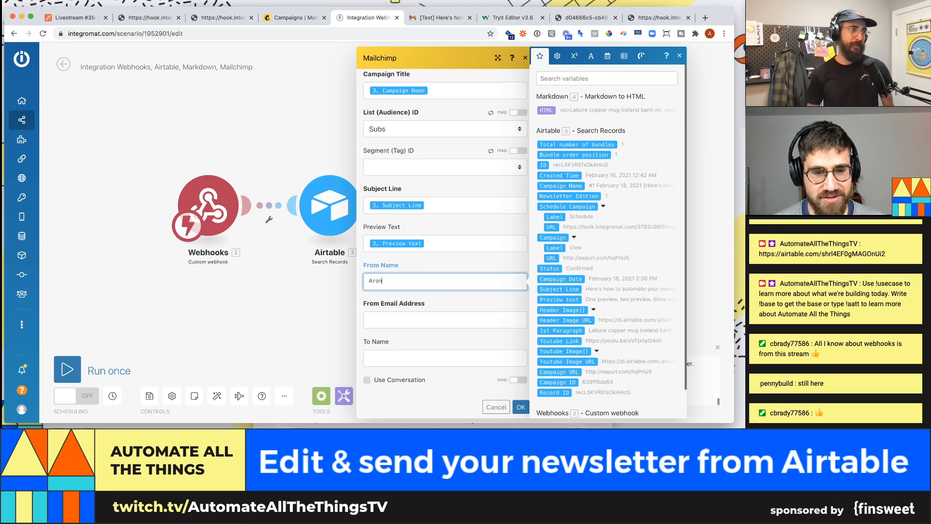
{"action": "key", "text": "Tab"}
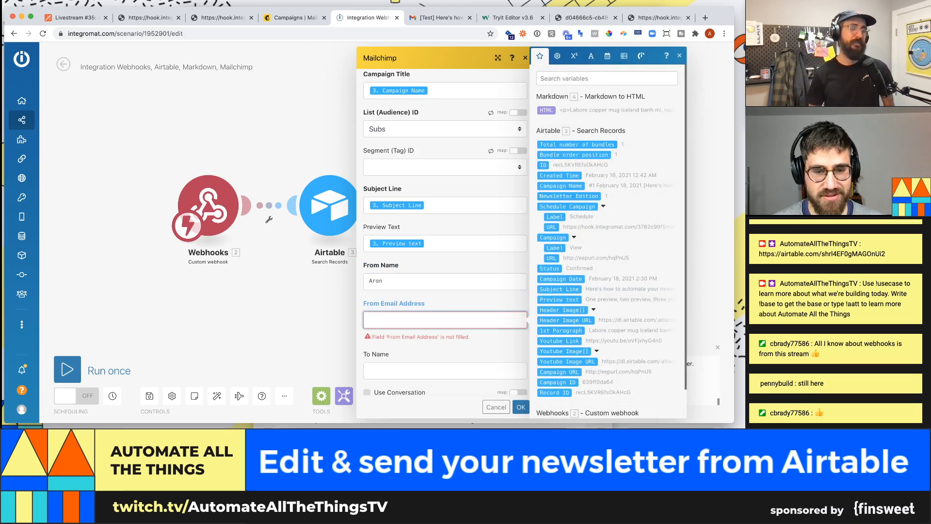
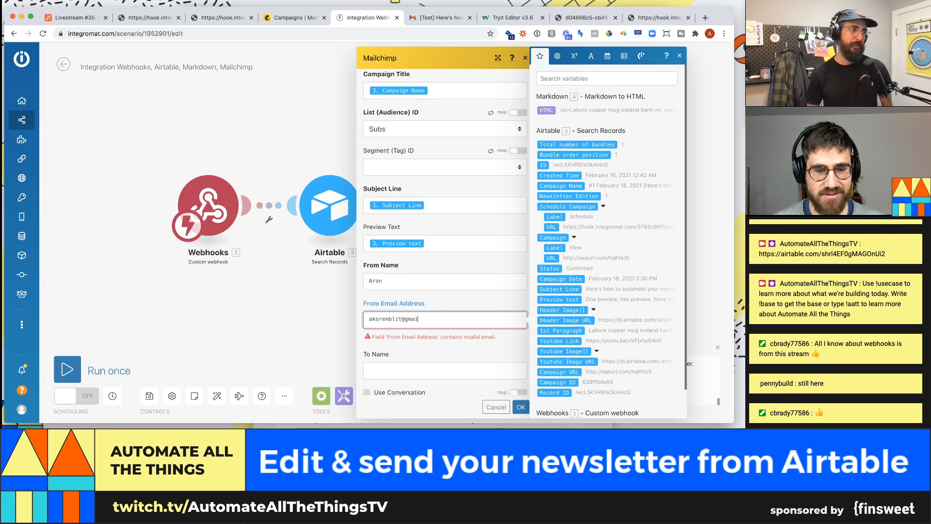
- Close the variables panel and review the Fill the Body Content choices without changing them
{"action": "scroll", "coordinate": [414, 291], "scroll_direction": "down", "scroll_amount": 1}
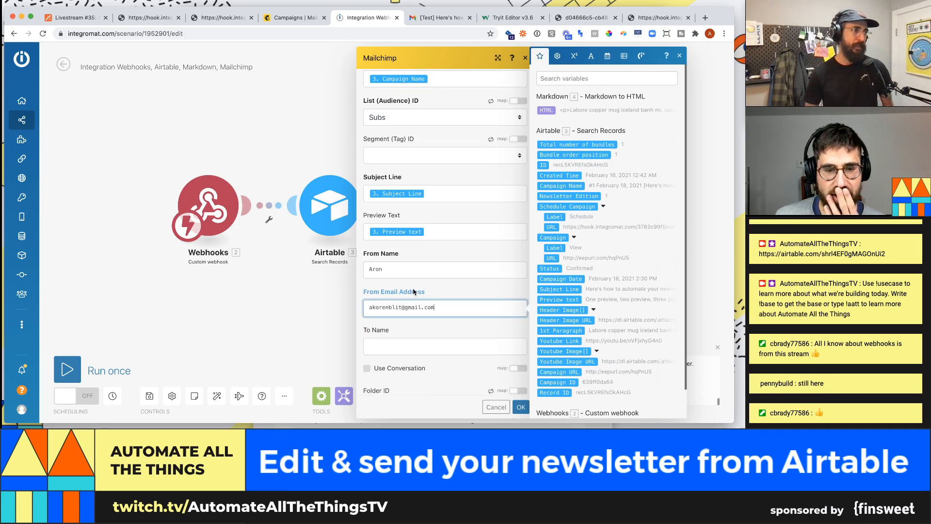
{"action": "scroll", "coordinate": [414, 291], "scroll_direction": "down", "scroll_amount": 5}
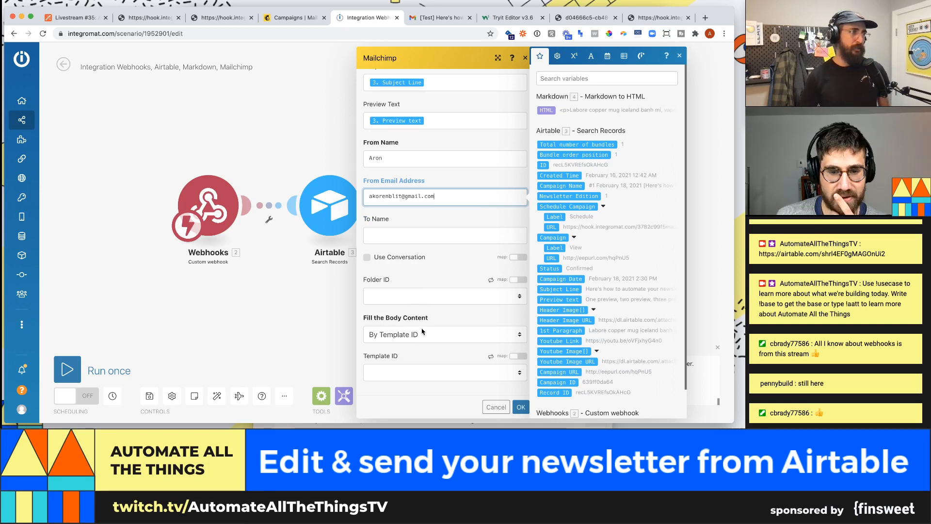
{"action": "scroll", "coordinate": [434, 256], "scroll_direction": "up", "scroll_amount": 1}
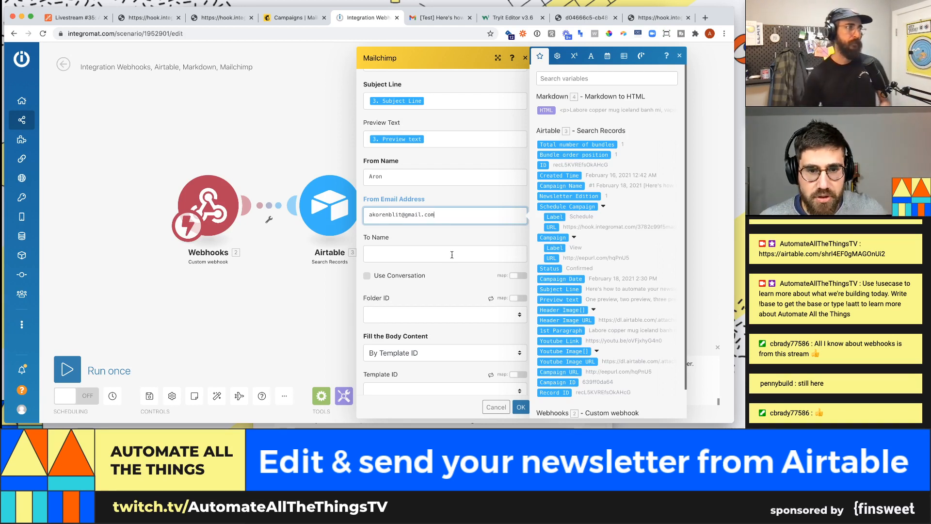
{"action": "scroll", "coordinate": [448, 254], "scroll_direction": "down", "scroll_amount": 2}
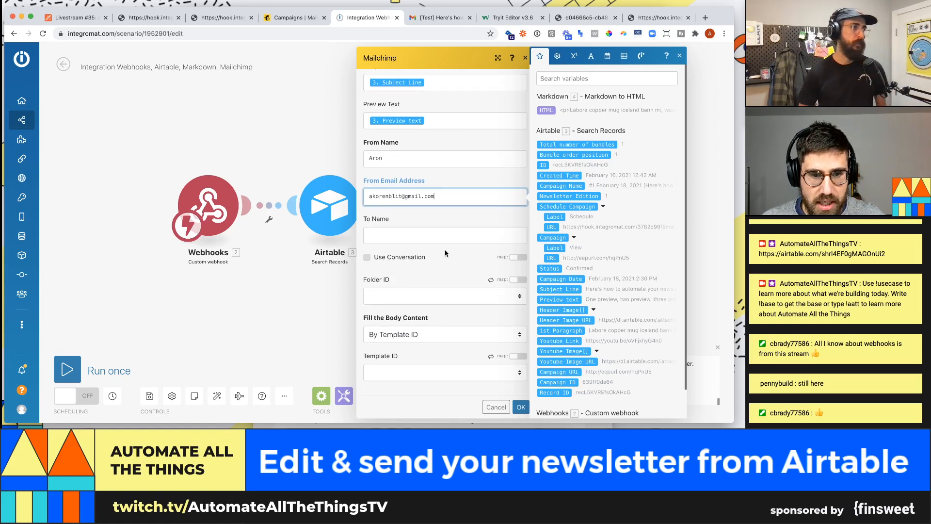
{"action": "left_click", "coordinate": [415, 318]}
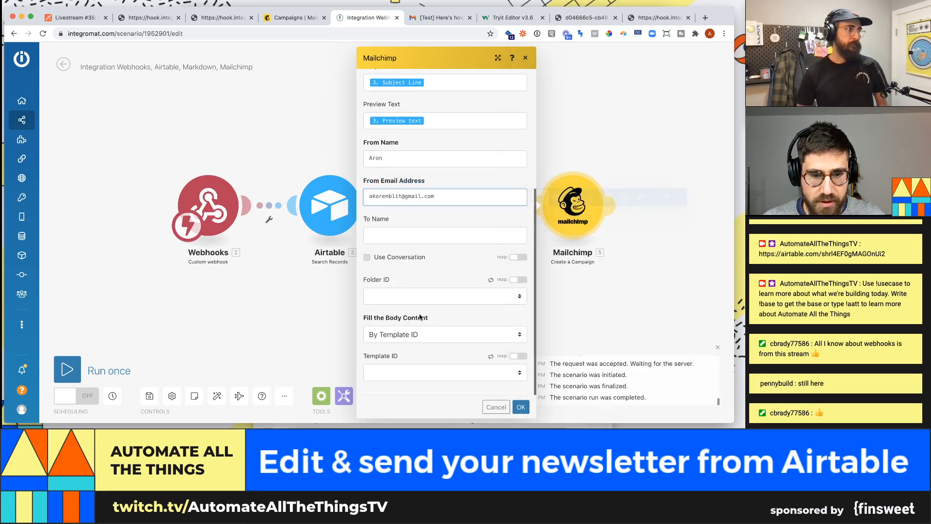
{"action": "left_click", "coordinate": [418, 334]}
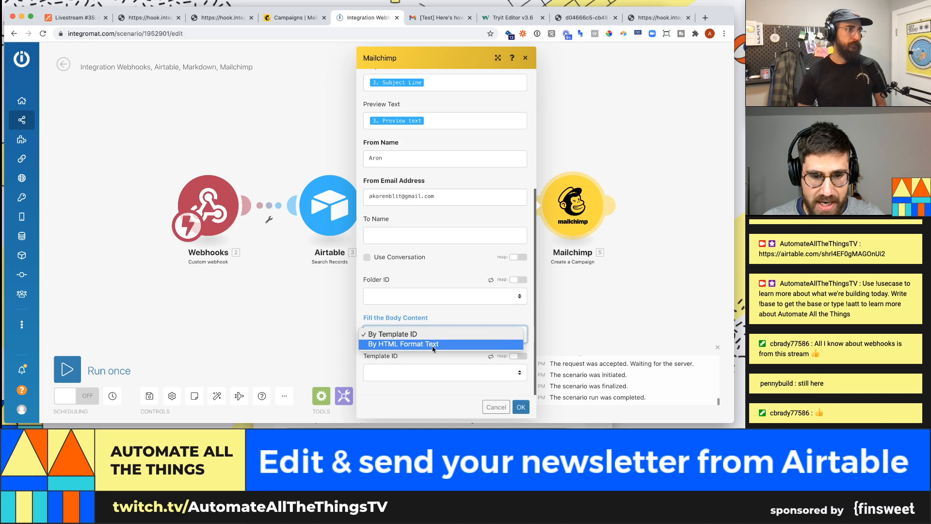
{"action": "left_click", "coordinate": [435, 317]}
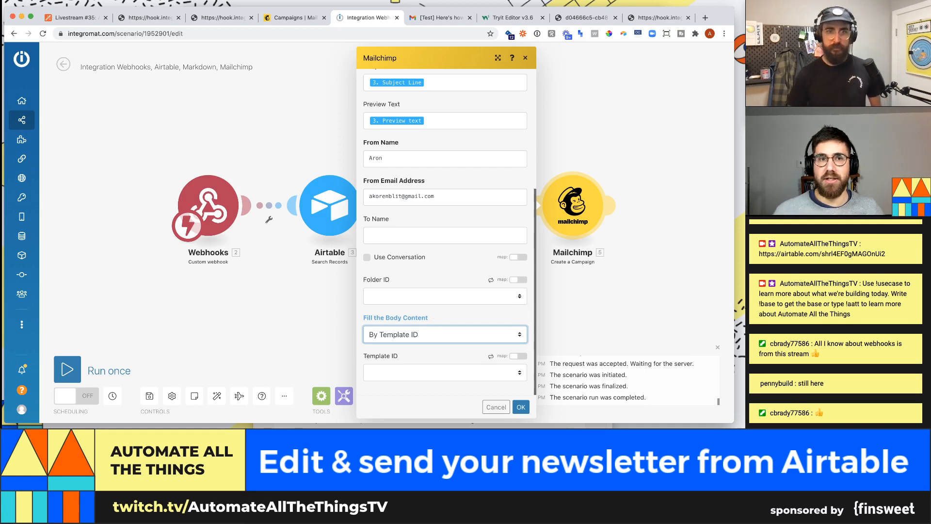
{"action": "left_click", "coordinate": [294, 17]}
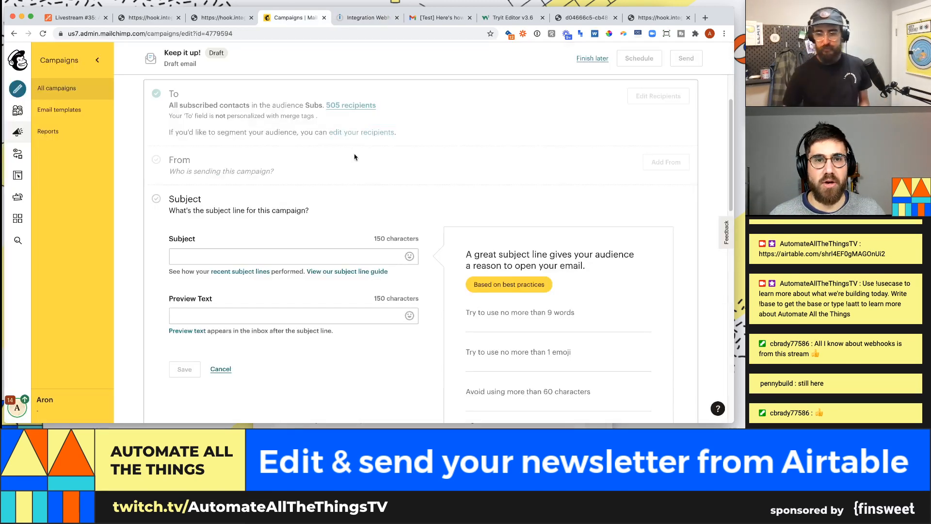
{"action": "scroll", "coordinate": [374, 291], "scroll_direction": "down", "scroll_amount": 1}
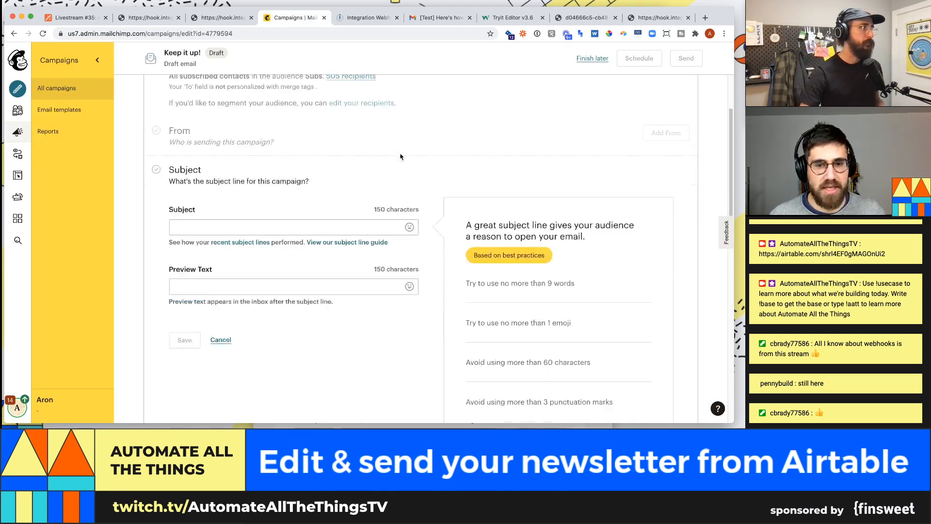
{"action": "left_click", "coordinate": [42, 120]}
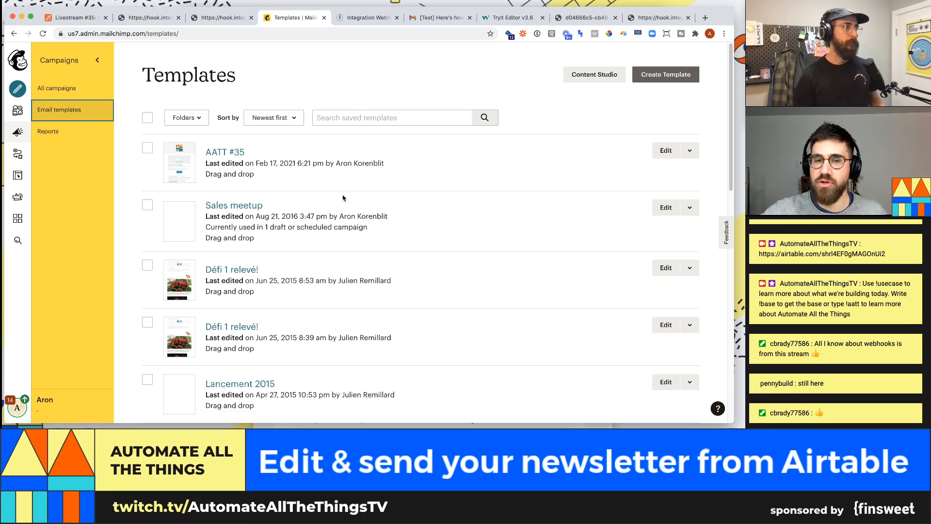
{"action": "left_click", "coordinate": [371, 22]}
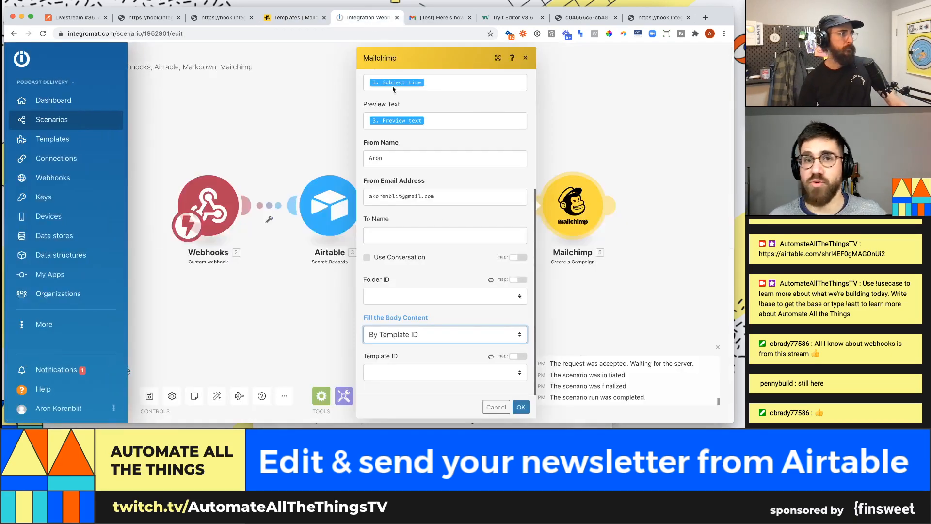
- Set Fill the Body Content to 'By HTML Format Text' and save the Mailchimp module settings
{"action": "left_click", "coordinate": [446, 335]}
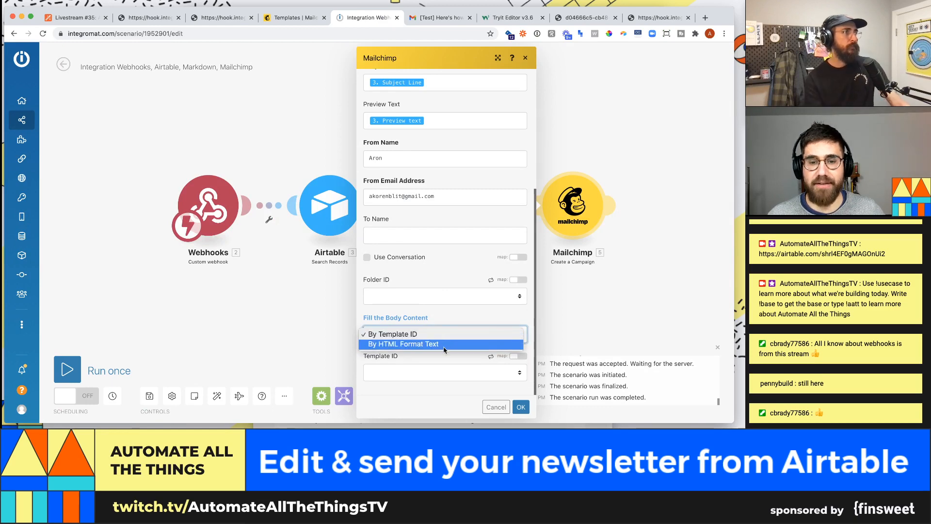
{"action": "left_click", "coordinate": [444, 343]}
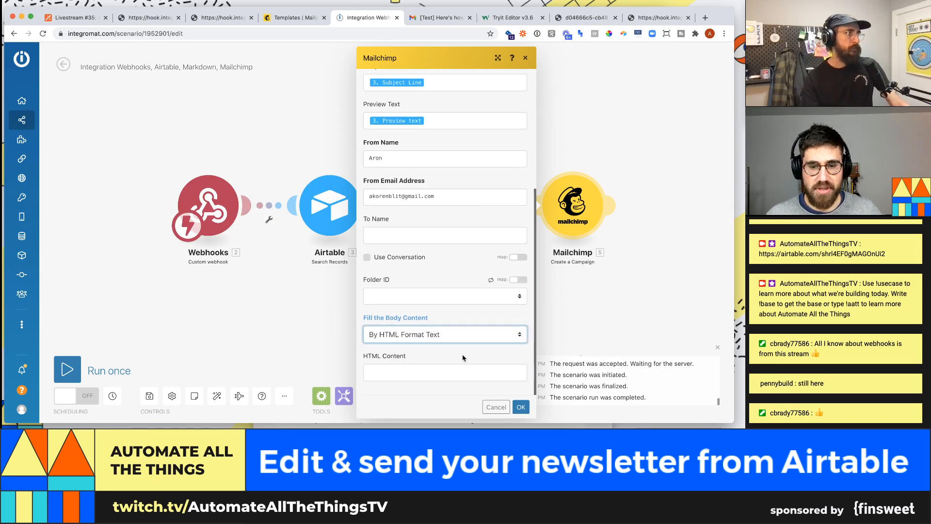
{"action": "left_click", "coordinate": [459, 372]}
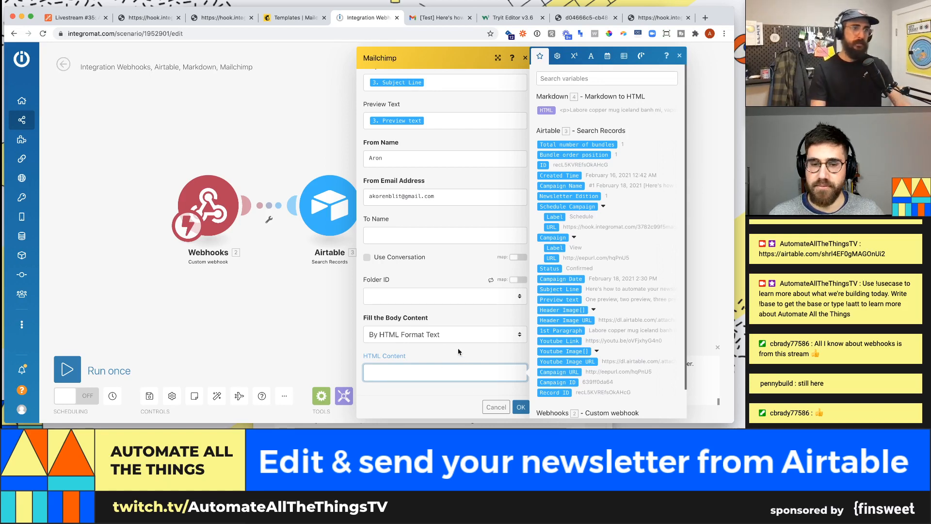
{"action": "left_click", "coordinate": [459, 352]}
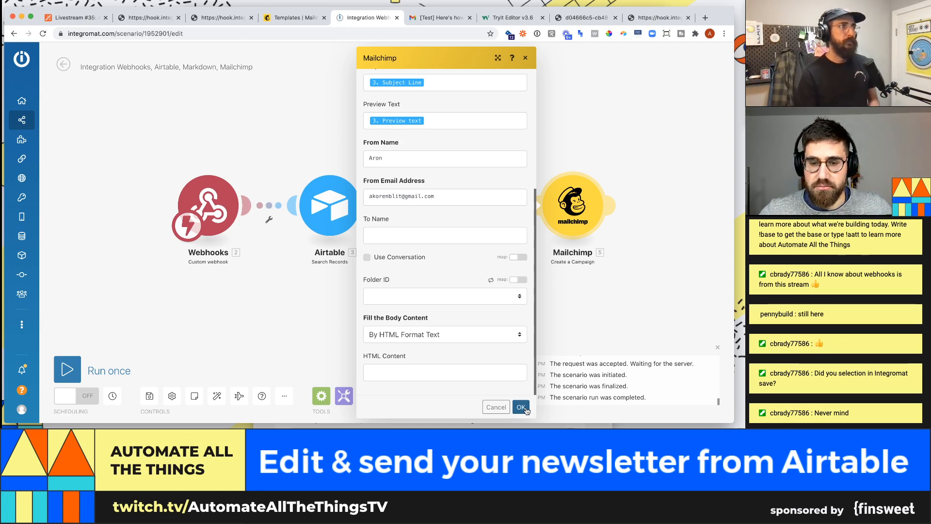
{"action": "left_click", "coordinate": [520, 407]}
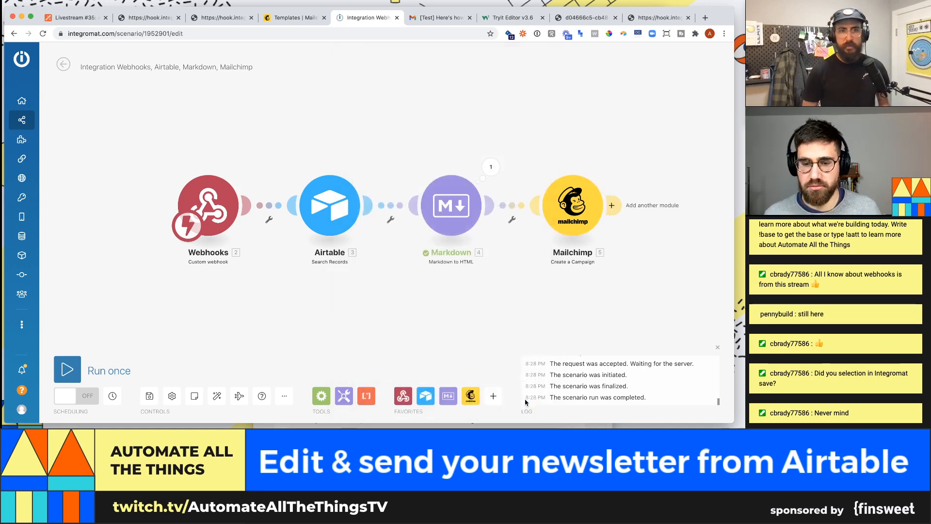
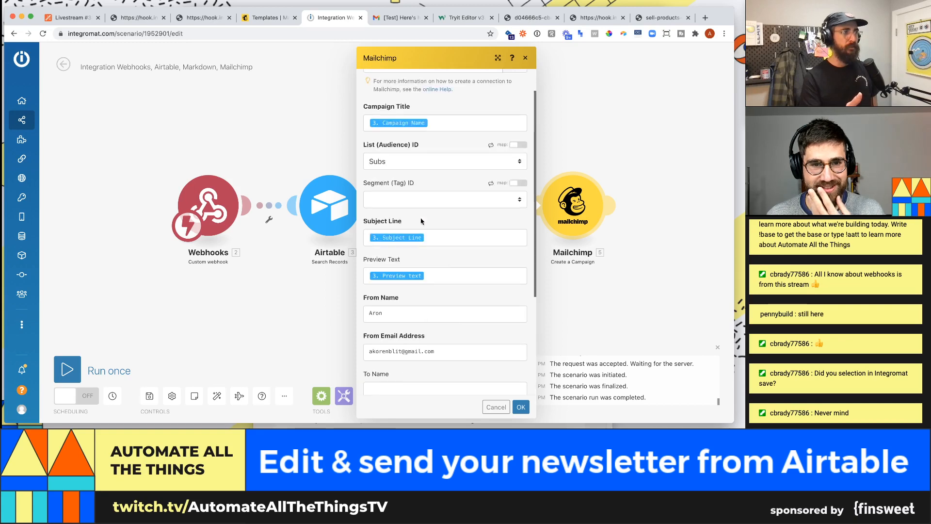
- Leave the Mailchimp campaign's folder unset
{"action": "scroll", "coordinate": [437, 286], "scroll_direction": "down", "scroll_amount": 4}
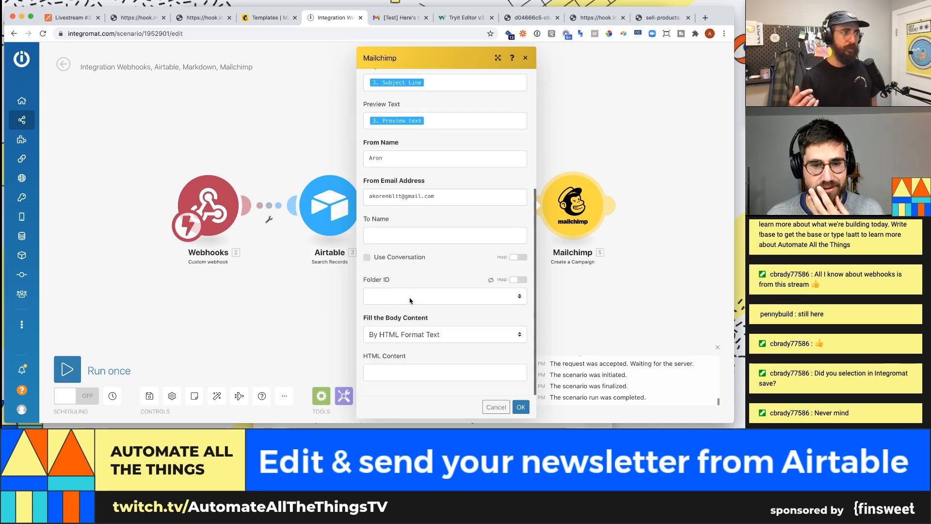
{"action": "left_click", "coordinate": [410, 297]}
{"action": "left_click", "coordinate": [409, 295]}
- Insert Airtable's Header Image URL variable into HTML Content and bring up the newsletter code editor
{"action": "left_click", "coordinate": [429, 374]}
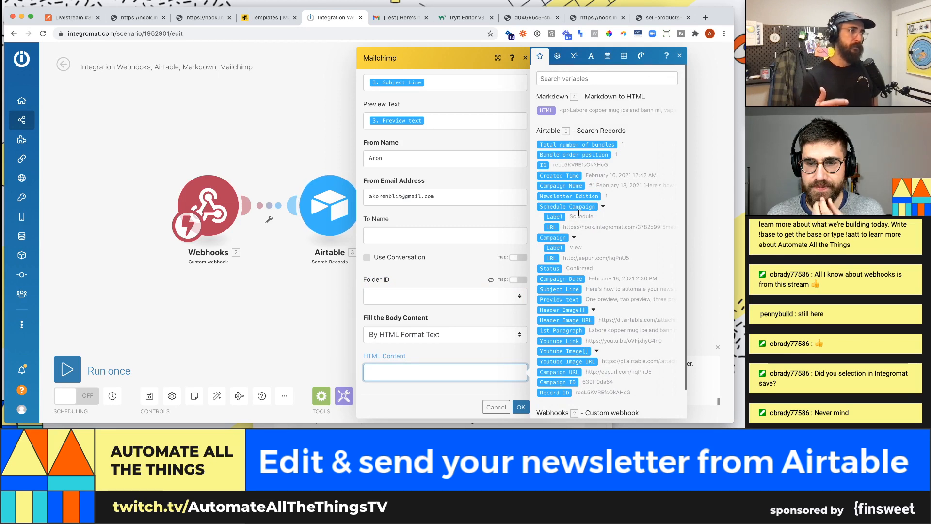
{"action": "scroll", "coordinate": [579, 219], "scroll_direction": "down", "scroll_amount": 2}
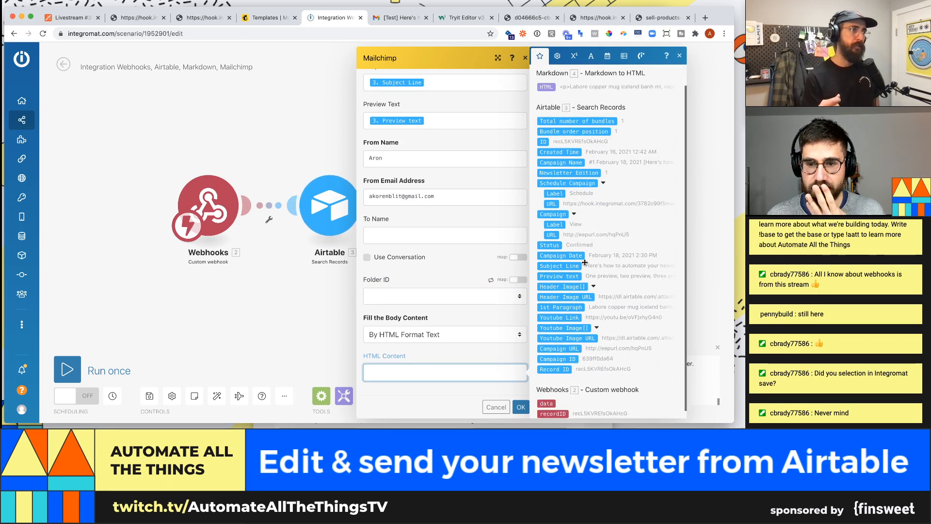
{"action": "scroll", "coordinate": [576, 281], "scroll_direction": "up", "scroll_amount": 2}
{"action": "left_click", "coordinate": [598, 78]}
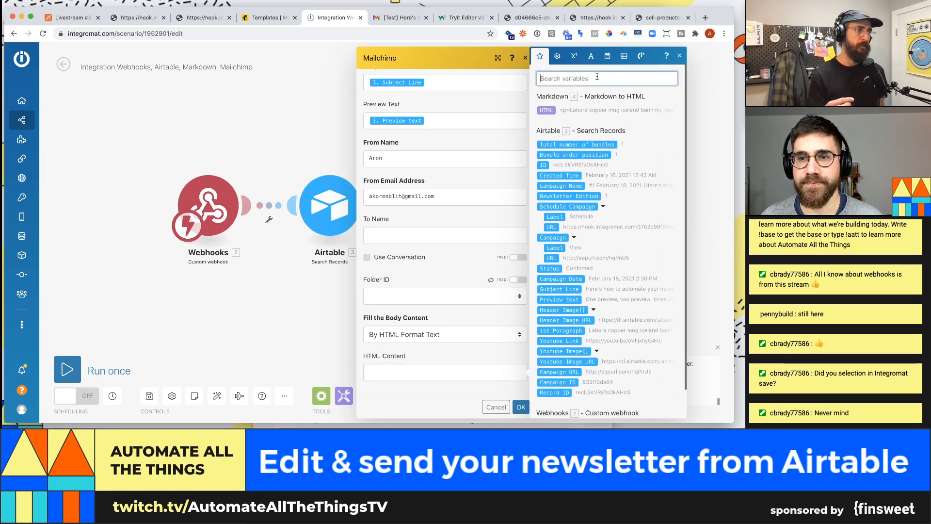
{"action": "type", "text": "header"}
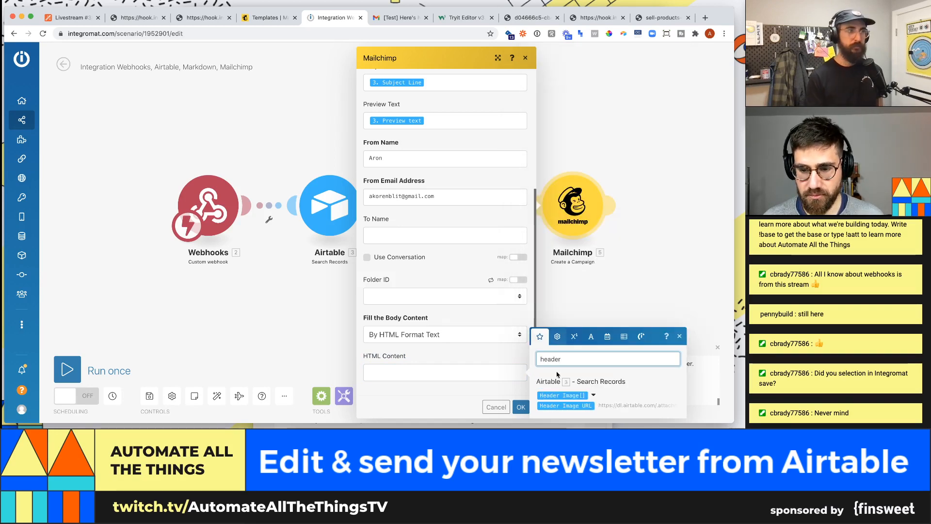
{"action": "left_click", "coordinate": [566, 406]}
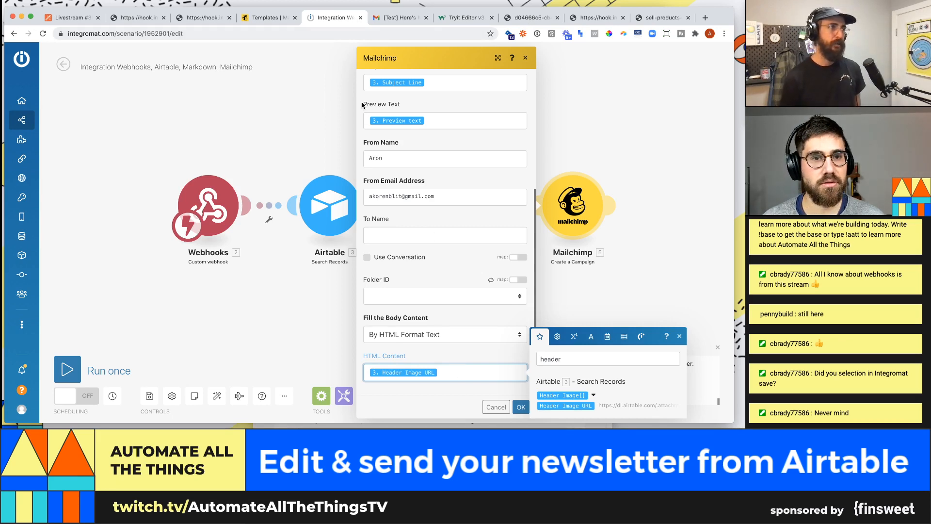
{"action": "key", "text": "super+Tab"}
{"action": "left_click", "coordinate": [253, 208]}
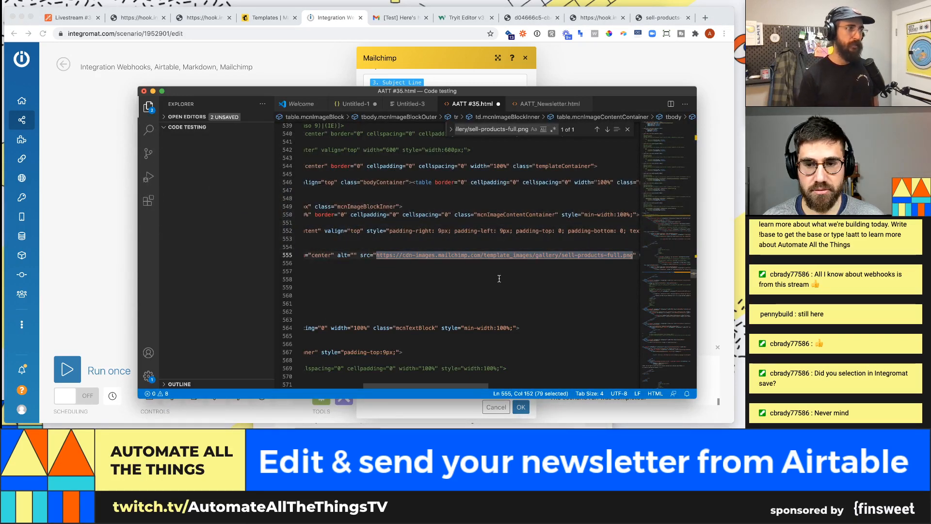
- Paste the {{3.`Header Image URL`}} placeholder over line 555's image src and select all the HTML
{"action": "type", "text": "{{3.`Header Image URL`}}"}
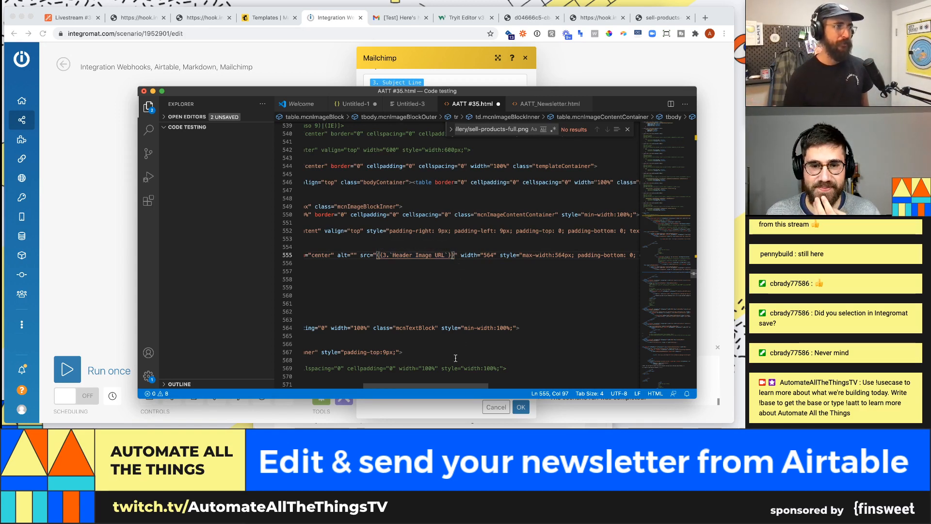
{"action": "left_click", "coordinate": [443, 278]}
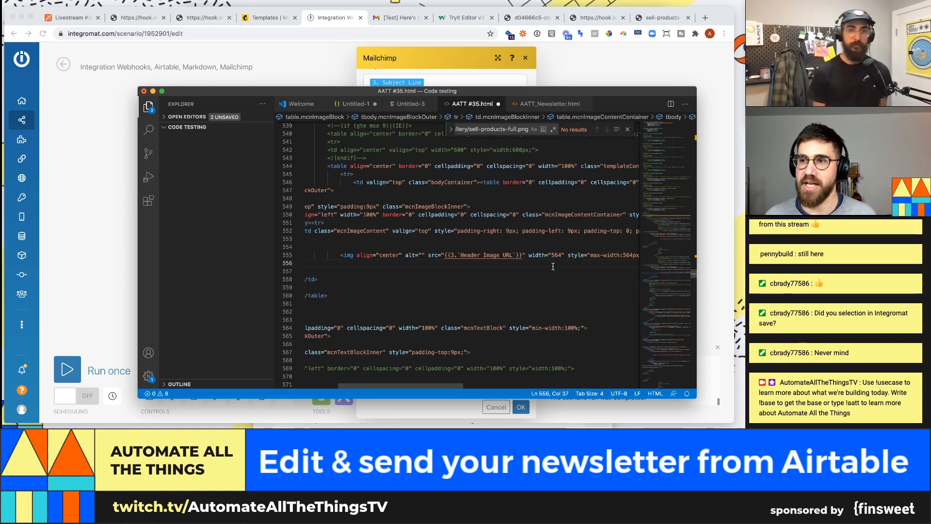
{"action": "key", "text": "super+a"}
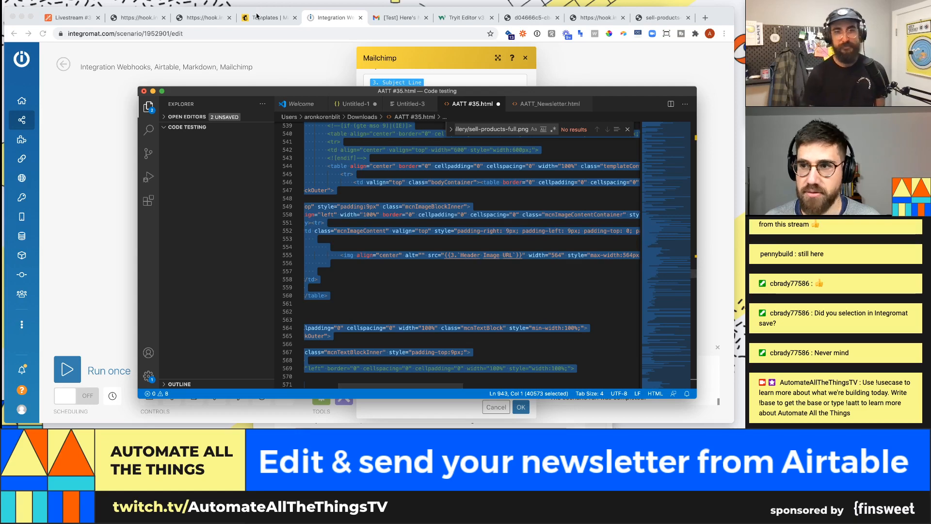
- Replace the HTML Content pill with the full newsletter HTML and confirm the Mailchimp module
{"action": "left_click", "coordinate": [260, 19]}
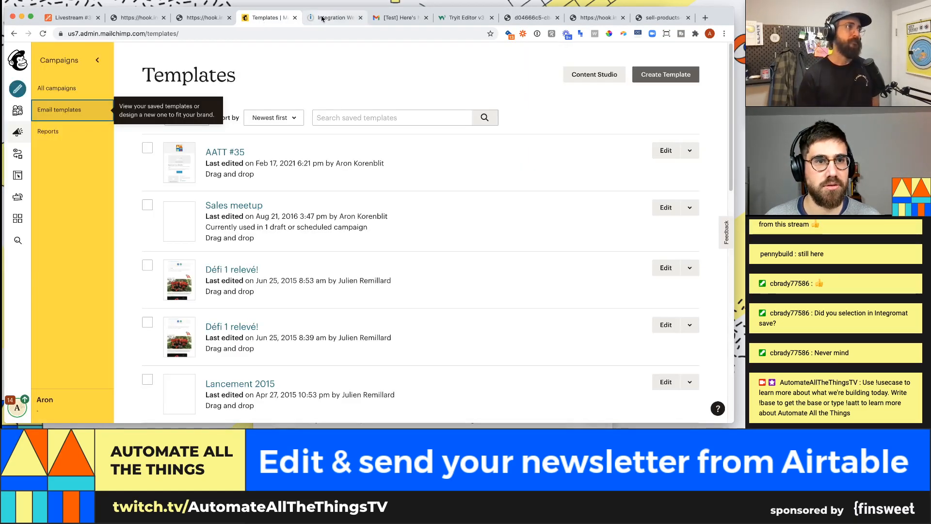
{"action": "left_click", "coordinate": [322, 17]}
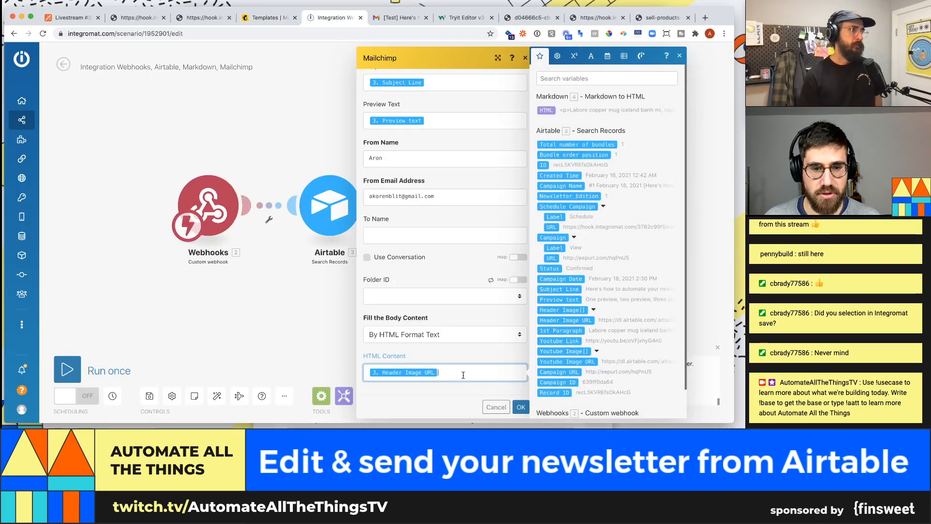
{"action": "key", "text": "BackSpace"}
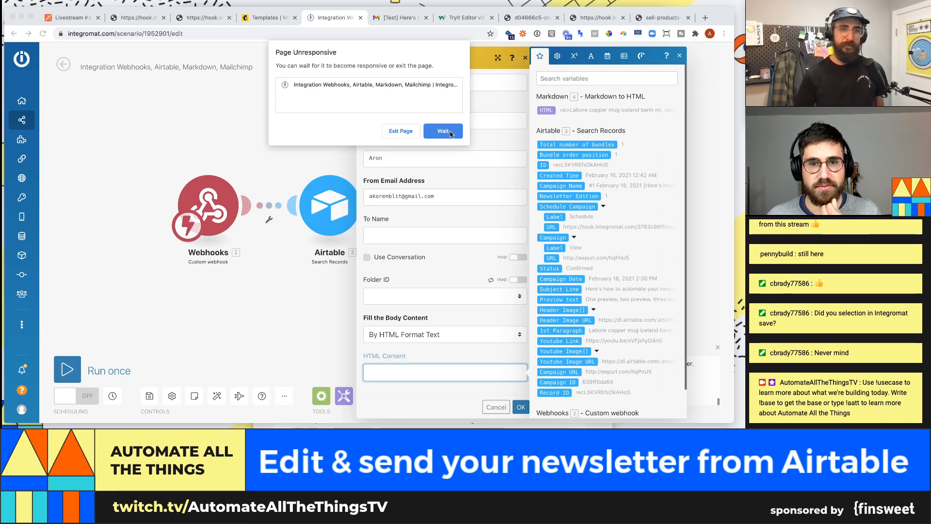
{"action": "left_click", "coordinate": [443, 131]}
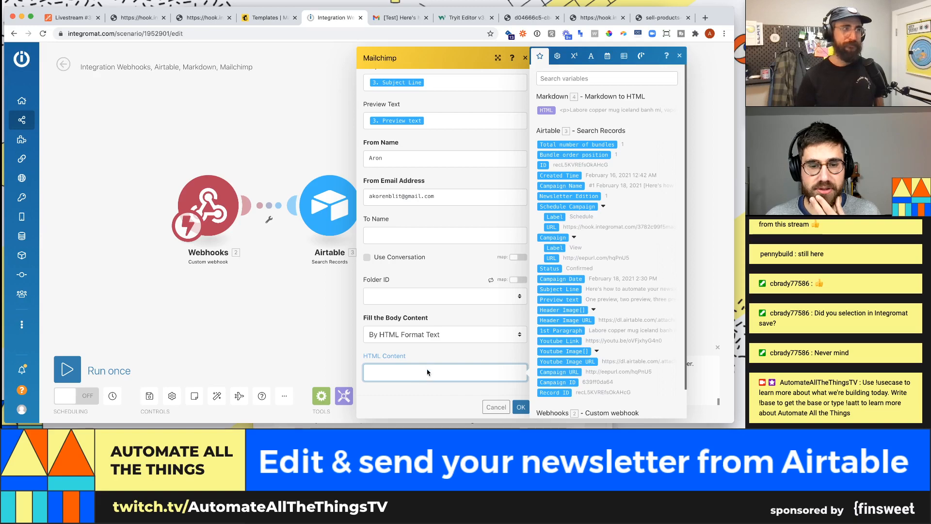
{"action": "left_click", "coordinate": [500, 372]}
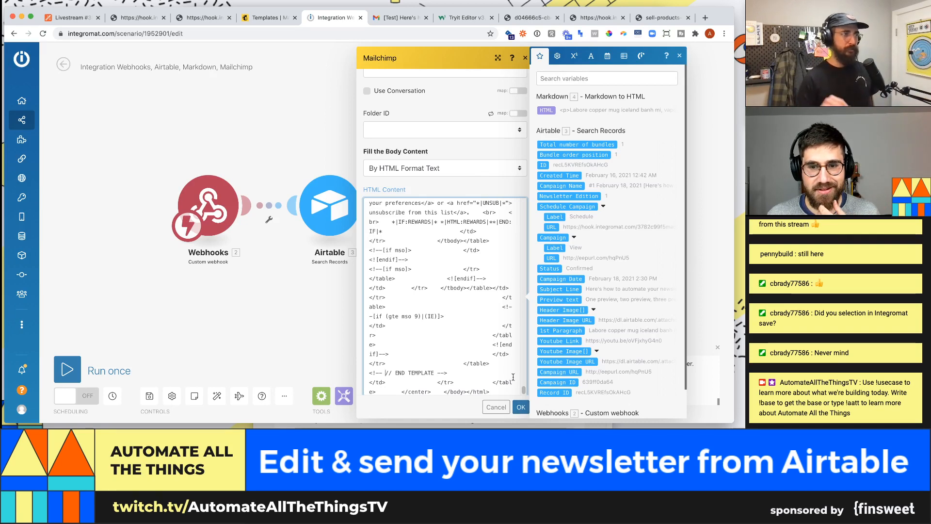
{"action": "left_click_drag", "start_coordinate": [524, 390], "coordinate": [518, 301]}
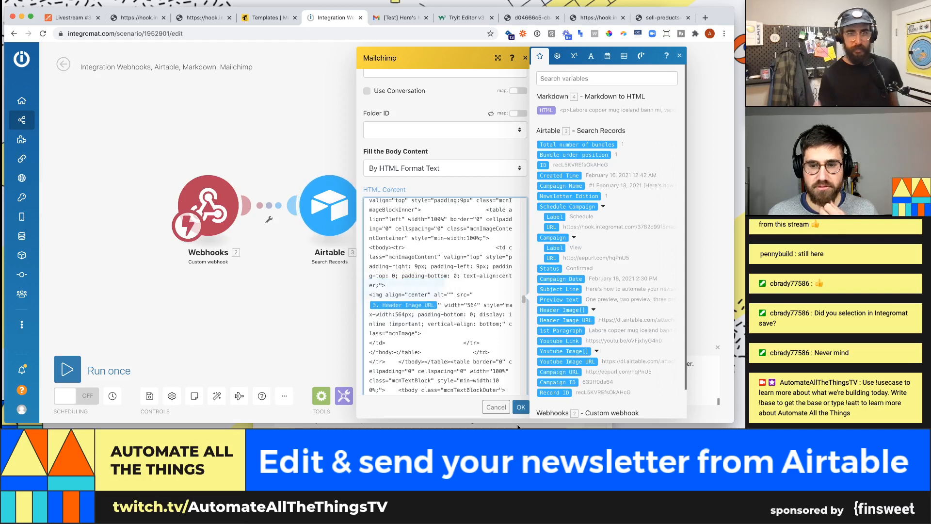
{"action": "left_click", "coordinate": [523, 408]}
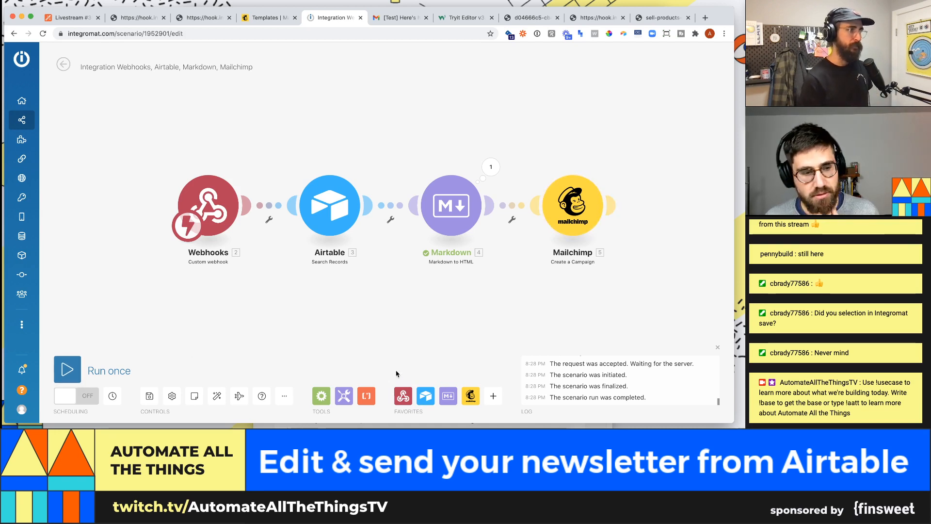
- Save the scenario and recenter its four modules on the canvas
{"action": "left_click", "coordinate": [150, 400]}
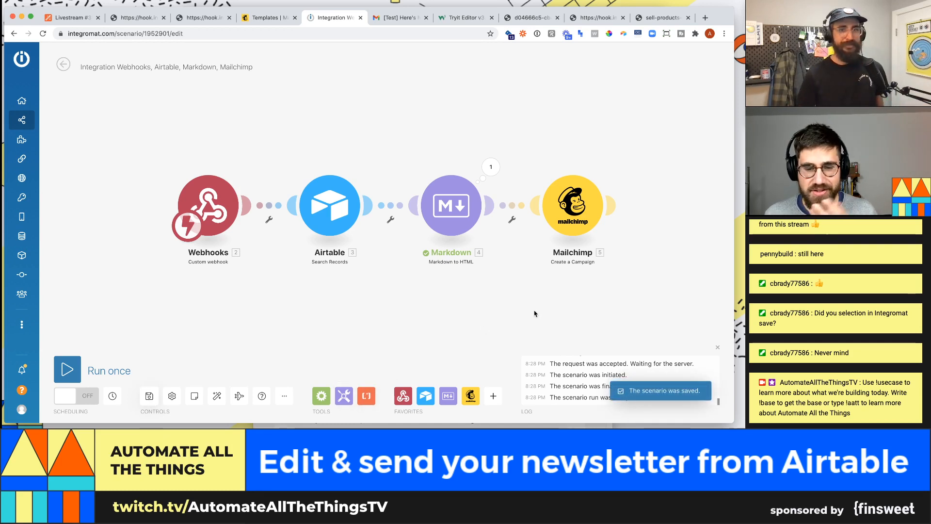
{"action": "left_click_drag", "start_coordinate": [644, 233], "coordinate": [564, 241]}
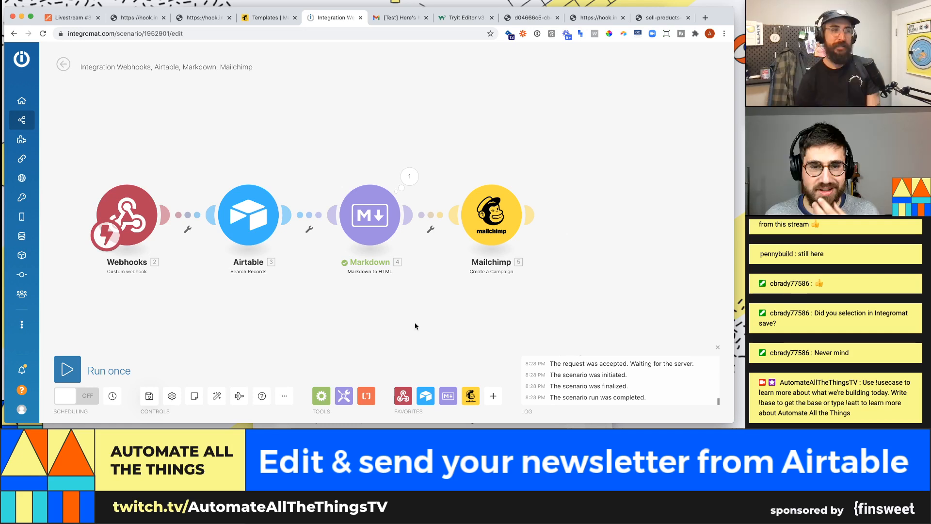
{"action": "scroll", "coordinate": [549, 260], "scroll_direction": "down", "scroll_amount": 1}
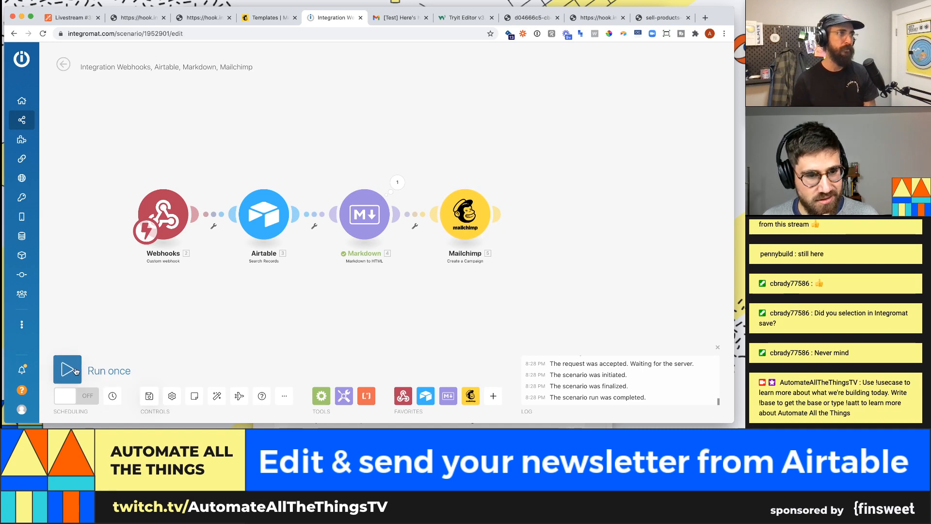
{"action": "left_click_drag", "start_coordinate": [407, 311], "coordinate": [430, 306]}
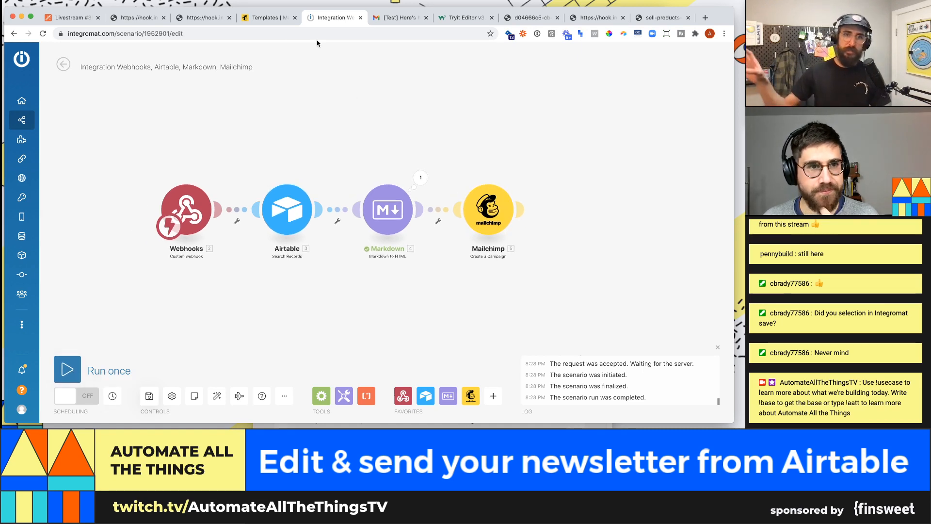
- Show Mailchimp's All campaigns list
{"action": "left_click", "coordinate": [265, 19]}
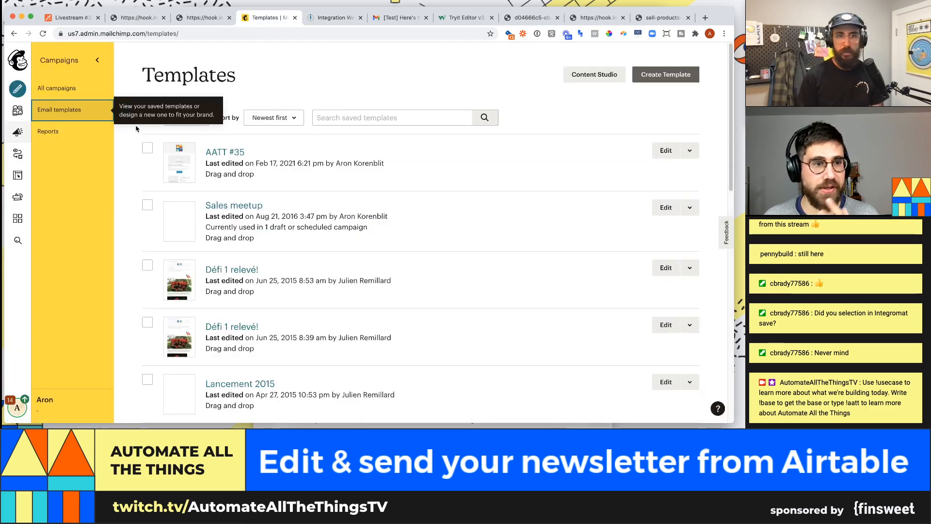
{"action": "left_click", "coordinate": [72, 89]}
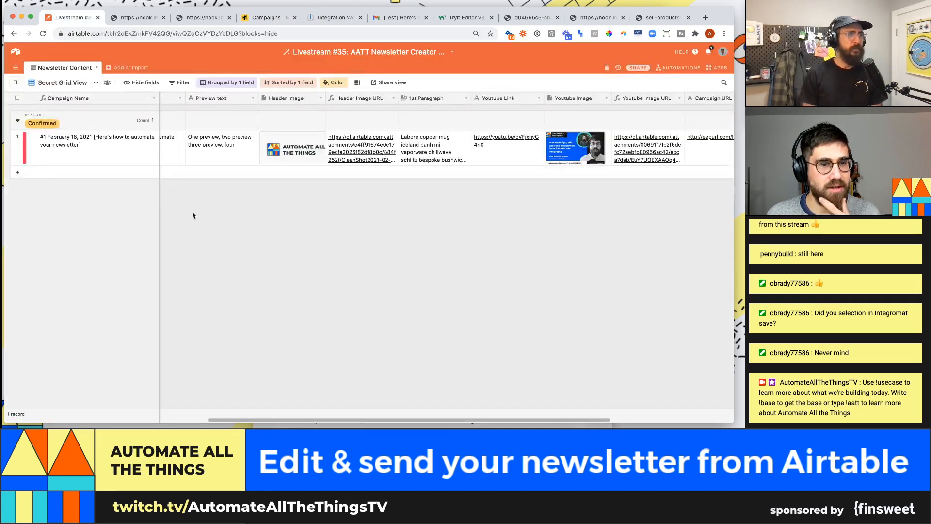
- Fire the webhook with the Schedule button on the Confirmed February 18, 2021 record
{"action": "left_click", "coordinate": [223, 150]}
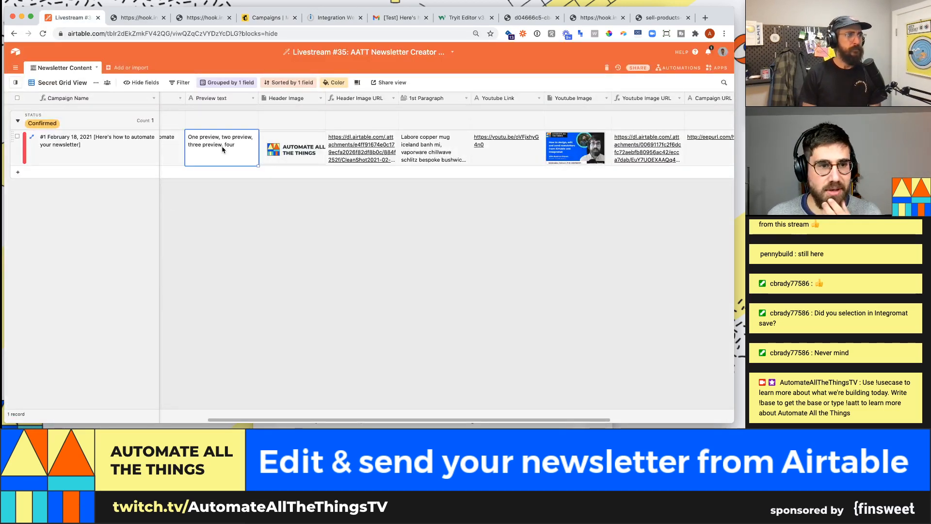
{"action": "key", "text": "Left"}
{"action": "key", "text": "Left"}
{"action": "key", "text": "Right"}
{"action": "key", "text": "Right"}
{"action": "key", "text": "Right"}
{"action": "key", "text": "Right"}
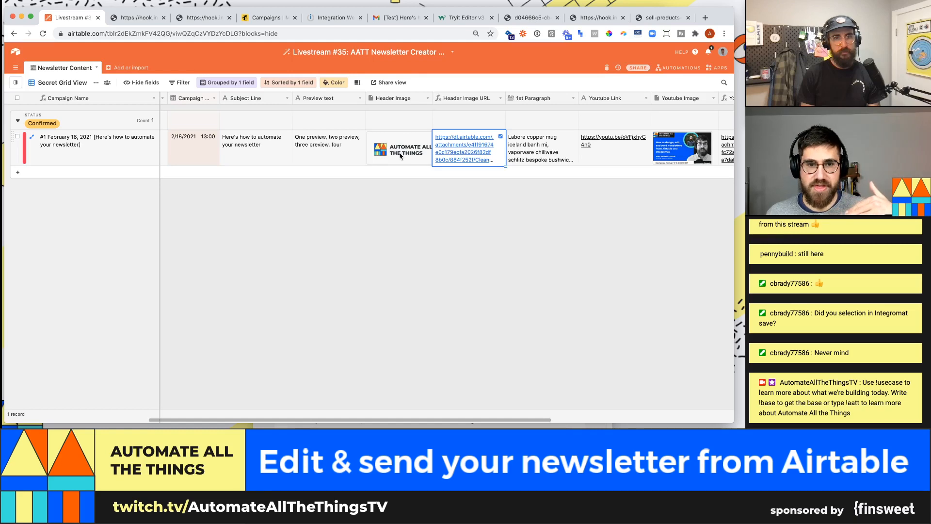
{"action": "left_click", "coordinate": [199, 155]}
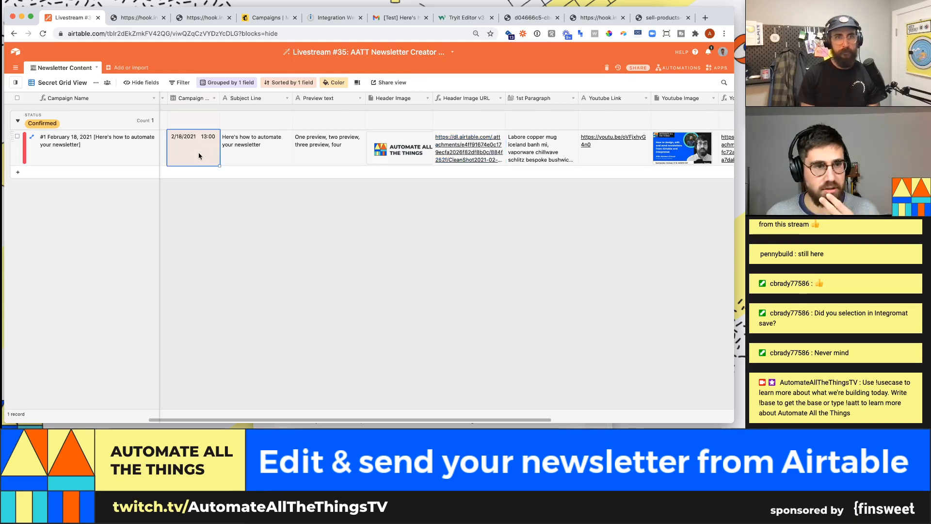
{"action": "key", "text": "Left"}
{"action": "key", "text": "Left"}
{"action": "key", "text": "Left"}
{"action": "key", "text": "Left"}
{"action": "key", "text": "Left"}
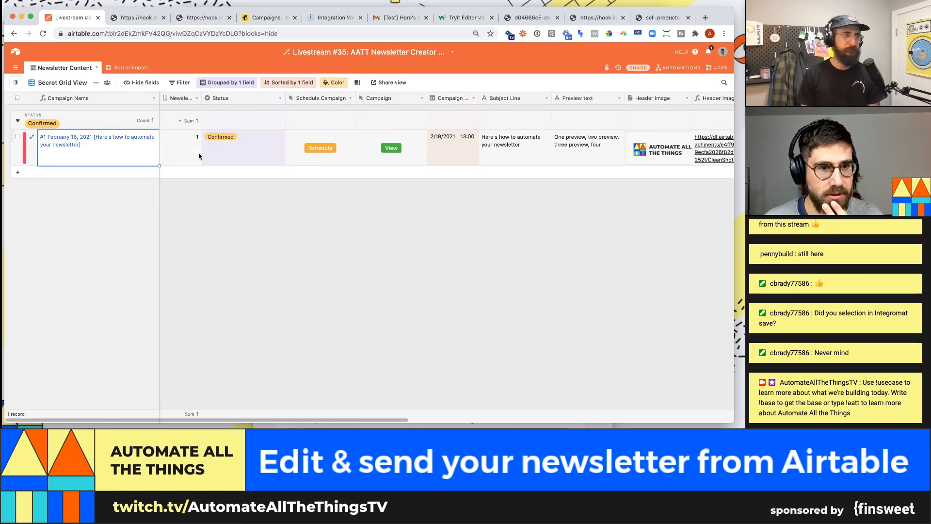
{"action": "left_click", "coordinate": [319, 148]}
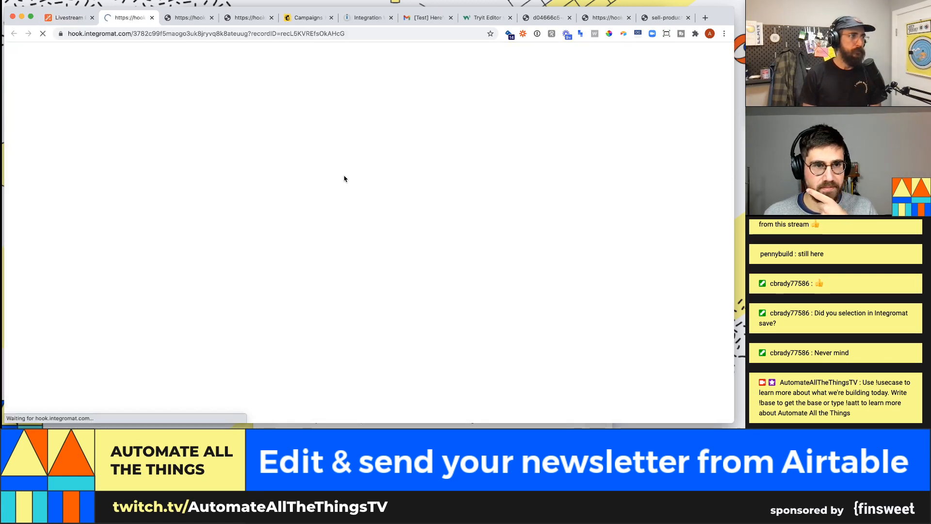
{"action": "left_click", "coordinate": [355, 18]}
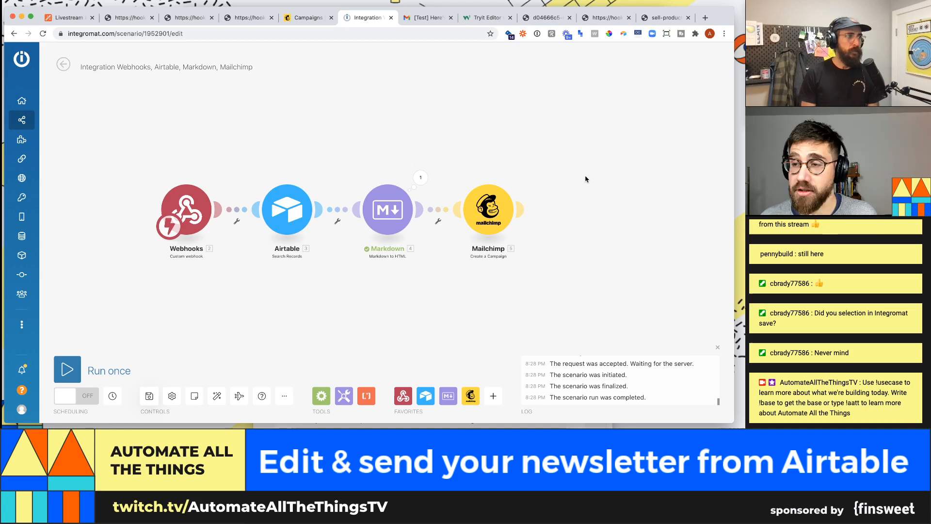
- Activate the scenario with Immediately scheduling and return to the Airtable base
{"action": "left_click", "coordinate": [86, 402]}
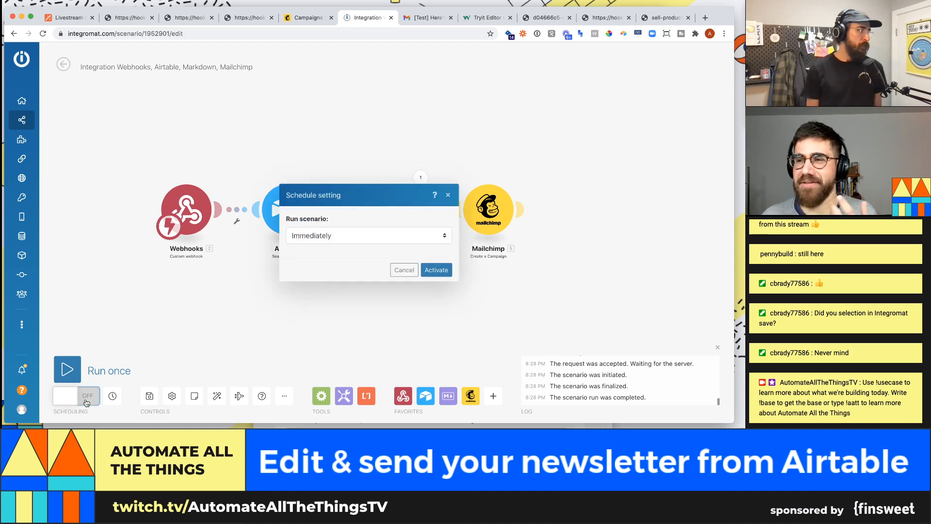
{"action": "left_click", "coordinate": [436, 270]}
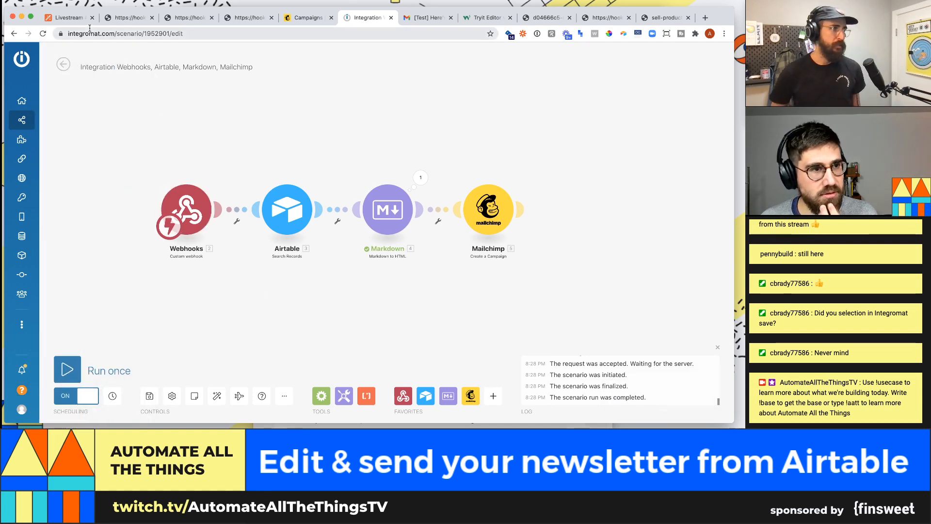
{"action": "left_click", "coordinate": [71, 18]}
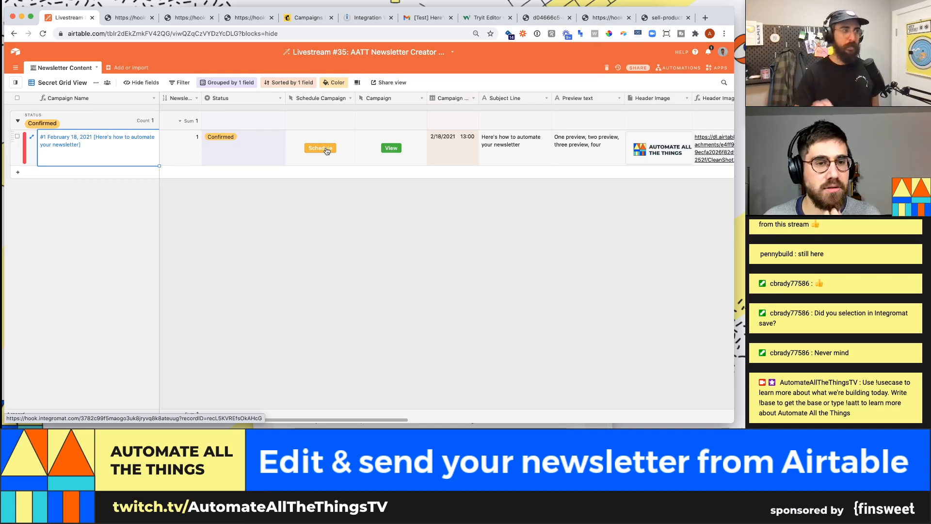
- Trigger Schedule again and view the scenario overview listing two 8:38 PM runs
{"action": "left_click", "coordinate": [325, 150]}
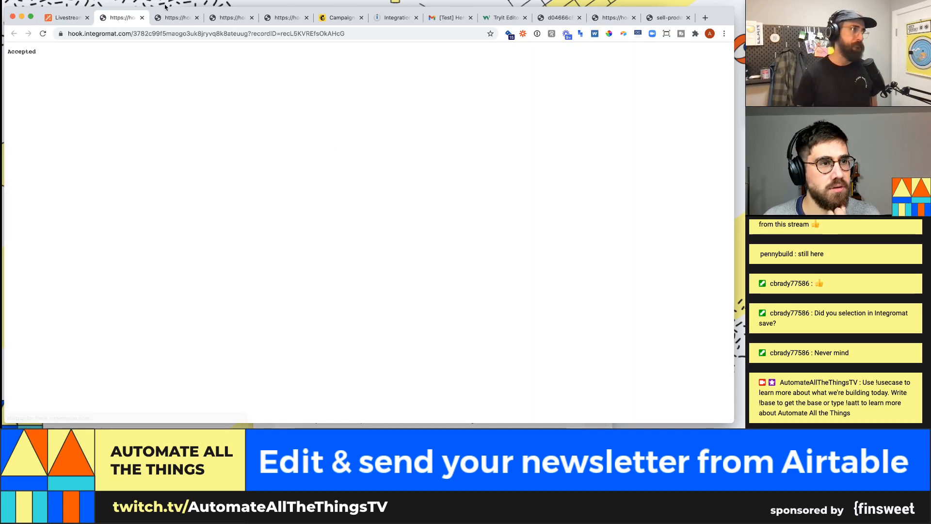
{"action": "left_click", "coordinate": [384, 19]}
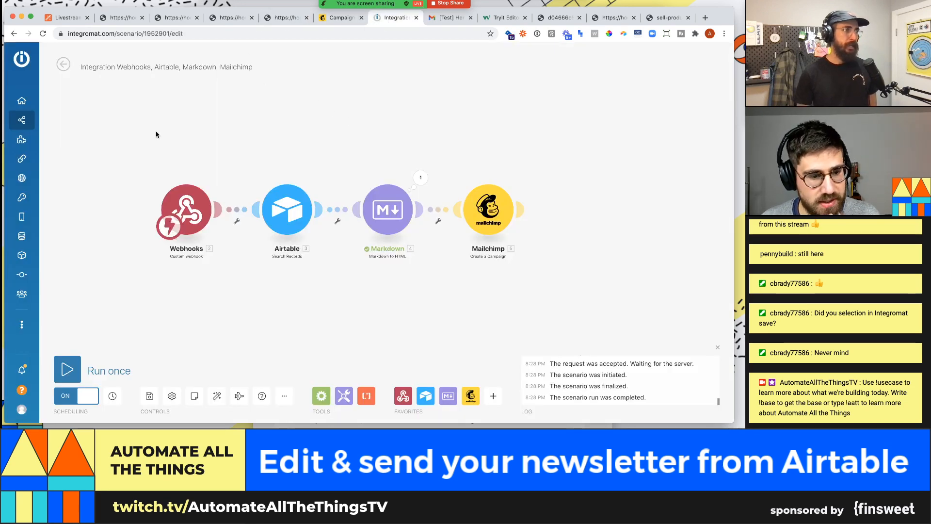
{"action": "left_click", "coordinate": [62, 64]}
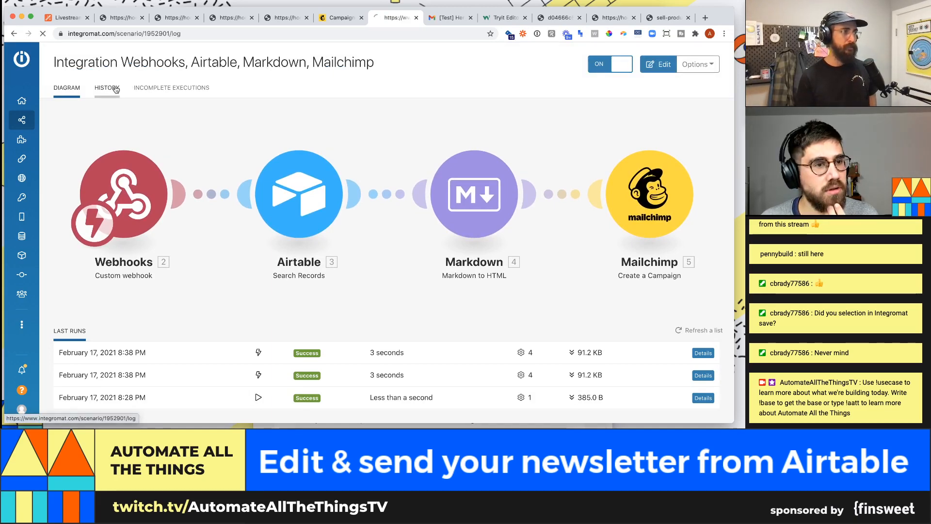
- Inspect the 8:38 PM run's Mailchimp output confirming a saved regular campaign
{"action": "left_click", "coordinate": [107, 88]}
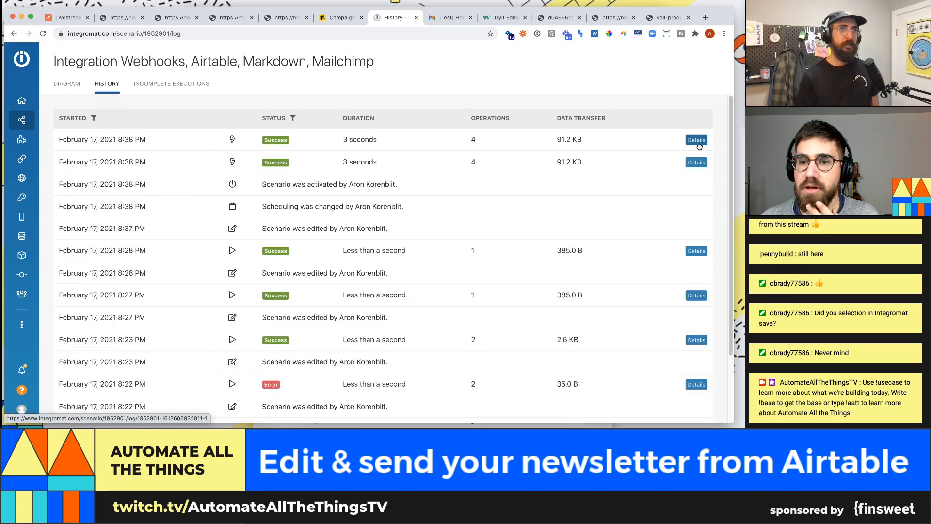
{"action": "left_click", "coordinate": [697, 141]}
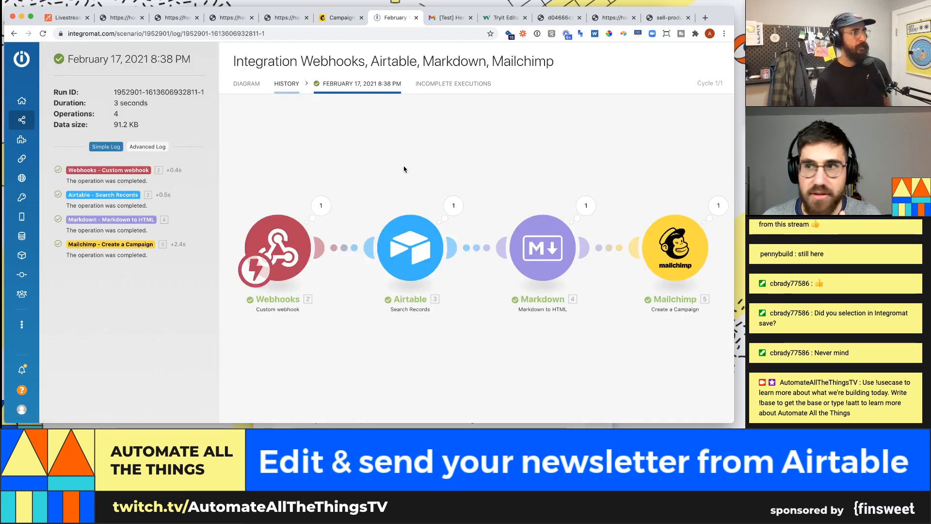
{"action": "left_click", "coordinate": [718, 206]}
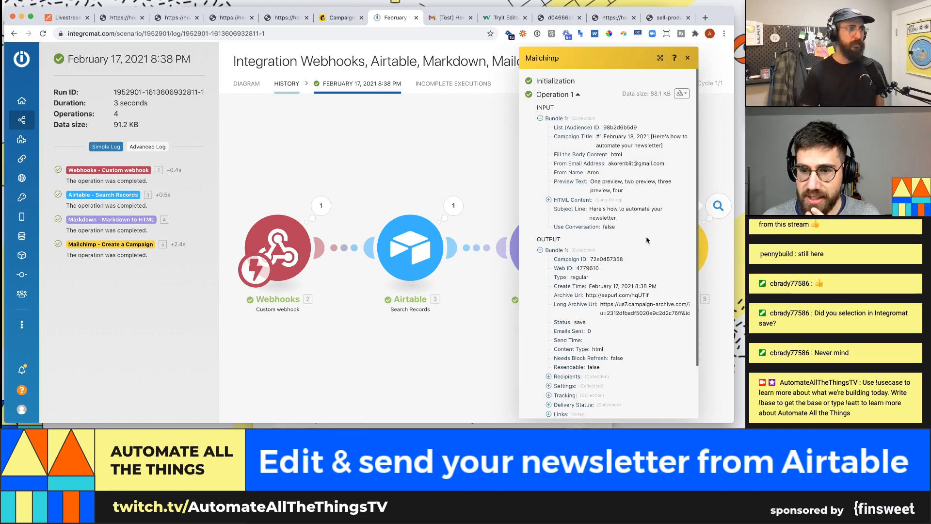
{"action": "scroll", "coordinate": [646, 240], "scroll_direction": "down", "scroll_amount": 2}
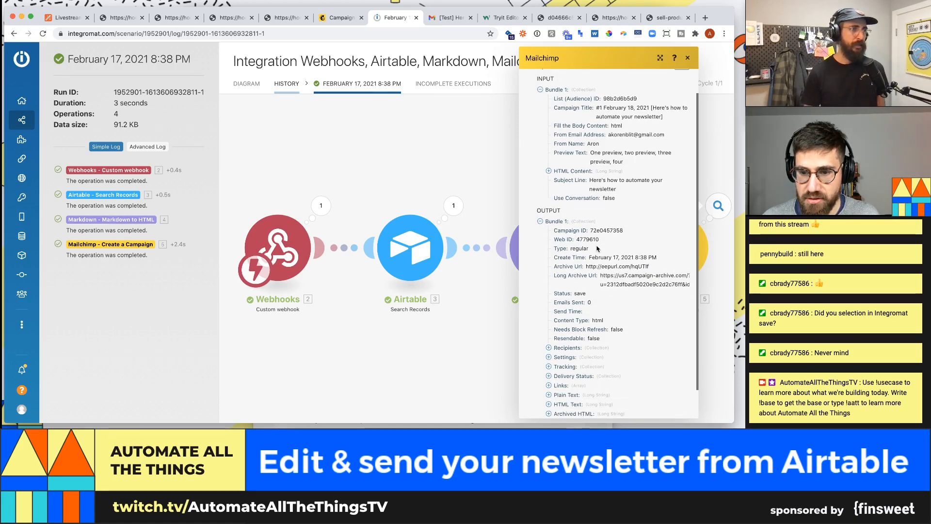
{"action": "left_click", "coordinate": [512, 374]}
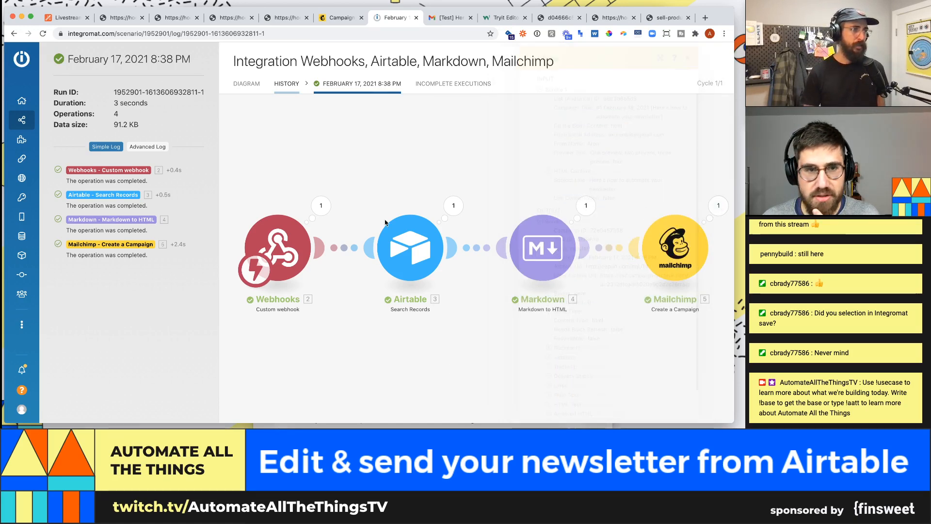
{"action": "left_click", "coordinate": [339, 18]}
- Reload Mailchimp campaigns, open the February 18, 2021 draft's content editor, then return to the Airtable Newsletter Content table
{"action": "key", "text": "super+r"}
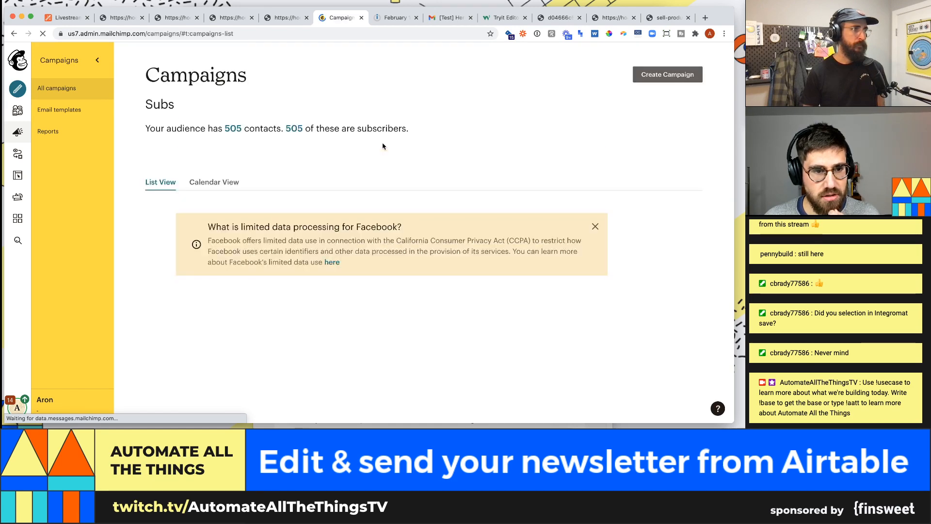
{"action": "scroll", "coordinate": [382, 146], "scroll_direction": "down", "scroll_amount": 5}
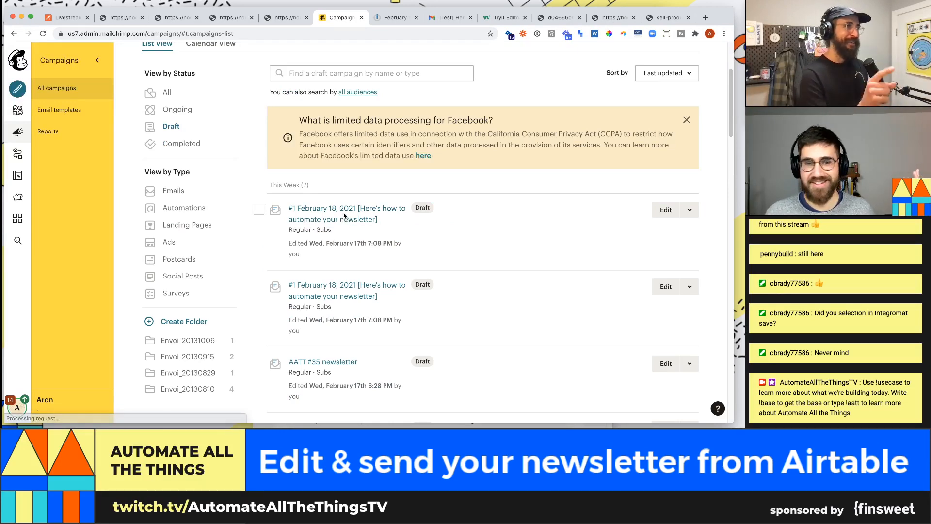
{"action": "left_click", "coordinate": [370, 218]}
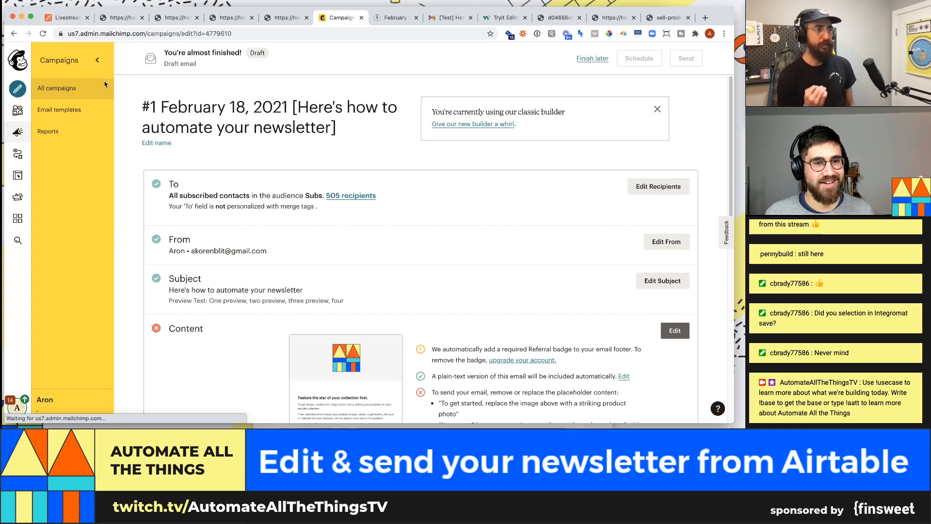
{"action": "scroll", "coordinate": [336, 195], "scroll_direction": "down", "scroll_amount": 3}
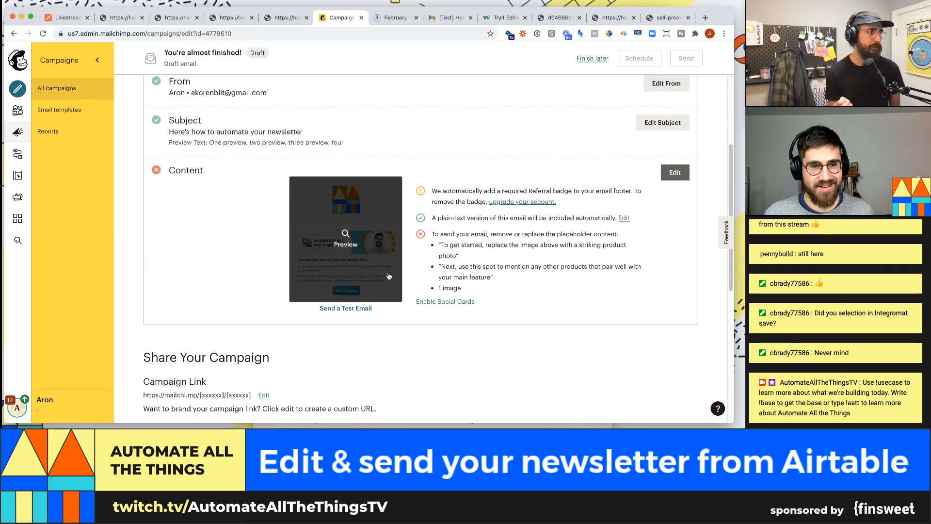
{"action": "left_click", "coordinate": [672, 172]}
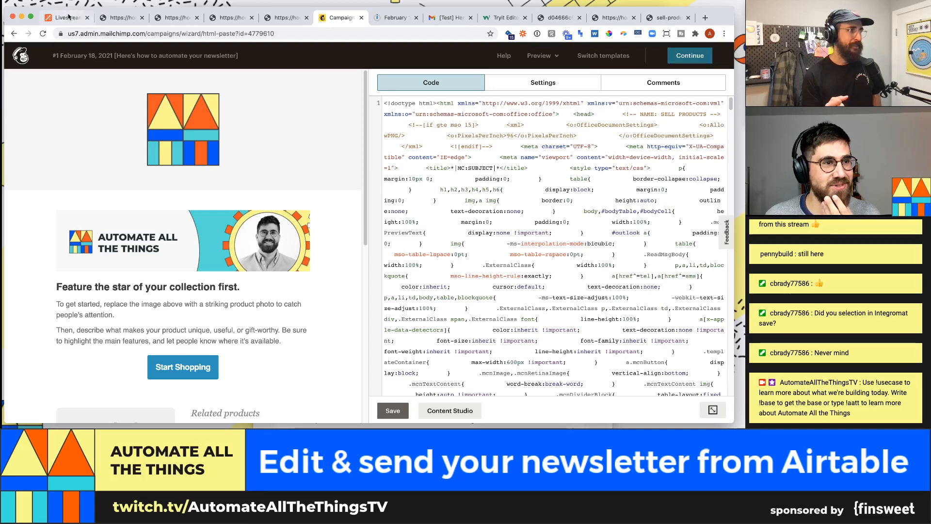
{"action": "left_click", "coordinate": [68, 18]}
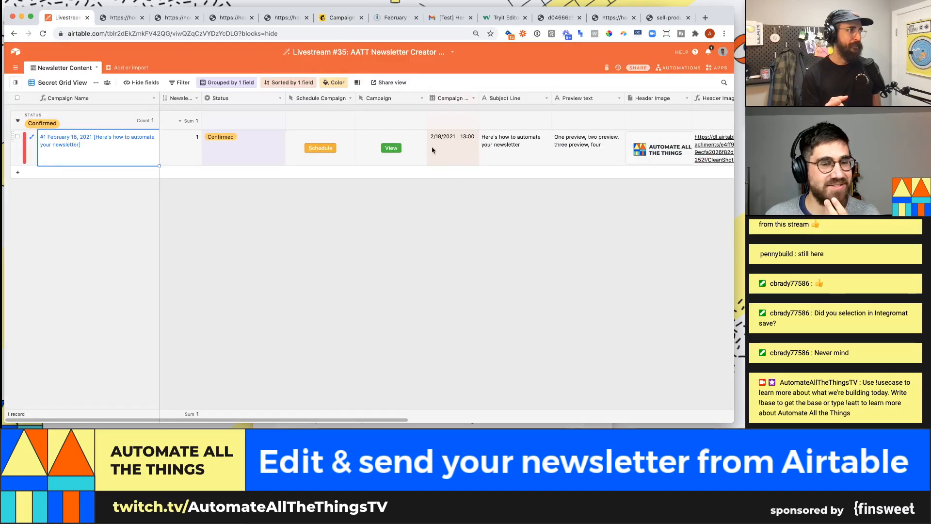
{"action": "left_click", "coordinate": [663, 154]}
{"action": "left_click", "coordinate": [580, 248]}
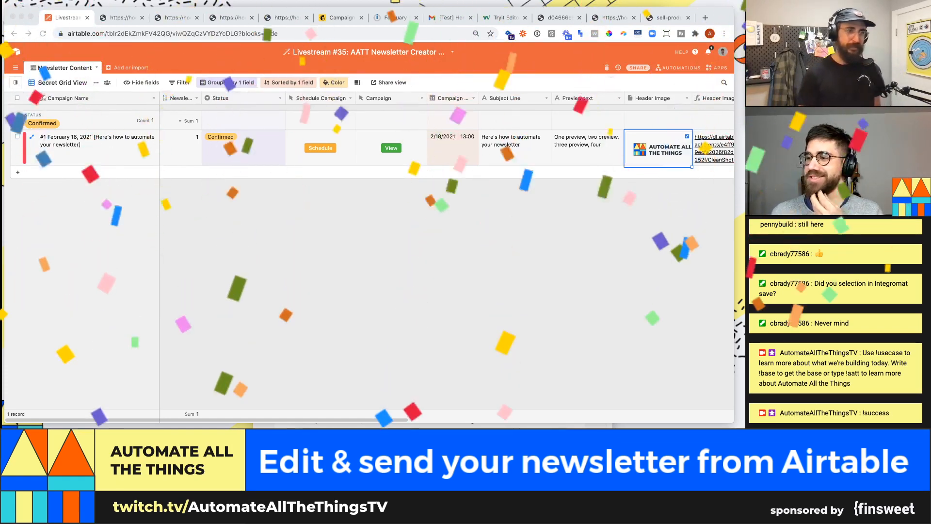
{"action": "left_click", "coordinate": [549, 221]}
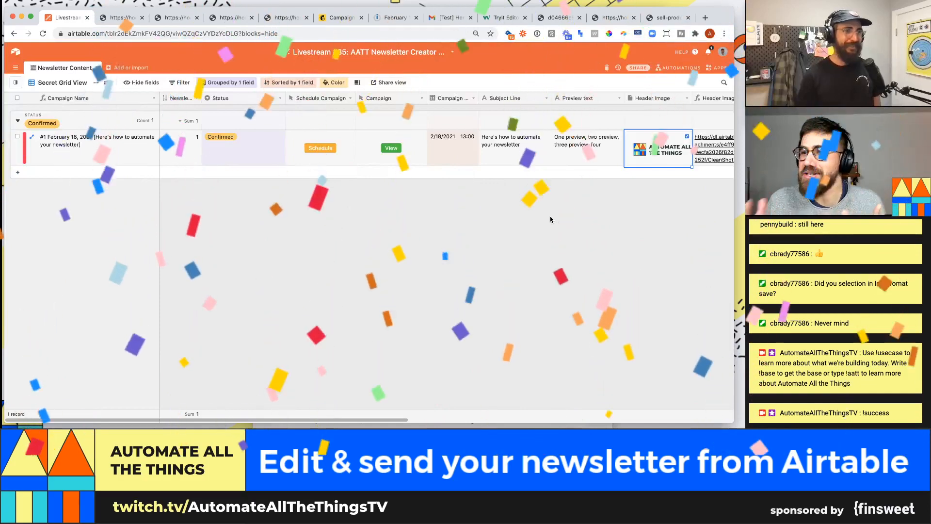
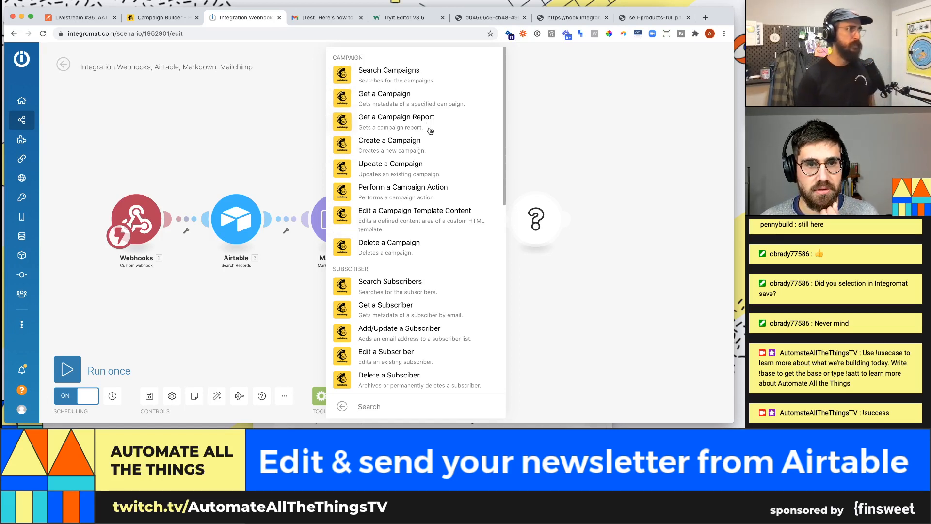
- Search the Mailchimp module's actions for 'camp', then close the module picker
{"action": "scroll", "coordinate": [430, 131], "scroll_direction": "down", "scroll_amount": 1}
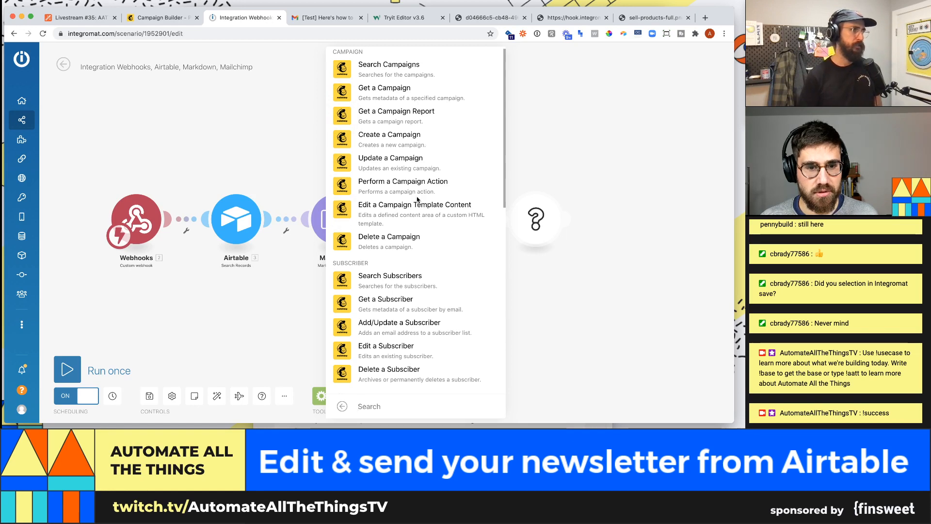
{"action": "type", "text": "camp"}
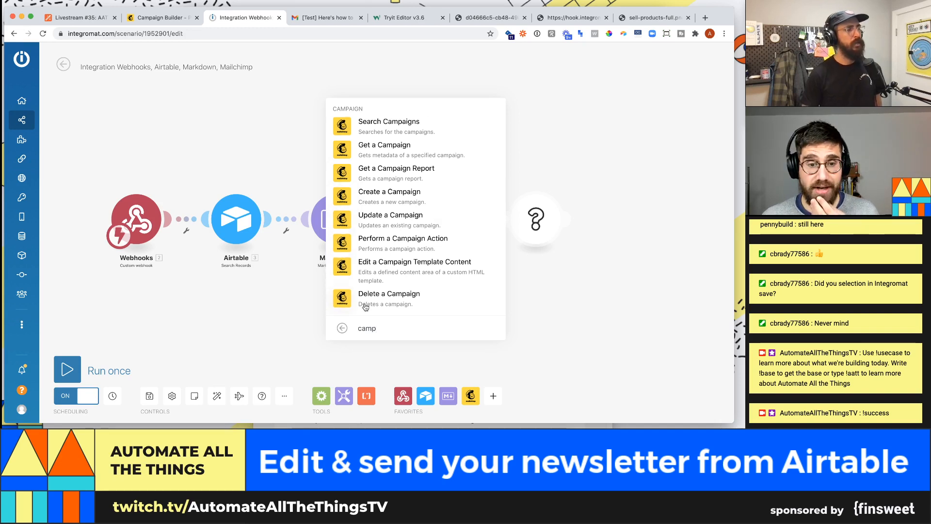
{"action": "left_click", "coordinate": [342, 329]}
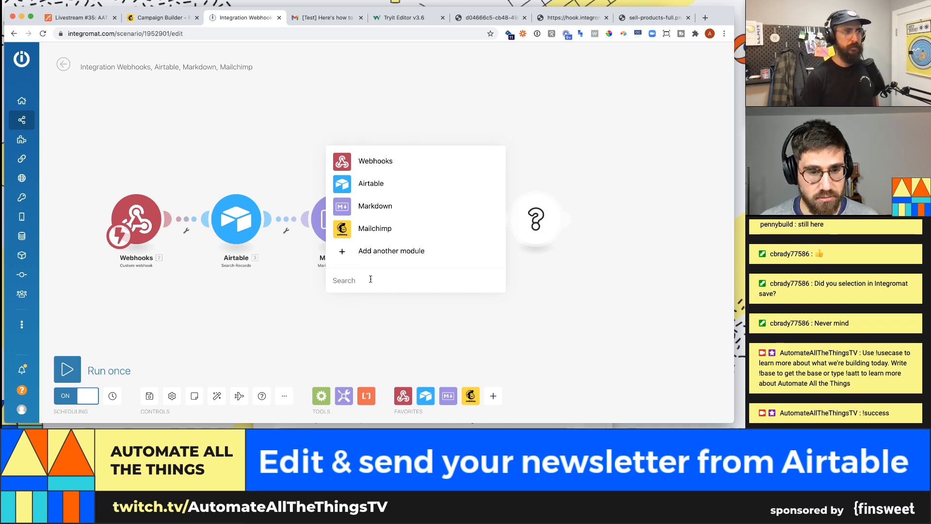
{"action": "key", "text": "Escape"}
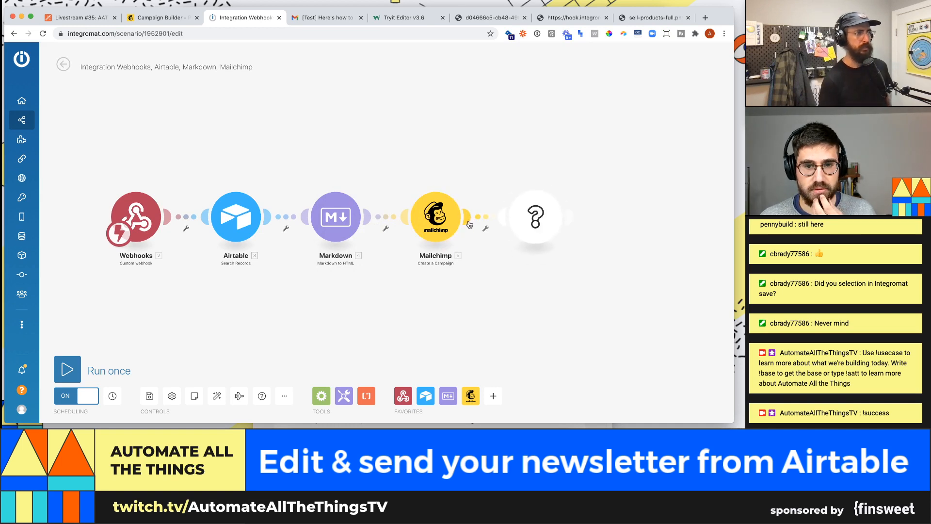
- Start a module after Create a Campaign, filter apps by 'mail', and browse legacy Mailchimp's actions
{"action": "left_click", "coordinate": [469, 224]}
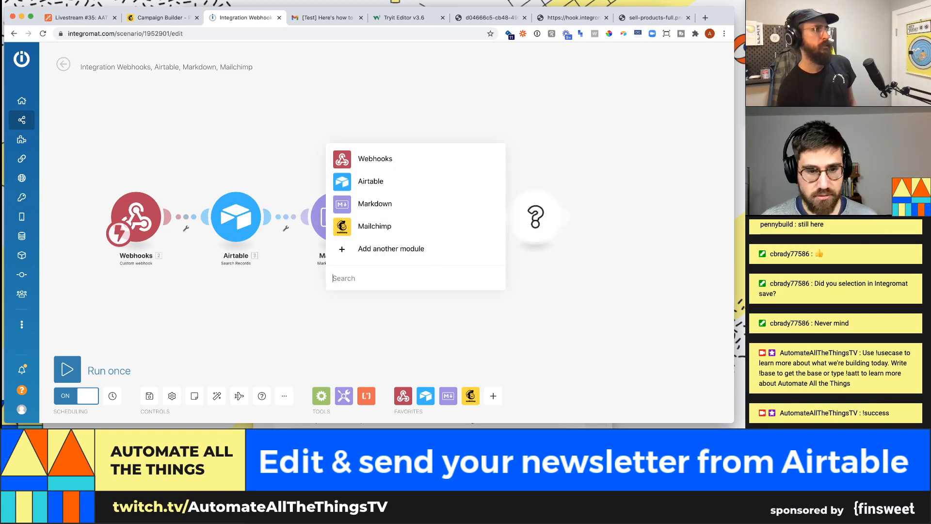
{"action": "type", "text": "mail"}
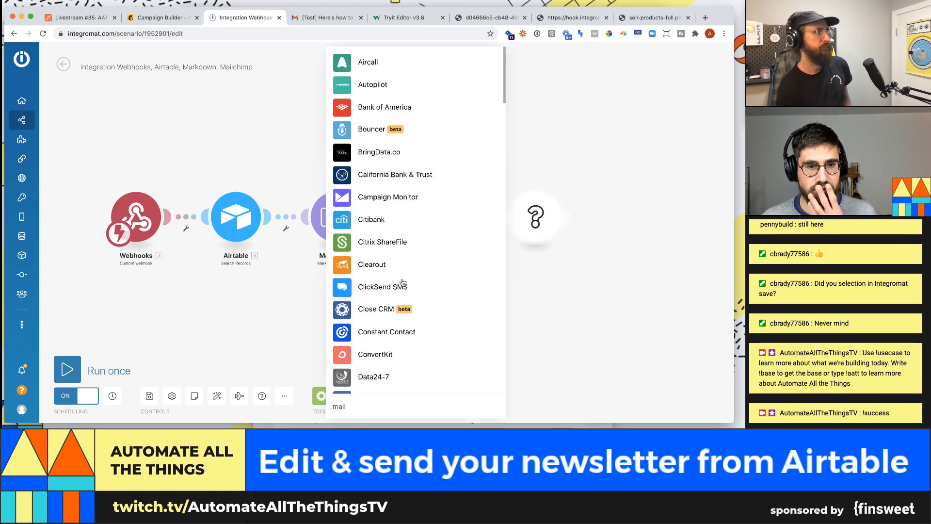
{"action": "scroll", "coordinate": [401, 301], "scroll_direction": "down", "scroll_amount": 15}
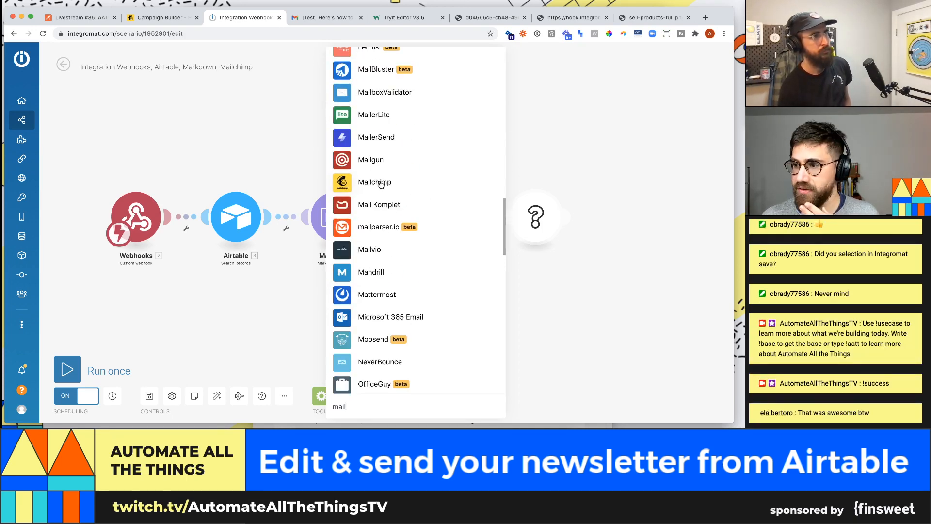
{"action": "left_click", "coordinate": [381, 183]}
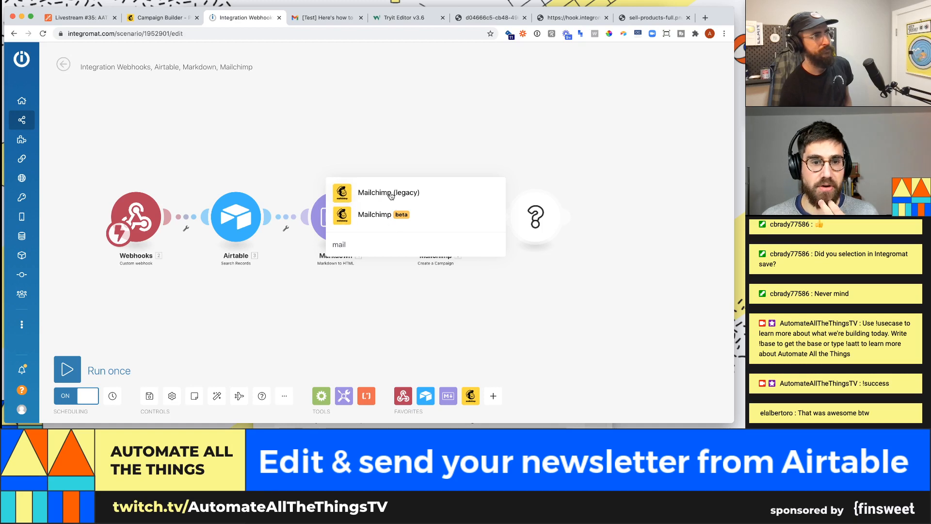
{"action": "left_click", "coordinate": [390, 194]}
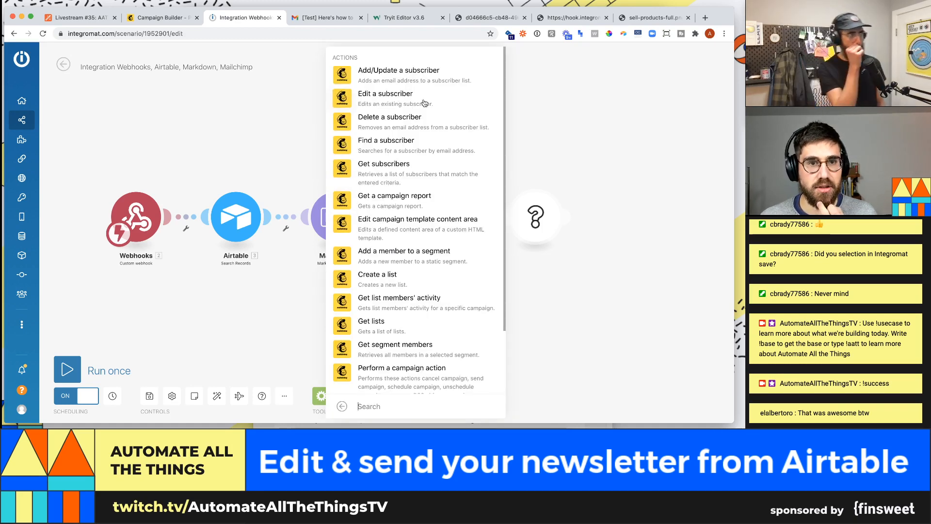
{"action": "scroll", "coordinate": [427, 125], "scroll_direction": "down", "scroll_amount": 2}
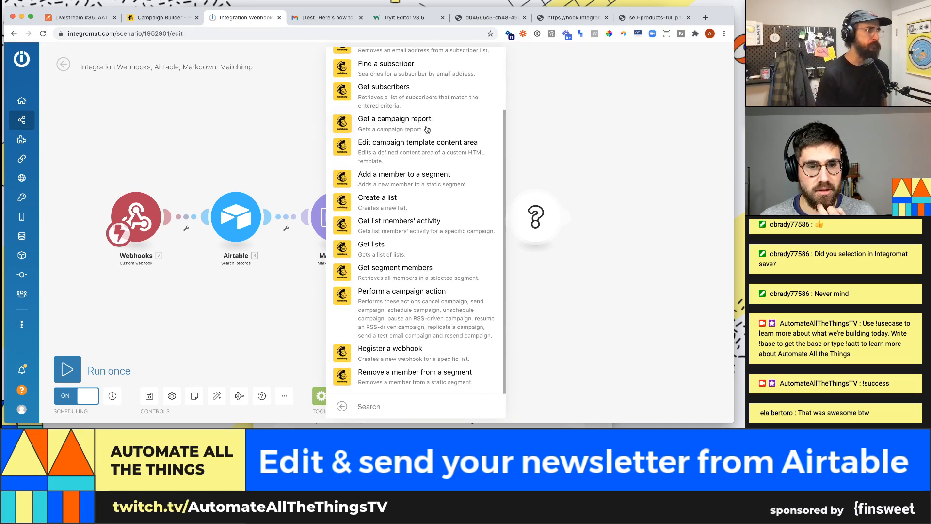
{"action": "scroll", "coordinate": [426, 136], "scroll_direction": "up", "scroll_amount": 1}
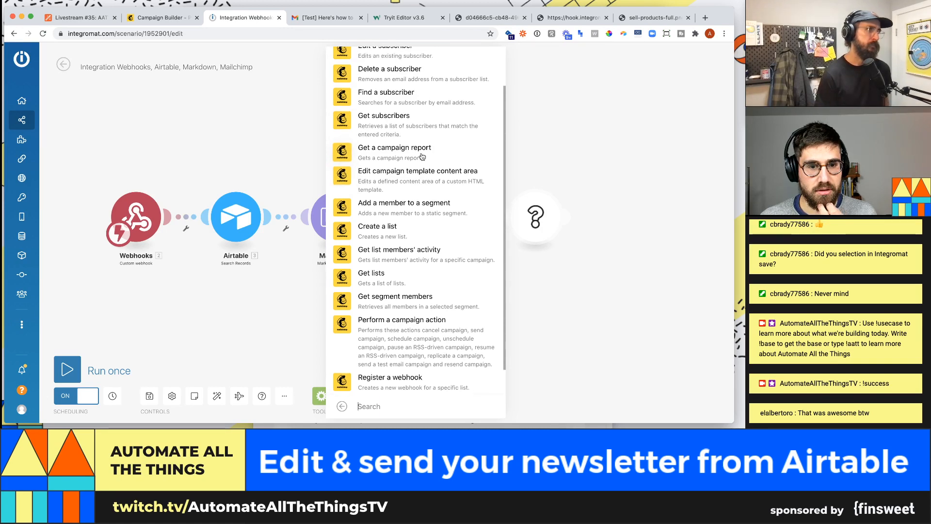
{"action": "scroll", "coordinate": [417, 125], "scroll_direction": "up", "scroll_amount": 2}
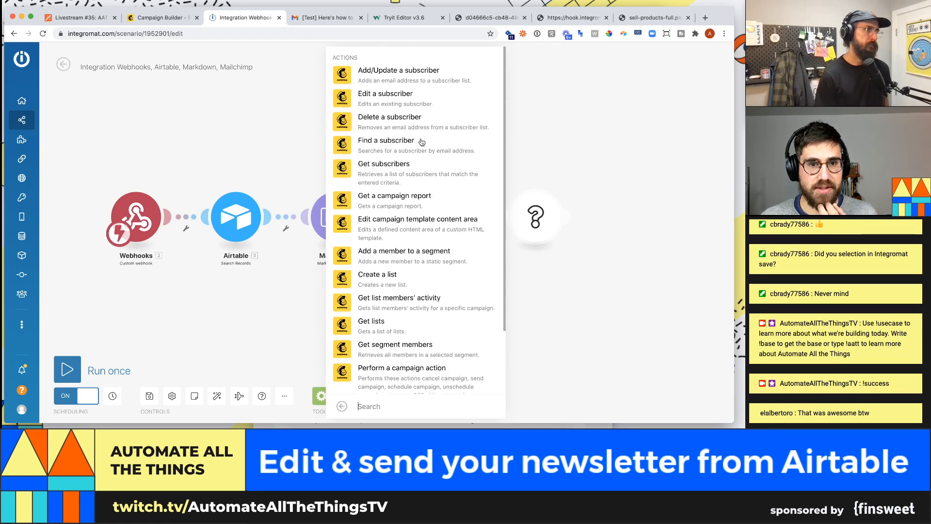
{"action": "left_click", "coordinate": [339, 405]}
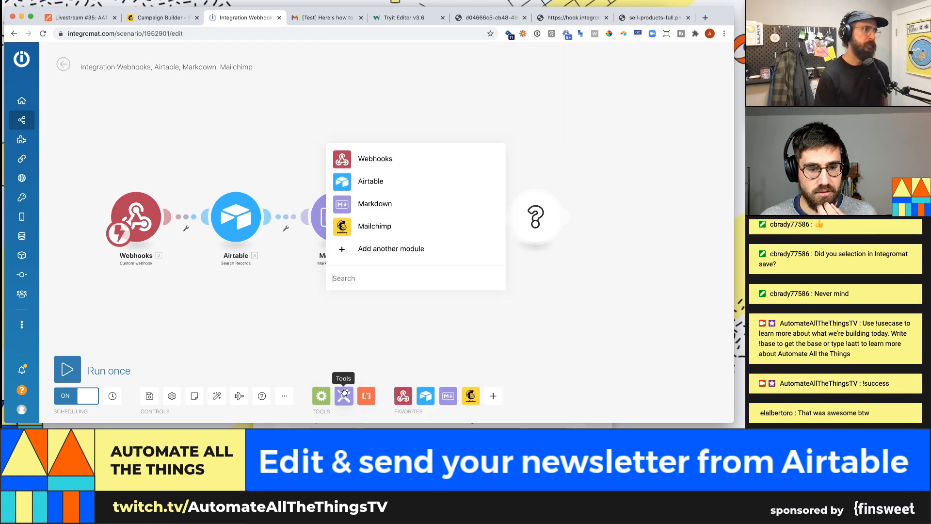
{"action": "left_click", "coordinate": [370, 227]}
{"action": "scroll", "coordinate": [384, 146], "scroll_direction": "down", "scroll_amount": 10}
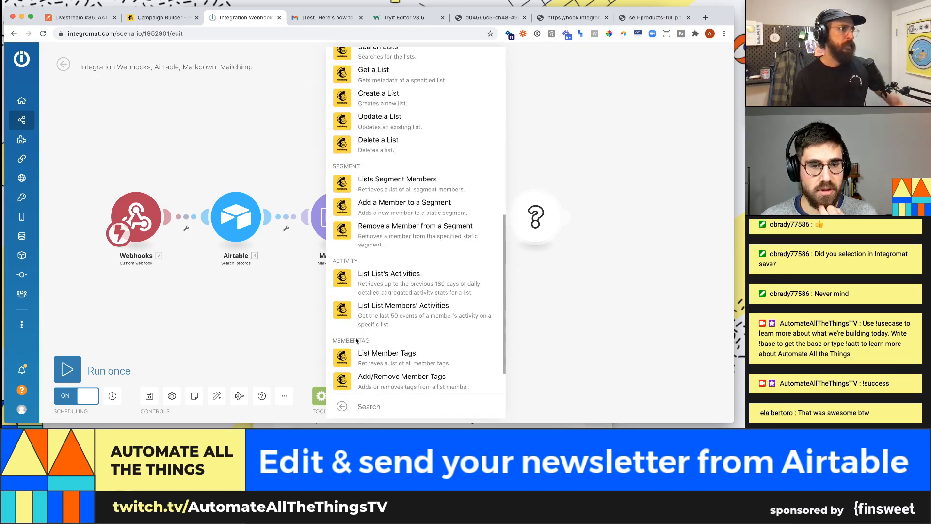
{"action": "left_click", "coordinate": [342, 406]}
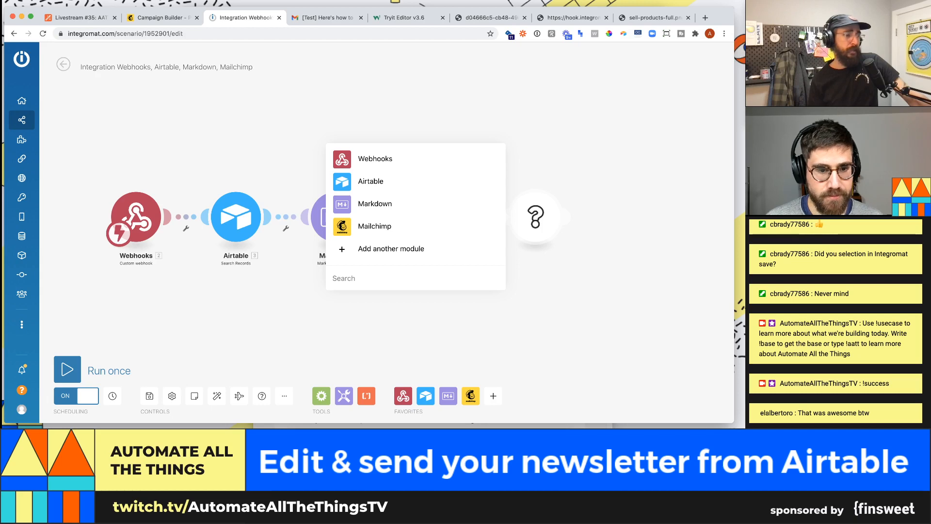
{"action": "double_click", "coordinate": [363, 267]}
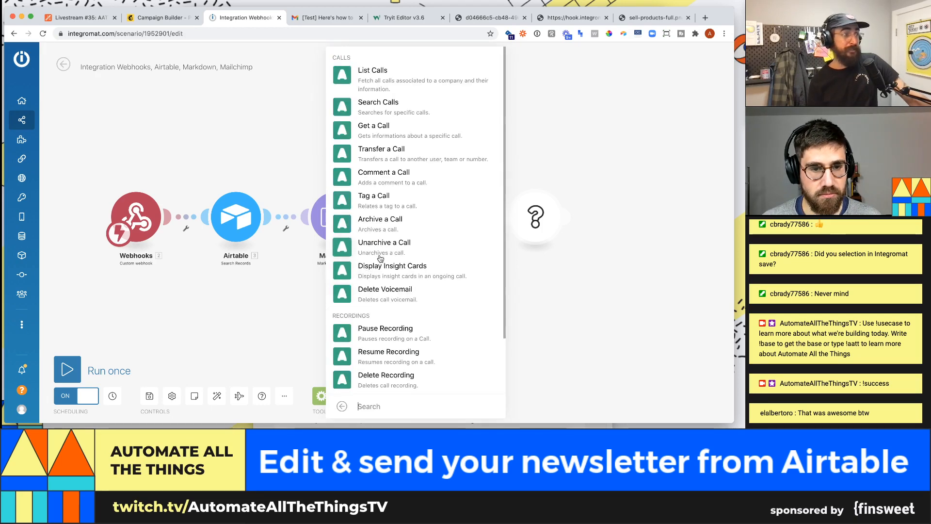
{"action": "left_click", "coordinate": [342, 406]}
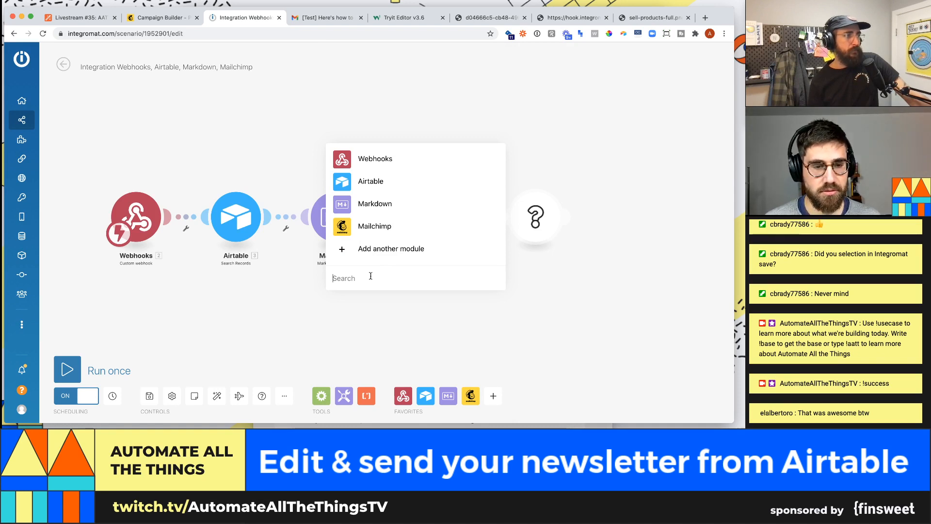
- Filter the apps by 'mail' again and choose the newer (beta) Mailchimp version
{"action": "type", "text": "mailchimp"}
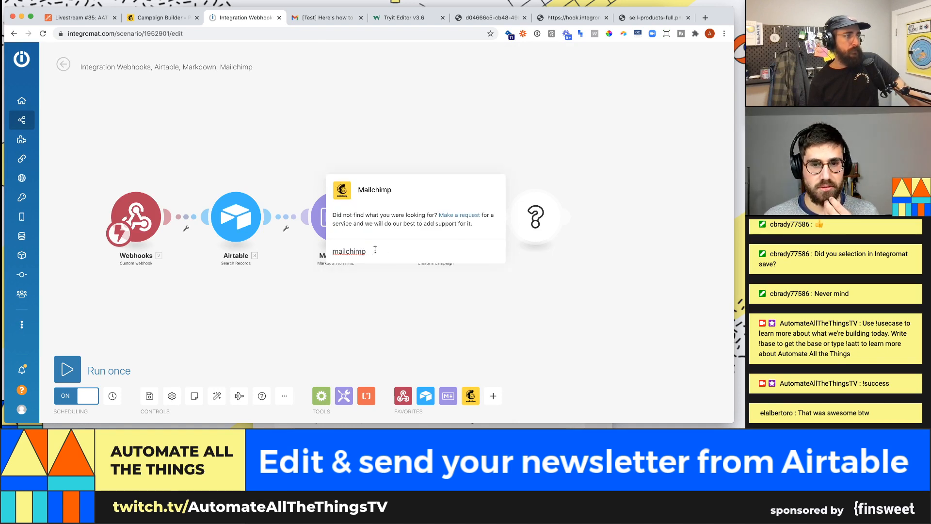
{"action": "key", "text": "super+a"}
{"action": "key", "text": "BackSpace"}
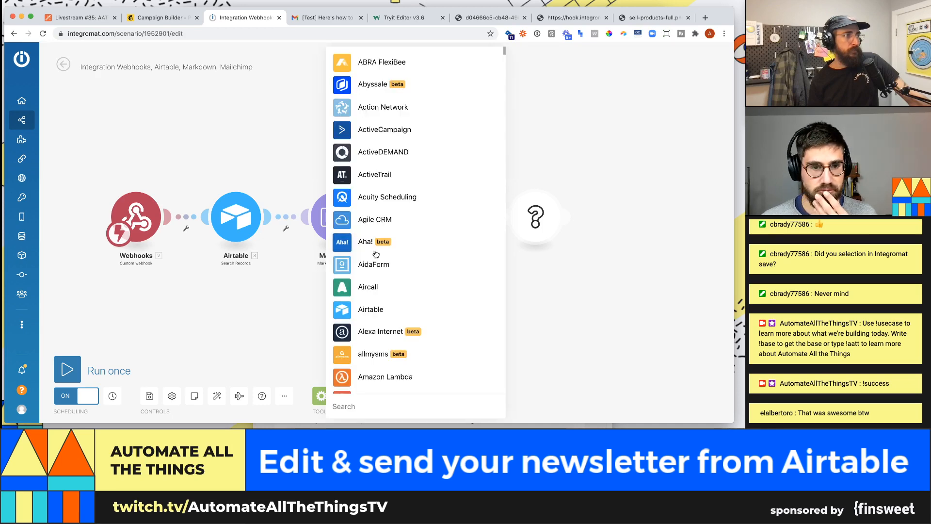
{"action": "type", "text": "mail"}
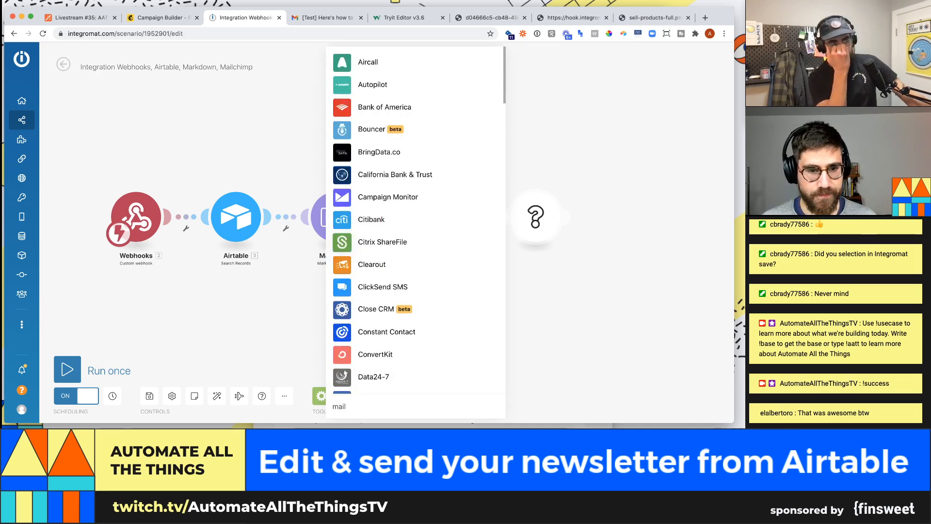
{"action": "scroll", "coordinate": [374, 243], "scroll_direction": "down", "scroll_amount": 20}
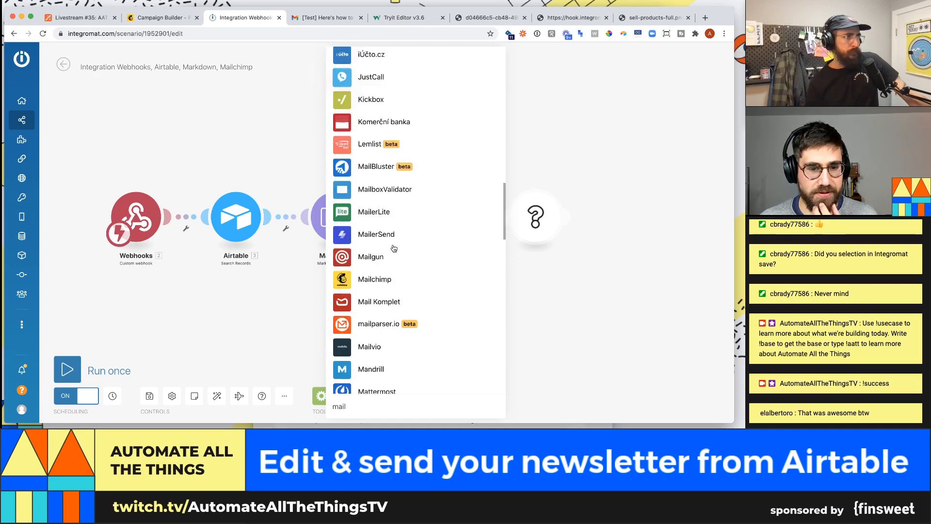
{"action": "left_click", "coordinate": [376, 283]}
{"action": "left_click", "coordinate": [368, 217]}
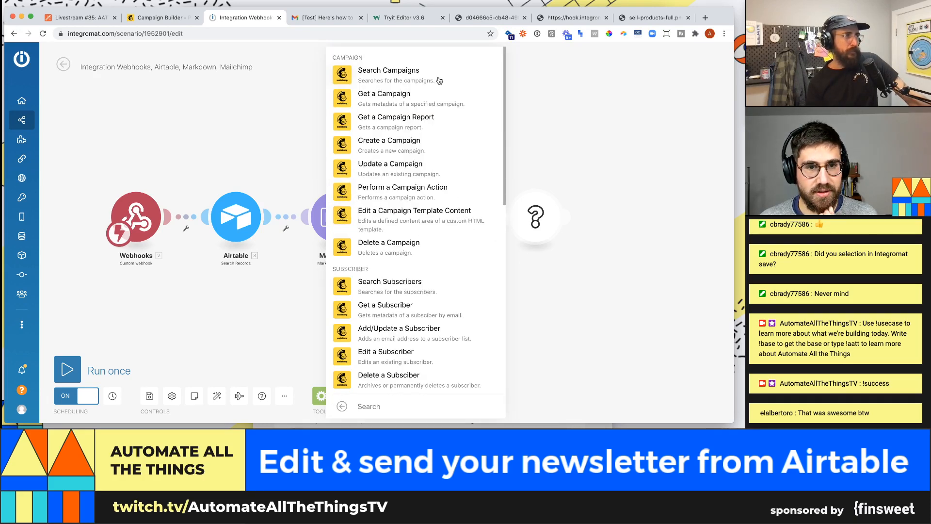
- Add Perform a Campaign Action mapping Create a Campaign's Campaign ID, with action Schedule a campaign
{"action": "left_click", "coordinate": [436, 195]}
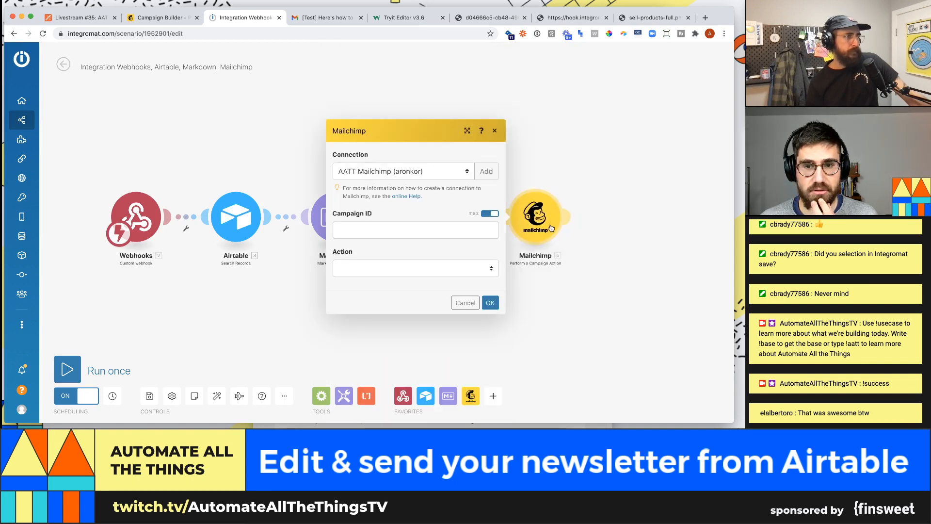
{"action": "left_click", "coordinate": [410, 234]}
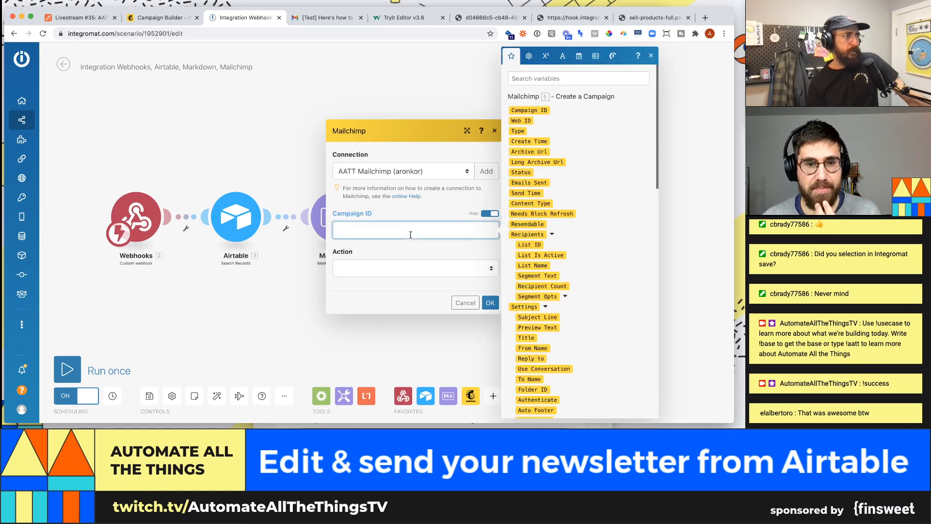
{"action": "scroll", "coordinate": [551, 192], "scroll_direction": "down", "scroll_amount": 15}
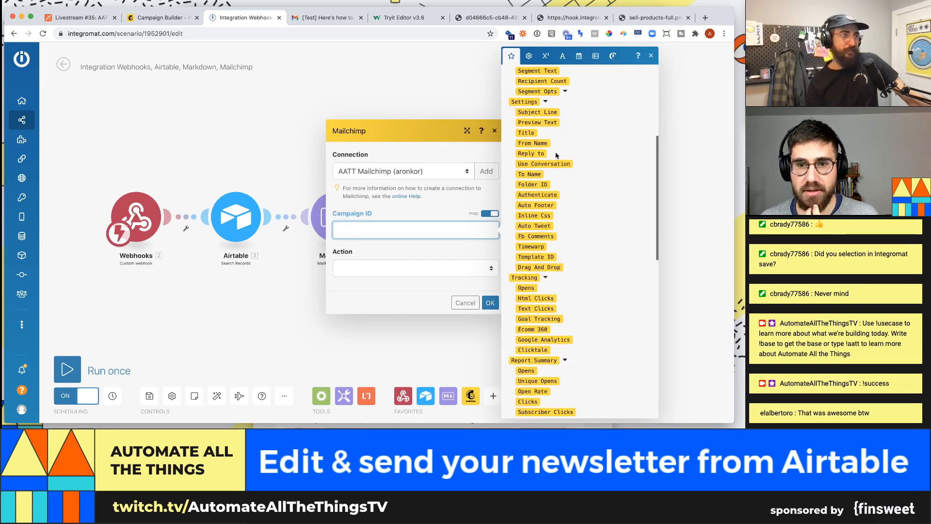
{"action": "scroll", "coordinate": [545, 233], "scroll_direction": "down", "scroll_amount": 1}
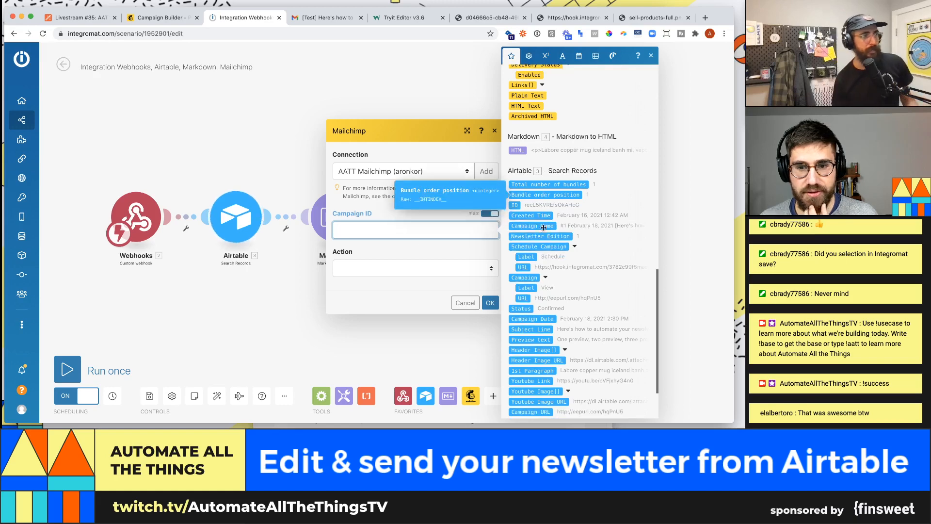
{"action": "scroll", "coordinate": [539, 212], "scroll_direction": "up", "scroll_amount": 10}
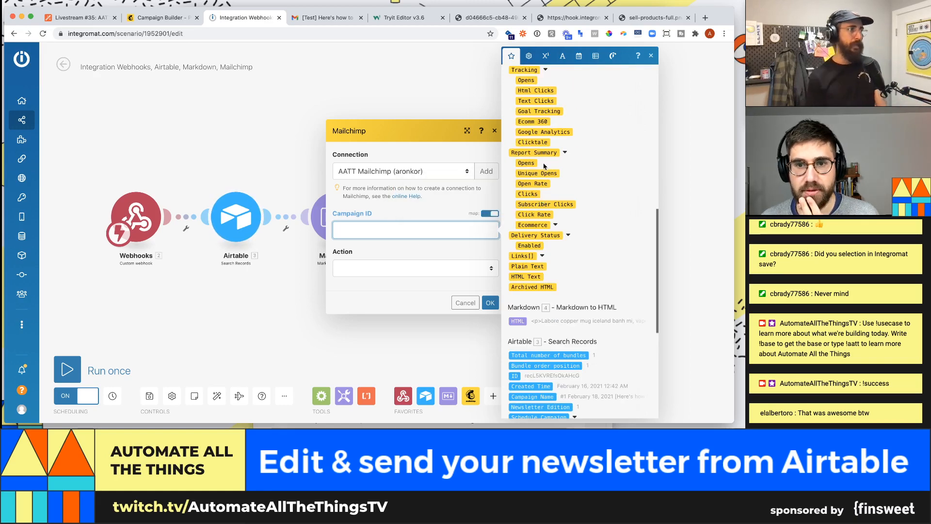
{"action": "scroll", "coordinate": [542, 160], "scroll_direction": "up", "scroll_amount": 15}
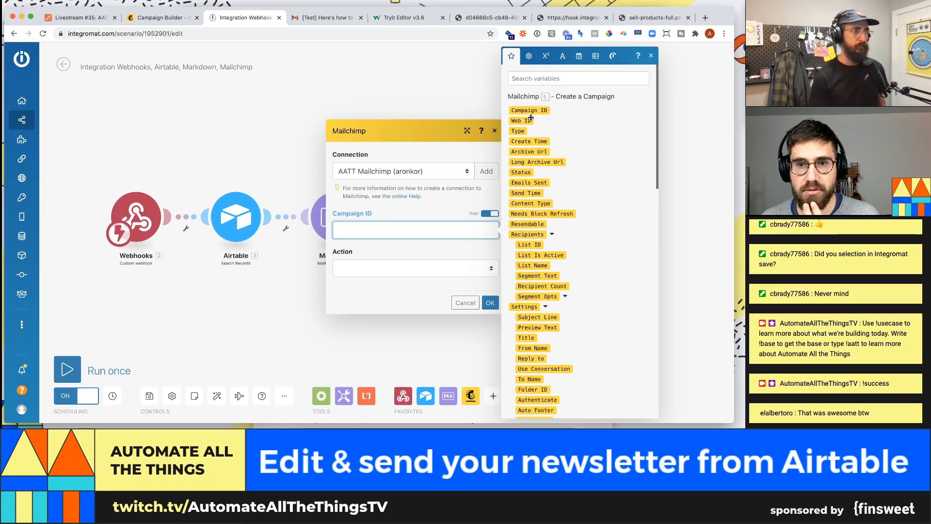
{"action": "left_click", "coordinate": [530, 110]}
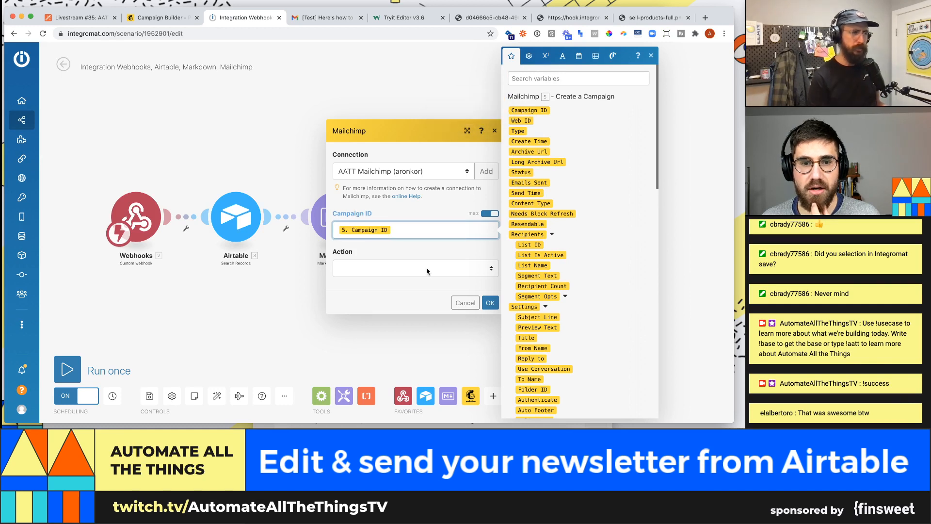
{"action": "left_click", "coordinate": [439, 268]}
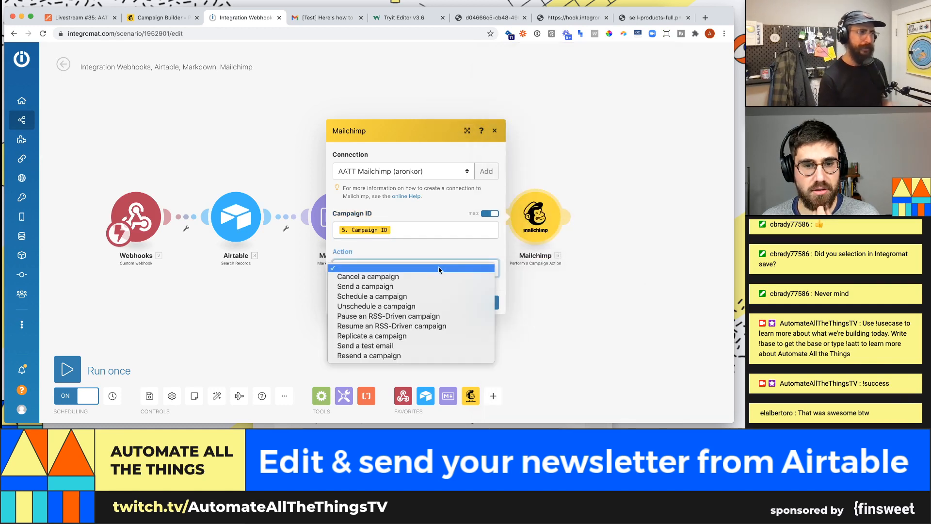
{"action": "left_click", "coordinate": [441, 296]}
{"action": "left_click", "coordinate": [408, 234]}
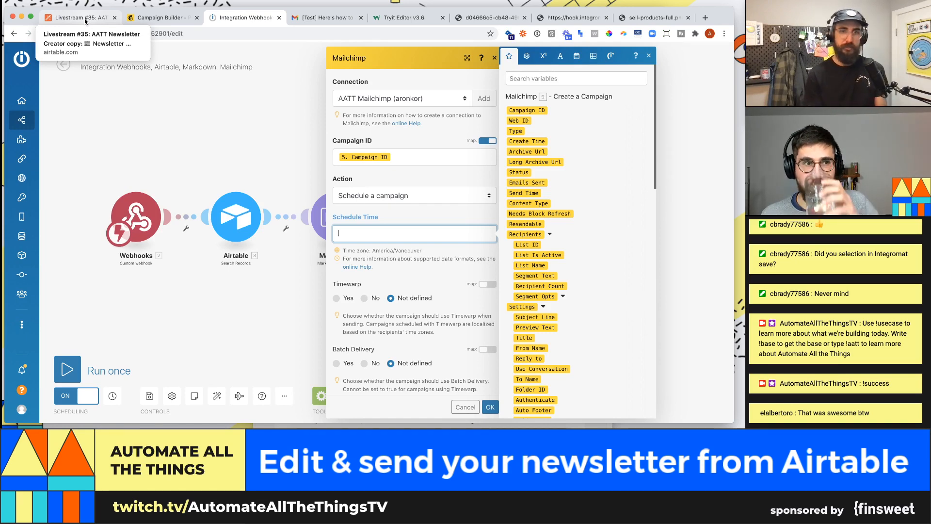
- In Airtable, check the Campaign Date field's date and 24-hour time settings, then cancel
{"action": "left_click", "coordinate": [78, 17]}
{"action": "left_click", "coordinate": [474, 139]}
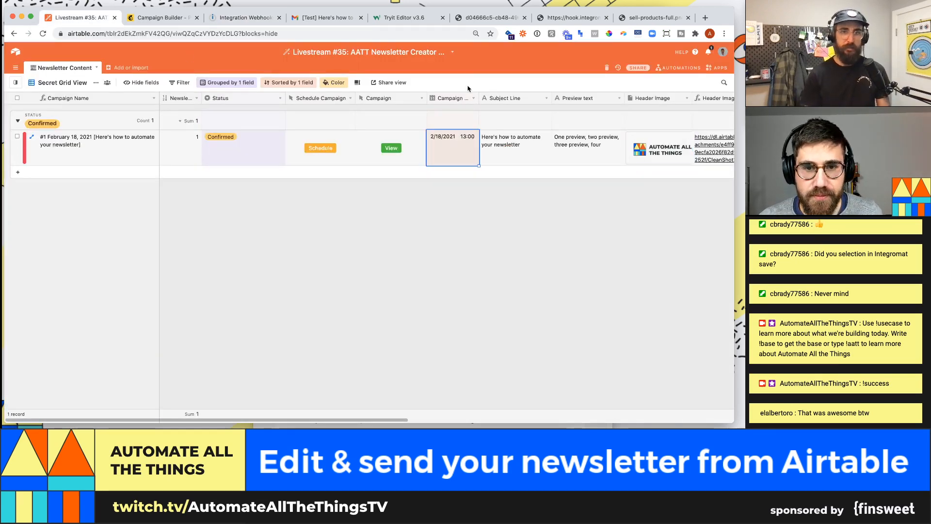
{"action": "left_click", "coordinate": [470, 103]}
{"action": "left_click", "coordinate": [480, 109]}
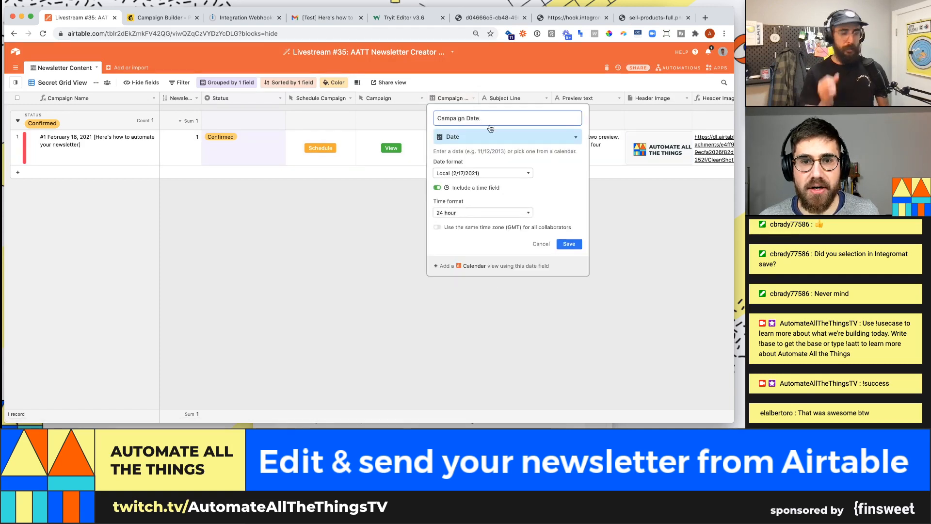
{"action": "left_click", "coordinate": [637, 290]}
- Expand the 2/18/2021 13:00 newsletter record and scroll through its fields
{"action": "left_click", "coordinate": [469, 150]}
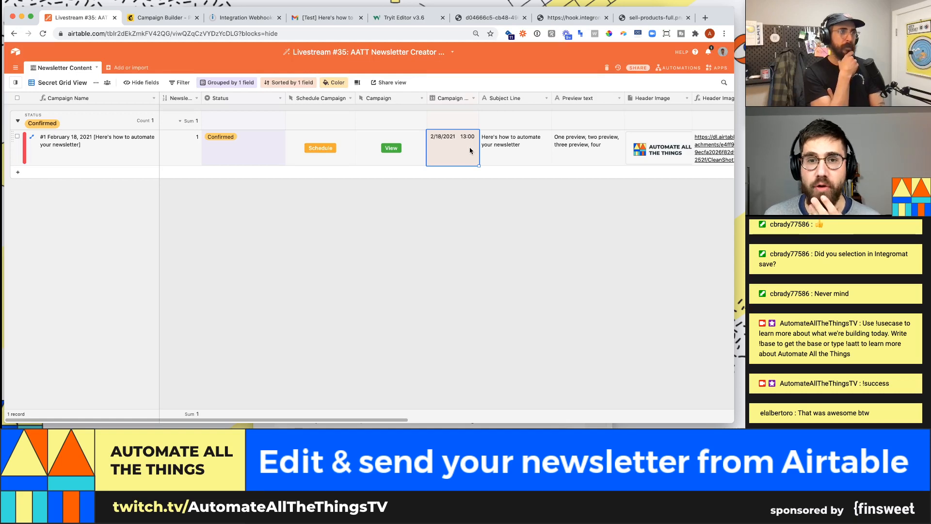
{"action": "key", "text": "space"}
{"action": "scroll", "coordinate": [337, 241], "scroll_direction": "down", "scroll_amount": 8}
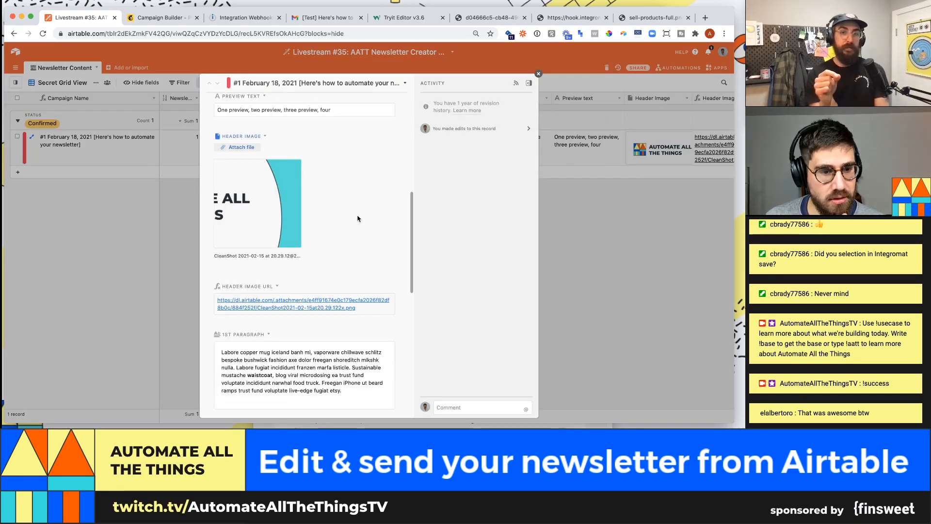
{"action": "scroll", "coordinate": [358, 219], "scroll_direction": "down", "scroll_amount": 10}
{"action": "scroll", "coordinate": [238, 147], "scroll_direction": "up", "scroll_amount": 2}
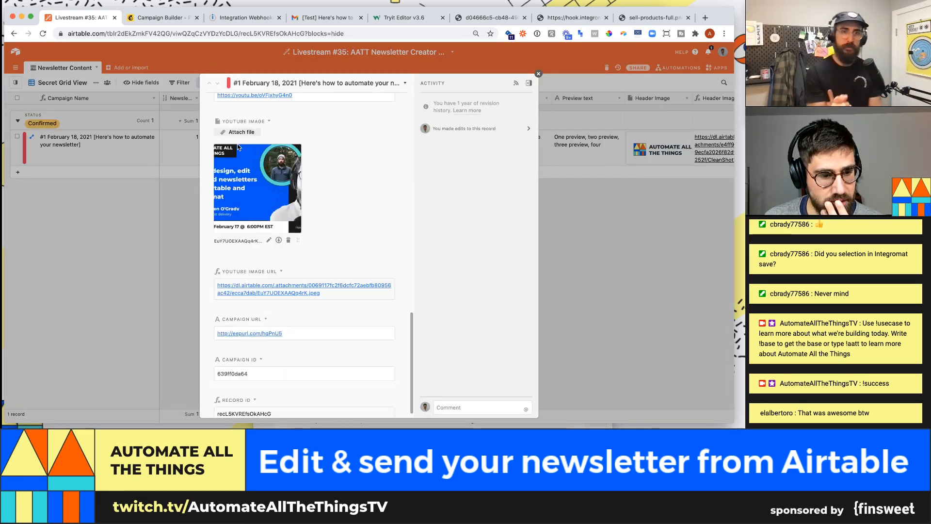
- Pass through the Mailchimp campaign builder tab back to the Integromat scenario
{"action": "left_click", "coordinate": [160, 17]}
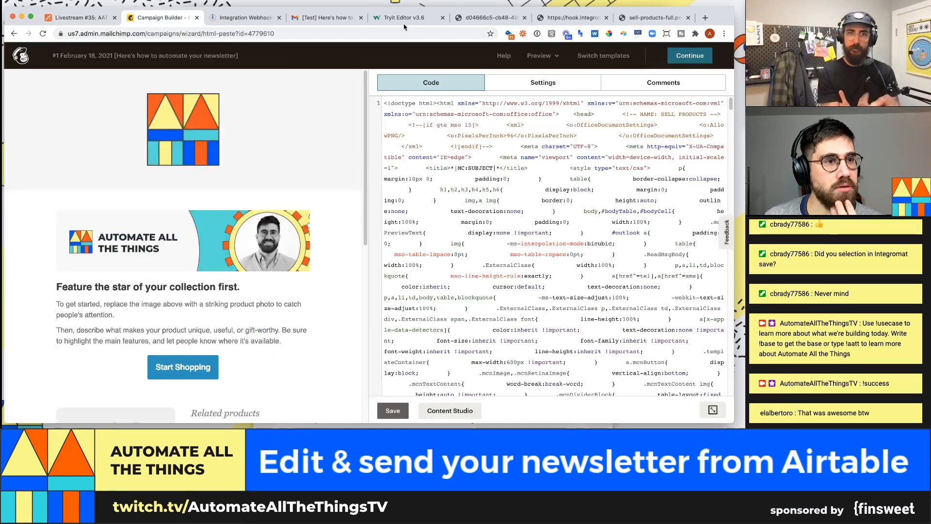
{"action": "left_click", "coordinate": [257, 18]}
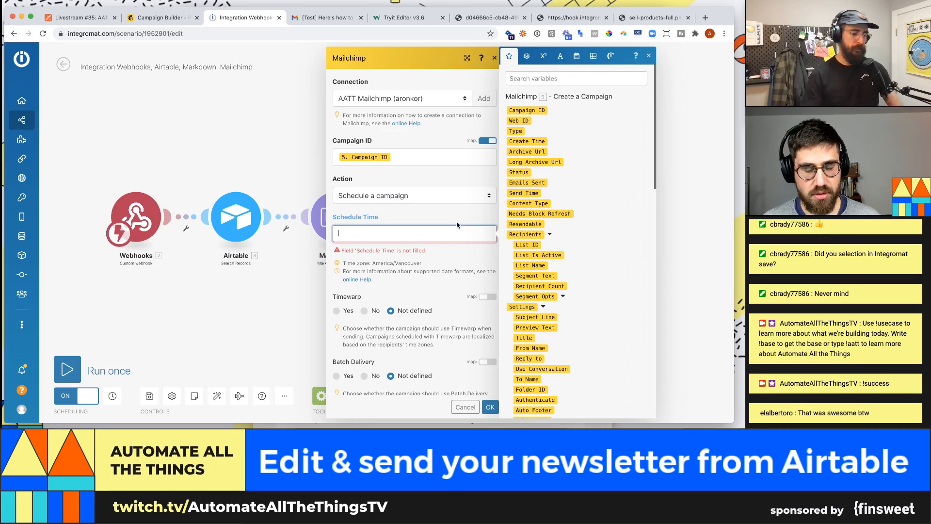
- Insert the formatDate function from the Date and time functions into Schedule Time
{"action": "left_click", "coordinate": [548, 78]}
{"action": "type", "text": "date"}
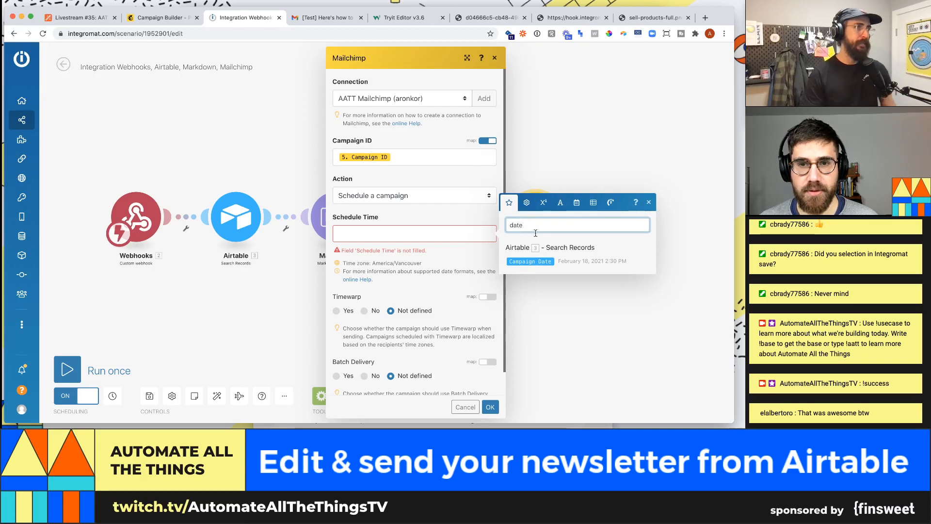
{"action": "key", "text": "BackSpace"}
{"action": "left_click", "coordinate": [453, 228]}
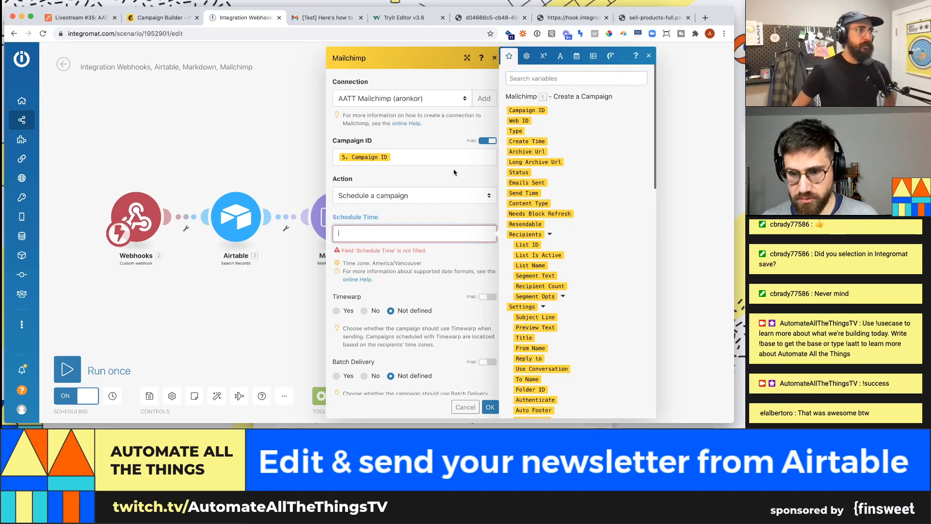
{"action": "left_click", "coordinate": [476, 87]}
{"action": "left_click", "coordinate": [464, 231]}
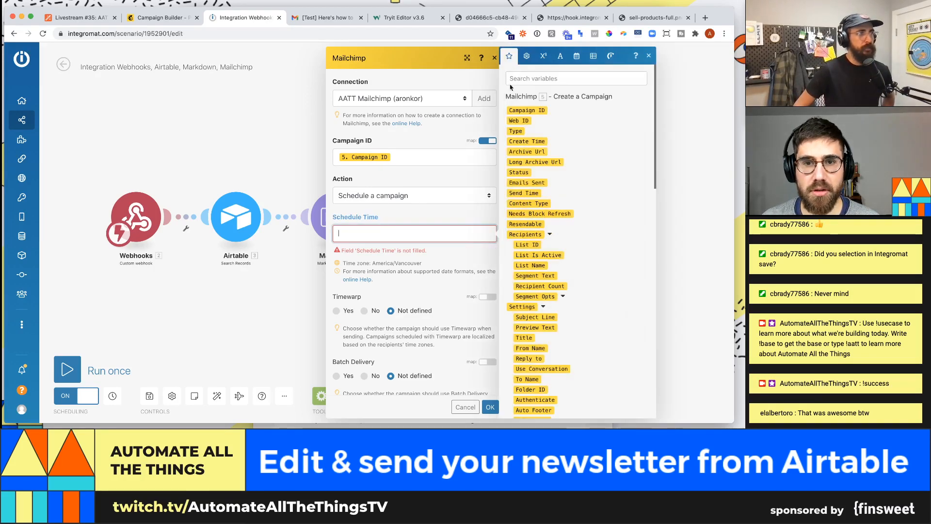
{"action": "left_click", "coordinate": [526, 61]}
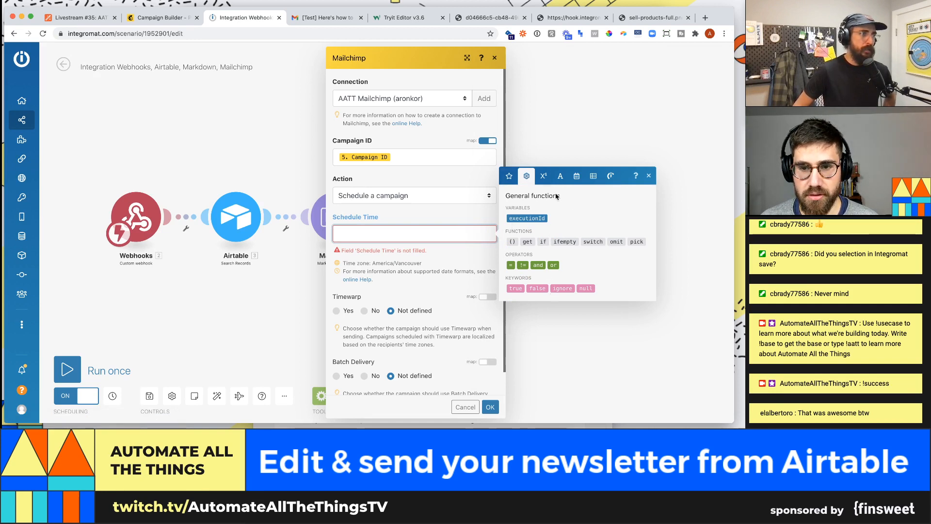
{"action": "left_click", "coordinate": [593, 177]}
{"action": "left_click", "coordinate": [574, 184]}
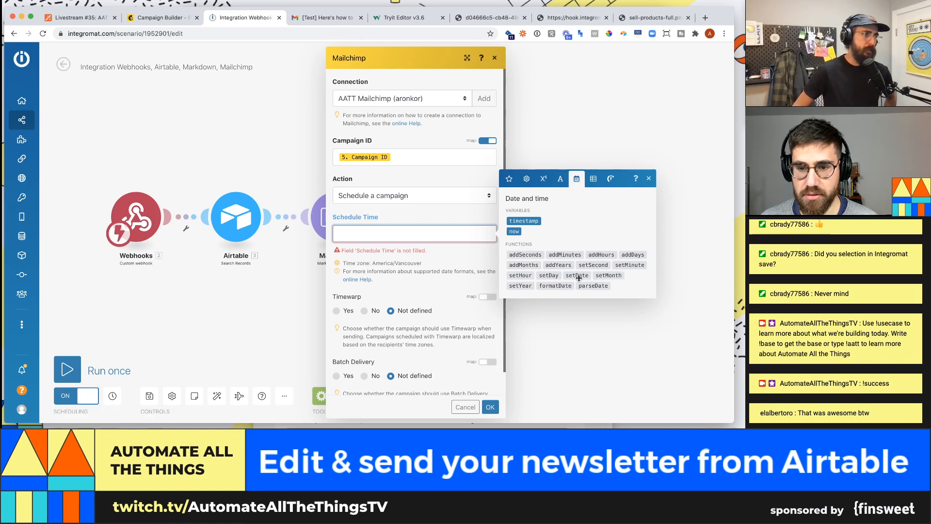
{"action": "left_click", "coordinate": [562, 285]}
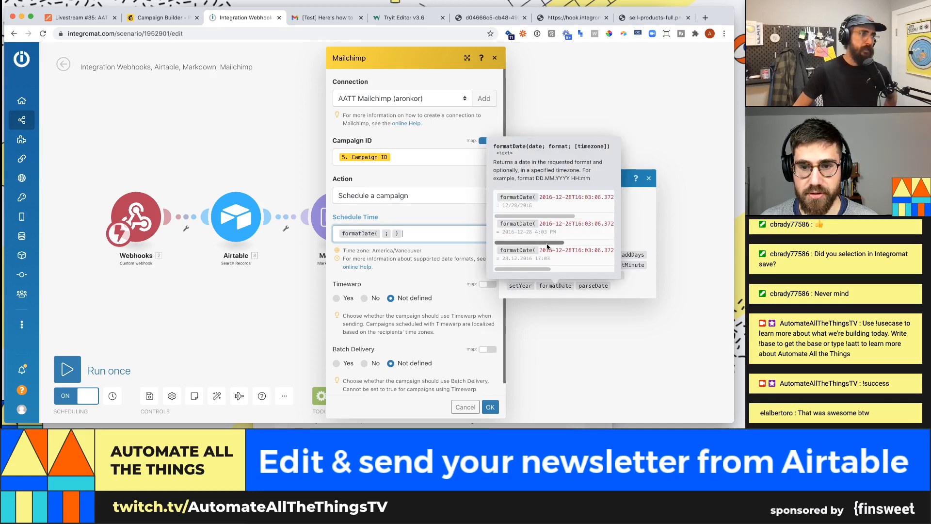
{"action": "mouse_move", "coordinate": [547, 243]}
{"action": "left_mouse_down"}
{"action": "mouse_move", "coordinate": [596, 241]}
{"action": "mouse_move", "coordinate": [544, 241]}
{"action": "left_mouse_up"}
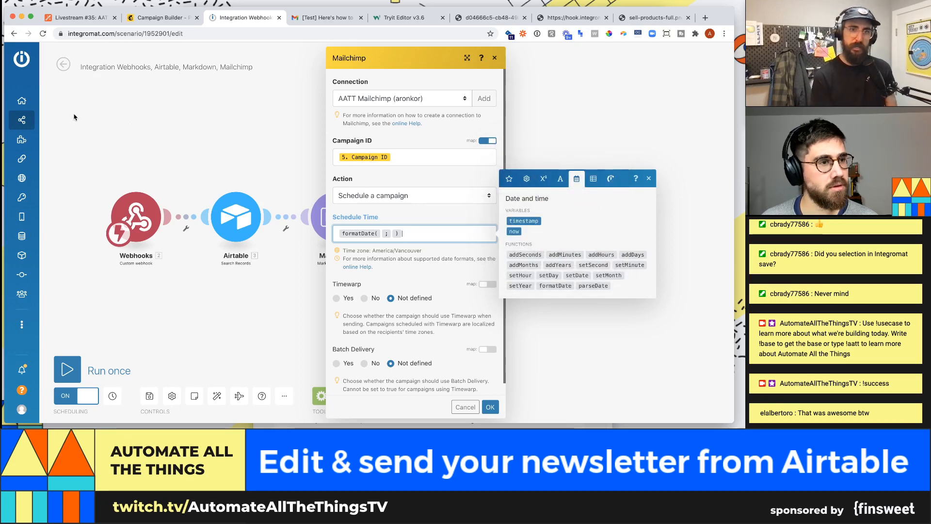
- Open the organization dashboard in a new tab and show the All scenarios list
{"action": "left_click", "coordinate": [22, 104]}
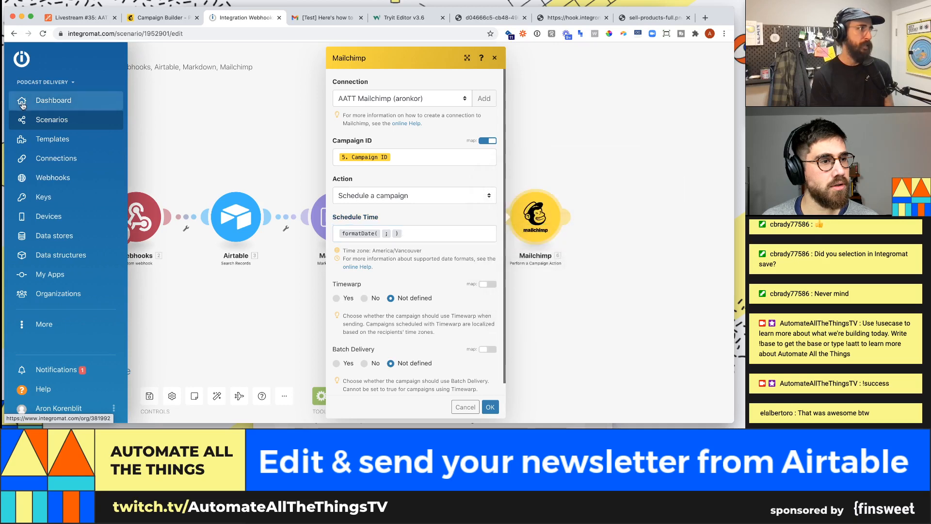
{"action": "left_click", "coordinate": [22, 105], "text": "super"}
{"action": "left_click", "coordinate": [284, 18]}
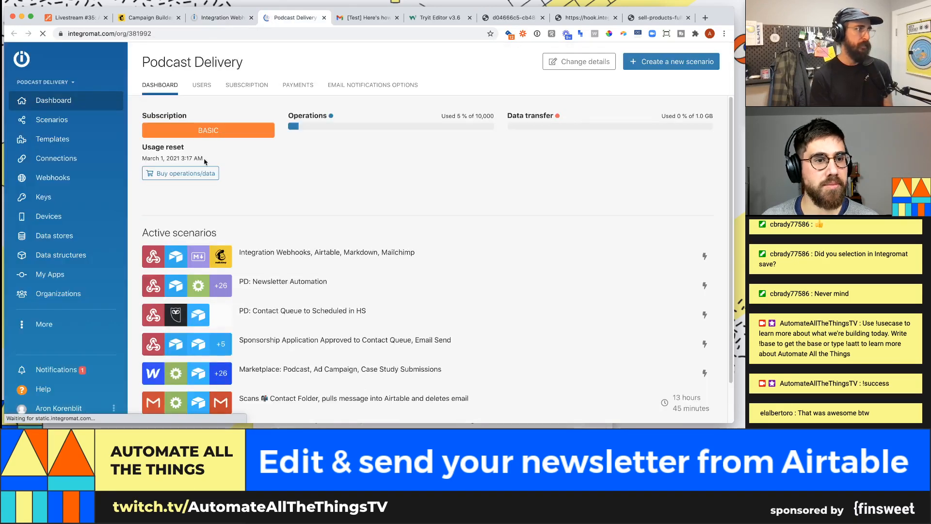
{"action": "left_click", "coordinate": [52, 119]}
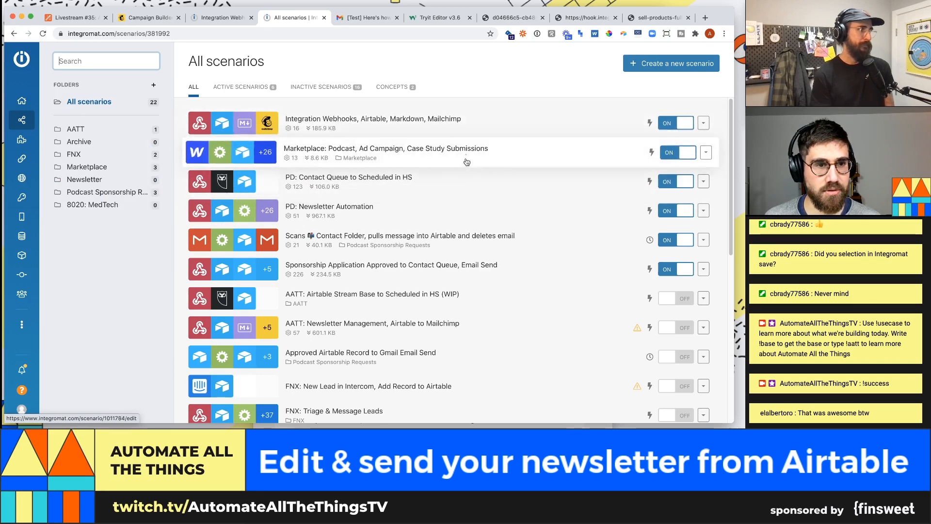
- Peek at the Marketplace scenario, go back, and open AATT: Newsletter Management, Airtable to Mailchimp
{"action": "scroll", "coordinate": [469, 156], "scroll_direction": "down", "scroll_amount": 1}
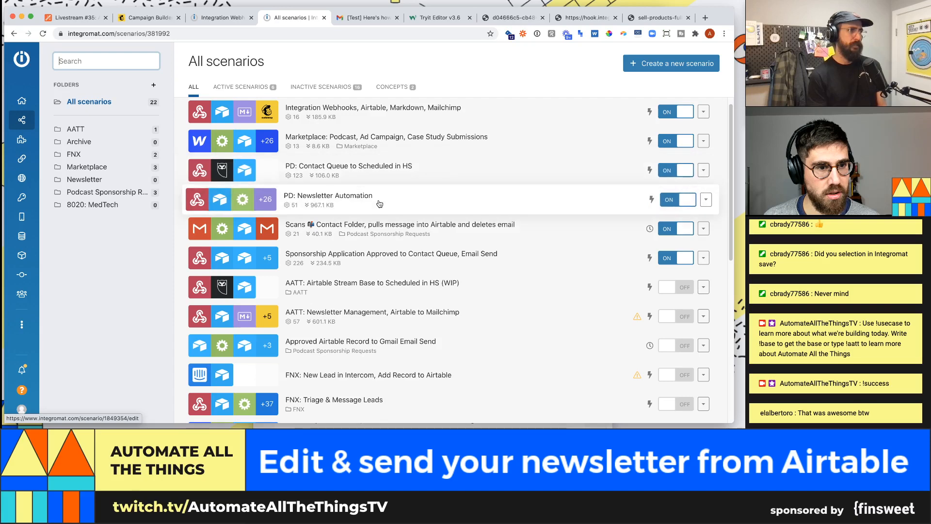
{"action": "left_click", "coordinate": [365, 150]}
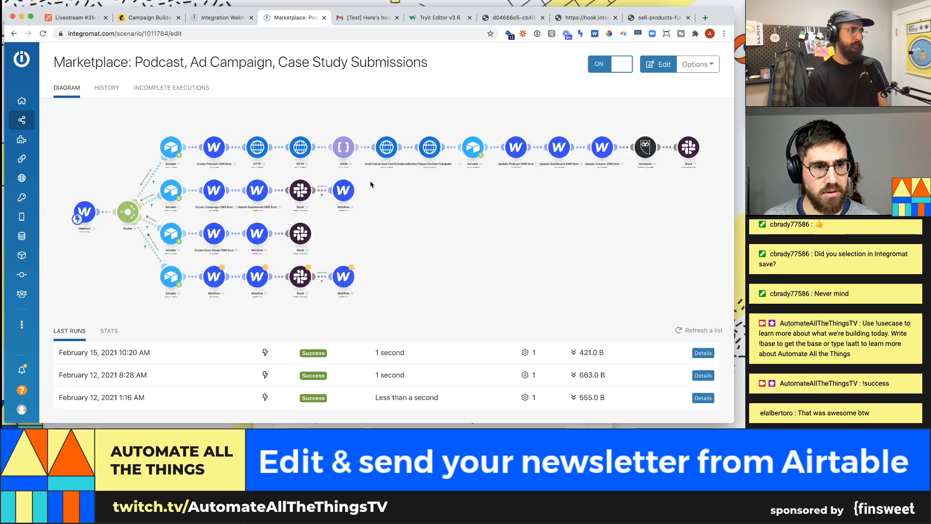
{"action": "key", "text": "super+Left"}
{"action": "scroll", "coordinate": [412, 184], "scroll_direction": "down", "scroll_amount": 1}
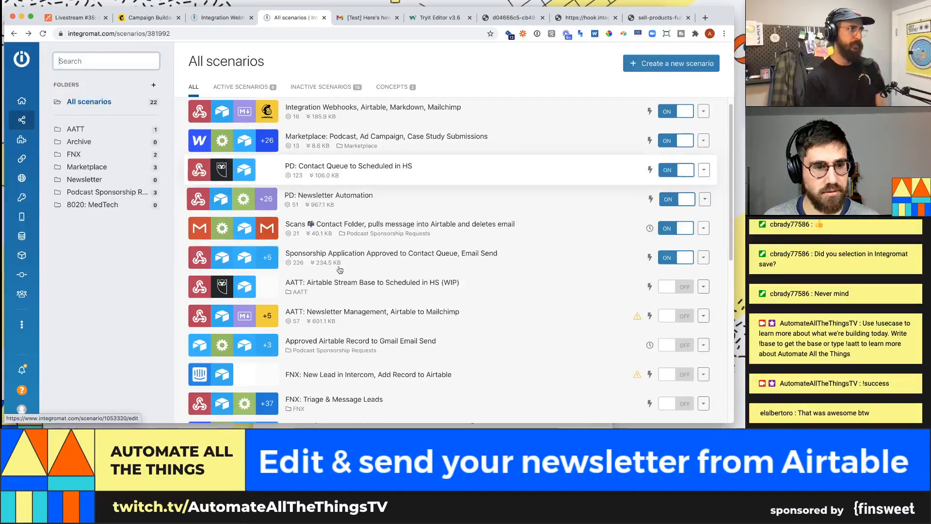
{"action": "left_click", "coordinate": [353, 321]}
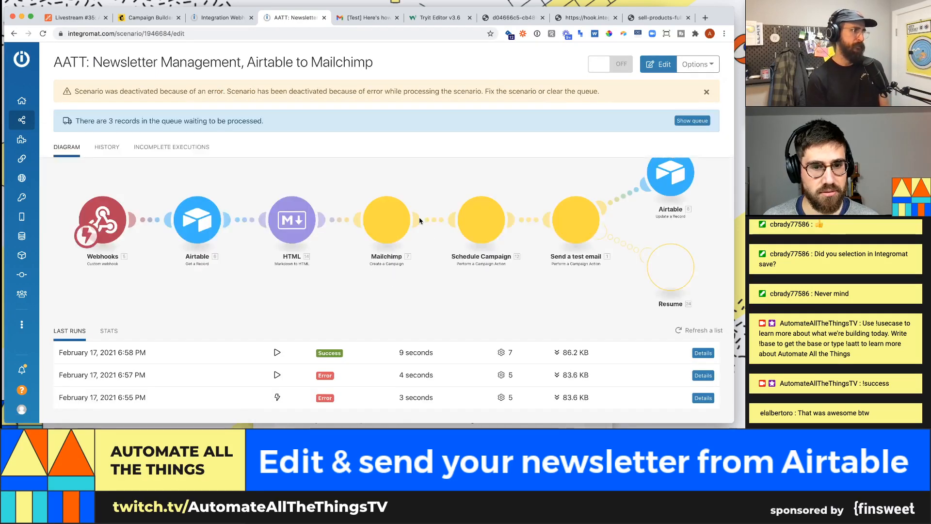
- Edit the old scenario and inspect its Schedule Campaign module's Schedule Time mapped to Campaign Date
{"action": "left_click", "coordinate": [484, 226]}
{"action": "left_click", "coordinate": [487, 217]}
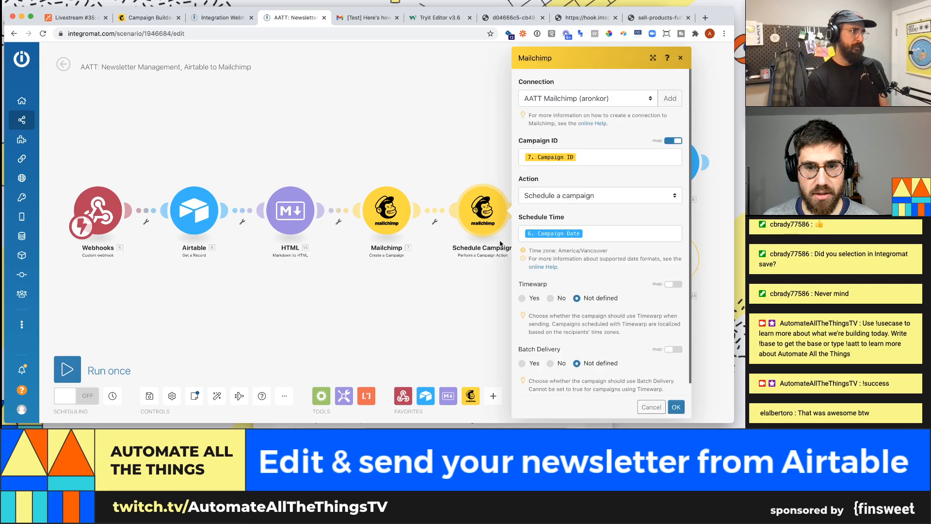
{"action": "left_click", "coordinate": [587, 226]}
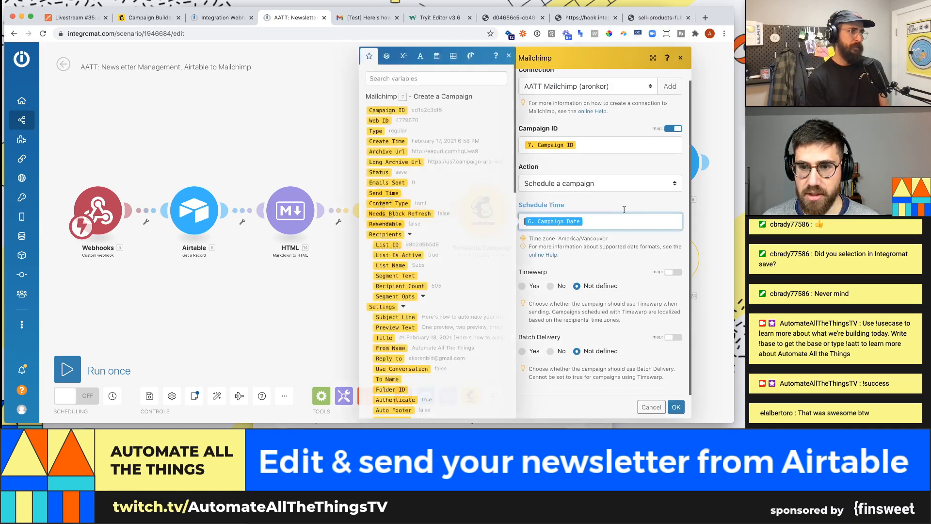
{"action": "left_click", "coordinate": [436, 56]}
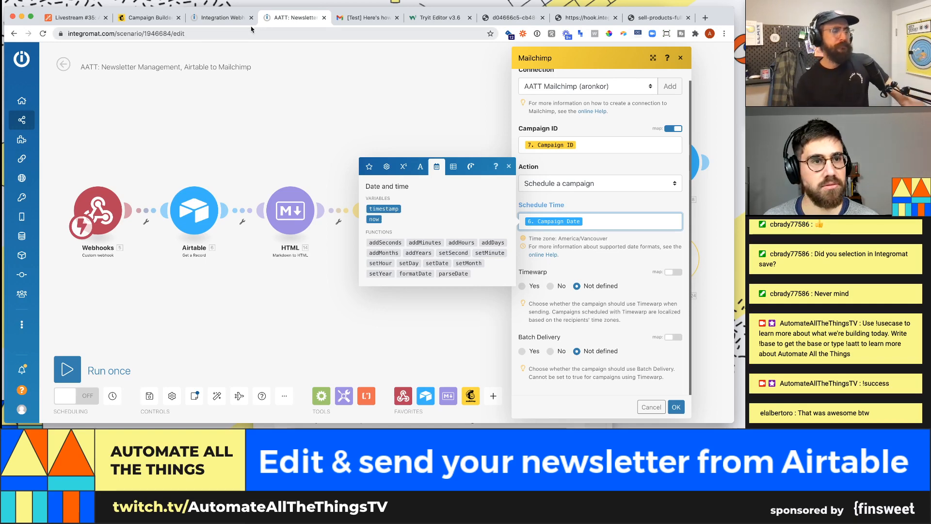
- Back in the new scenario, clear the formatDate formula so Schedule Time is empty
{"action": "left_click", "coordinate": [222, 17]}
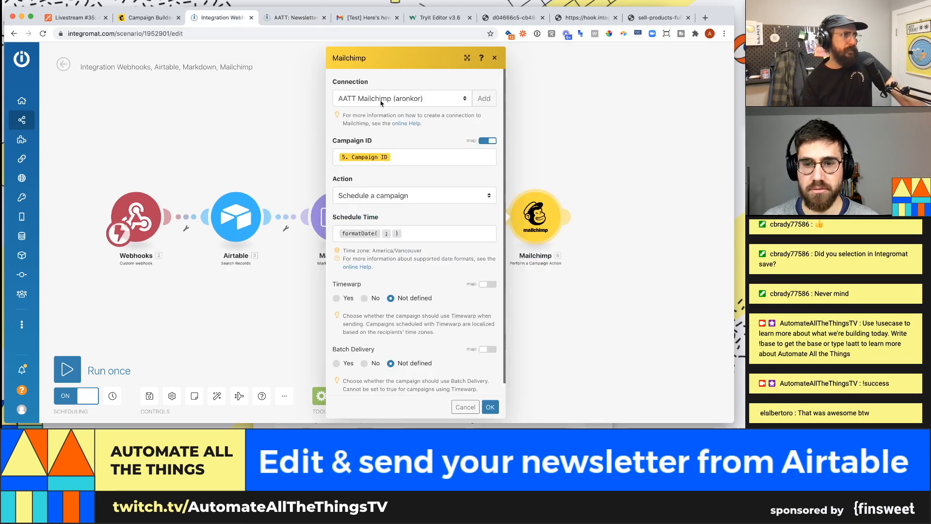
{"action": "left_click", "coordinate": [365, 227]}
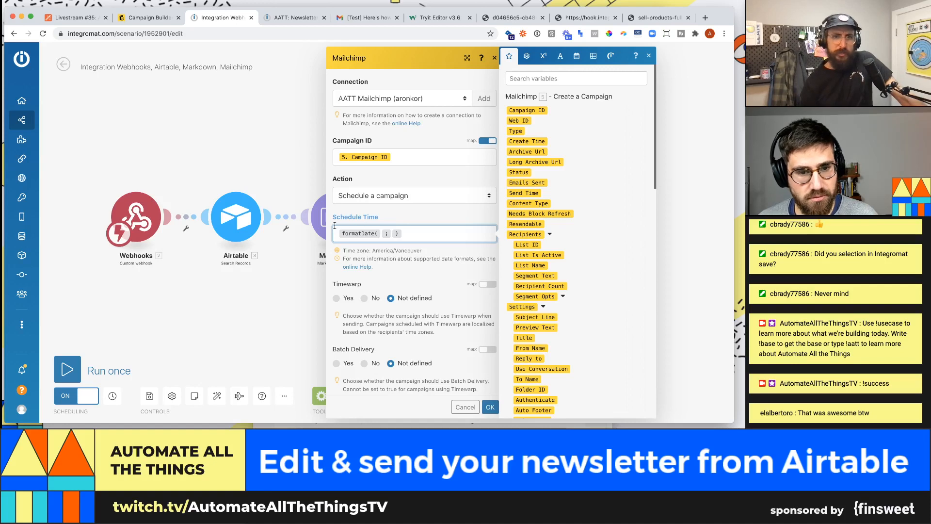
{"action": "key", "text": "BackSpace"}
{"action": "type", "text": "ca"}
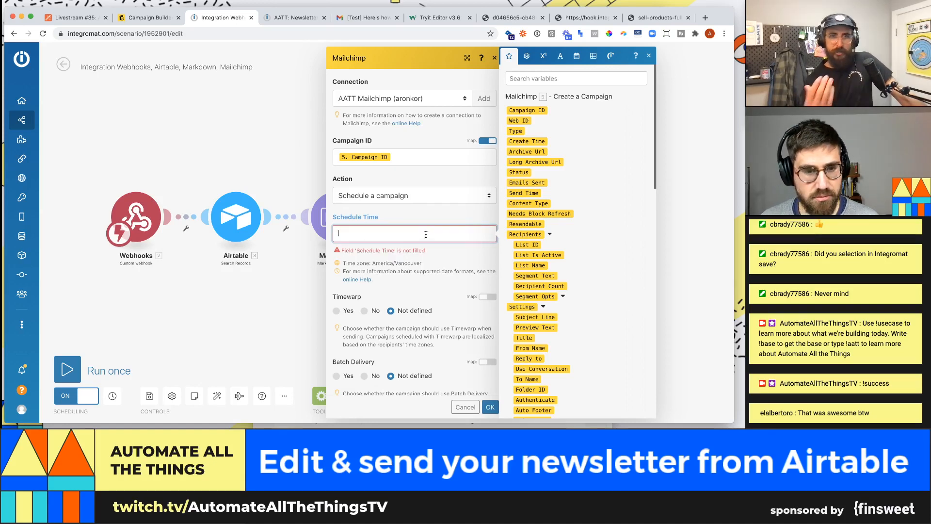
{"action": "type", "text": "mpaign"}
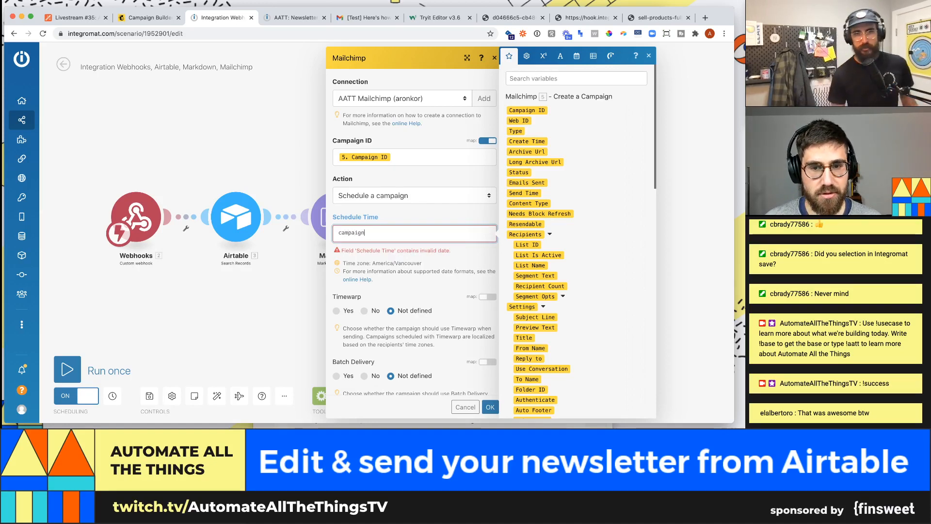
{"action": "double_click", "coordinate": [448, 231]}
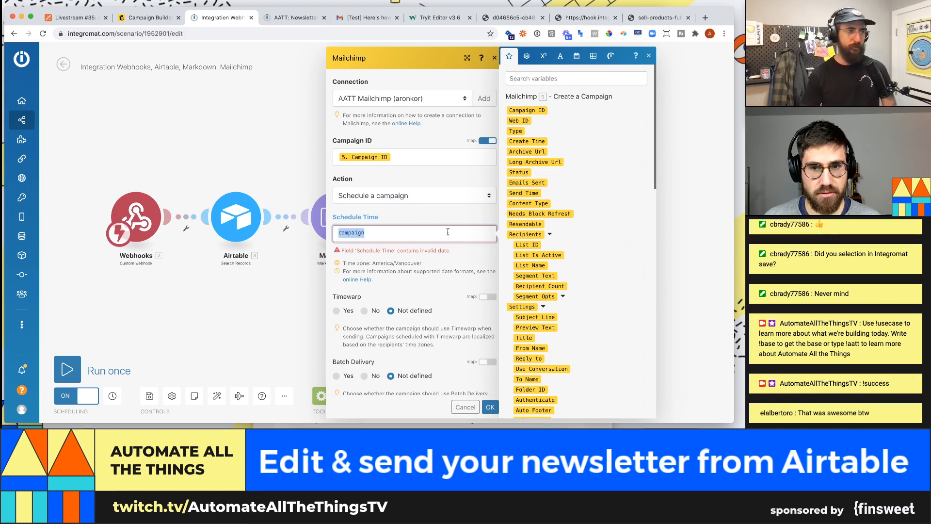
{"action": "type", "text": "now"}
{"action": "key", "text": "BackSpace"}
{"action": "key", "text": "BackSpace"}
{"action": "key", "text": "BackSpace"}
{"action": "type", "text": "t"}
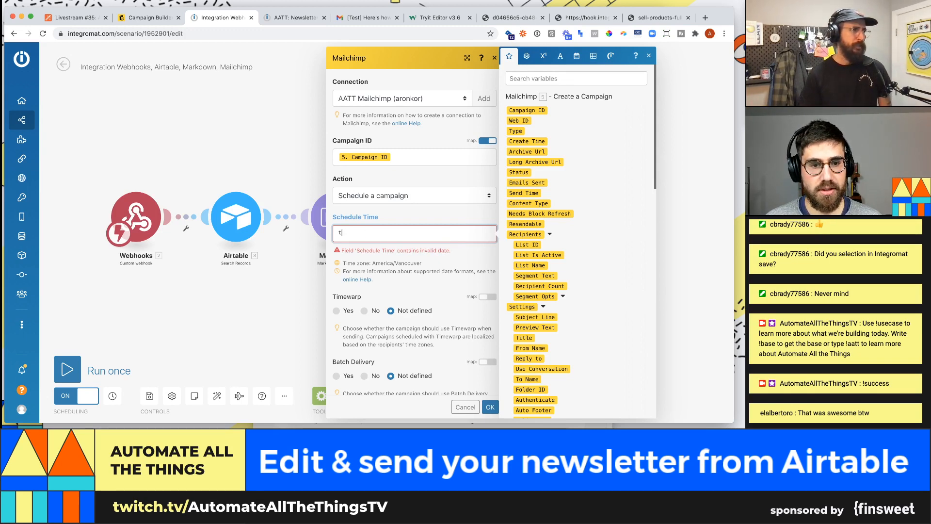
{"action": "key", "text": "BackSpace"}
- Search the mapping panel's variables for 'camp' to surface Airtable's Campaign Date
{"action": "left_click", "coordinate": [537, 76]}
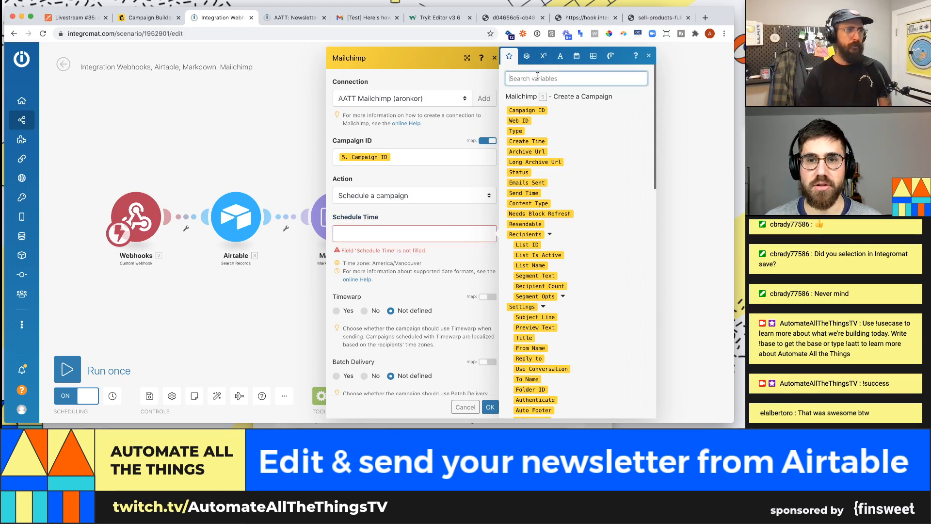
{"action": "type", "text": "time"}
{"action": "key", "text": "BackSpace"}
{"action": "key", "text": "BackSpace"}
{"action": "key", "text": "BackSpace"}
{"action": "key", "text": "BackSpace"}
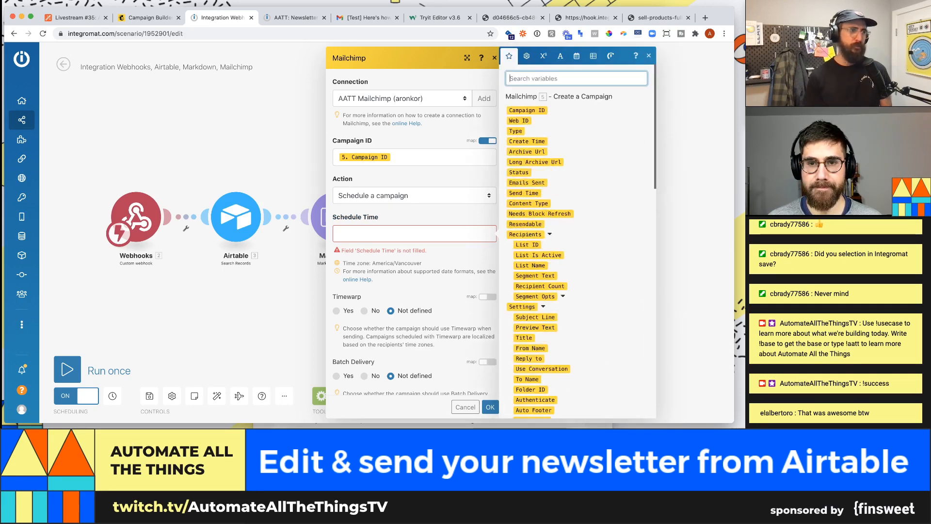
{"action": "type", "text": "campaign"}
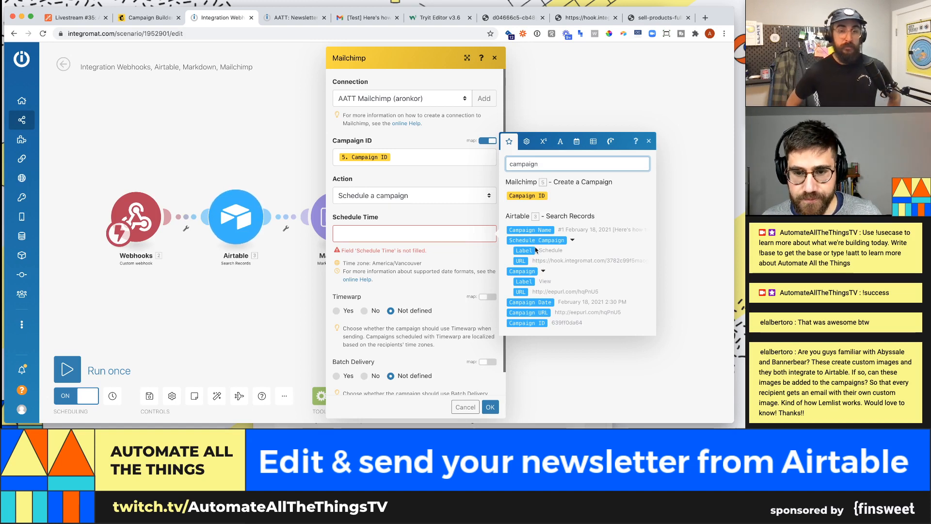
- Map Airtable's 3. Campaign Date into Schedule Time and close the mapping panel
{"action": "left_click", "coordinate": [531, 301]}
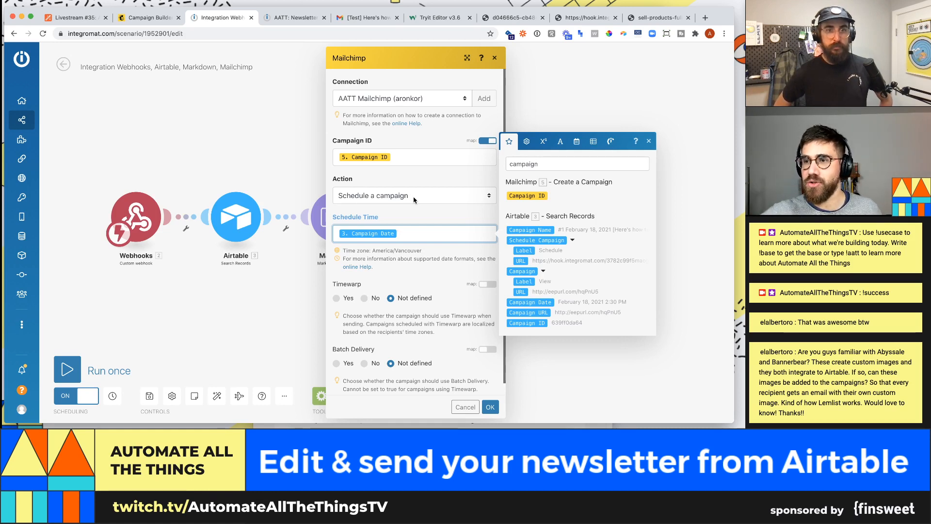
{"action": "left_click", "coordinate": [431, 212]}
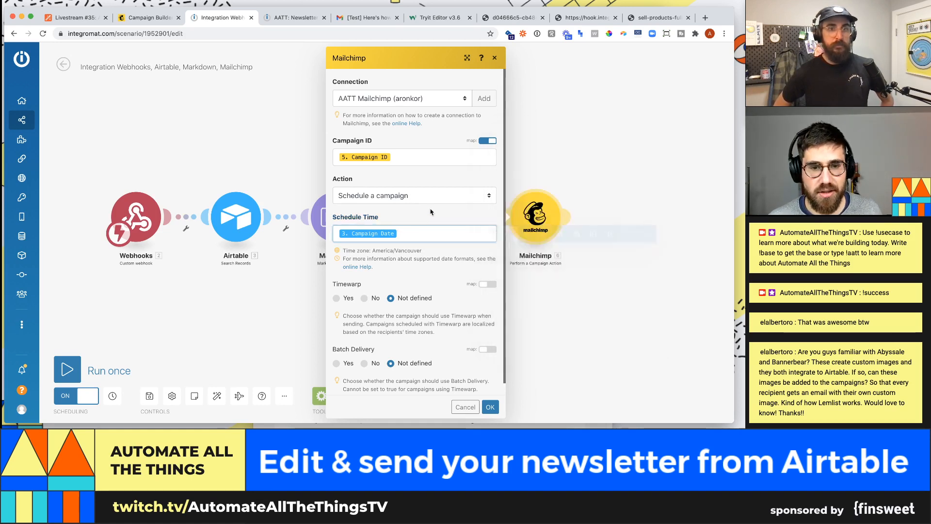
{"action": "scroll", "coordinate": [442, 204], "scroll_direction": "down", "scroll_amount": 1}
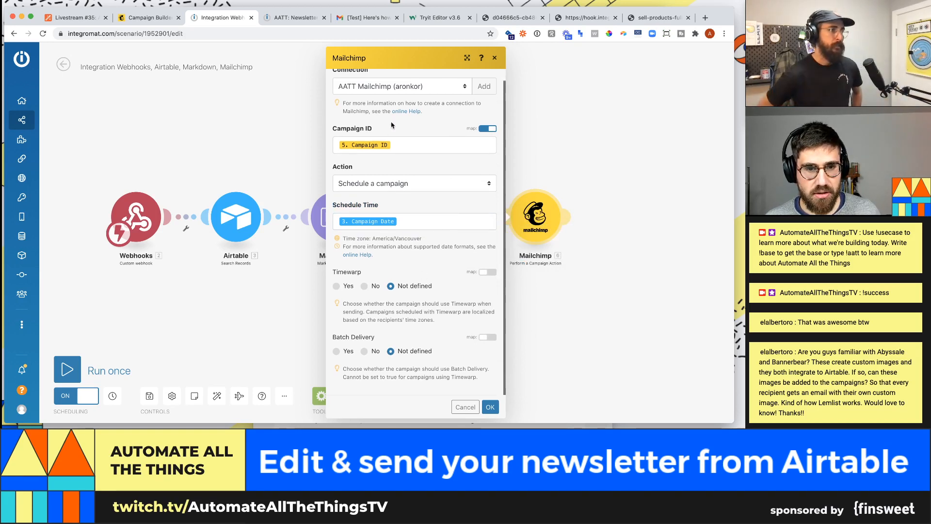
- Save the Mailchimp module, then change the Airtable record's Campaign Date to 2/22/2021 13:00
{"action": "left_click", "coordinate": [490, 407]}
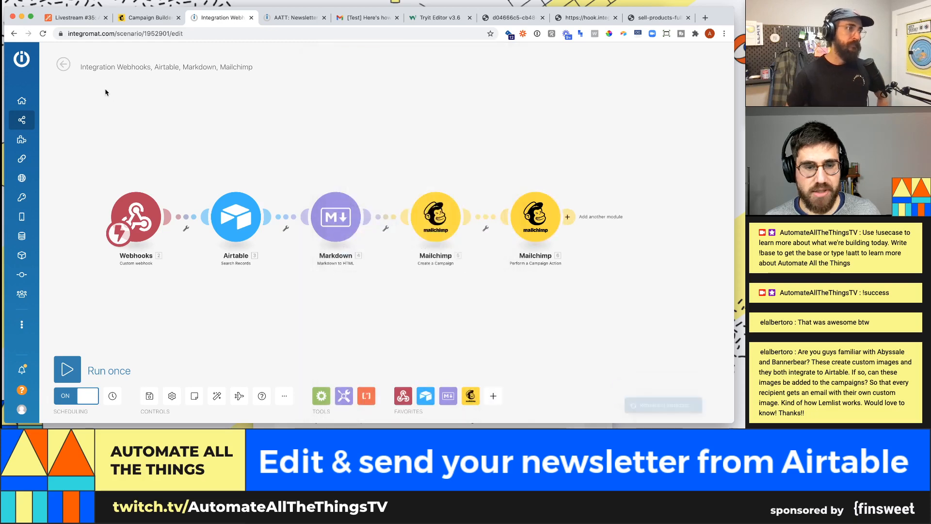
{"action": "left_click", "coordinate": [143, 18]}
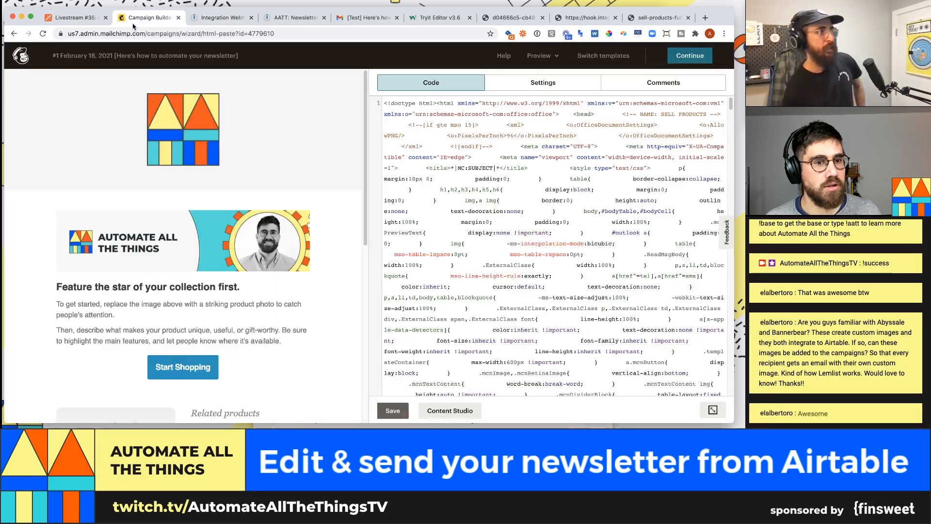
{"action": "left_click", "coordinate": [73, 17]}
{"action": "left_click", "coordinate": [137, 241]}
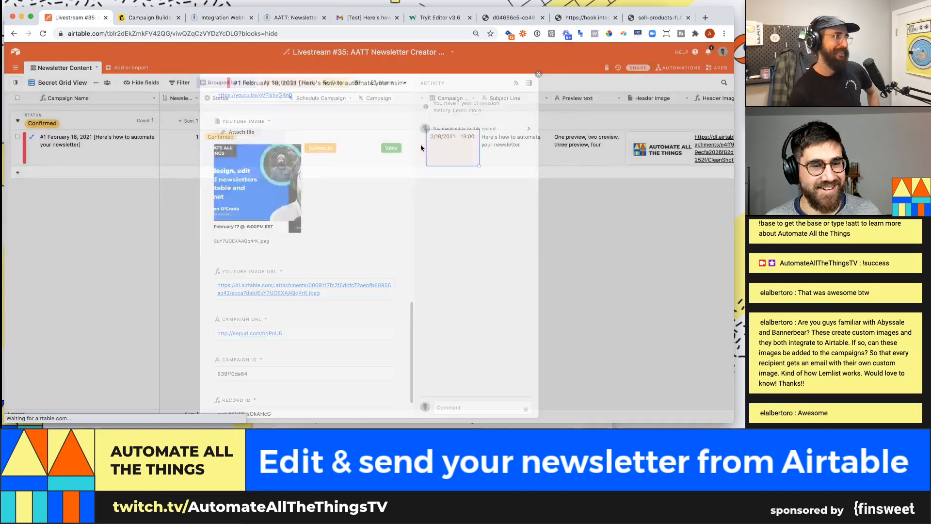
{"action": "double_click", "coordinate": [445, 148]}
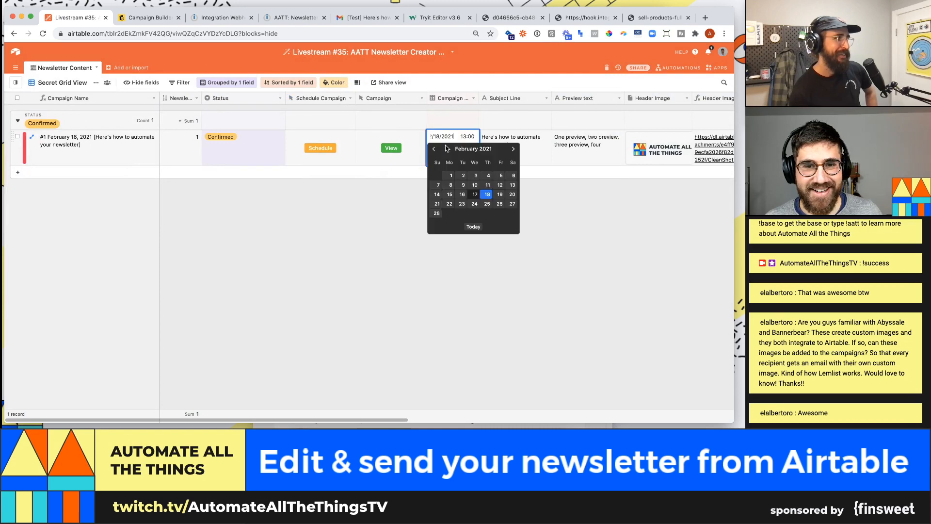
{"action": "left_click", "coordinate": [450, 203]}
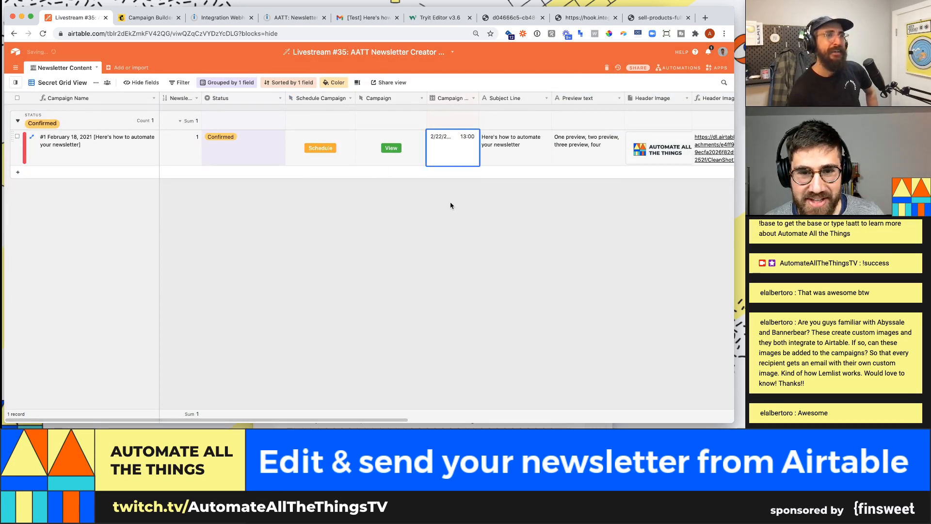
{"action": "left_click", "coordinate": [223, 18]}
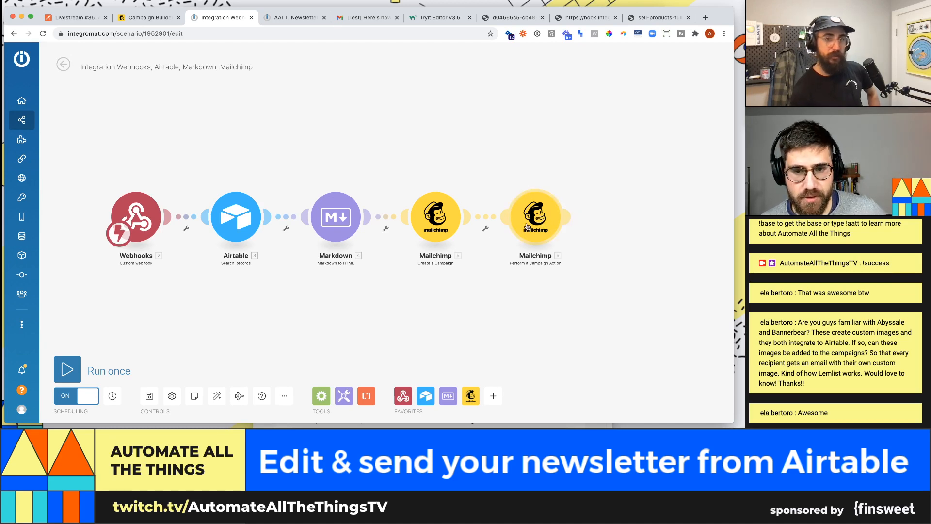
- Add a Mailchimp Perform a Campaign Action module with 5. Campaign ID mapped as the Campaign ID
{"action": "left_click", "coordinate": [568, 218]}
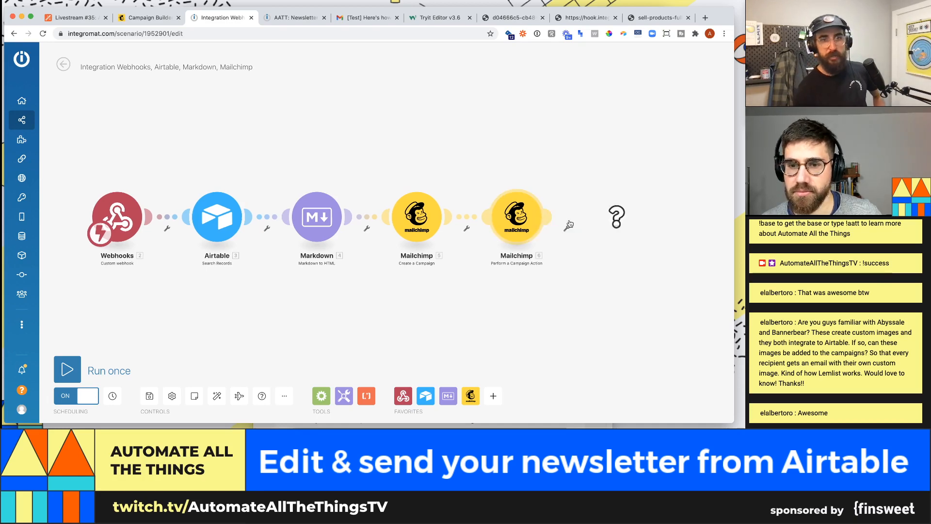
{"action": "left_click", "coordinate": [461, 226]}
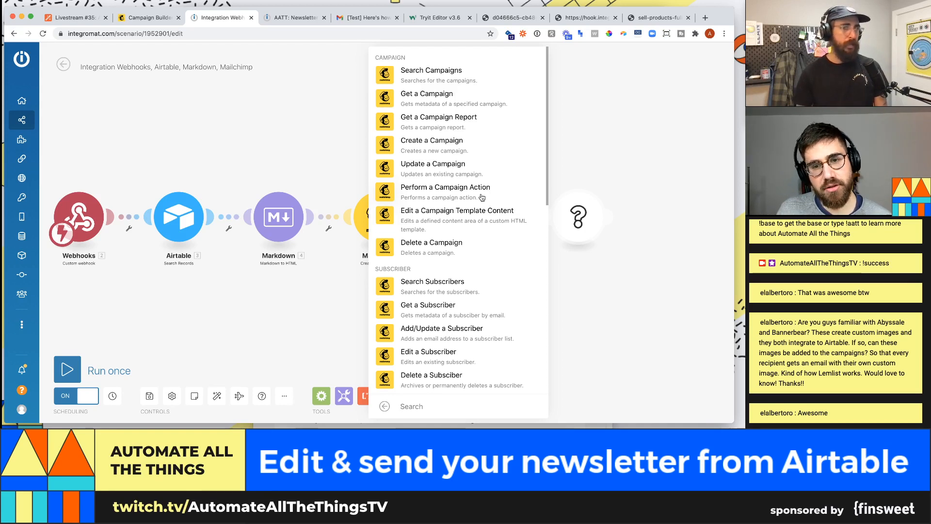
{"action": "left_click", "coordinate": [481, 195]}
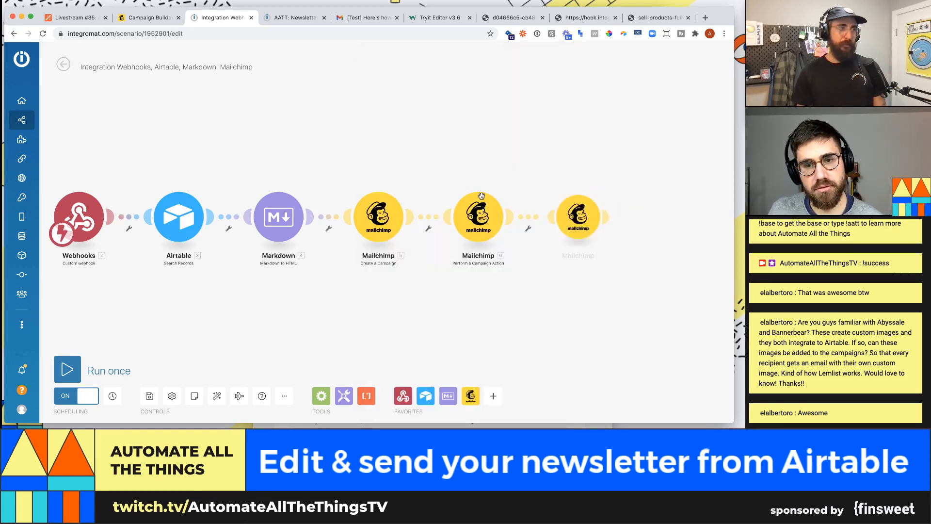
{"action": "left_click", "coordinate": [459, 227]}
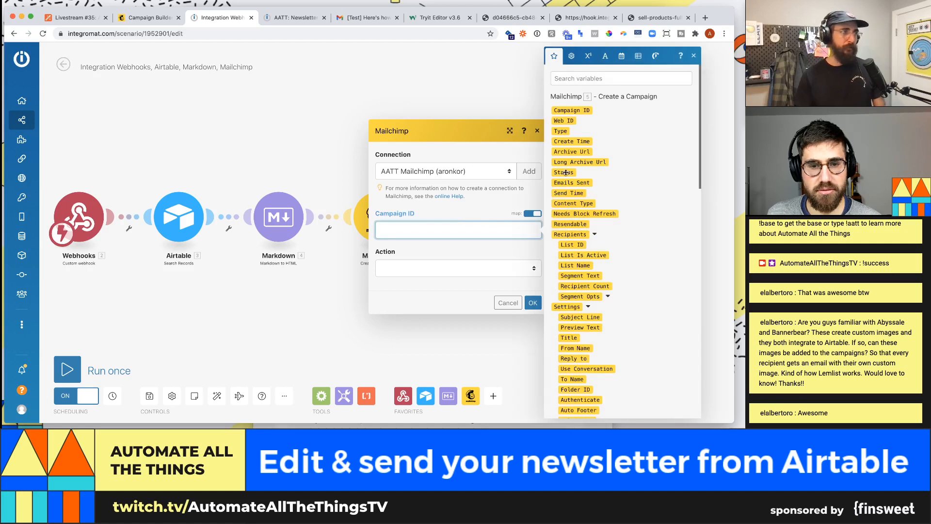
{"action": "left_click", "coordinate": [571, 111]}
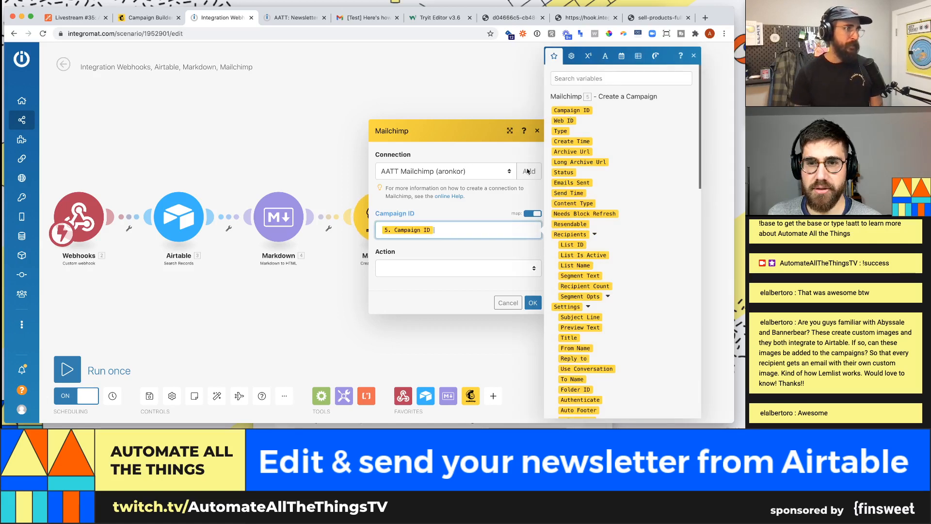
{"action": "left_click", "coordinate": [482, 249]}
- Set the action to Send a test email to the test address, keep HTML, and save
{"action": "left_click", "coordinate": [451, 269]}
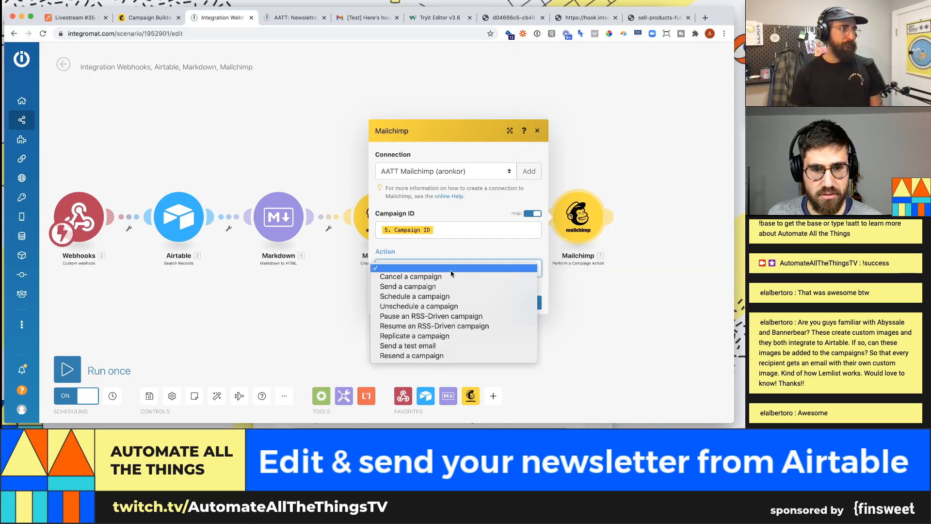
{"action": "left_click", "coordinate": [461, 347]}
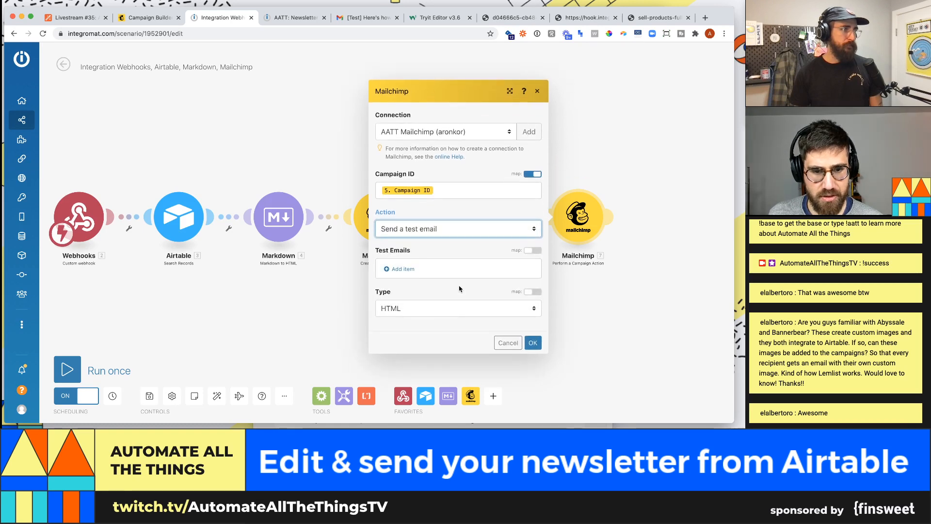
{"action": "left_click", "coordinate": [400, 269]}
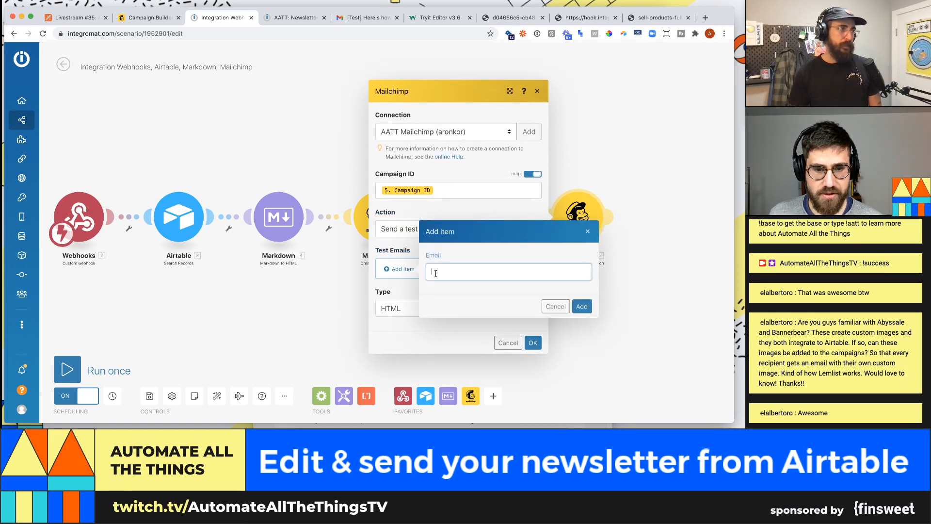
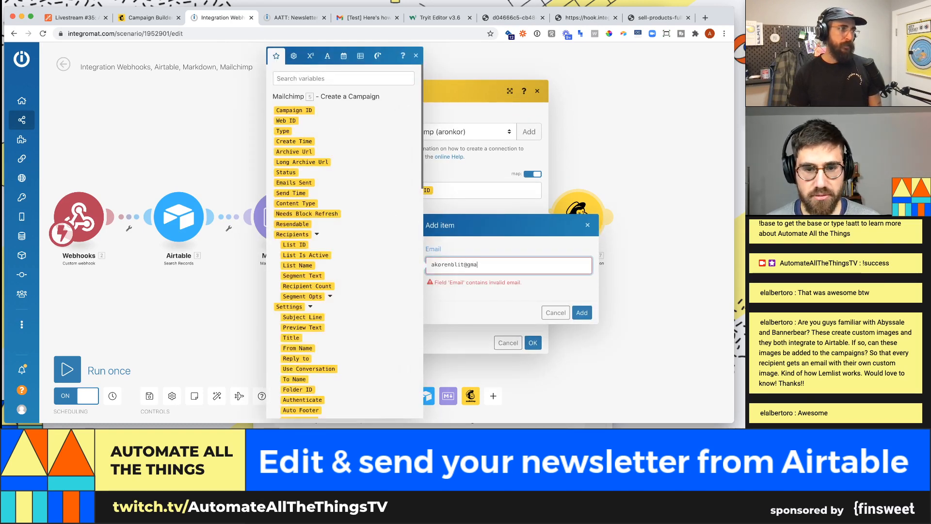
{"action": "key", "text": "Return"}
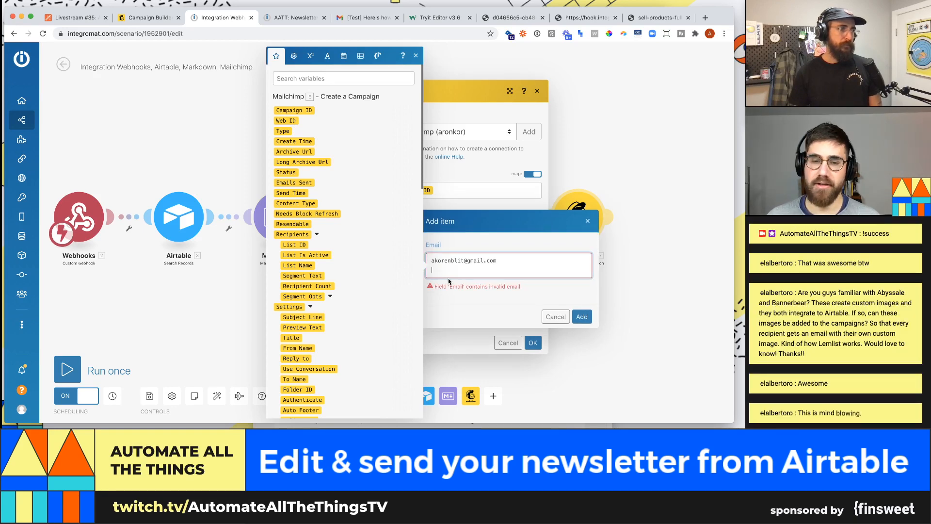
{"action": "key", "text": "BackSpace"}
{"action": "left_click", "coordinate": [582, 306]}
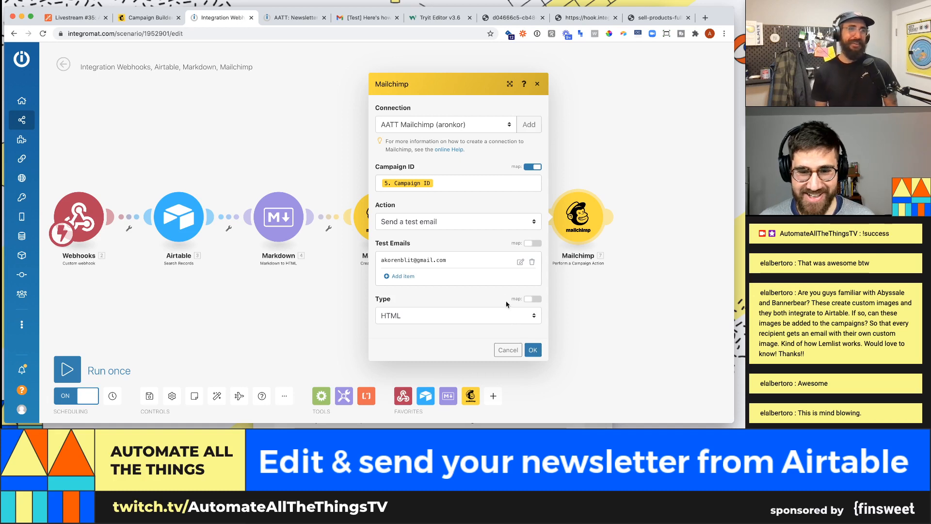
{"action": "left_click", "coordinate": [525, 317]}
{"action": "left_click", "coordinate": [523, 310]}
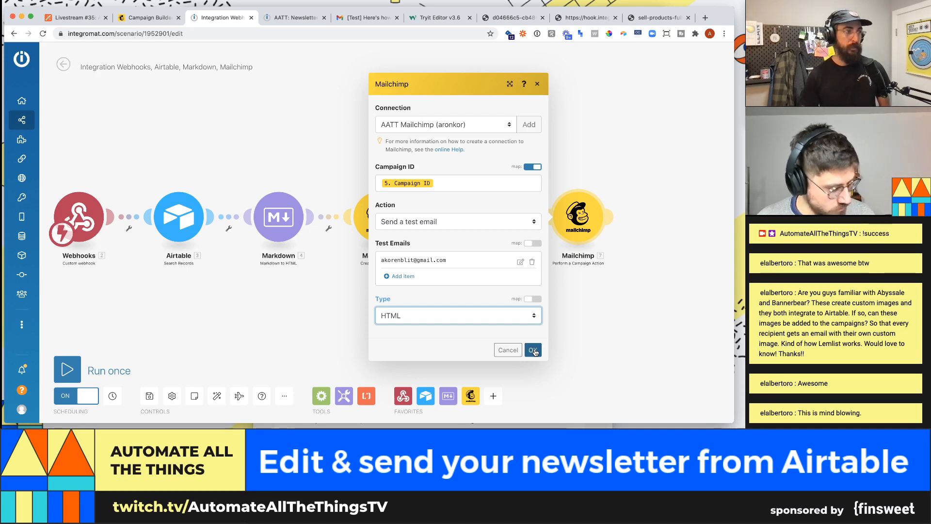
{"action": "left_click", "coordinate": [534, 350]}
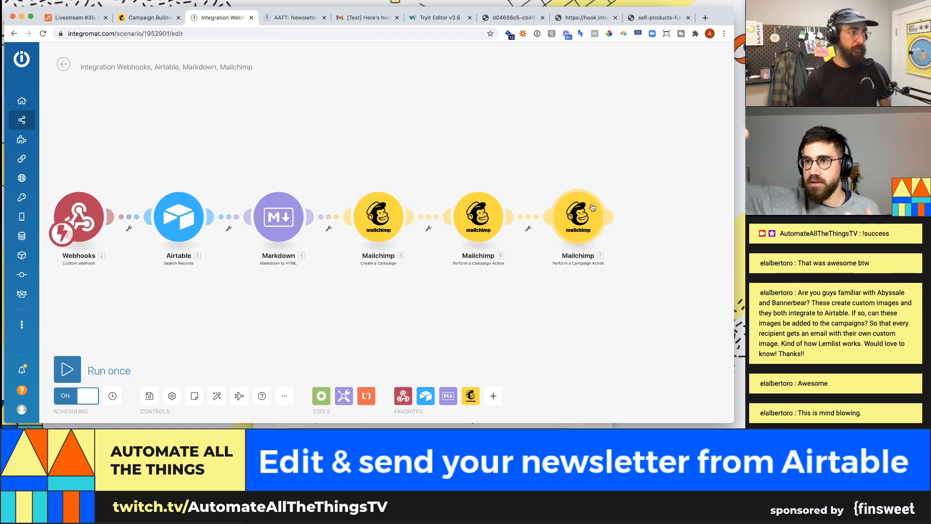
- Add a blank seventh module after the third Mailchimp step, showing the app choices
{"action": "mouse_move", "coordinate": [612, 215]}
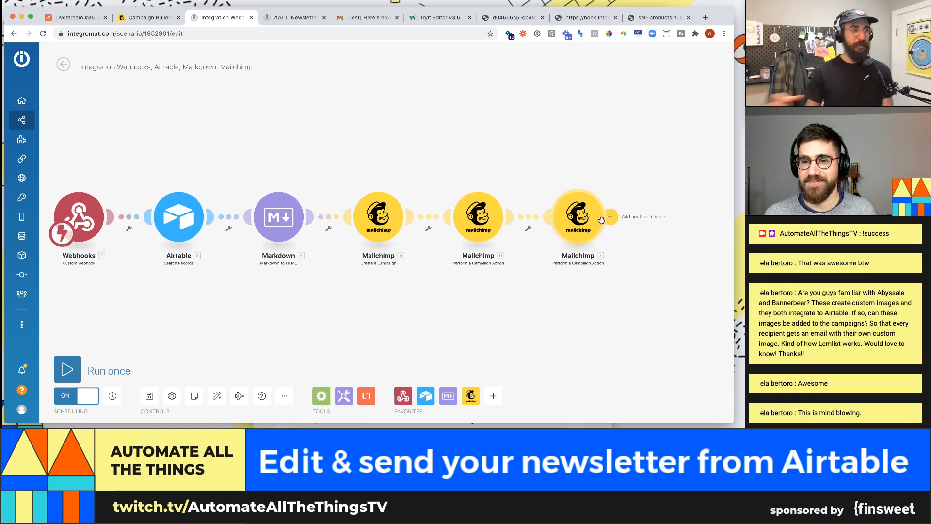
{"action": "left_click", "coordinate": [610, 217]}
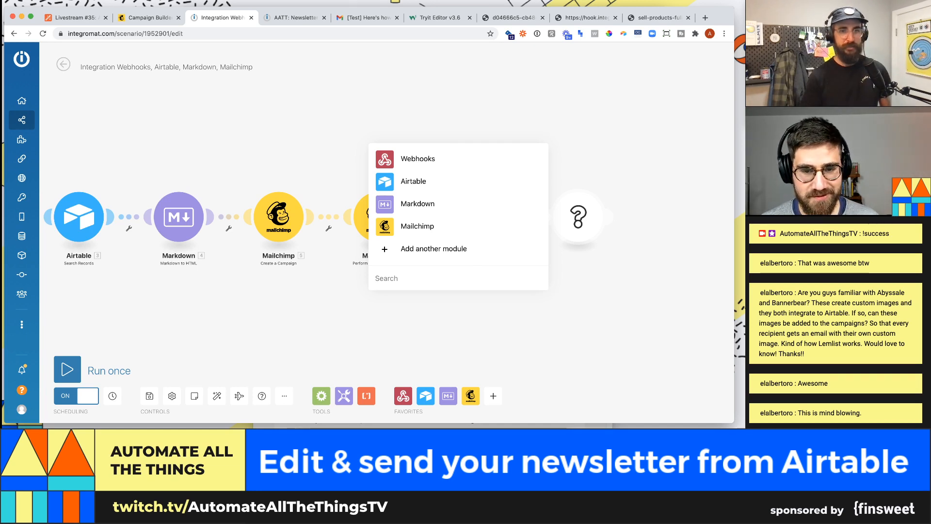
- Replace the empty module with an Airtable Update a Record module
{"action": "key", "text": "Escape"}
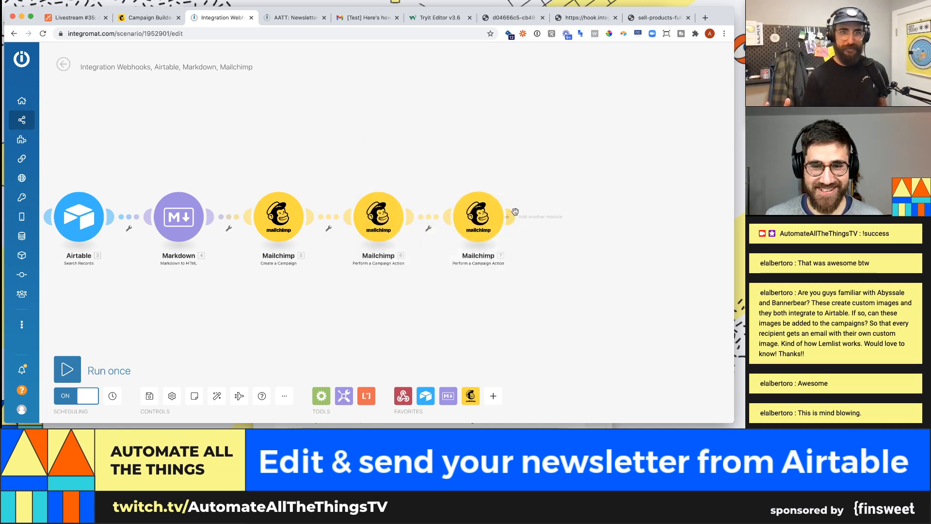
{"action": "left_click", "coordinate": [511, 216]}
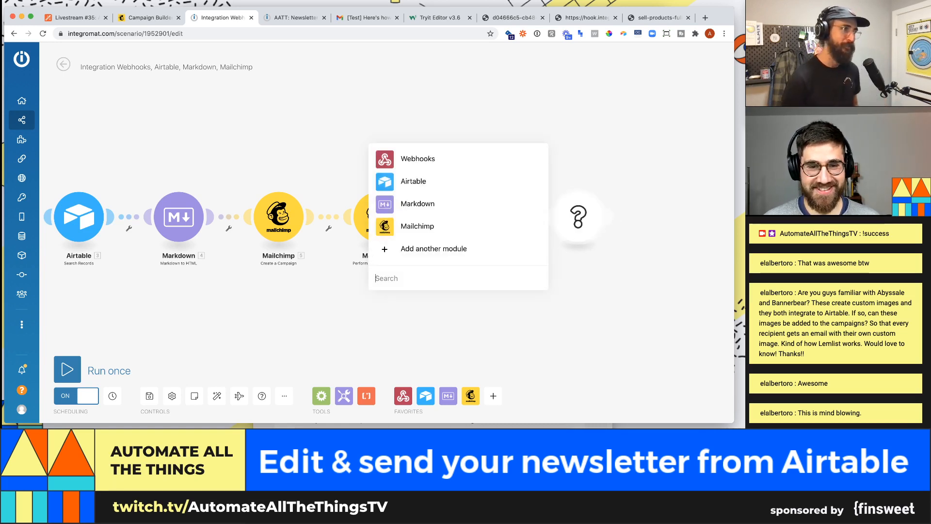
{"action": "type", "text": "airt"}
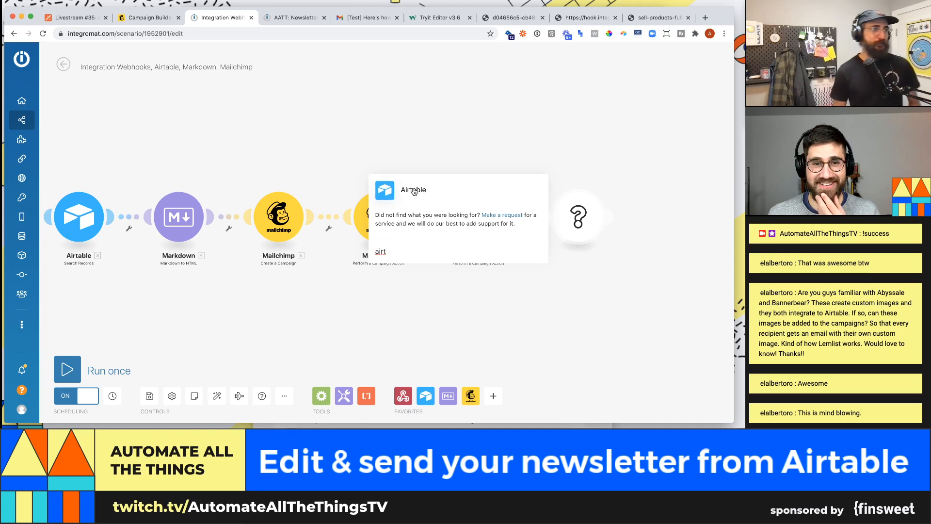
{"action": "left_click", "coordinate": [413, 192]}
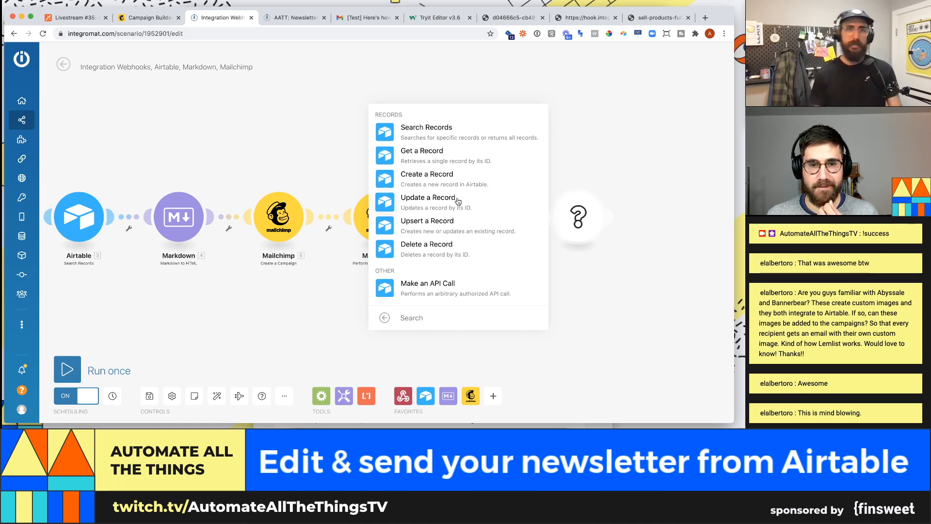
{"action": "left_click", "coordinate": [458, 201]}
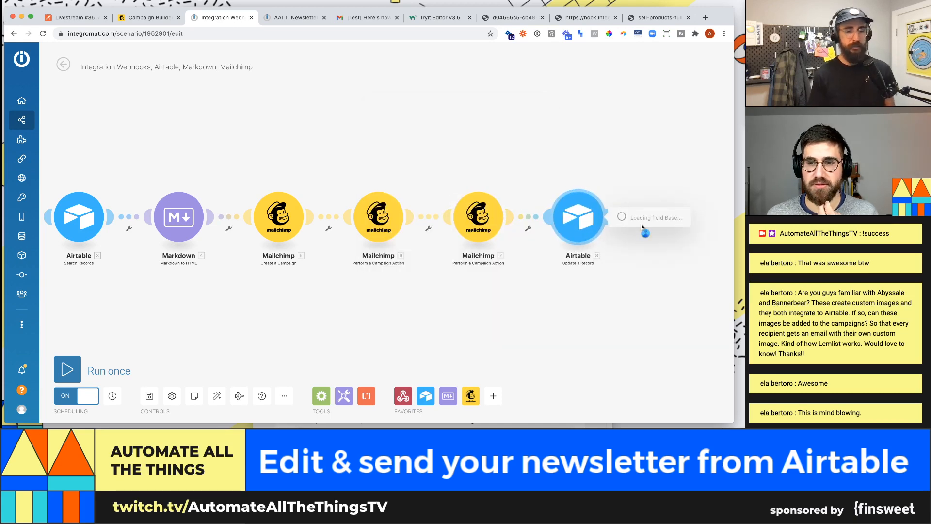
- Choose the Livestream #35: AATT Newsletter Creator copy base and its Newsletter Content table
{"action": "left_click", "coordinate": [461, 208]}
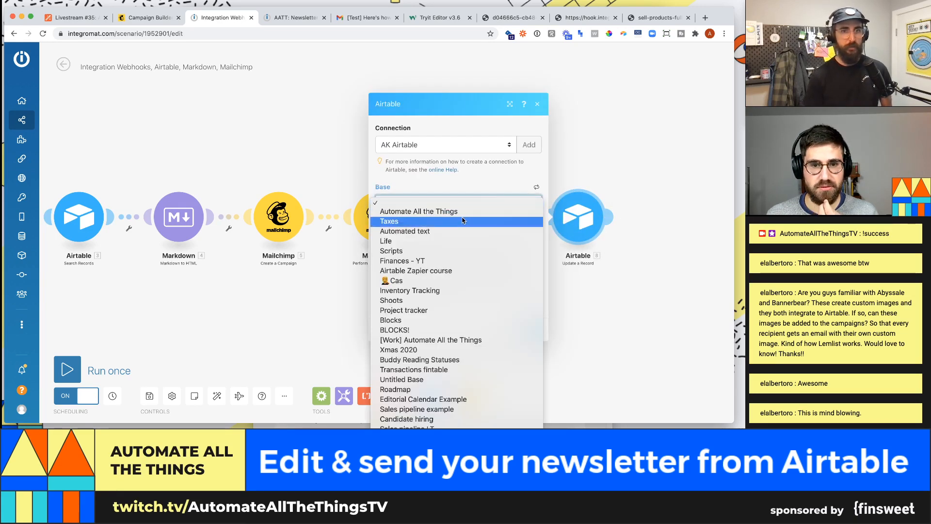
{"action": "scroll", "coordinate": [463, 257], "scroll_direction": "down", "scroll_amount": 10}
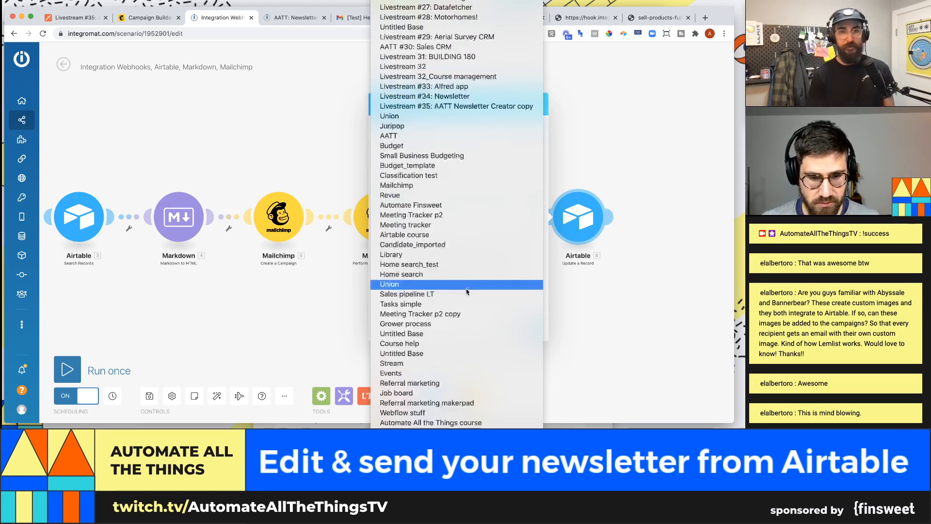
{"action": "scroll", "coordinate": [461, 265], "scroll_direction": "up", "scroll_amount": 5}
{"action": "scroll", "coordinate": [453, 310], "scroll_direction": "down", "scroll_amount": 7}
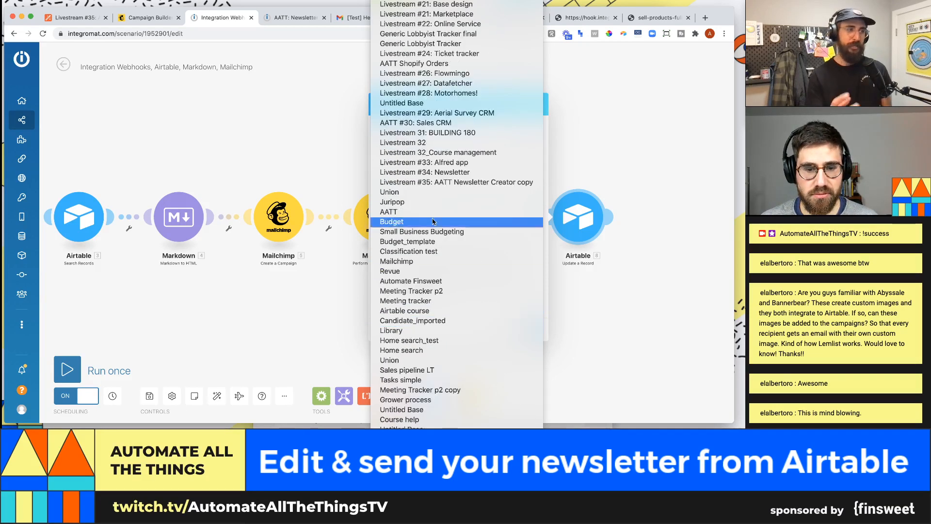
{"action": "left_click", "coordinate": [428, 182]}
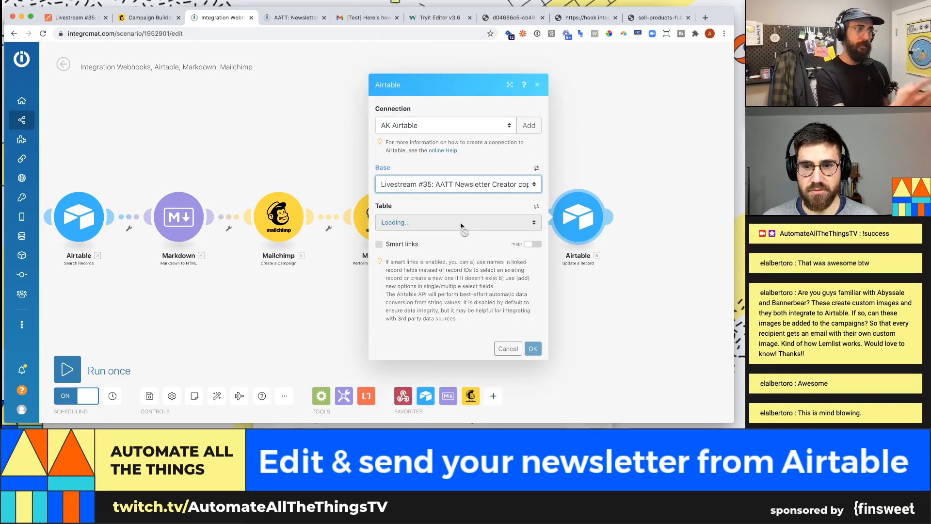
{"action": "left_click", "coordinate": [461, 222]}
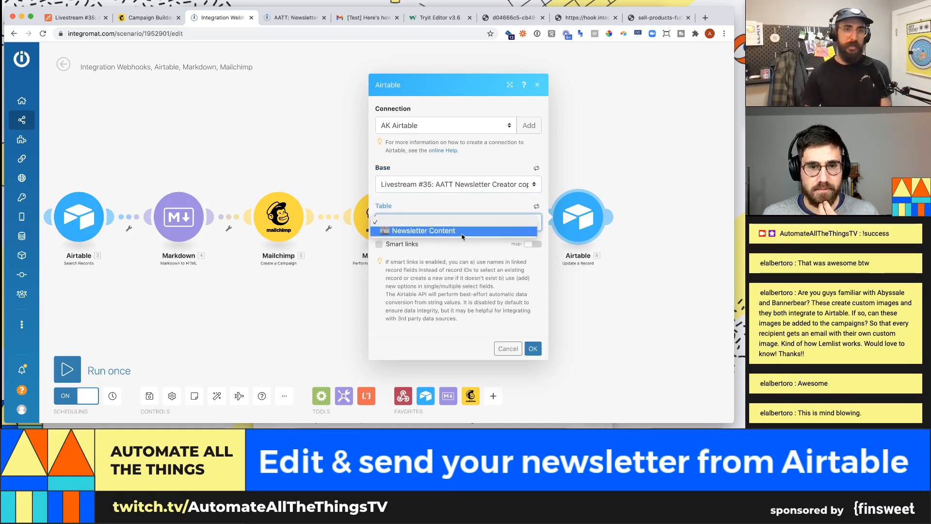
{"action": "left_click", "coordinate": [460, 231]}
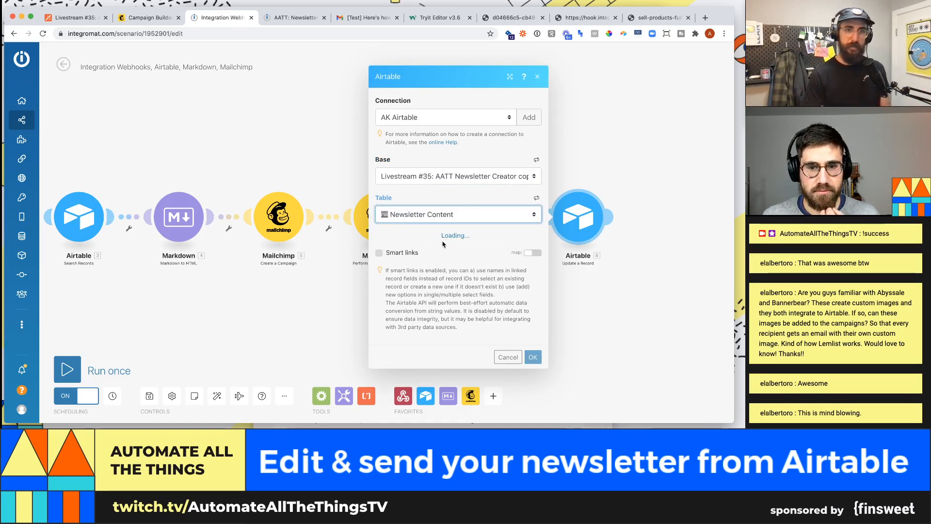
- Map the found record's 3. Record ID into the Record ID field
{"action": "left_click", "coordinate": [454, 232]}
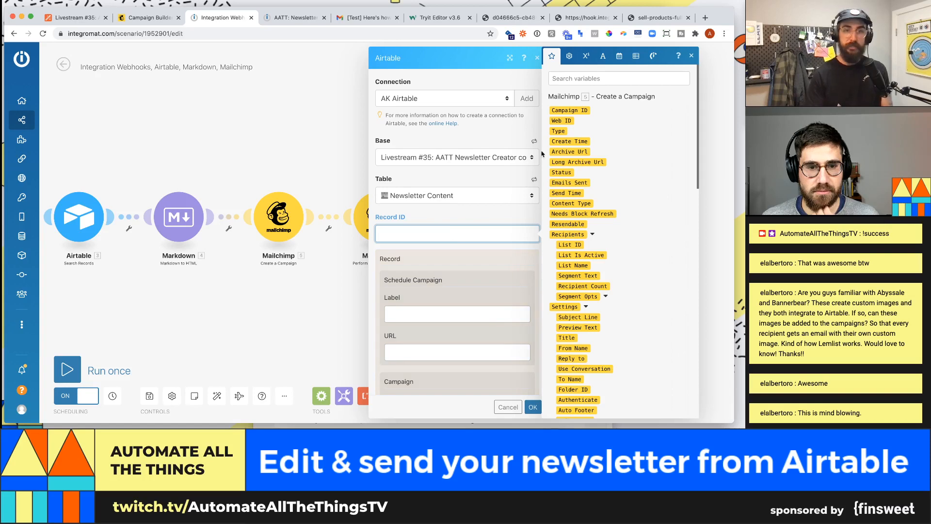
{"action": "left_click", "coordinate": [599, 76]}
{"action": "type", "text": "record"}
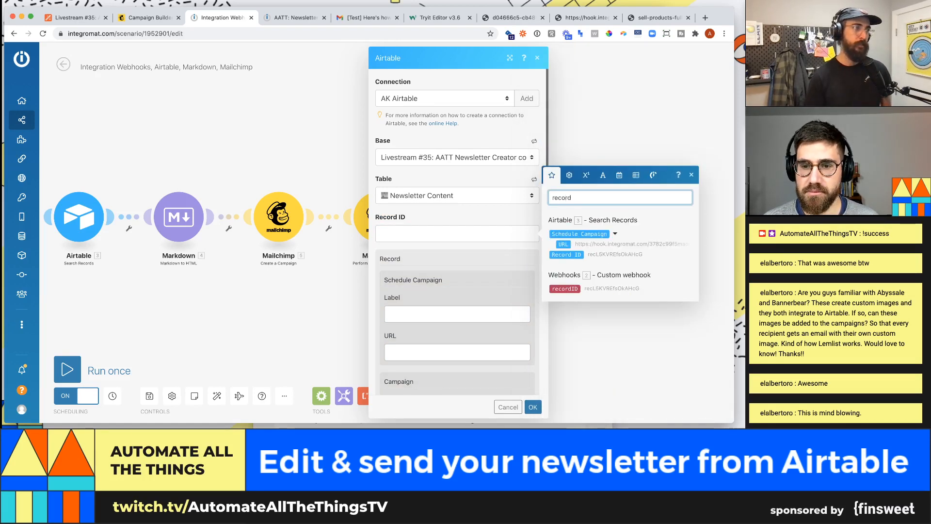
{"action": "left_click", "coordinate": [620, 254]}
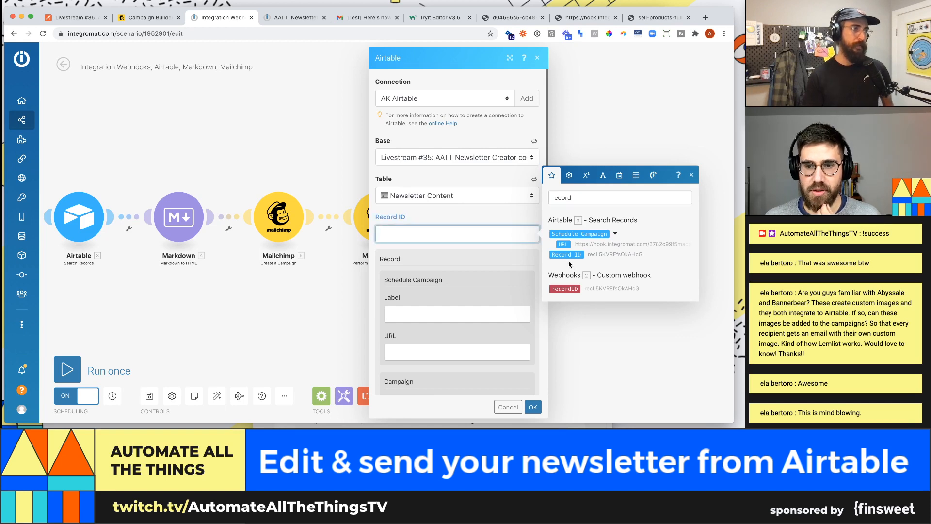
{"action": "left_click", "coordinate": [452, 269]}
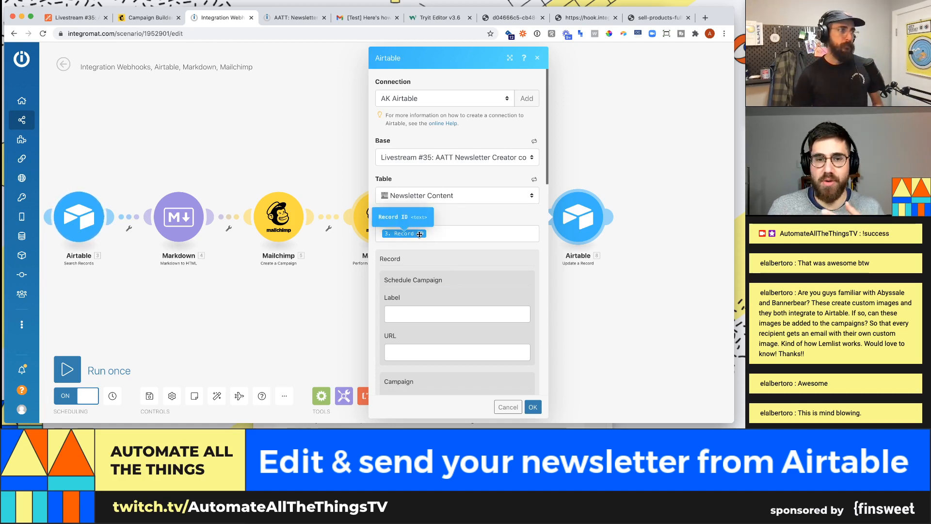
- Check the available Status options on the record in the Airtable base, changing nothing
{"action": "scroll", "coordinate": [456, 237], "scroll_direction": "down", "scroll_amount": 1}
{"action": "scroll", "coordinate": [456, 237], "scroll_direction": "down", "scroll_amount": 2}
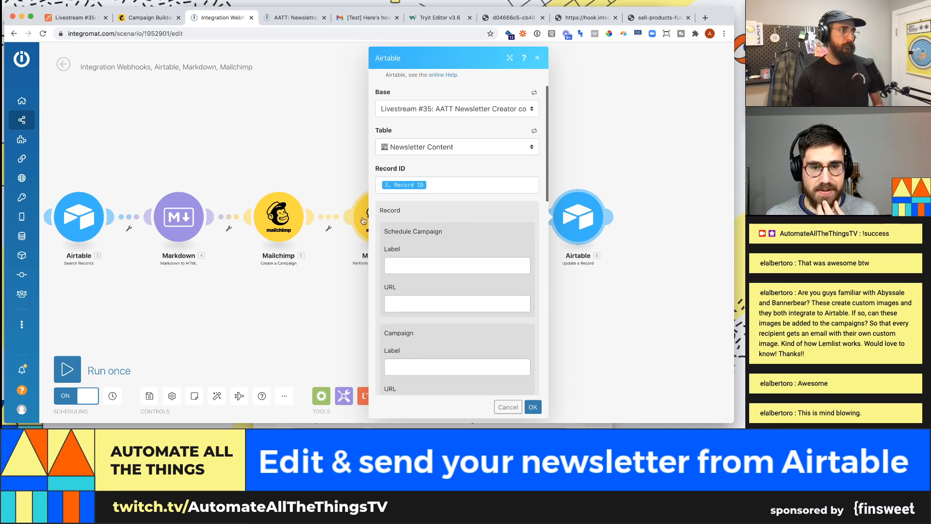
{"action": "scroll", "coordinate": [400, 223], "scroll_direction": "down", "scroll_amount": 10}
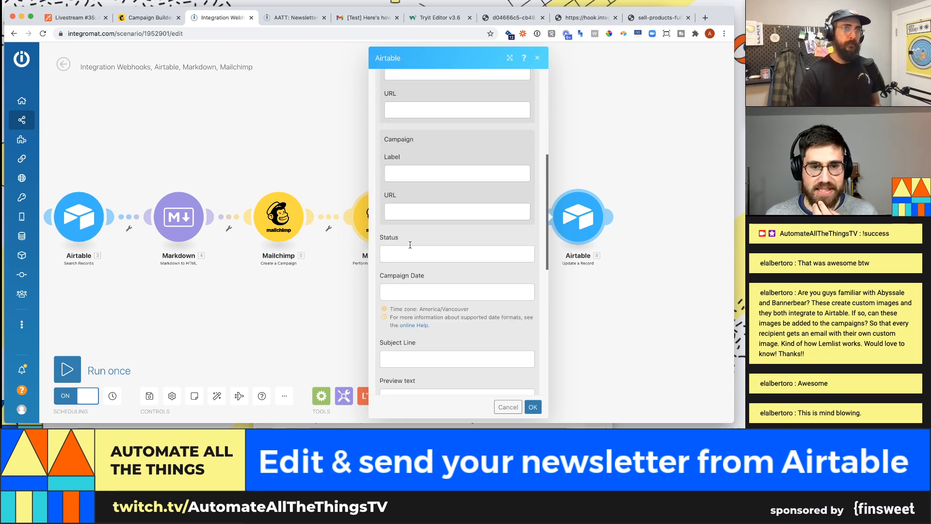
{"action": "left_click", "coordinate": [410, 244]}
{"action": "left_click", "coordinate": [73, 18]}
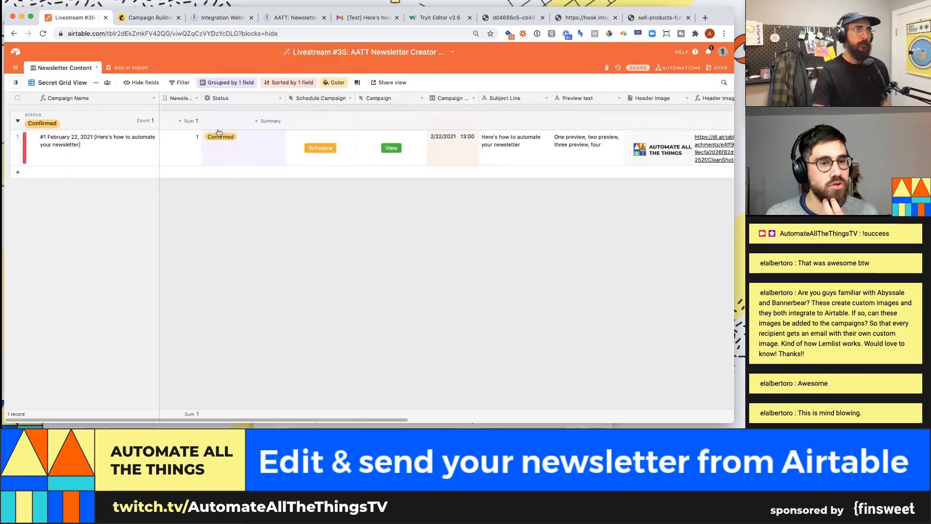
{"action": "left_click", "coordinate": [257, 148]}
{"action": "left_click", "coordinate": [257, 147]}
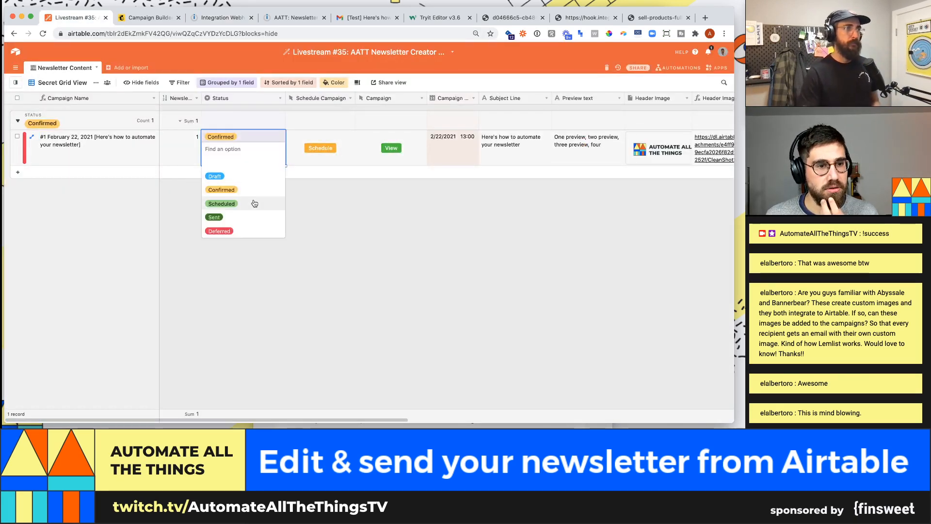
{"action": "left_click", "coordinate": [351, 208]}
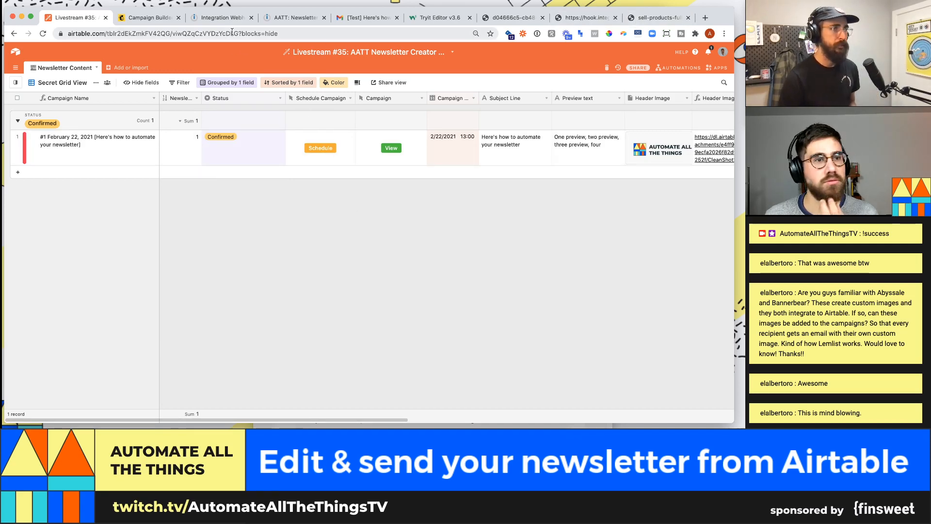
- Enter Scheduled as the Status in the Airtable update module
{"action": "left_click", "coordinate": [219, 18]}
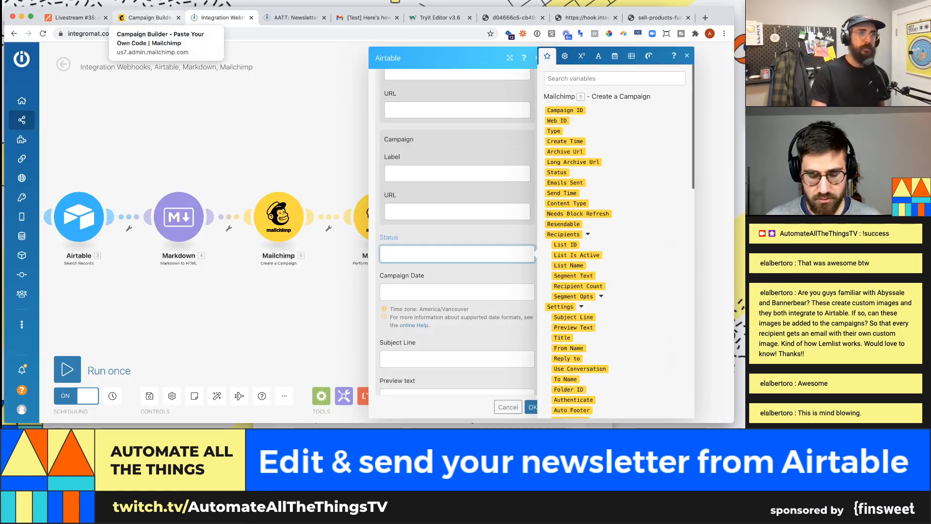
{"action": "type", "text": "Schd"}
{"action": "key", "text": "BackSpace"}
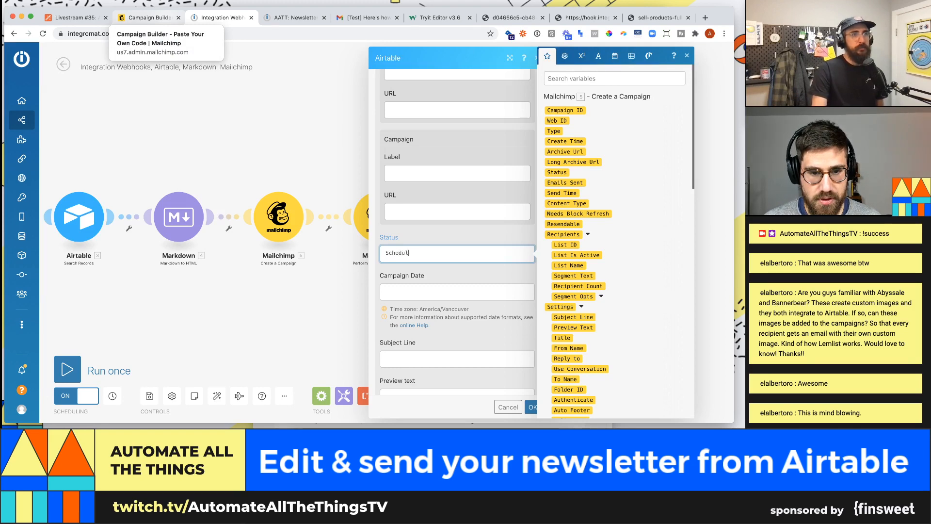
{"action": "type", "text": "eduled"}
{"action": "scroll", "coordinate": [439, 271], "scroll_direction": "down", "scroll_amount": 10}
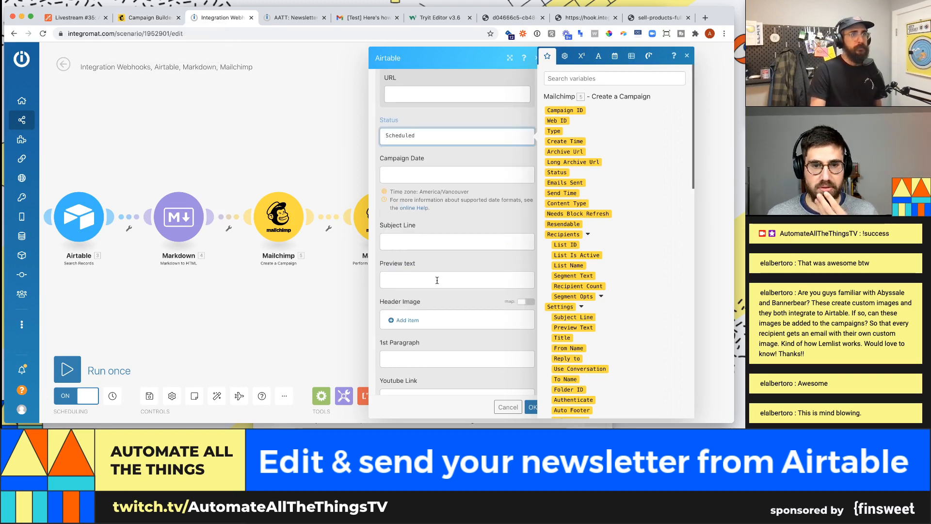
{"action": "scroll", "coordinate": [439, 285], "scroll_direction": "down", "scroll_amount": 2}
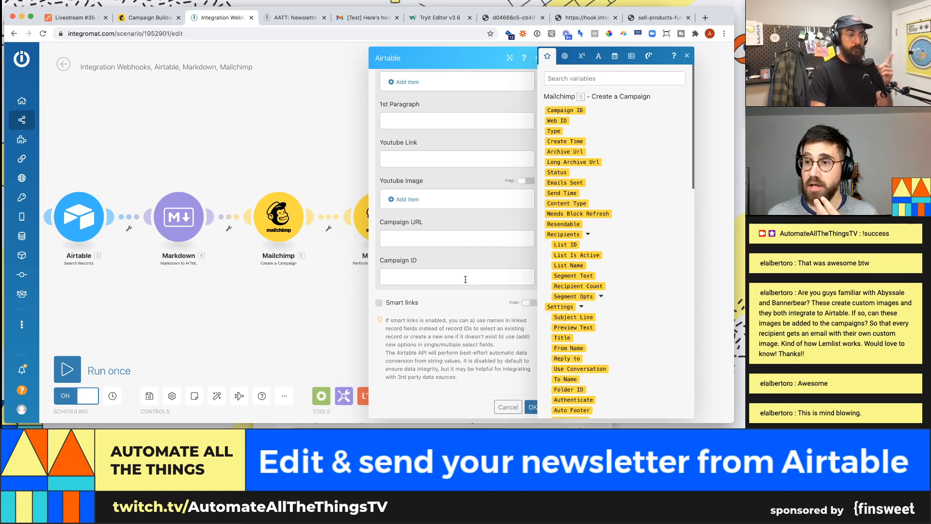
{"action": "scroll", "coordinate": [462, 271], "scroll_direction": "up", "scroll_amount": 1}
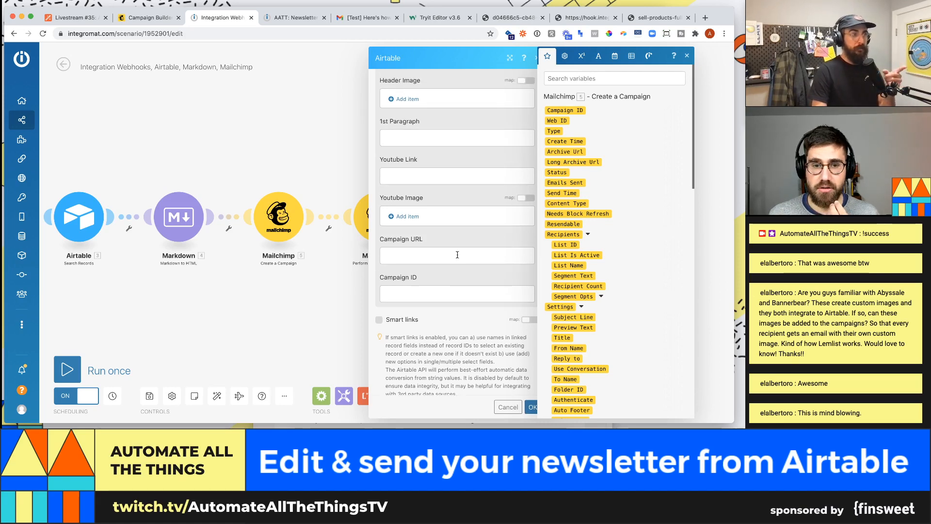
- Map 5. Archive Url into Campaign URL and 5. Campaign ID into Campaign ID
{"action": "left_click", "coordinate": [457, 254]}
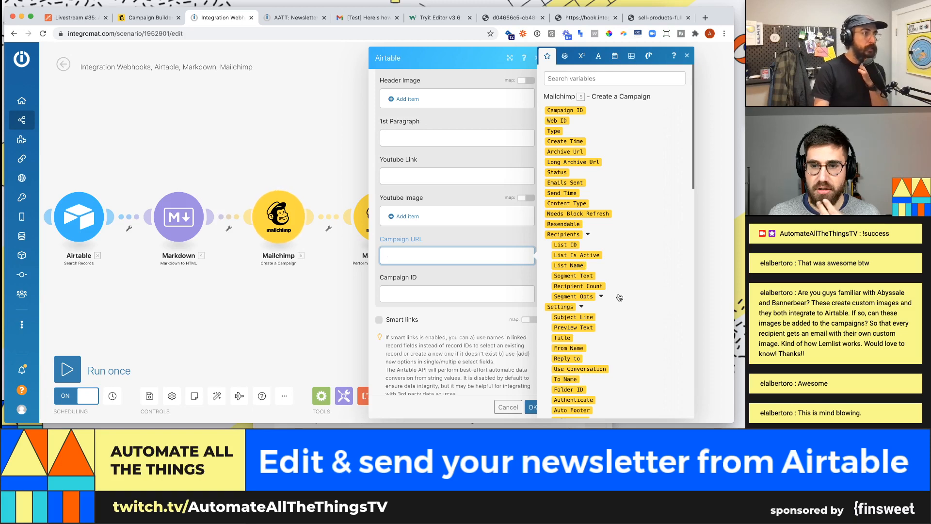
{"action": "left_click", "coordinate": [577, 76]}
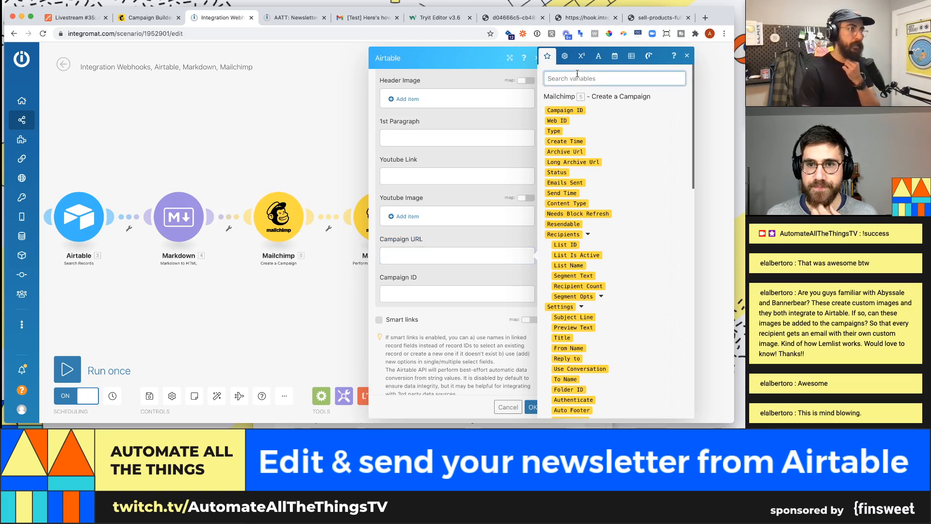
{"action": "type", "text": "cam"}
{"action": "key", "text": "BackSpace"}
{"action": "key", "text": "BackSpace"}
{"action": "key", "text": "BackSpace"}
{"action": "type", "text": "sho"}
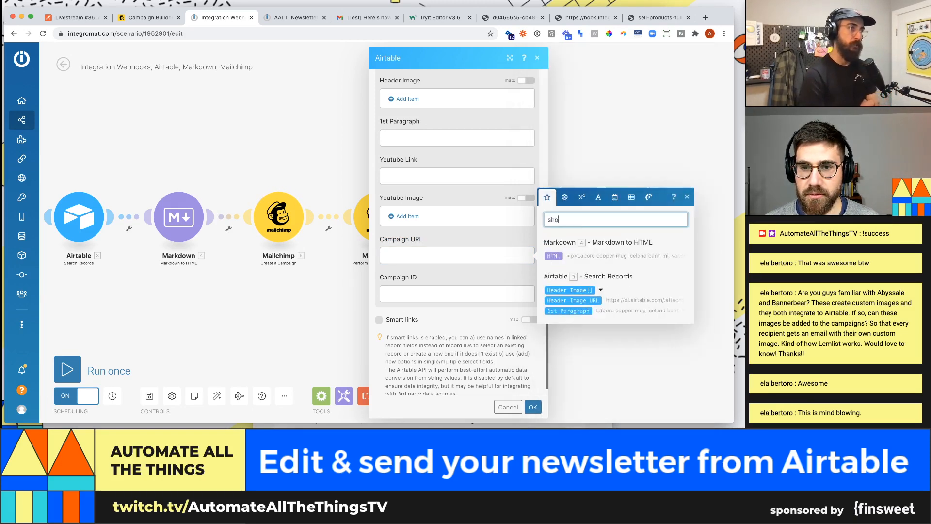
{"action": "key", "text": "BackSpace"}
{"action": "key", "text": "BackSpace"}
{"action": "key", "text": "BackSpace"}
{"action": "type", "text": "ur"}
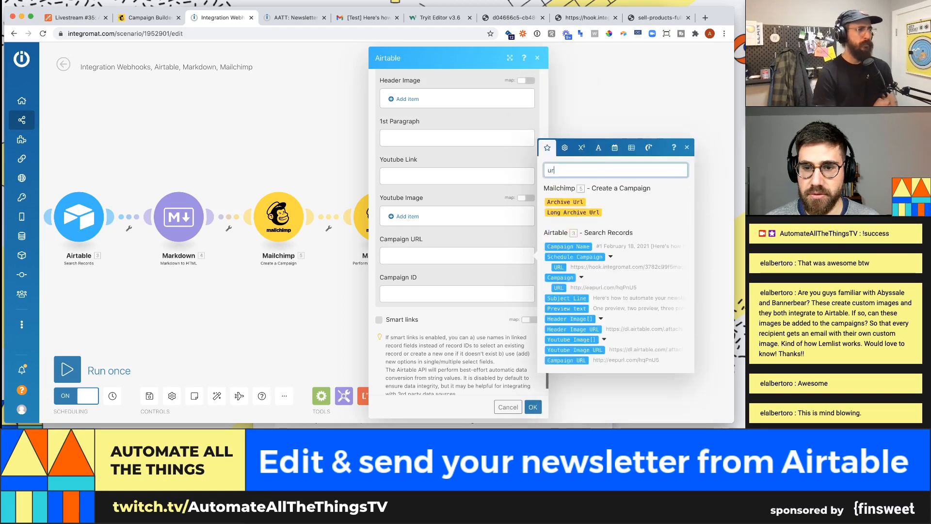
{"action": "type", "text": "l"}
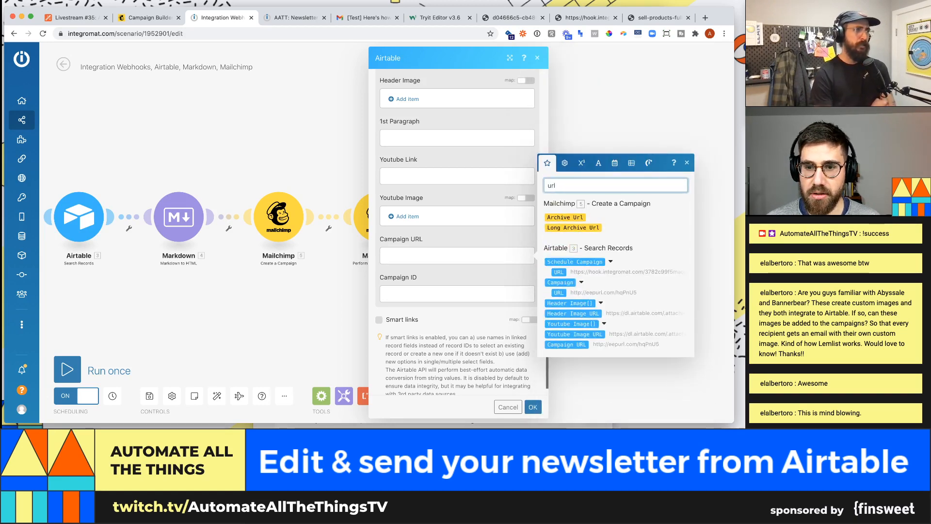
{"action": "left_click", "coordinate": [565, 217]}
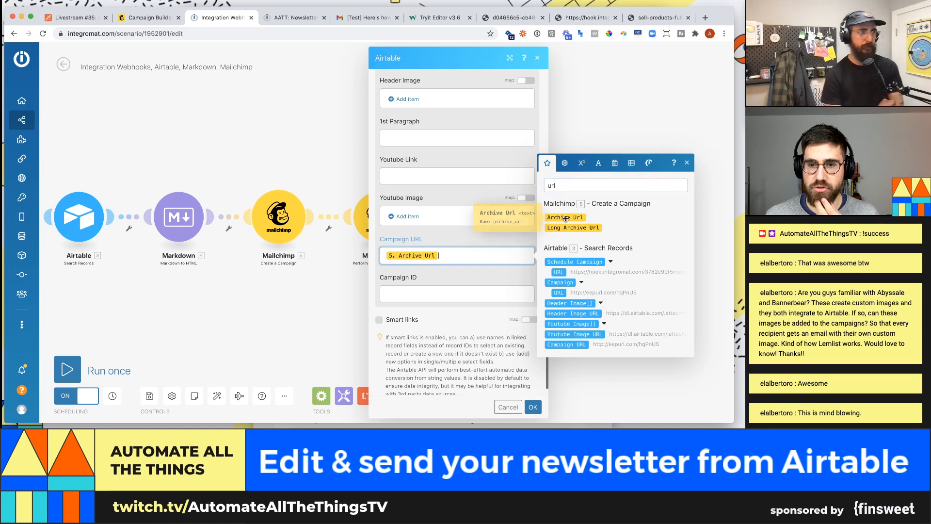
{"action": "left_click", "coordinate": [473, 294]}
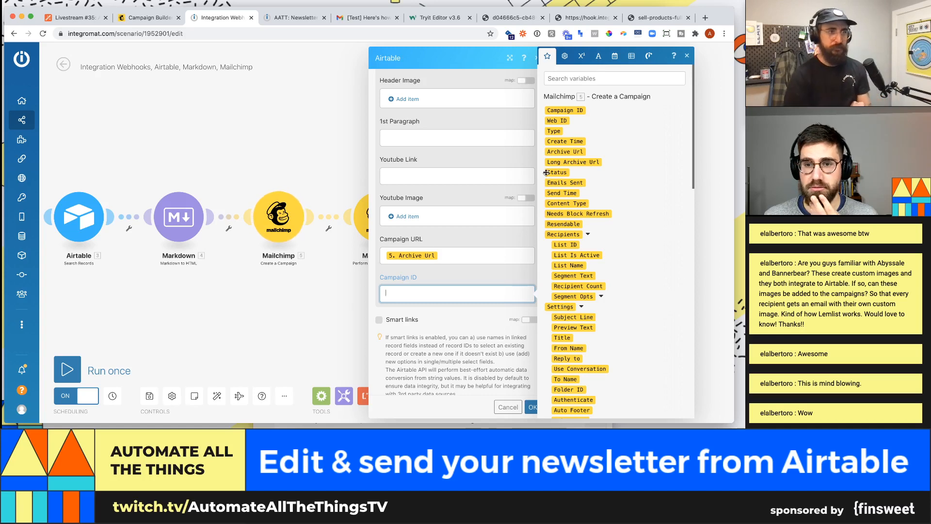
{"action": "left_click", "coordinate": [643, 79]}
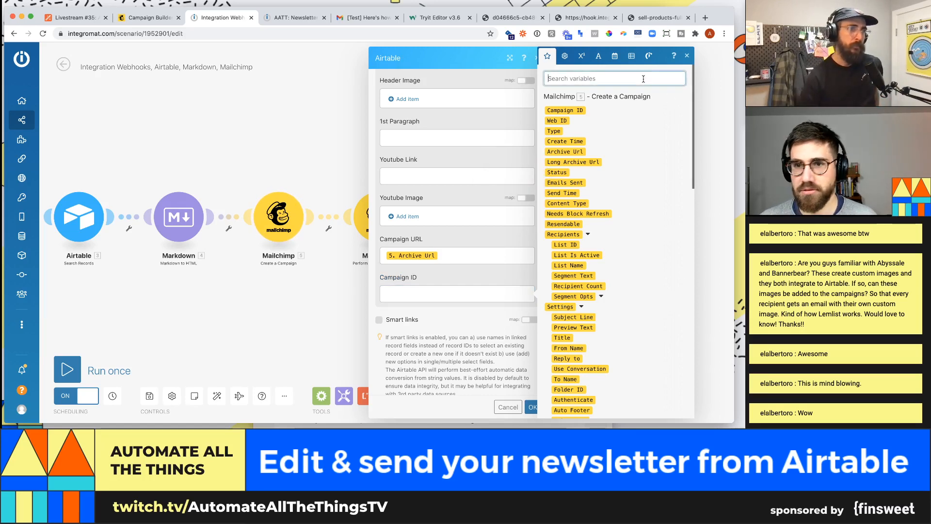
{"action": "type", "text": "campaign"}
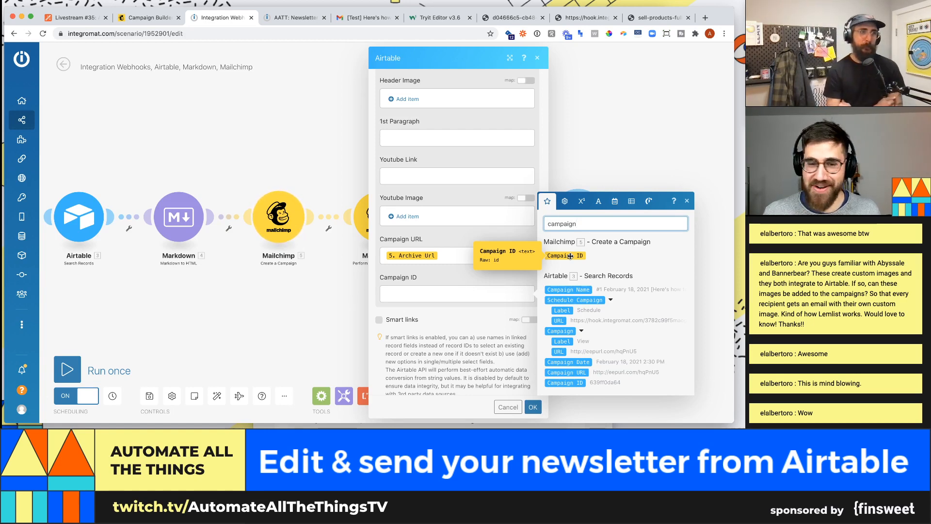
{"action": "left_click", "coordinate": [570, 256]}
- Save the Airtable Update a Record settings and place the module at the upper right of the chain
{"action": "left_click", "coordinate": [532, 407]}
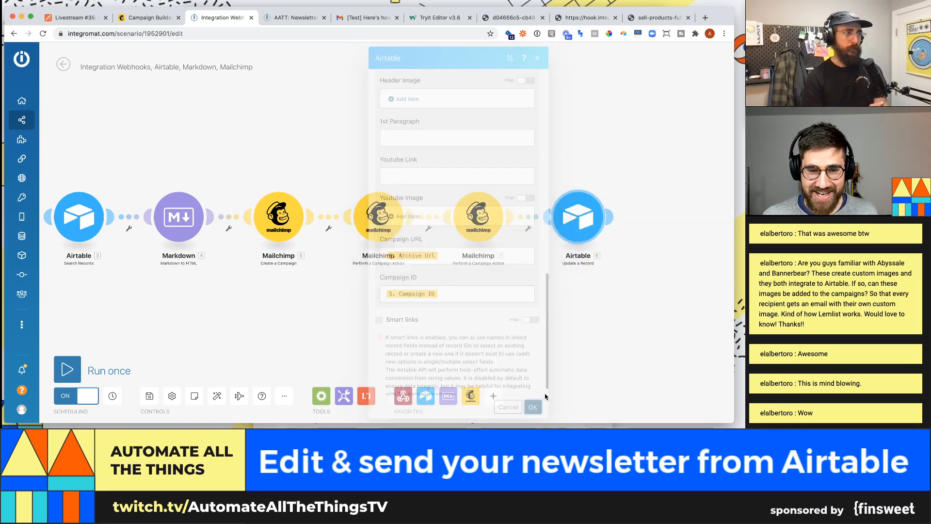
{"action": "left_click_drag", "start_coordinate": [584, 226], "coordinate": [580, 163]}
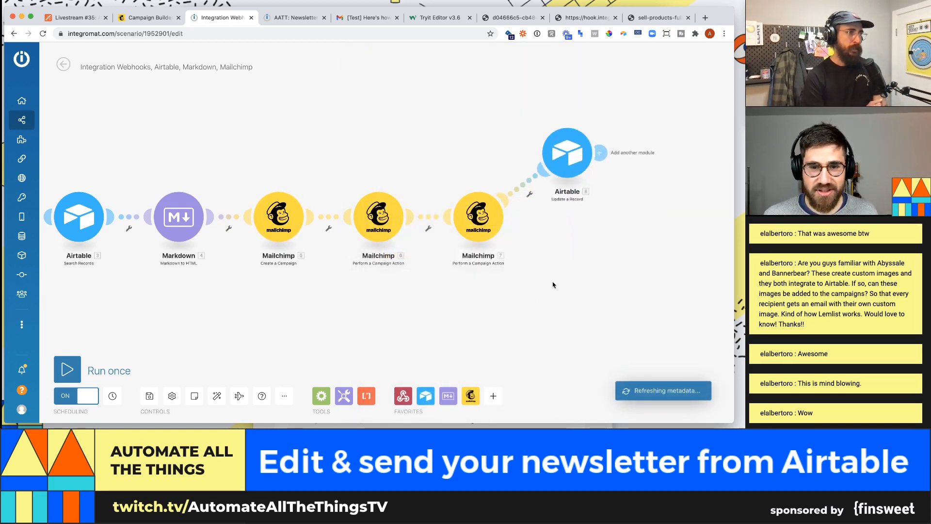
{"action": "left_click_drag", "start_coordinate": [450, 298], "coordinate": [547, 293]}
{"action": "scroll", "coordinate": [539, 298], "scroll_direction": "down", "scroll_amount": 2}
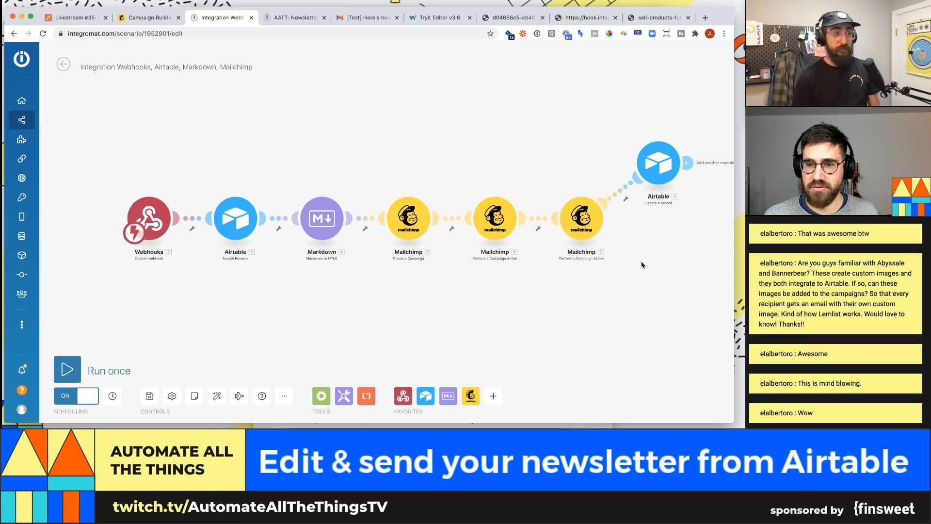
{"action": "left_click_drag", "start_coordinate": [668, 259], "coordinate": [600, 248]}
{"action": "scroll", "coordinate": [632, 278], "scroll_direction": "down", "scroll_amount": 3}
{"action": "scroll", "coordinate": [577, 267], "scroll_direction": "up", "scroll_amount": 1}
{"action": "scroll", "coordinate": [575, 246], "scroll_direction": "up", "scroll_amount": 2}
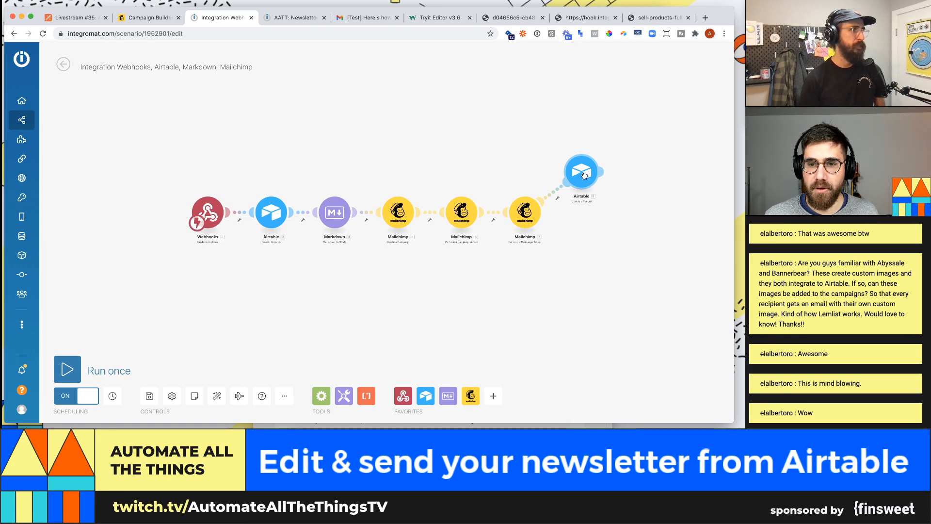
- Review the older scenario's Resume flow-control settings, then go back to the Integration Webhooks scenario
{"action": "left_click", "coordinate": [293, 17]}
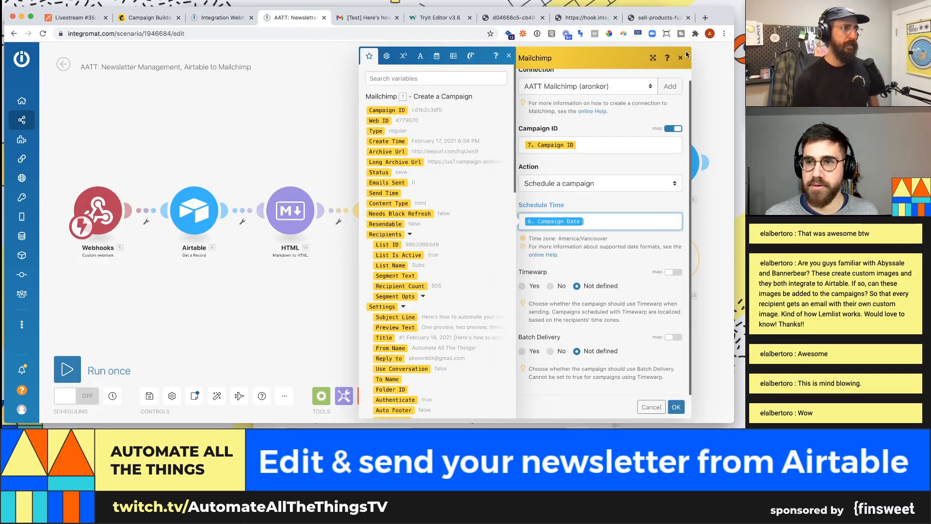
{"action": "left_click", "coordinate": [675, 406]}
{"action": "left_click", "coordinate": [679, 265]}
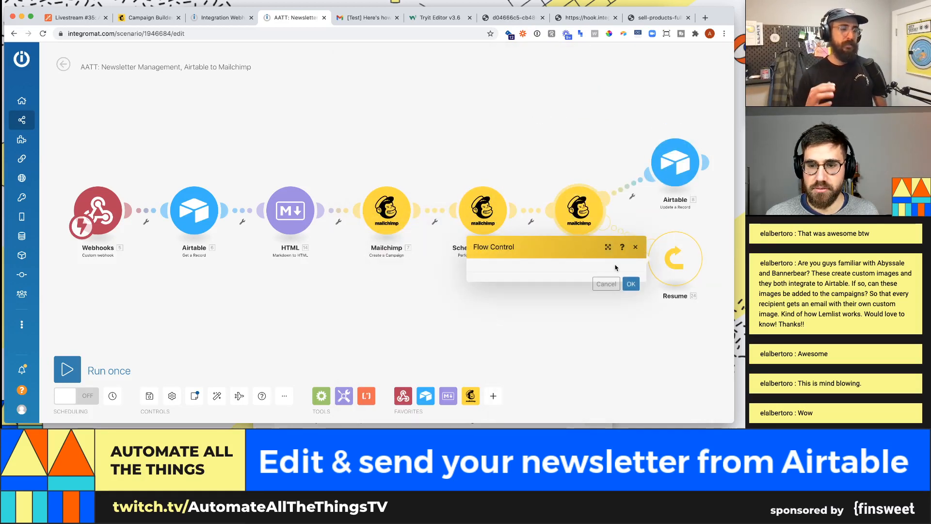
{"action": "left_click", "coordinate": [631, 285]}
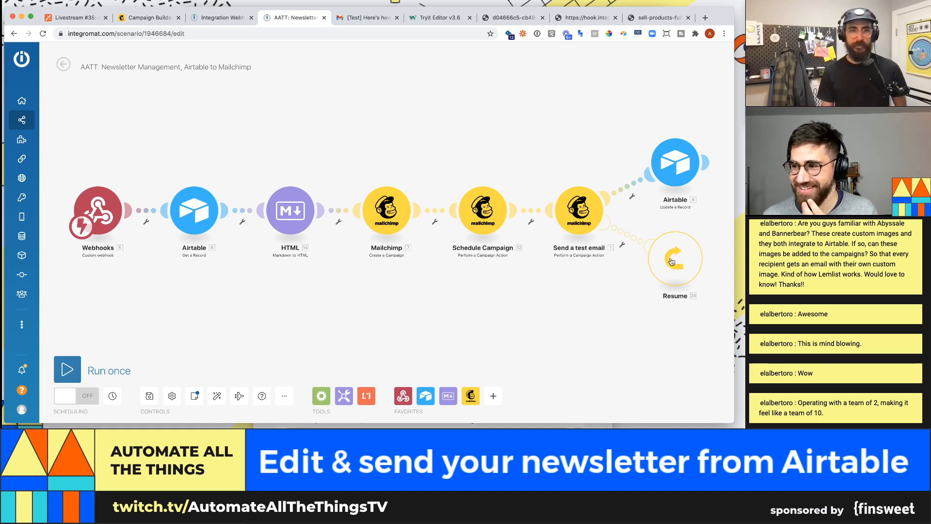
{"action": "left_click", "coordinate": [672, 262]}
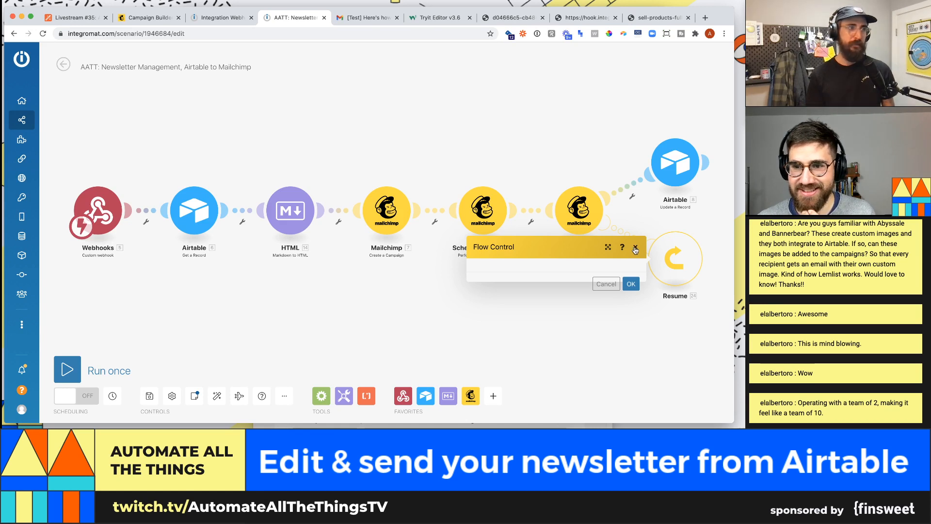
{"action": "left_click", "coordinate": [637, 247]}
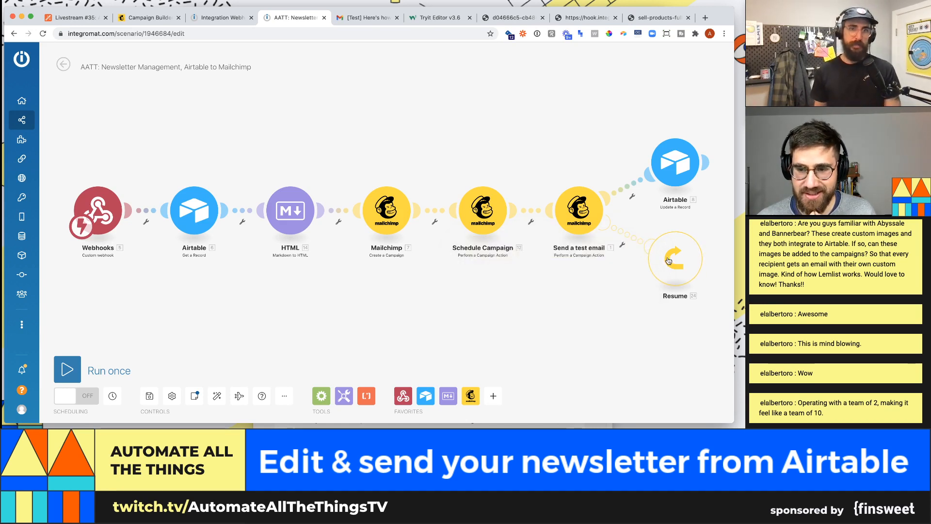
{"action": "left_click", "coordinate": [223, 18]}
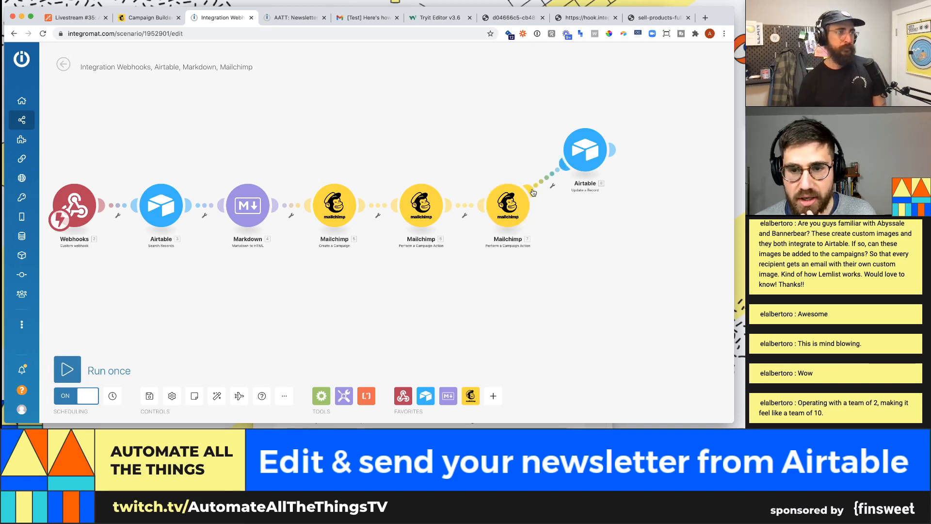
- Look over the test-email module's settings, the link filter and the app list without changes
{"action": "left_click", "coordinate": [532, 212]}
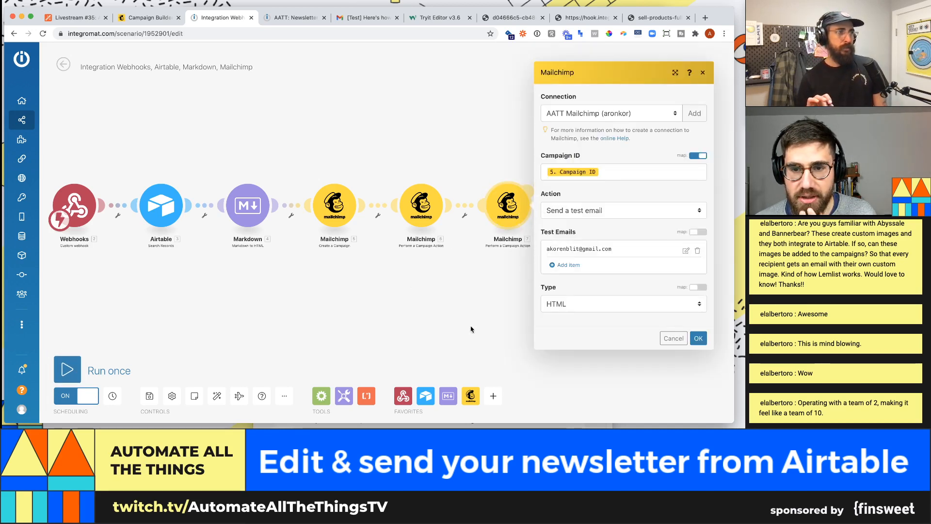
{"action": "left_click", "coordinate": [471, 329]}
{"action": "left_click", "coordinate": [530, 194]}
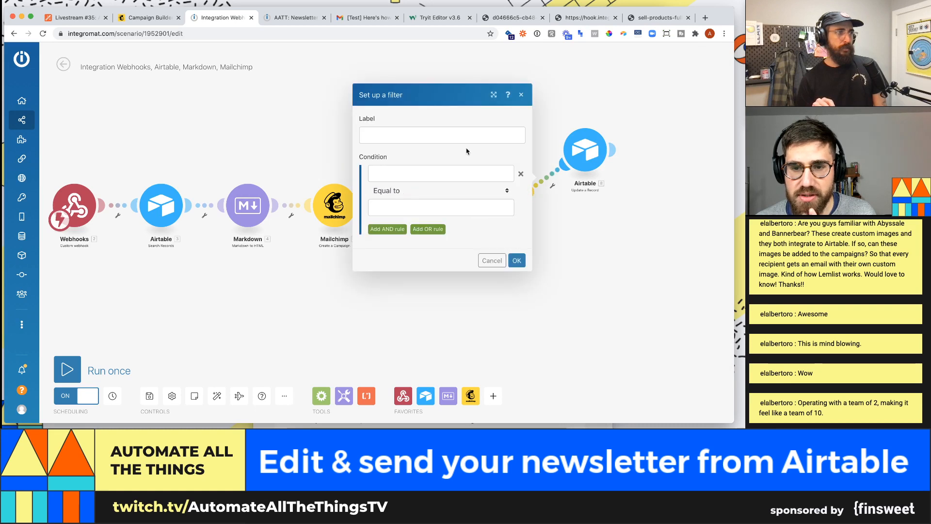
{"action": "left_click", "coordinate": [521, 94]}
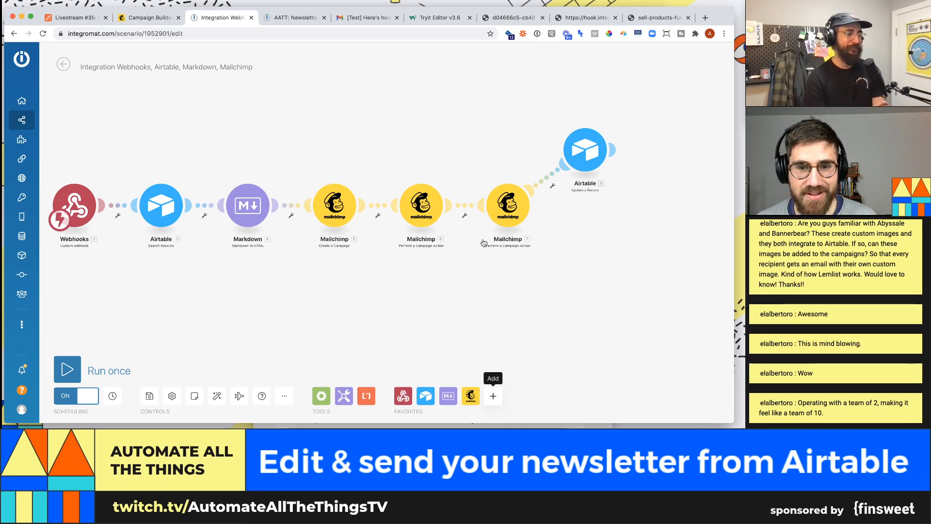
{"action": "left_click", "coordinate": [476, 167]}
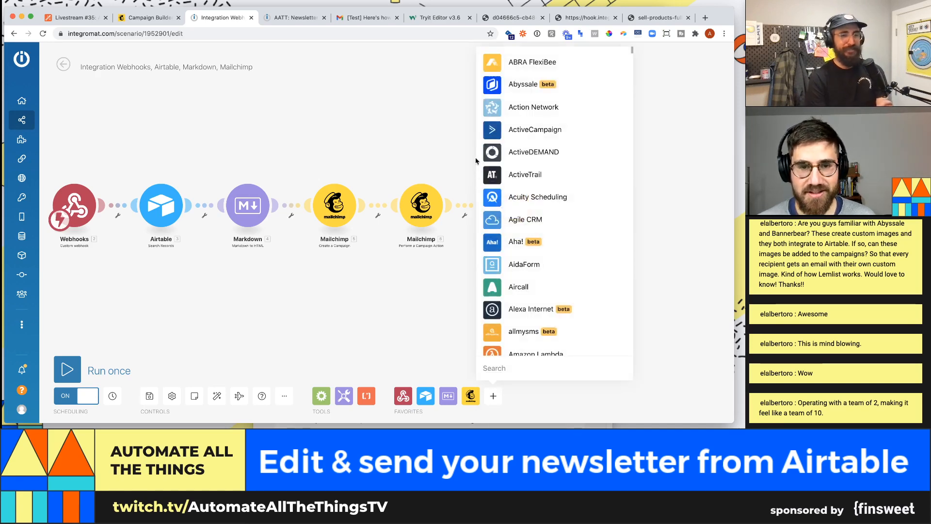
{"action": "left_click", "coordinate": [678, 248]}
- Add an empty placeholder module, search it for Abyssale, then delete the placeholder
{"action": "right_click", "coordinate": [558, 262]}
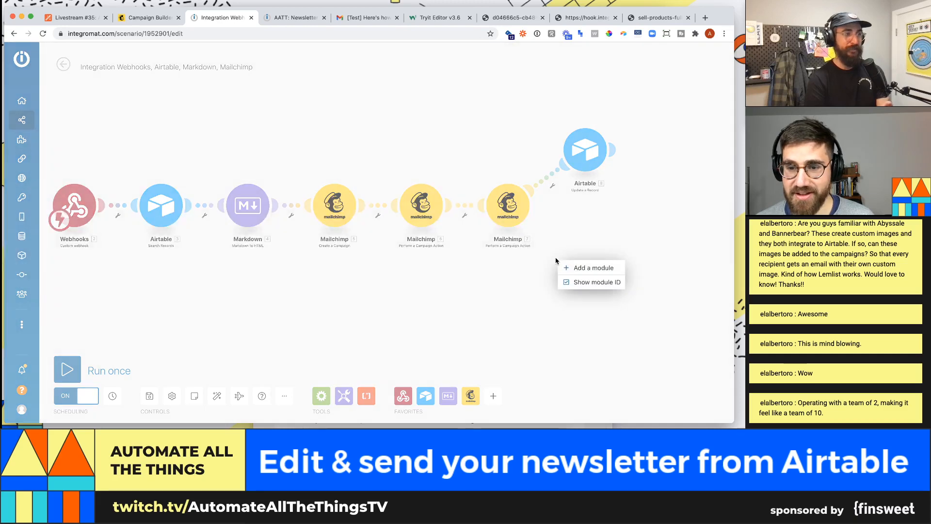
{"action": "left_click", "coordinate": [592, 267]}
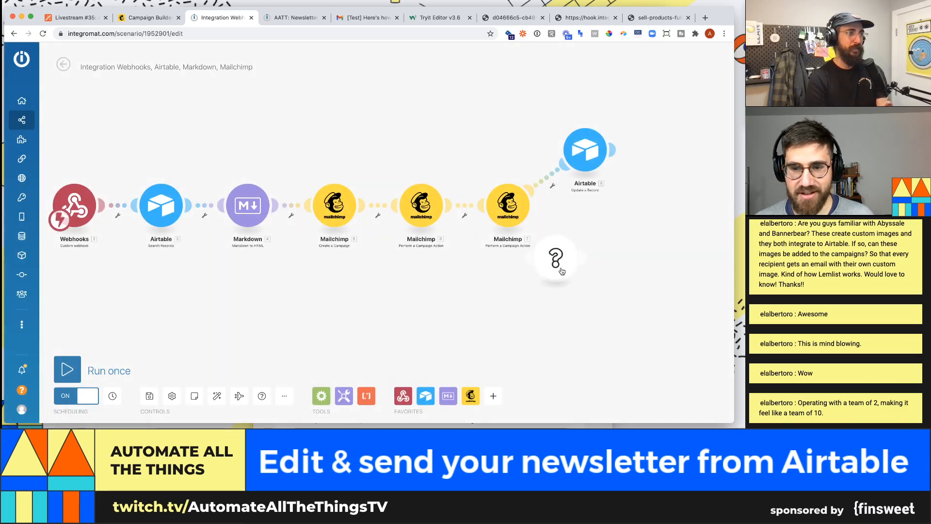
{"action": "left_click", "coordinate": [585, 275]}
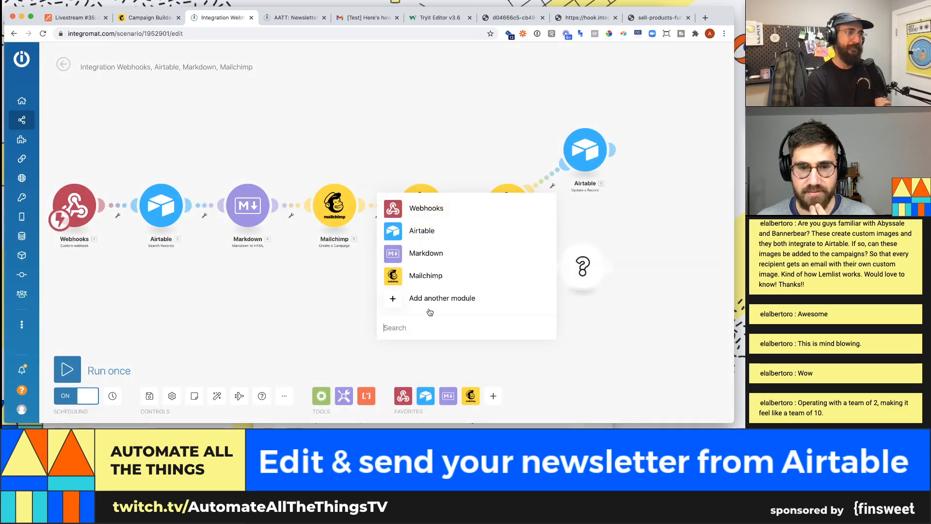
{"action": "left_click", "coordinate": [421, 333]}
{"action": "type", "text": "abyssale"}
{"action": "left_click", "coordinate": [578, 330]}
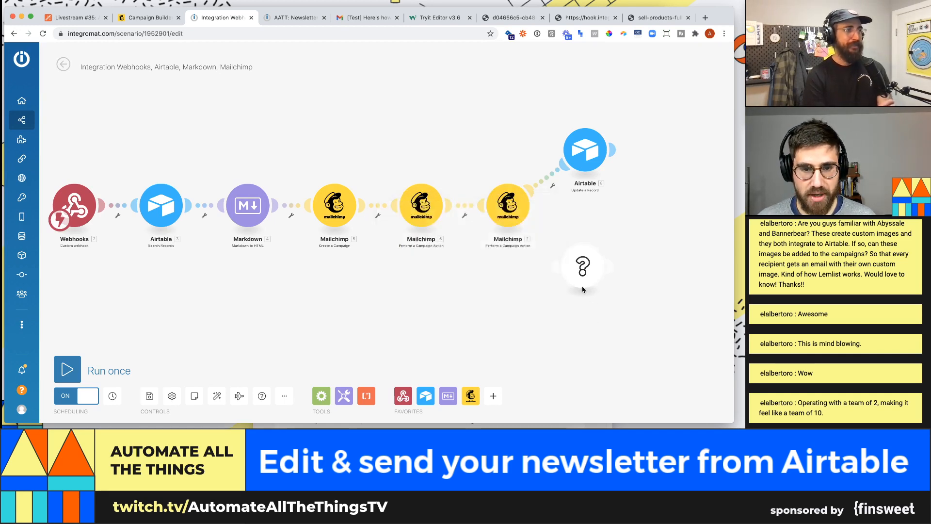
{"action": "left_click", "coordinate": [583, 280]}
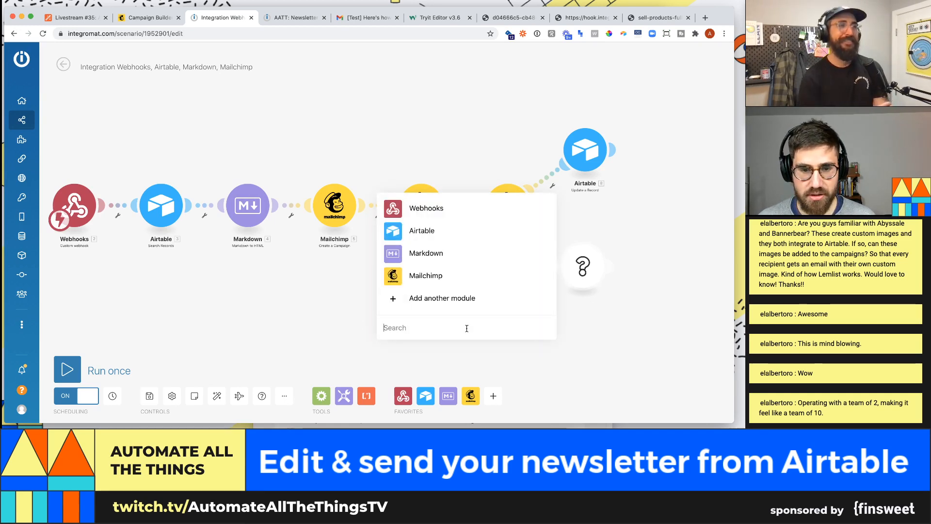
{"action": "left_click", "coordinate": [607, 296]}
{"action": "right_click", "coordinate": [590, 264]}
{"action": "left_click", "coordinate": [608, 286]}
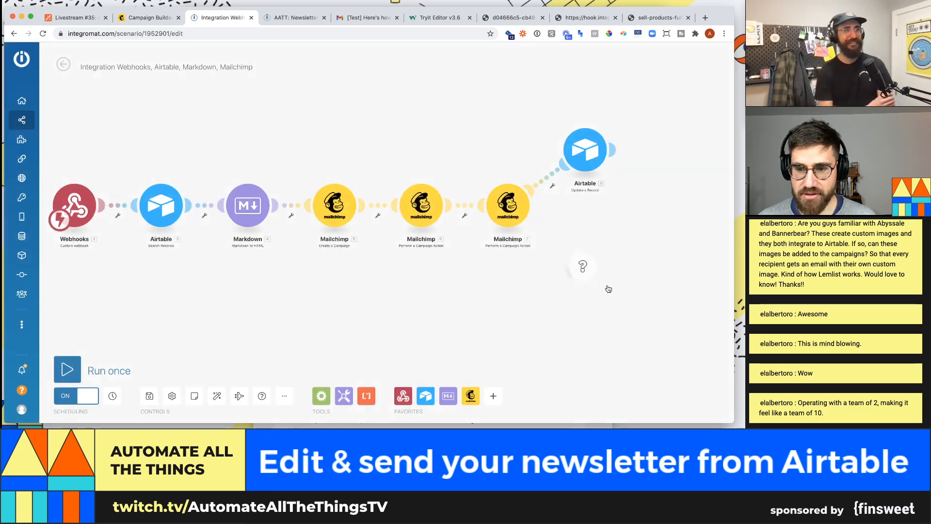
- Attach a Resume error handler to the last Mailchimp module
{"action": "right_click", "coordinate": [513, 214]}
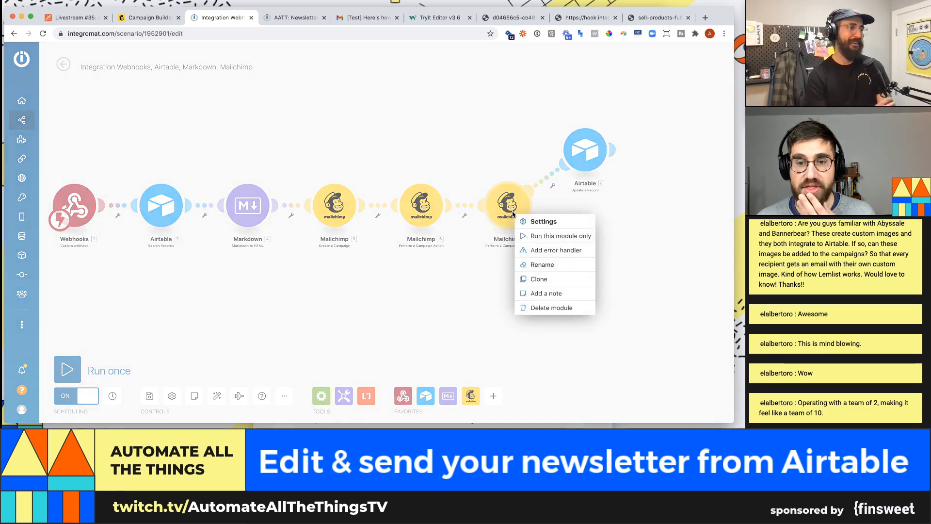
{"action": "left_click", "coordinate": [554, 251]}
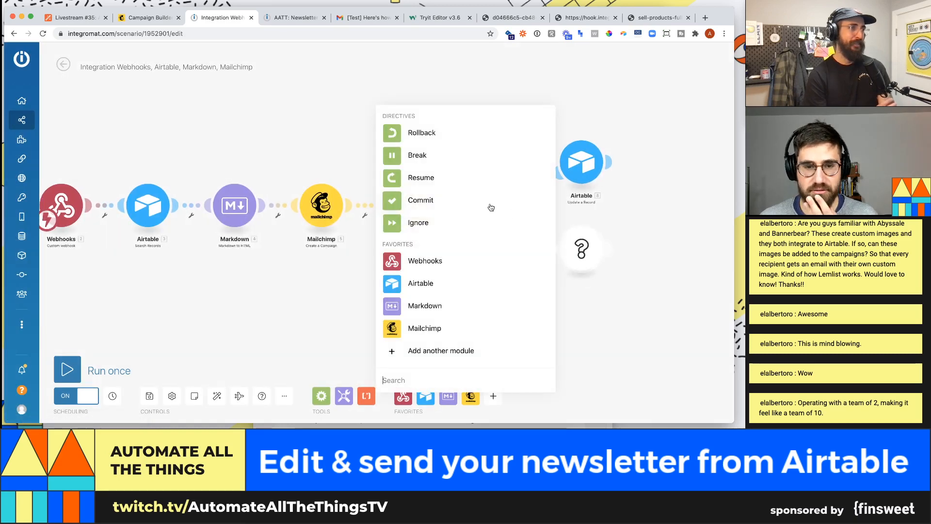
{"action": "left_click", "coordinate": [436, 182]}
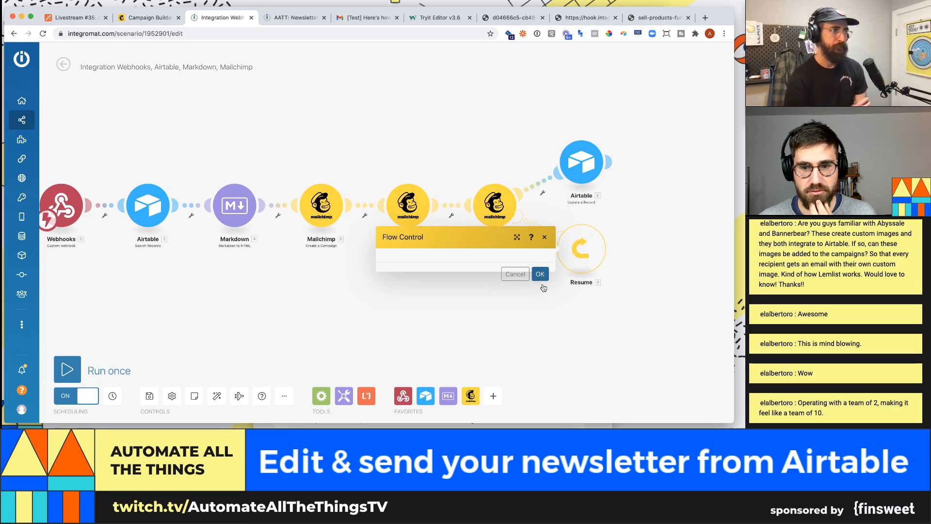
{"action": "left_click", "coordinate": [539, 274]}
{"action": "left_click", "coordinate": [573, 289]}
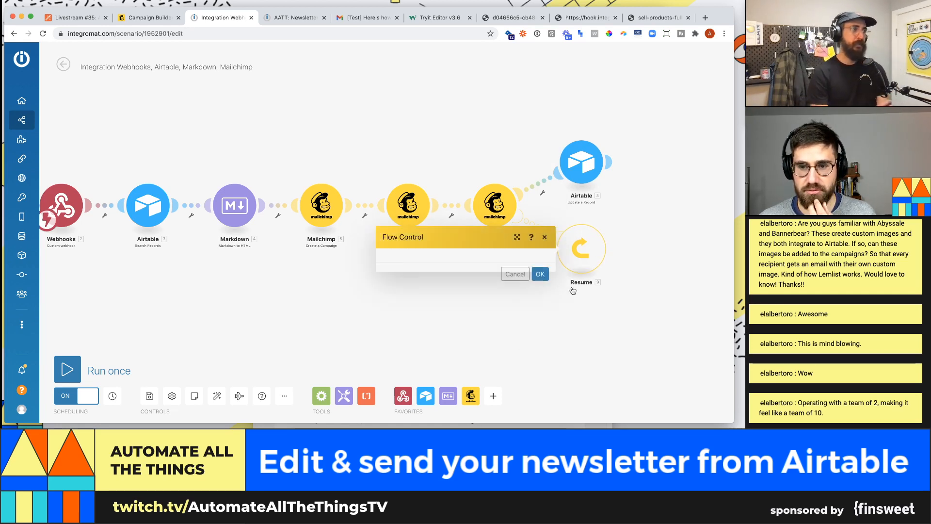
- Save the Integration Webhooks scenario and bring the whole module chain into view
{"action": "left_click", "coordinate": [73, 17]}
{"action": "left_click", "coordinate": [221, 17]}
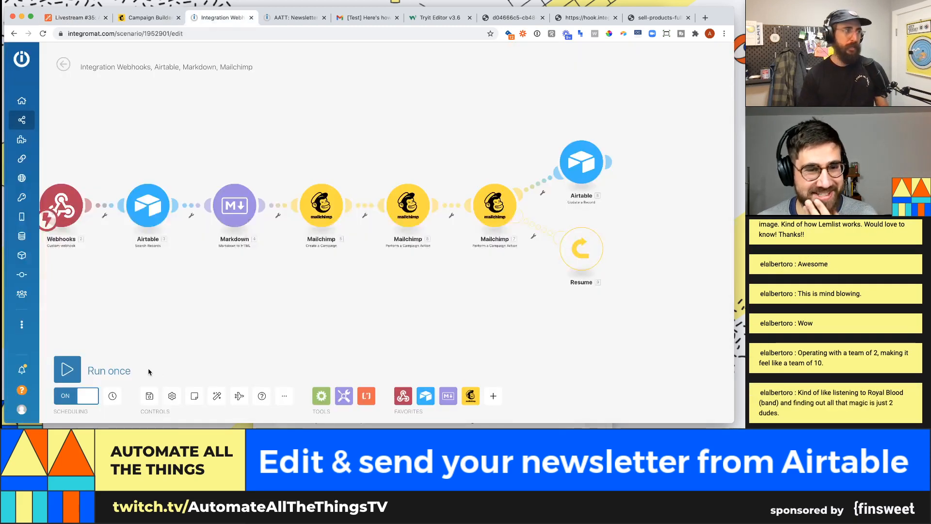
{"action": "left_click", "coordinate": [149, 396]}
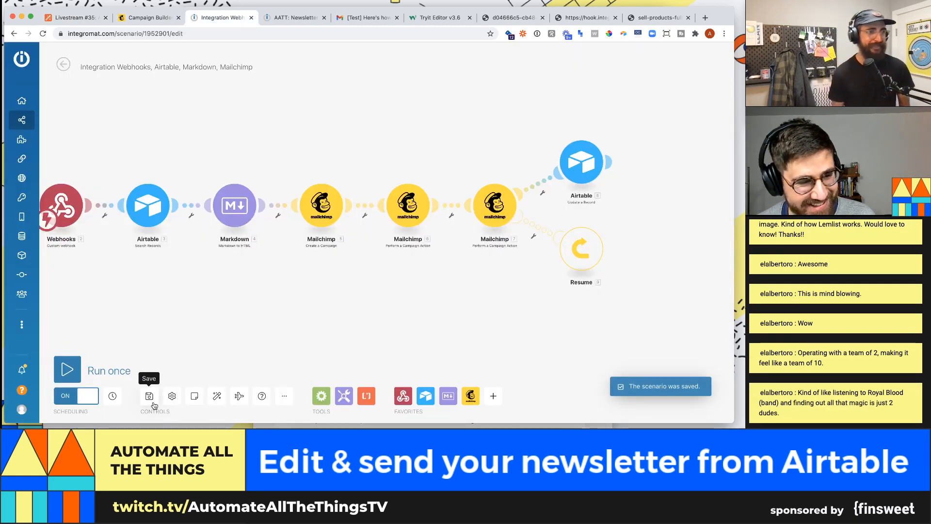
{"action": "scroll", "coordinate": [315, 300], "scroll_direction": "down", "scroll_amount": 1}
{"action": "left_click_drag", "start_coordinate": [315, 299], "coordinate": [338, 297]}
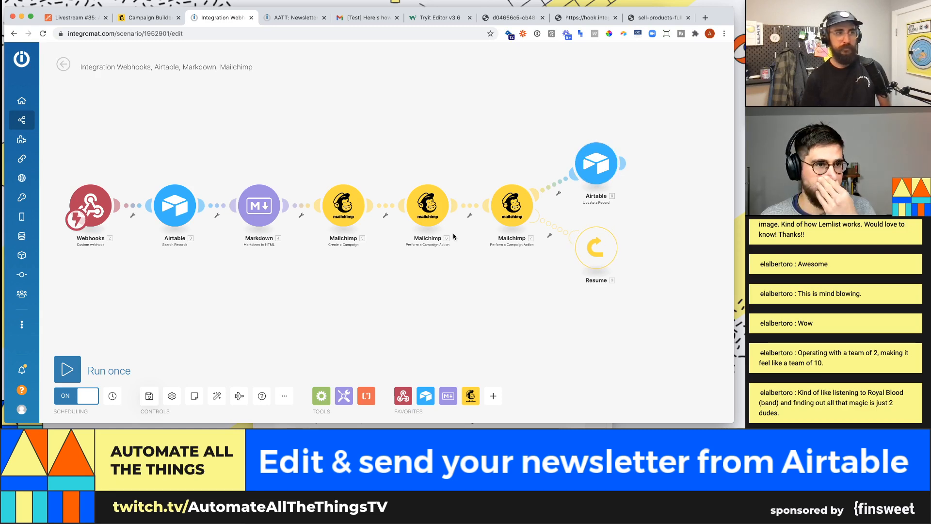
- Confirm the February 22, 2021 record's Status stays Confirmed
{"action": "left_click", "coordinate": [83, 22]}
{"action": "left_click", "coordinate": [272, 152]}
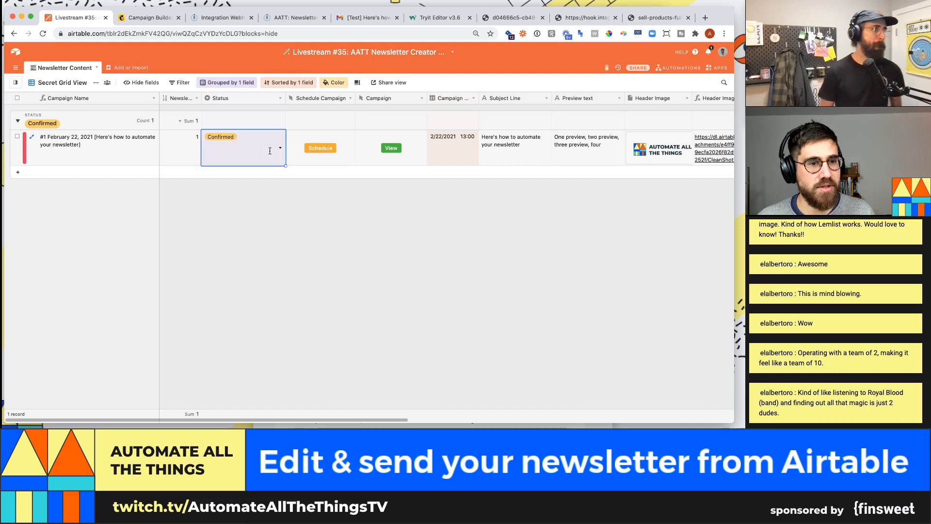
{"action": "left_click", "coordinate": [271, 151]}
{"action": "left_click", "coordinate": [271, 189]}
{"action": "left_click", "coordinate": [455, 280]}
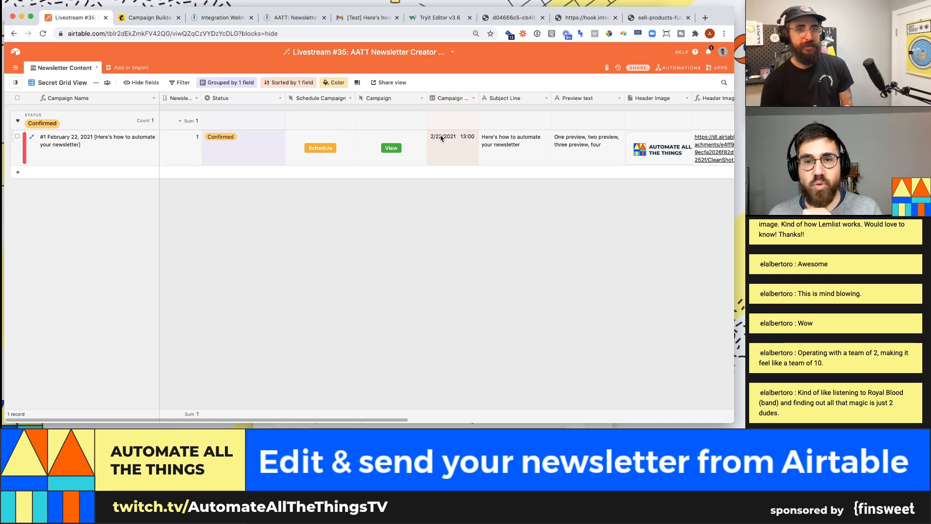
- Review the Schedule Campaign field's webhook URL formula and cancel without changes
{"action": "left_click", "coordinate": [351, 140]}
{"action": "right_click", "coordinate": [351, 97]}
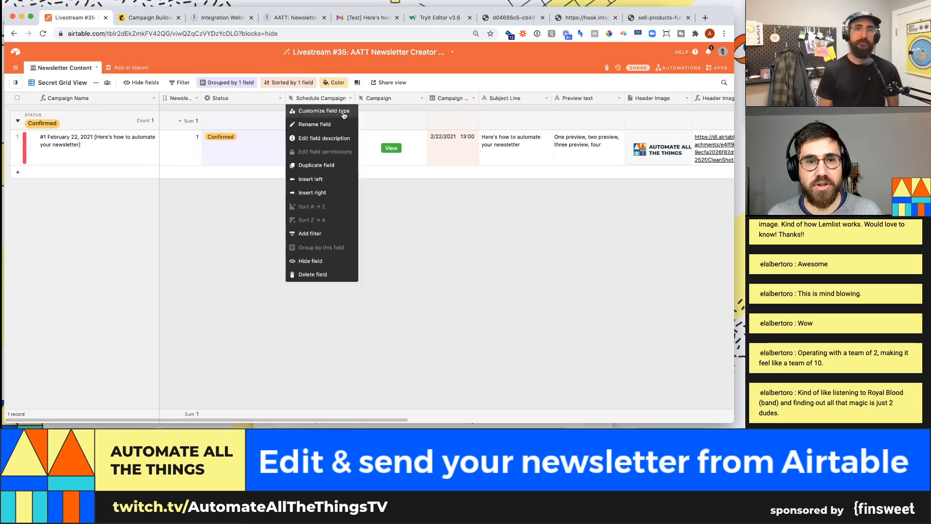
{"action": "left_click", "coordinate": [344, 112]}
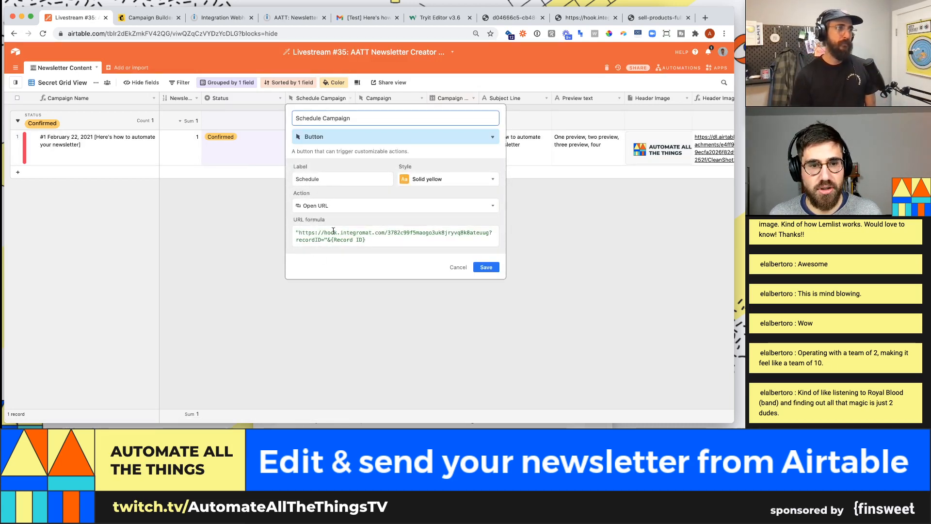
{"action": "left_click", "coordinate": [616, 230]}
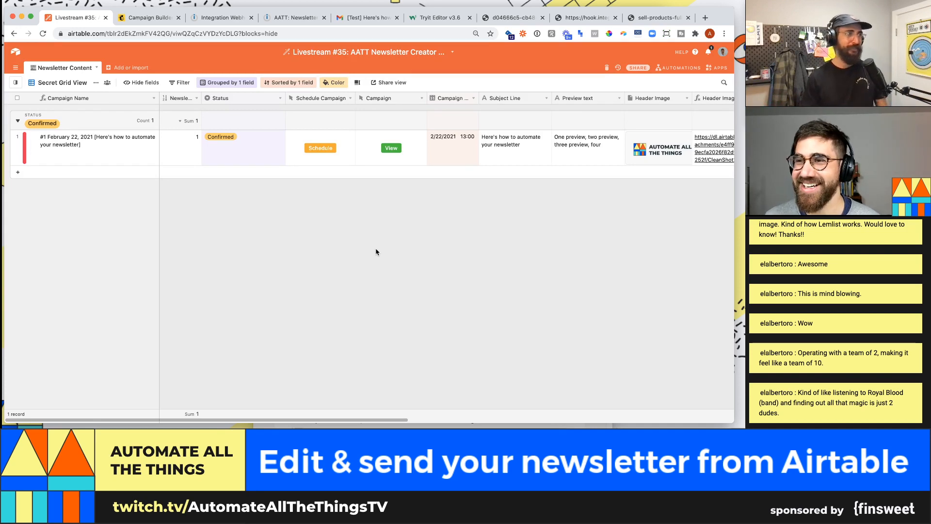
- Fire the schedule webhook, inspect the failed run's Mailchimp error, then go to the campaign's HTML editor
{"action": "left_click", "coordinate": [320, 147]}
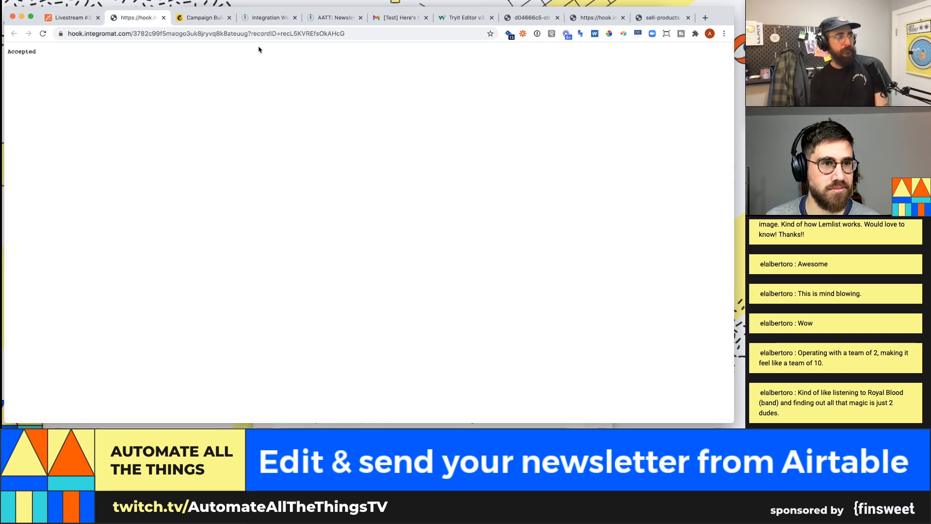
{"action": "left_click", "coordinate": [255, 21]}
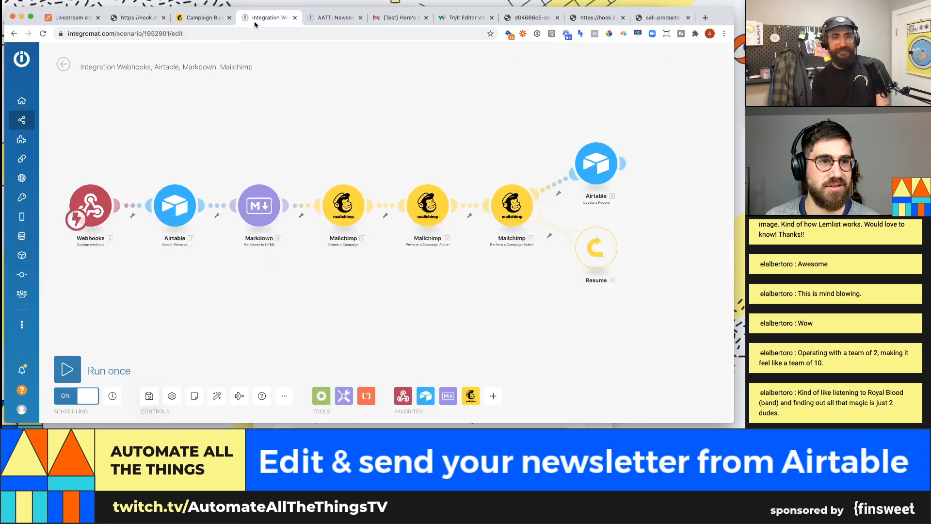
{"action": "left_click", "coordinate": [64, 64]}
{"action": "left_click", "coordinate": [106, 119]}
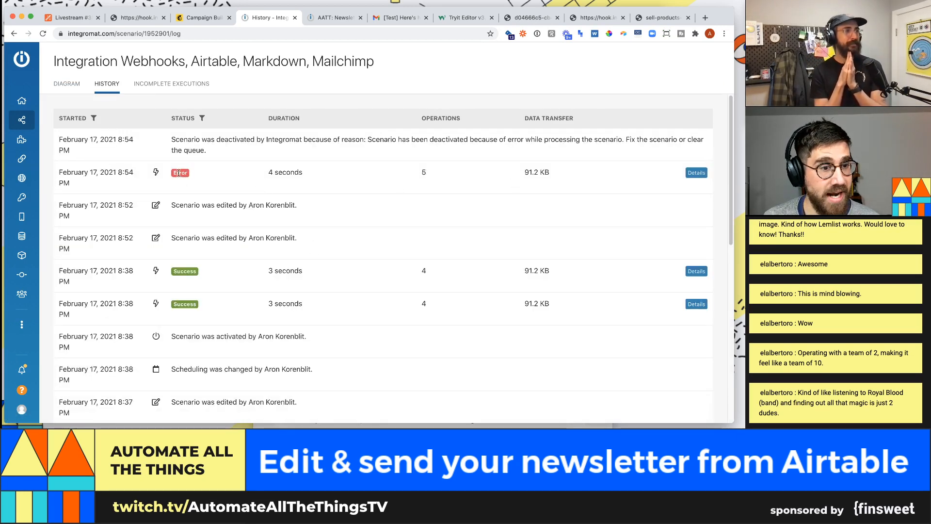
{"action": "left_click", "coordinate": [696, 173]}
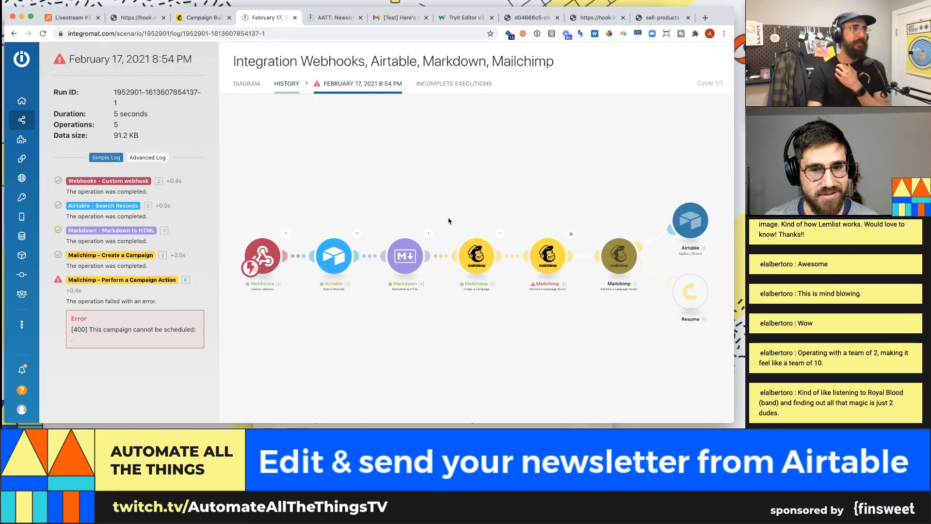
{"action": "left_click", "coordinate": [571, 236]}
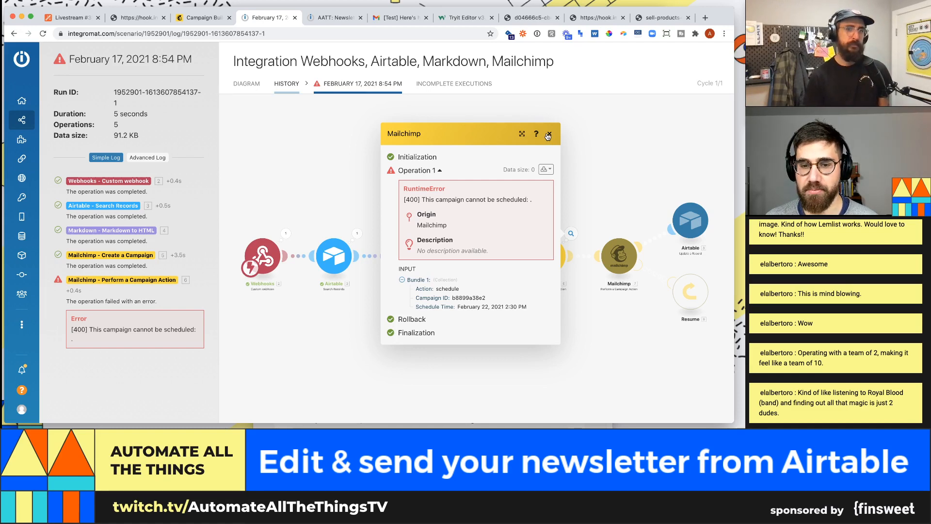
{"action": "left_click", "coordinate": [610, 209]}
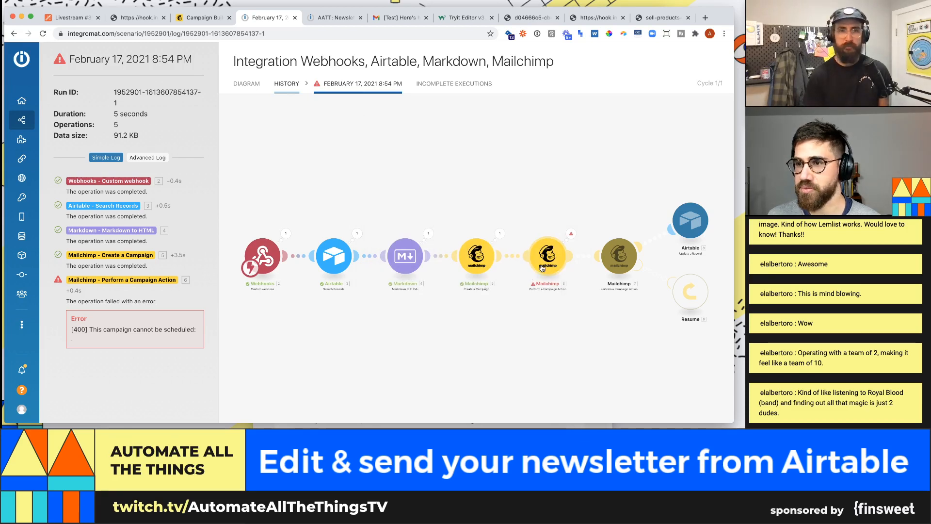
{"action": "left_click", "coordinate": [203, 18]}
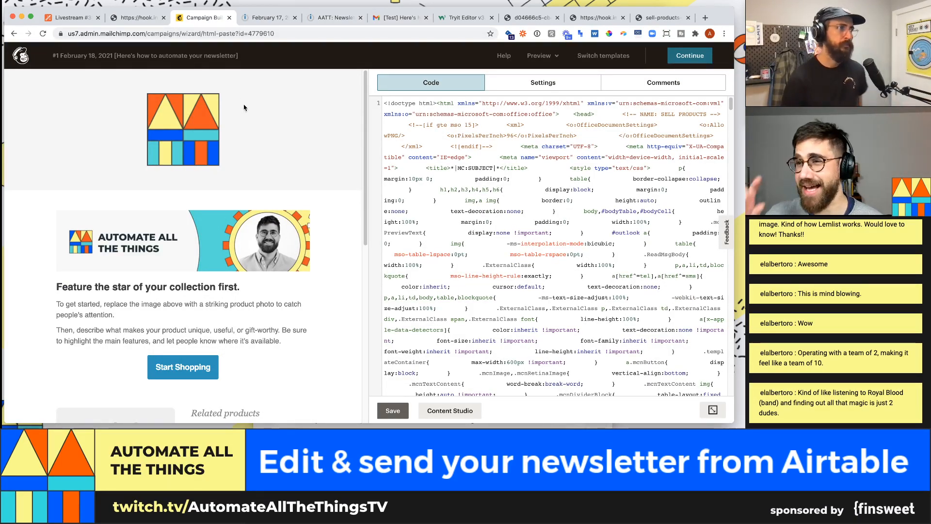
- Change the record's campaign date to 2/26/2021 13:00
{"action": "left_click", "coordinate": [71, 18]}
{"action": "left_click", "coordinate": [449, 137]}
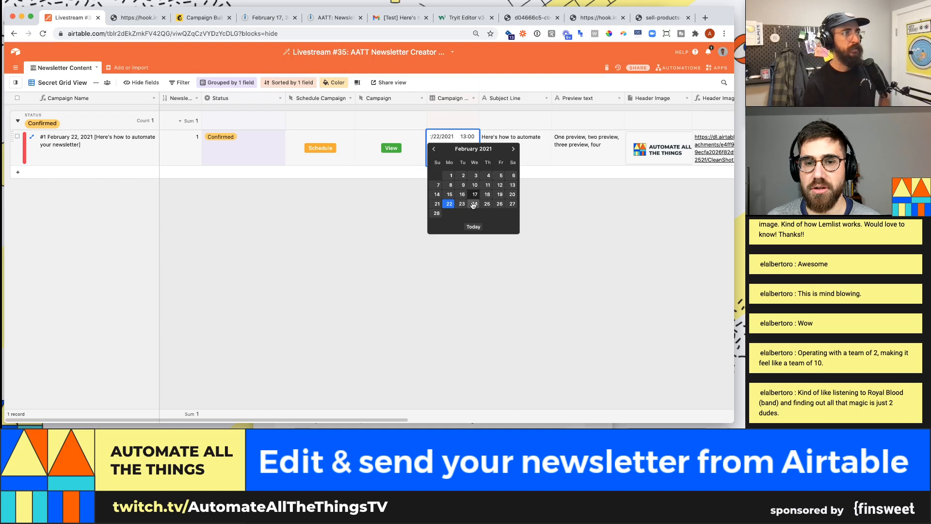
{"action": "left_click", "coordinate": [473, 204]}
{"action": "left_click", "coordinate": [467, 137]}
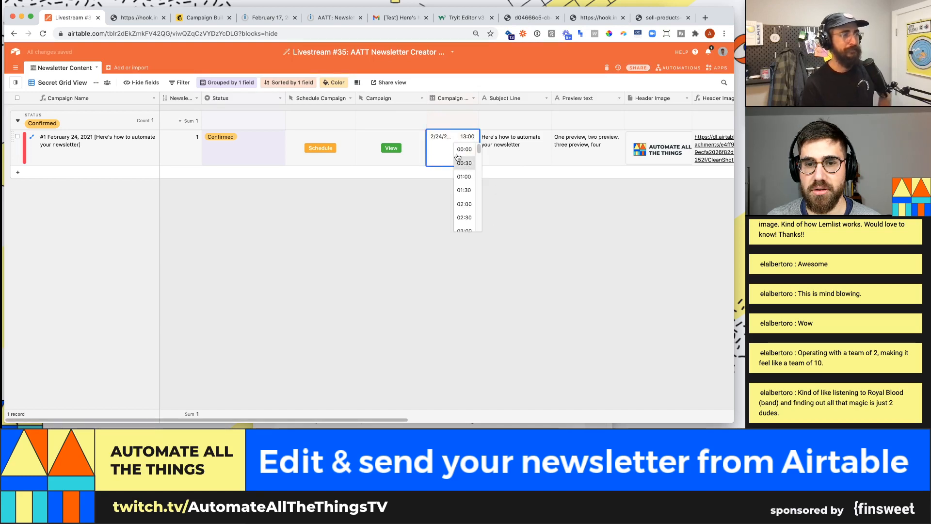
{"action": "left_click", "coordinate": [450, 151]}
{"action": "left_click", "coordinate": [444, 152]}
{"action": "left_click", "coordinate": [497, 208]}
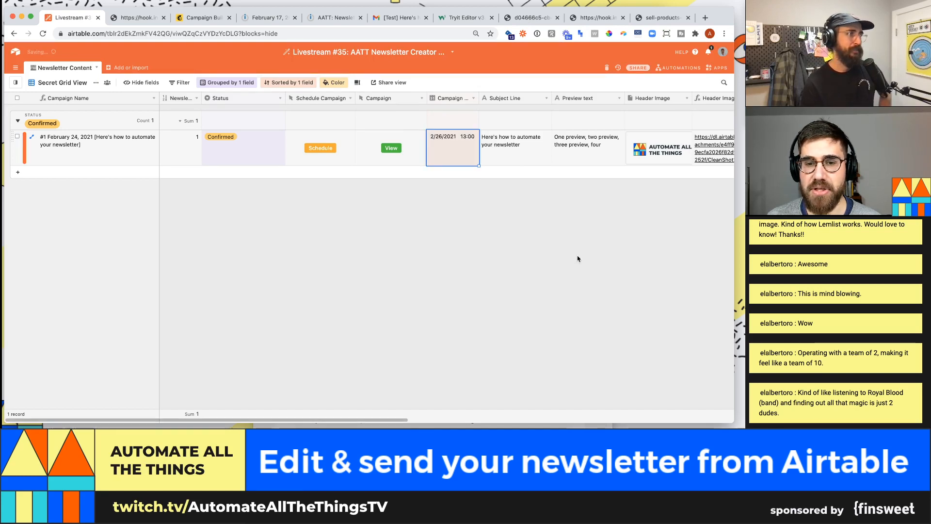
{"action": "left_click", "coordinate": [588, 266]}
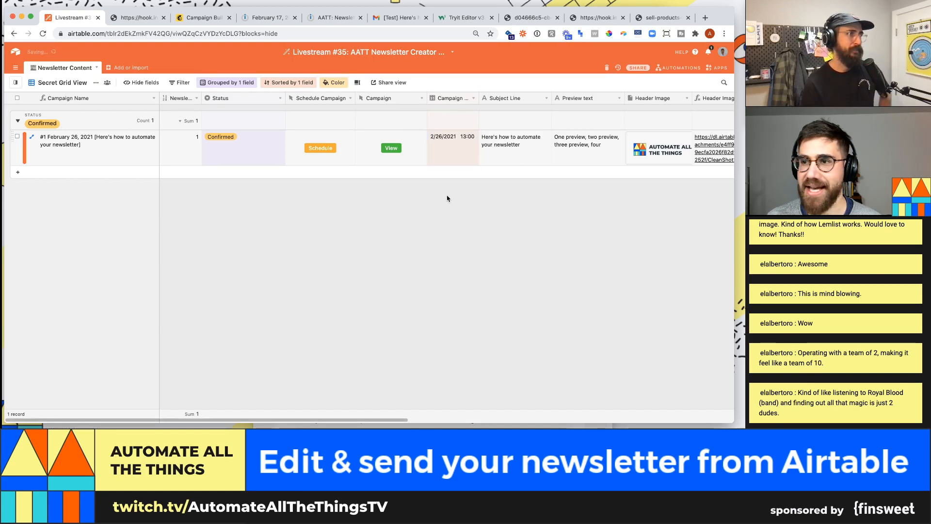
- Fire the schedule webhook, then turn the newsletter scenario's scheduling ON
{"action": "left_click", "coordinate": [310, 153]}
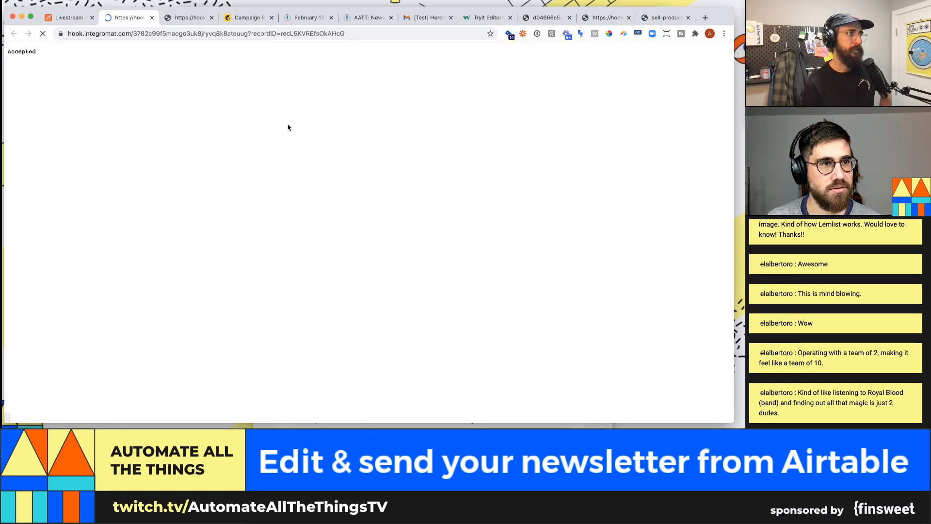
{"action": "left_click", "coordinate": [233, 22]}
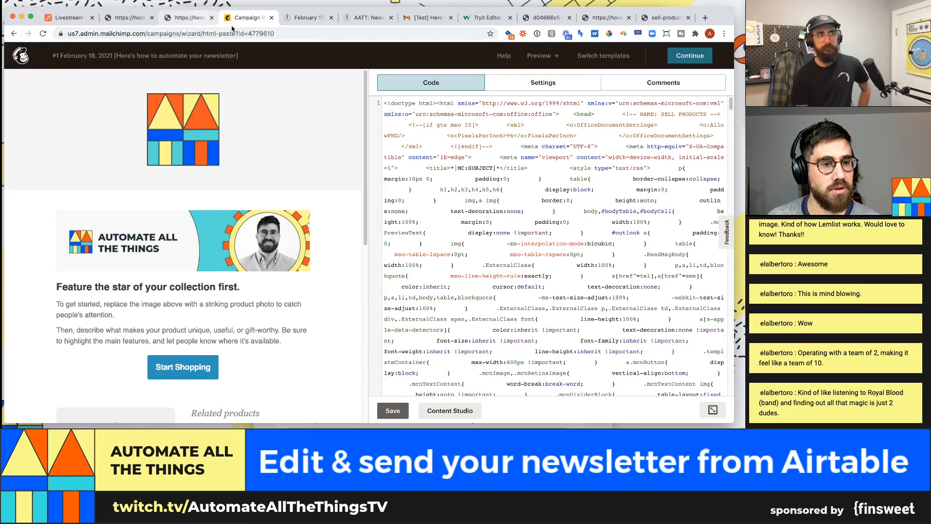
{"action": "left_click", "coordinate": [314, 19]}
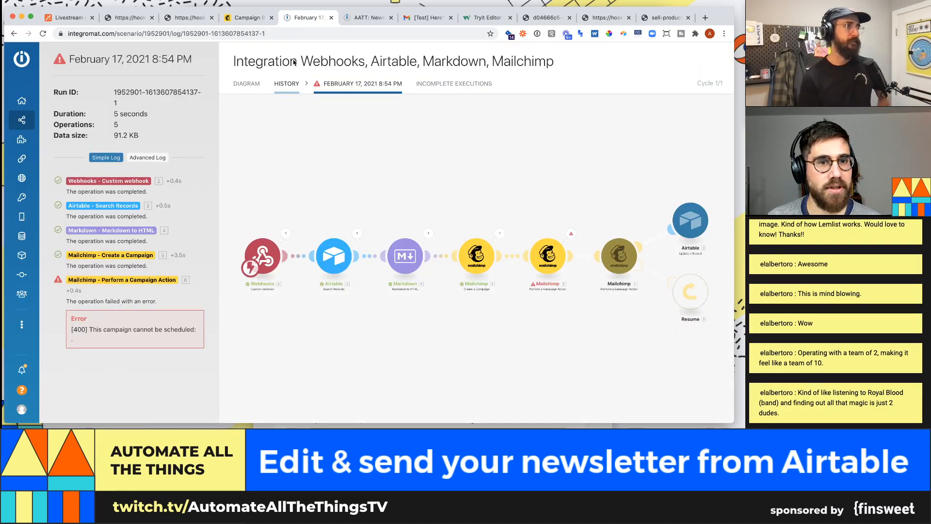
{"action": "left_click", "coordinate": [373, 17]}
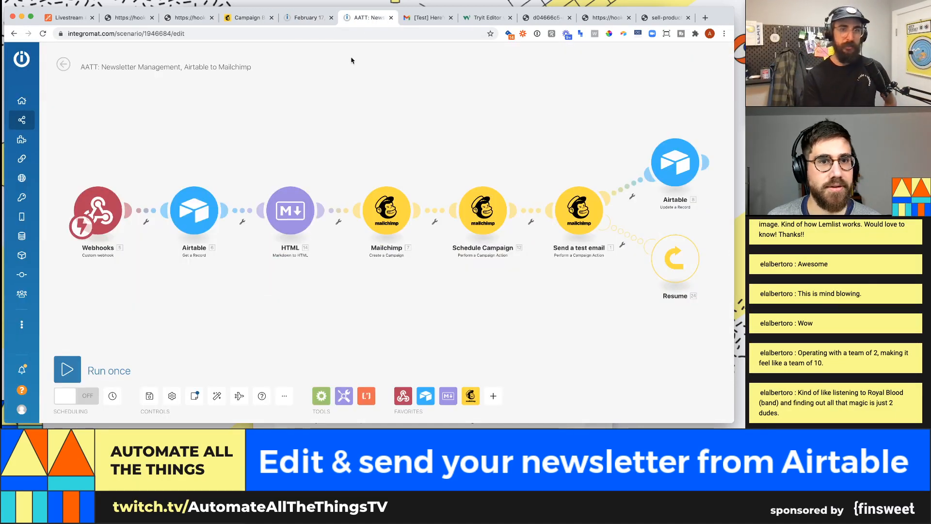
{"action": "left_click", "coordinate": [85, 396]}
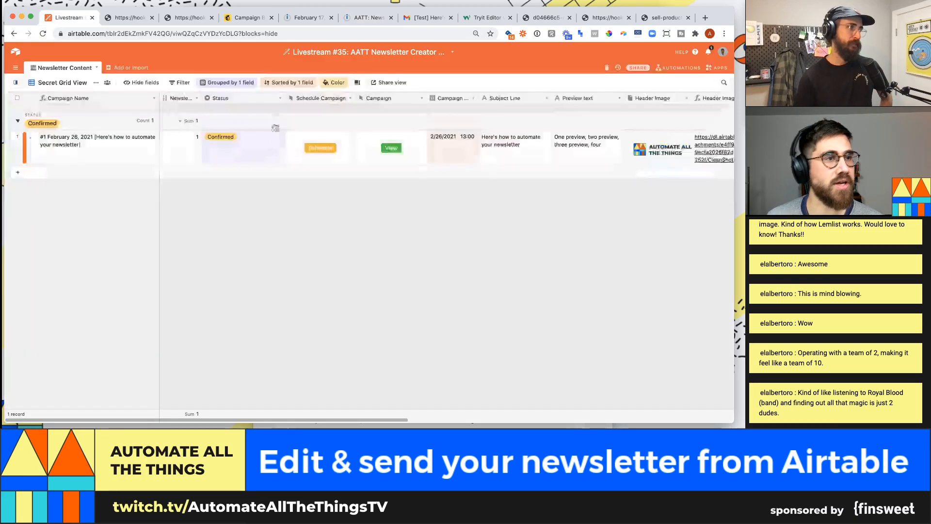
- Fire the schedule webhook again and open the scenario's run diagram
{"action": "left_click", "coordinate": [85, 18]}
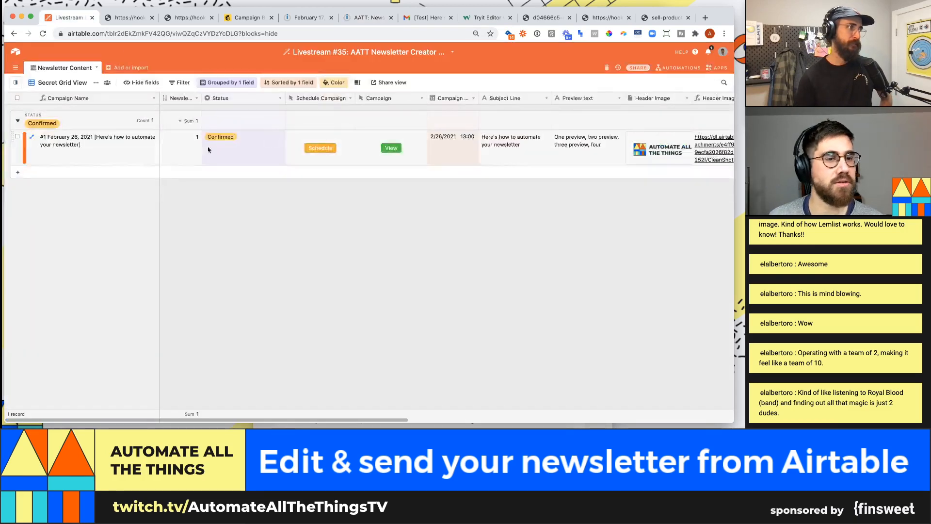
{"action": "left_click", "coordinate": [315, 148]}
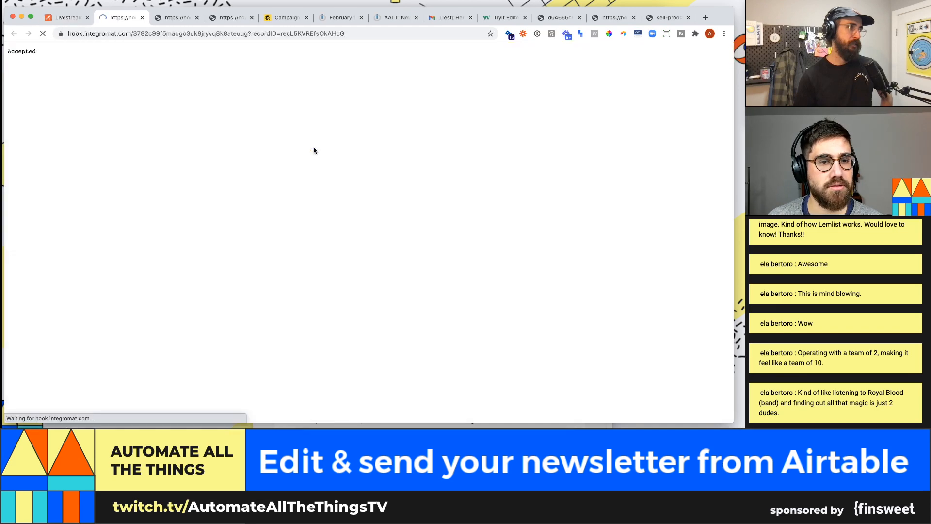
{"action": "left_click", "coordinate": [339, 18]}
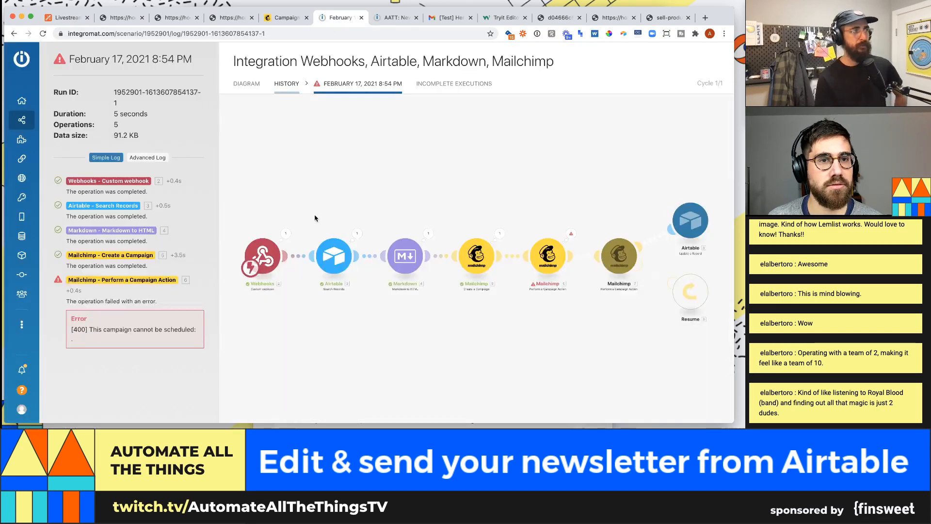
{"action": "left_click", "coordinate": [252, 91]}
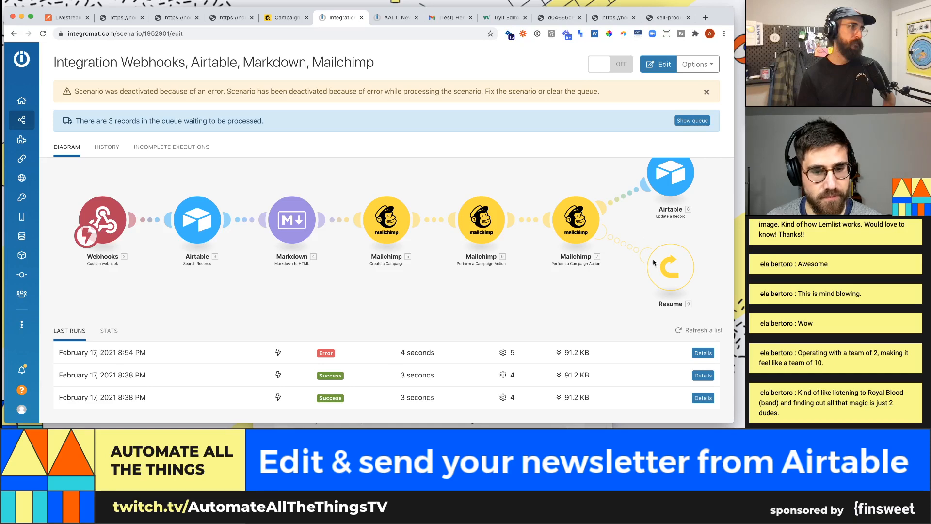
- Delete the three queued webhook messages from the Integration Webhooks scenario's queue
{"action": "left_click", "coordinate": [685, 124]}
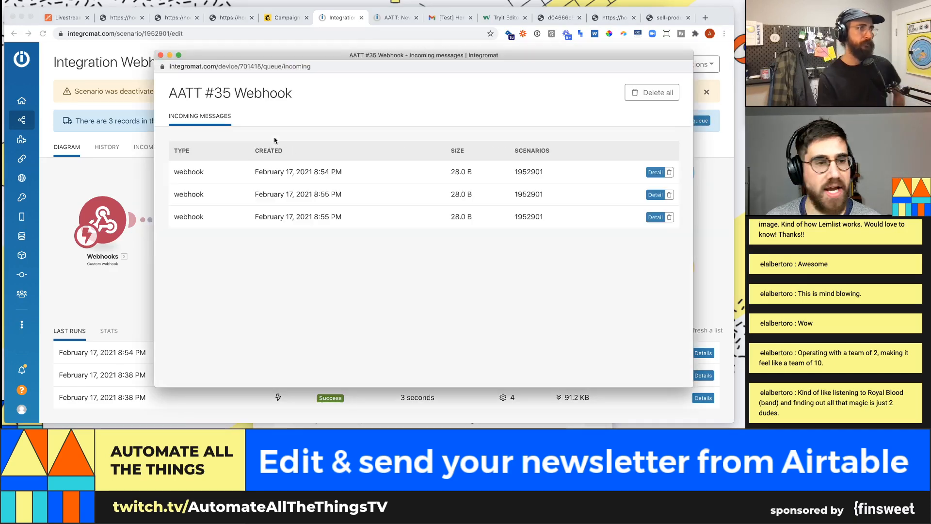
{"action": "left_click", "coordinate": [669, 172]}
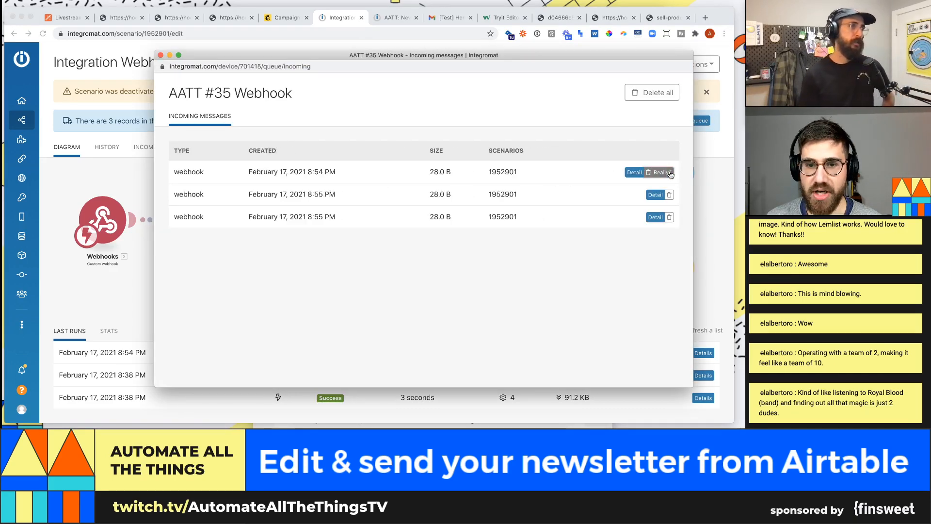
{"action": "left_click", "coordinate": [671, 173]}
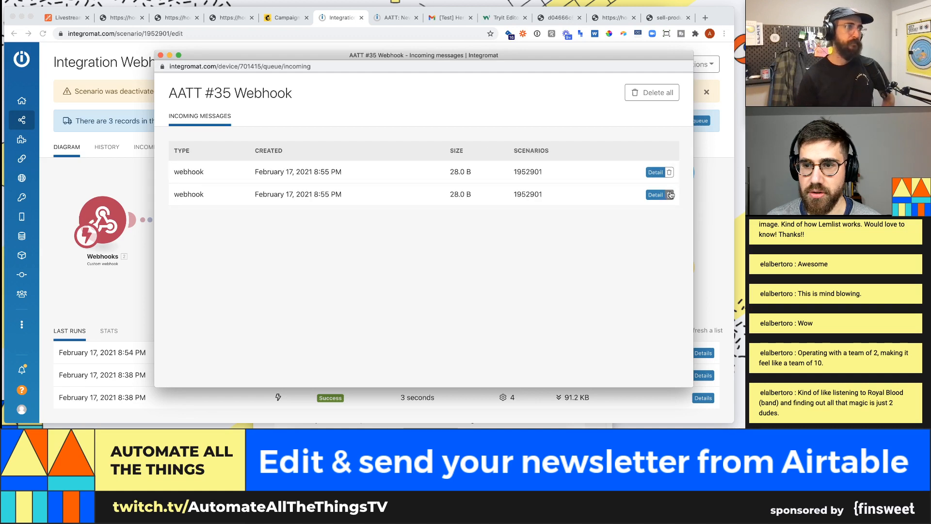
{"action": "left_click", "coordinate": [669, 194]}
{"action": "left_click", "coordinate": [668, 194]}
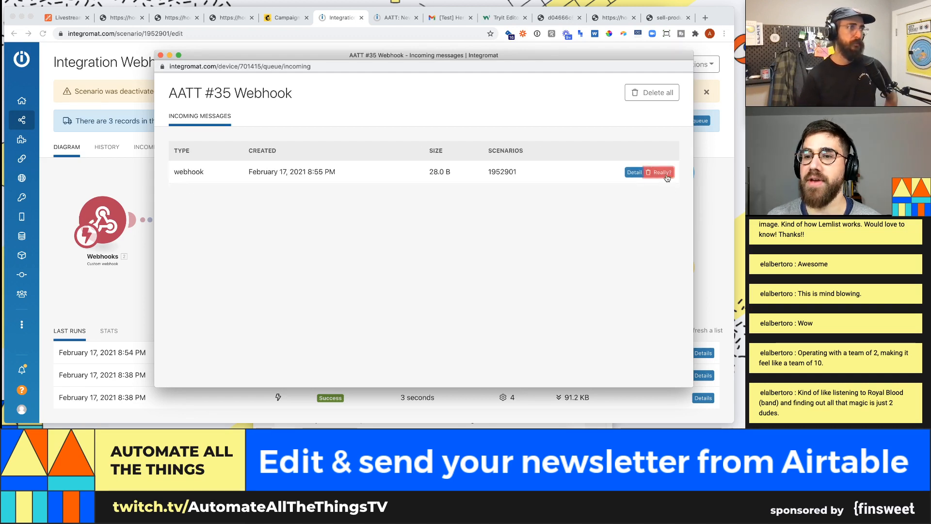
{"action": "left_click", "coordinate": [667, 176]}
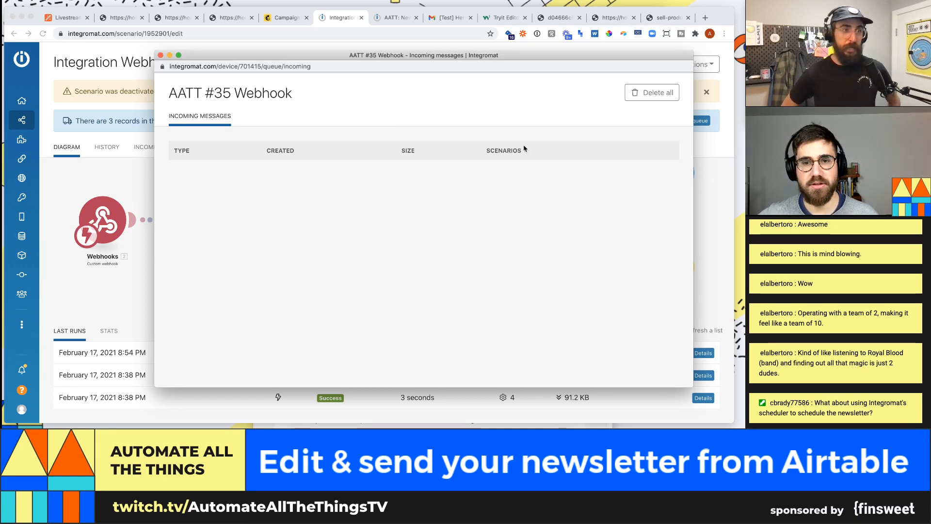
{"action": "left_click", "coordinate": [160, 55]}
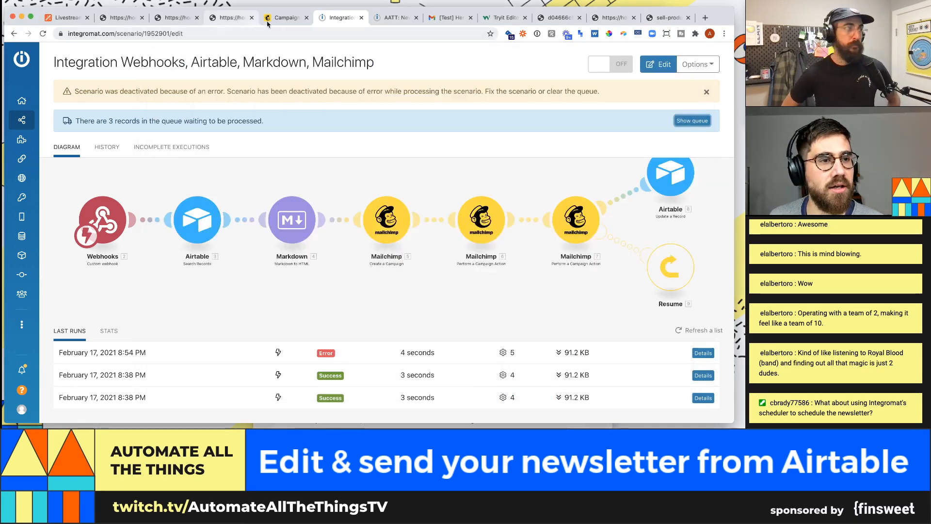
- Go to the All scenarios list from the Integromat sidebar
{"action": "left_click", "coordinate": [287, 18]}
{"action": "left_click", "coordinate": [325, 18]}
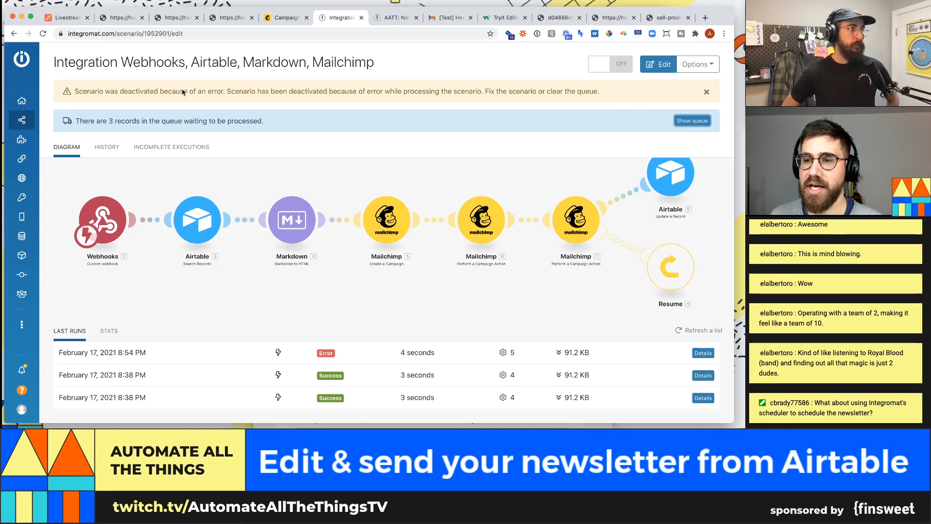
{"action": "mouse_move", "coordinate": [80, 155]}
{"action": "left_click", "coordinate": [62, 124]}
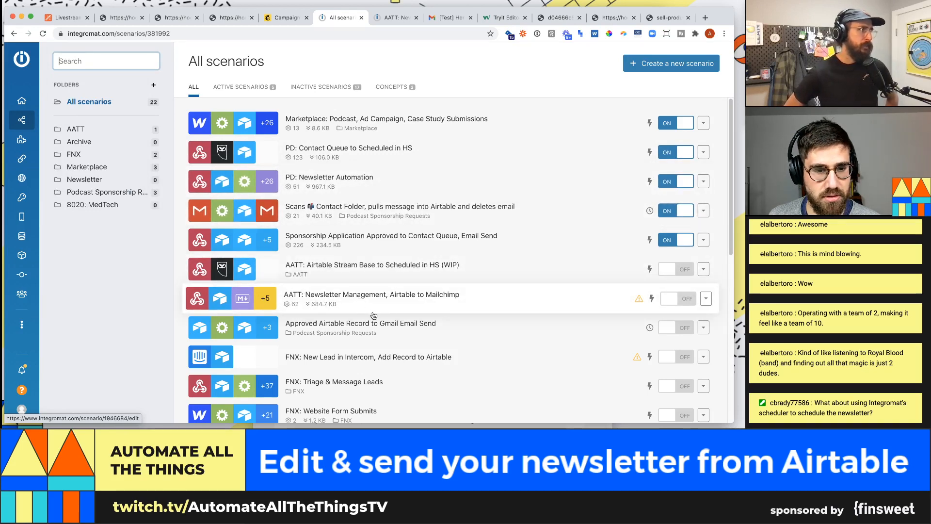
- Empty the AATT: Newsletter Management webhook queue with Delete all, then verify it's empty
{"action": "left_click", "coordinate": [390, 312]}
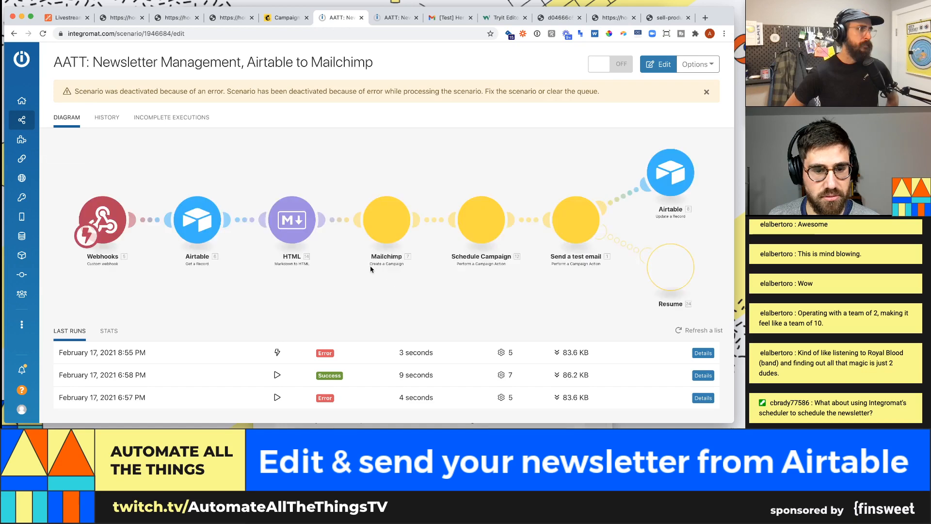
{"action": "left_click", "coordinate": [692, 121]}
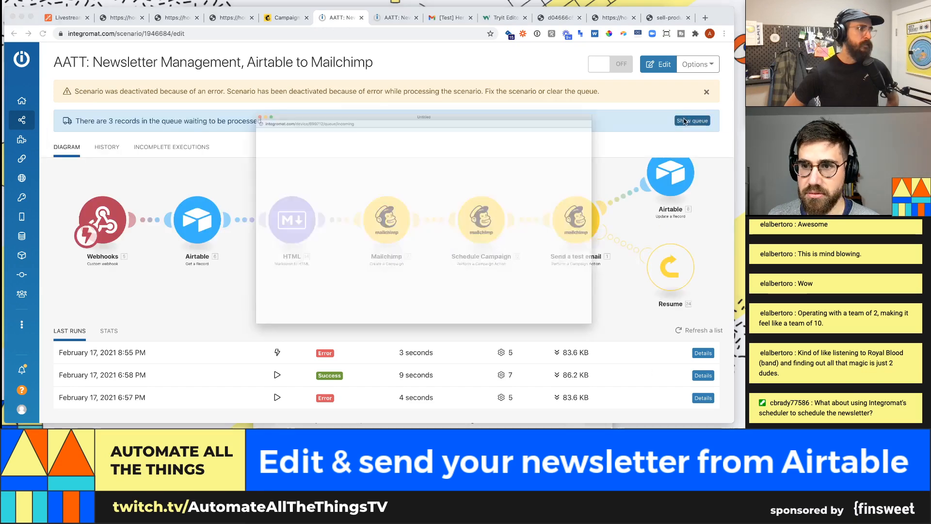
{"action": "left_click", "coordinate": [652, 93]}
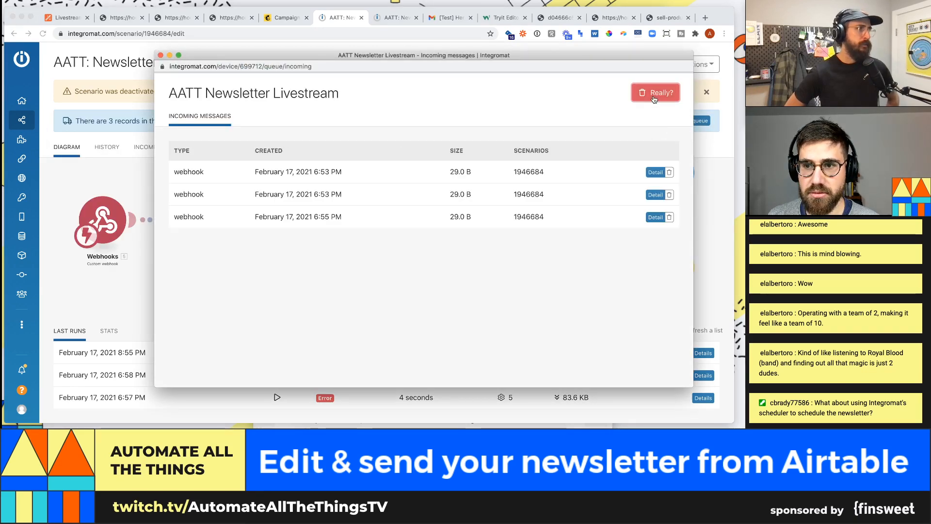
{"action": "left_click", "coordinate": [652, 92]}
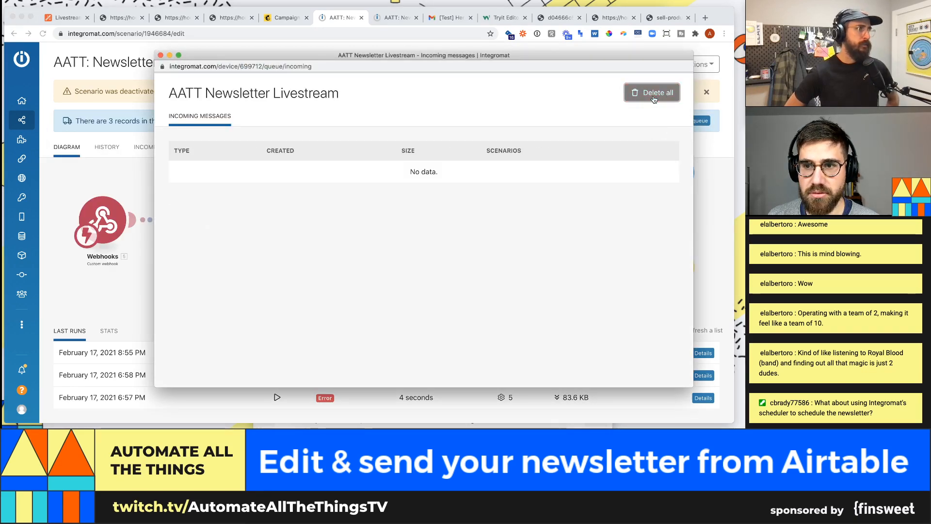
{"action": "left_click", "coordinate": [160, 56]}
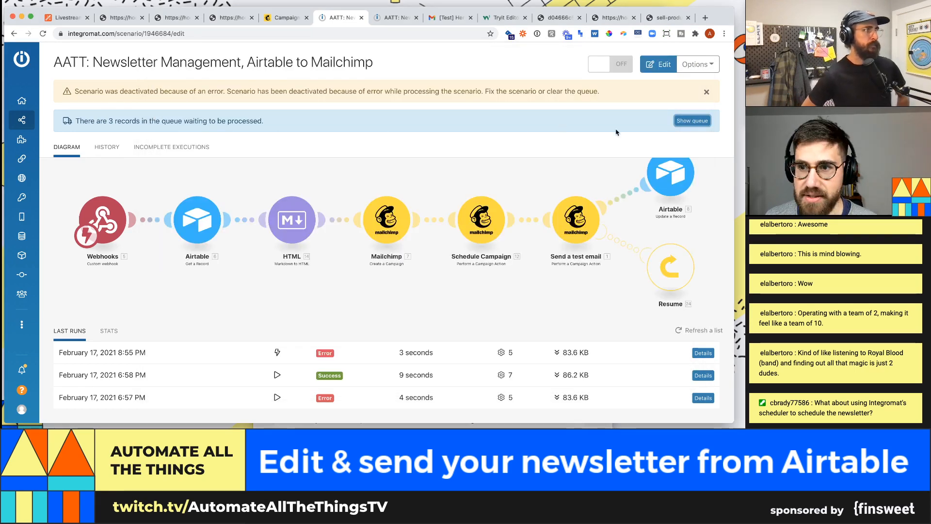
{"action": "left_click", "coordinate": [692, 121]}
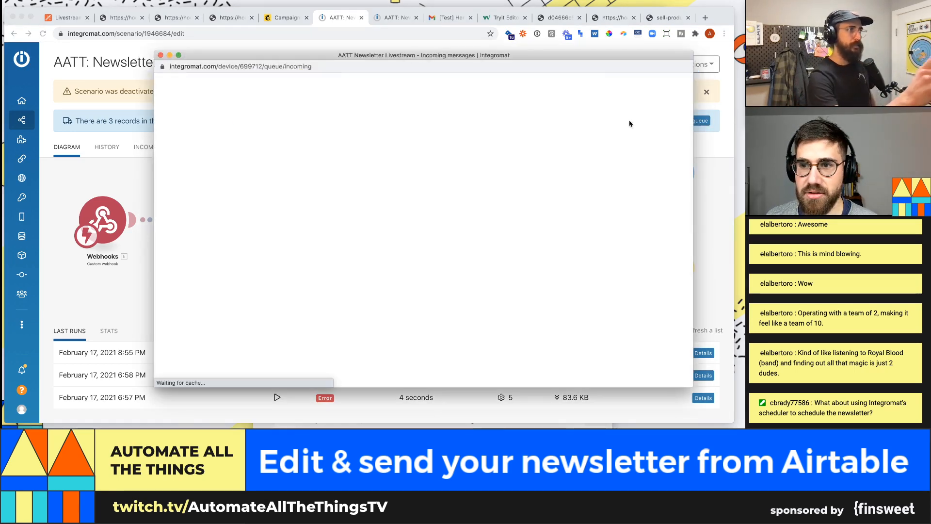
{"action": "left_click", "coordinate": [160, 55]}
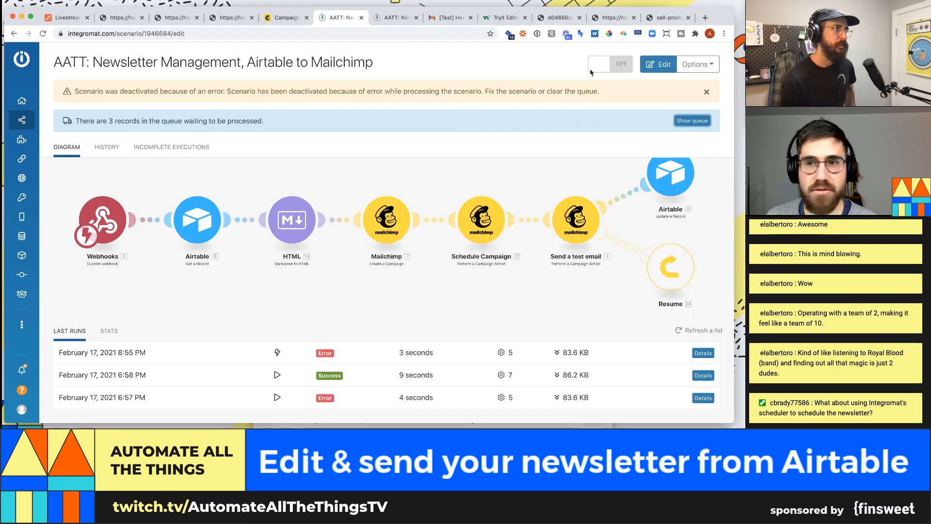
- Switch the scenario back on and check its History log of the activation
{"action": "left_click", "coordinate": [593, 68]}
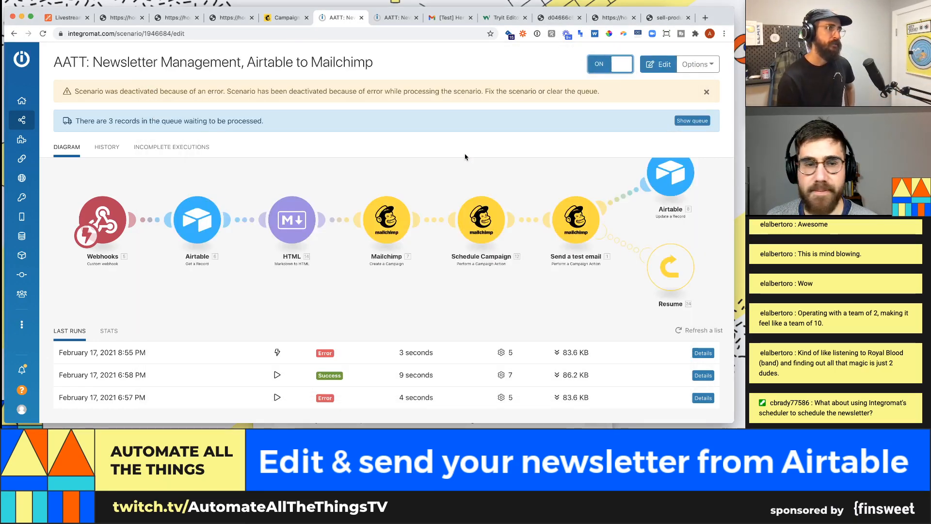
{"action": "left_click", "coordinate": [107, 152]}
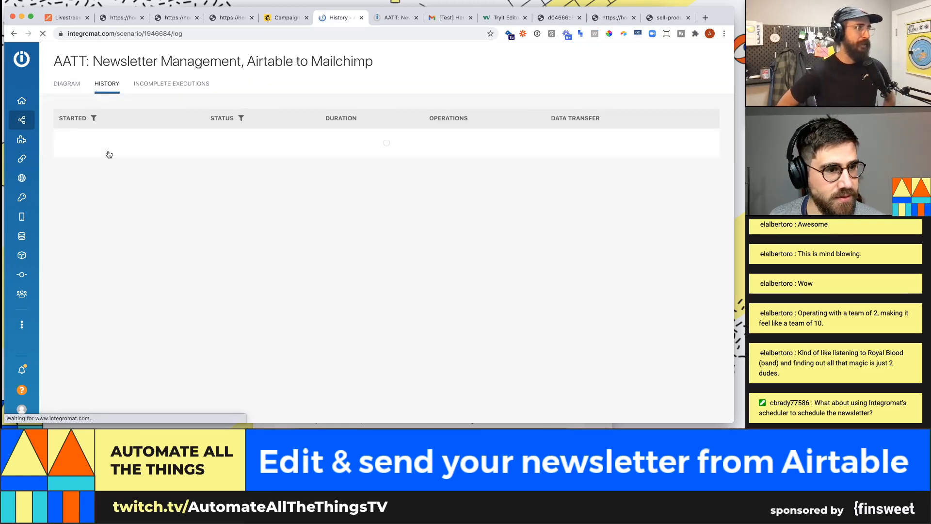
{"action": "left_click", "coordinate": [73, 86]}
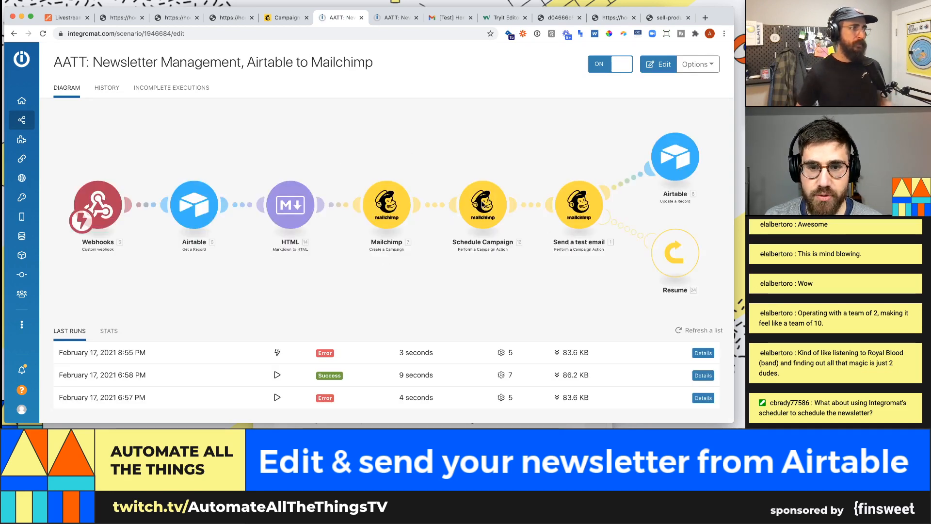
- Delete the Schedule Campaign module and slide Send a test email left next to Create a Campaign
{"action": "left_click", "coordinate": [485, 213]}
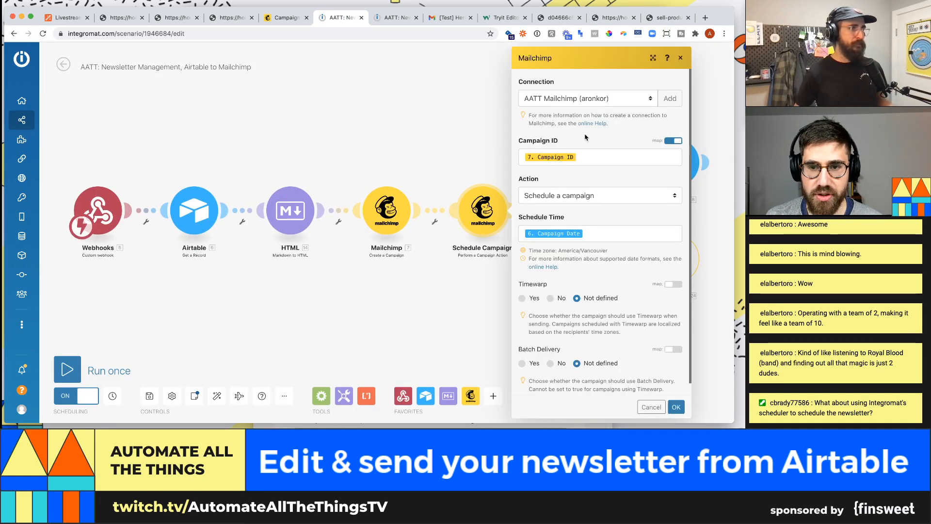
{"action": "right_click", "coordinate": [495, 212]}
{"action": "left_click", "coordinate": [499, 311]}
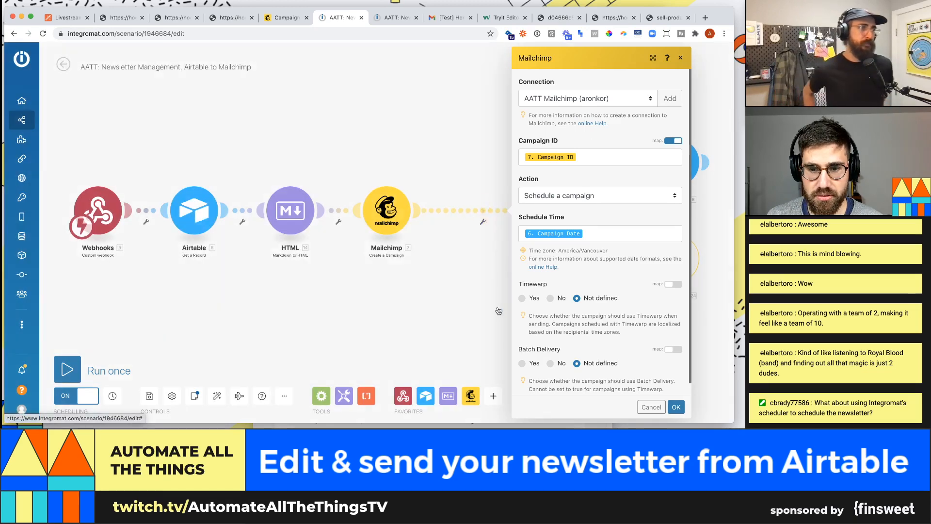
{"action": "left_click_drag", "start_coordinate": [573, 217], "coordinate": [515, 217]}
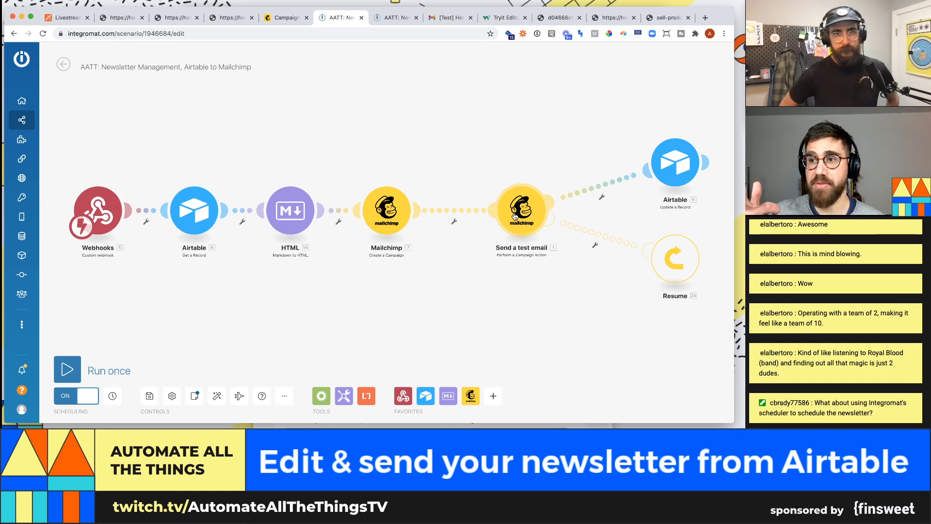
- Show Mailchimp's Campaigns list for the 505-contact Subs audience, dismissing the campaign-type picker and survey
{"action": "key", "text": "ctrl+shift+Tab"}
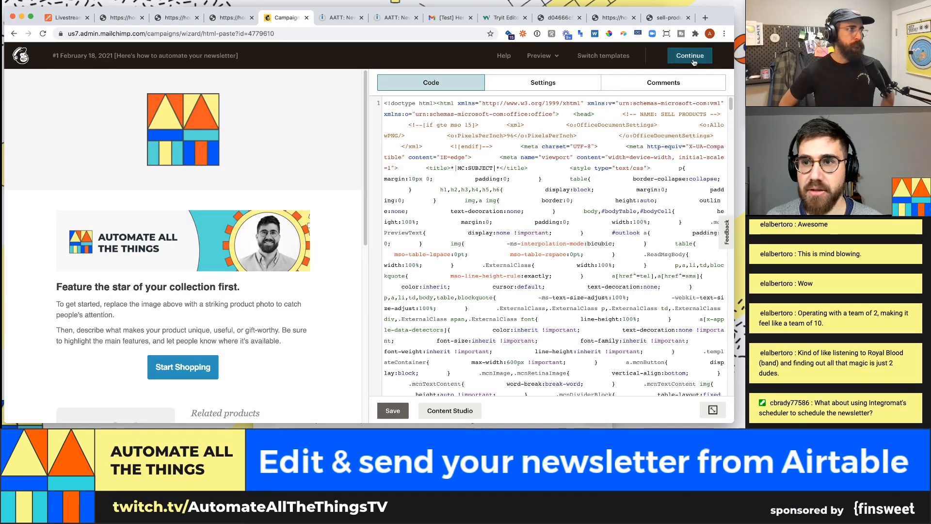
{"action": "left_click", "coordinate": [34, 55]}
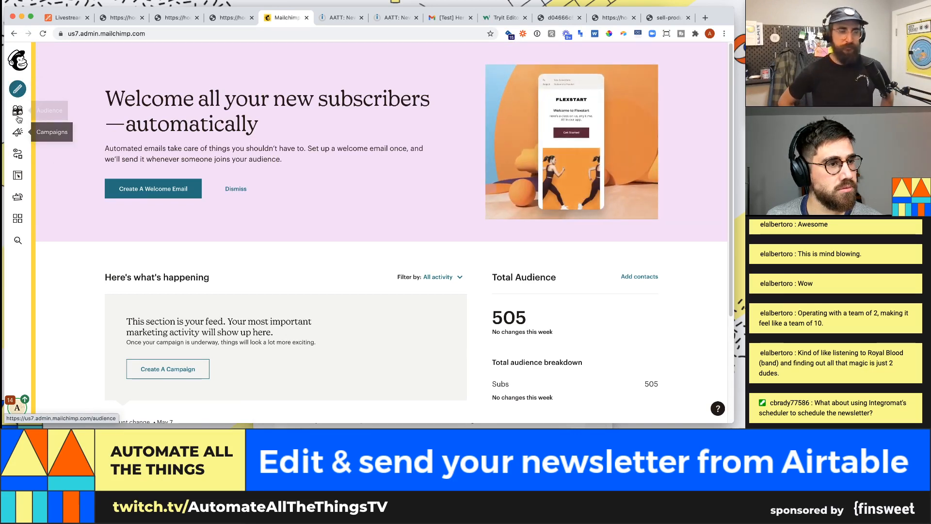
{"action": "left_click", "coordinate": [18, 116]}
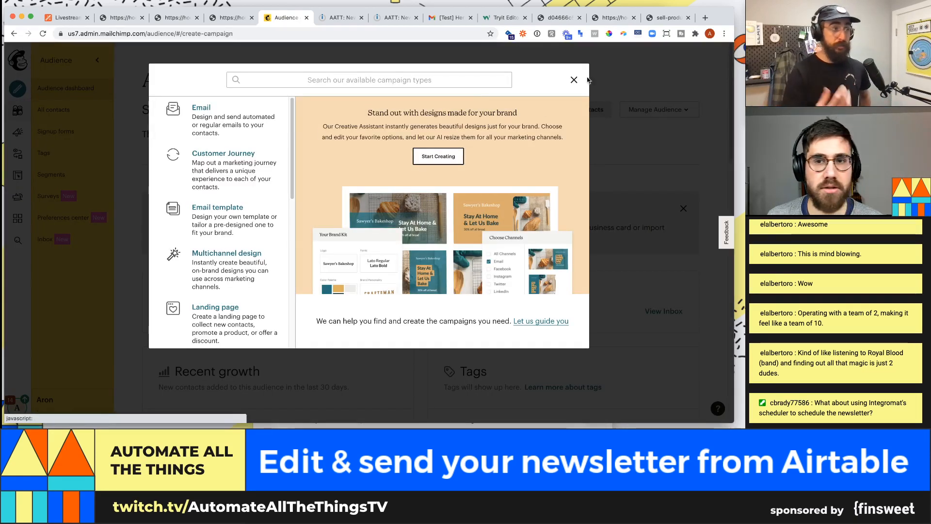
{"action": "left_click", "coordinate": [573, 80]}
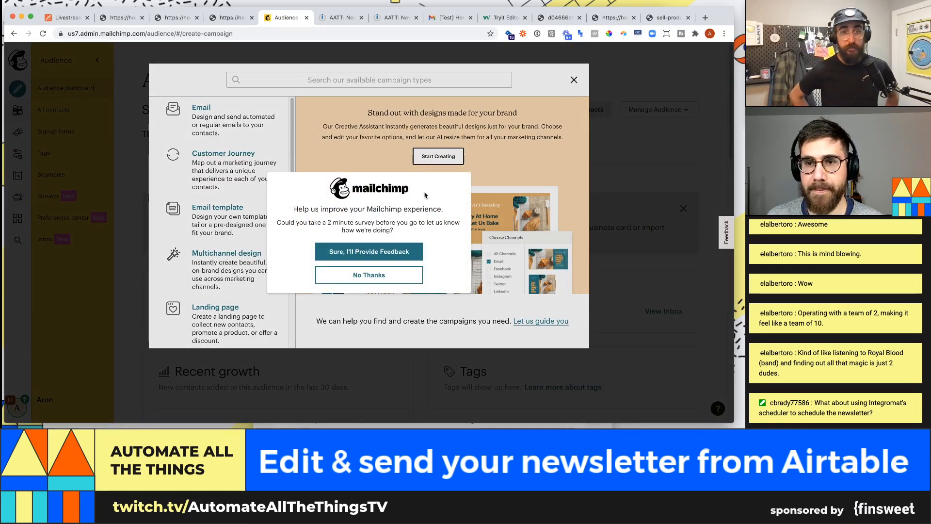
{"action": "left_click", "coordinate": [367, 275]}
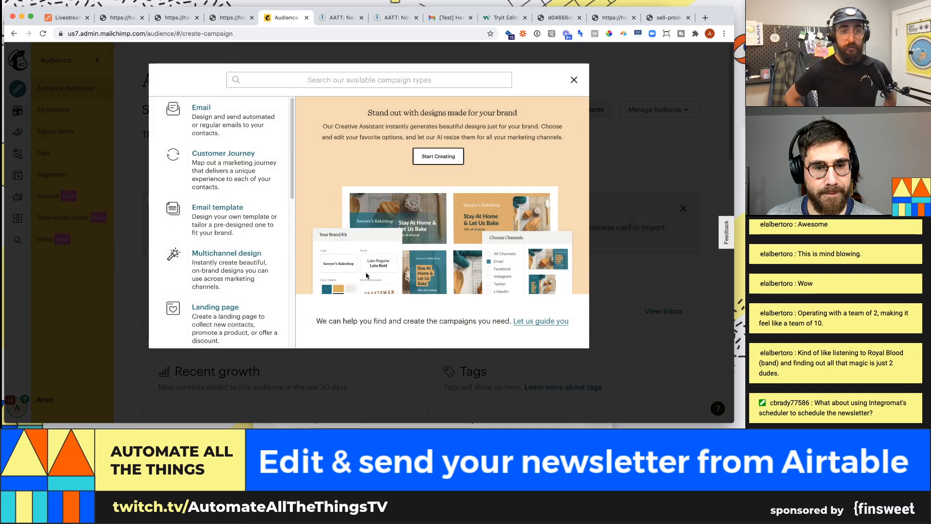
{"action": "left_click", "coordinate": [575, 80]}
{"action": "scroll", "coordinate": [175, 242], "scroll_direction": "down", "scroll_amount": 3}
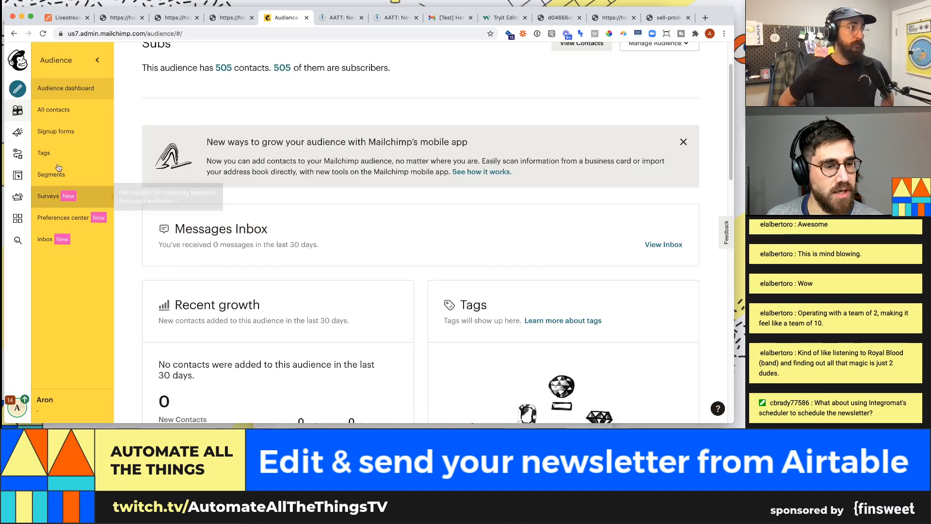
{"action": "left_click", "coordinate": [18, 132]}
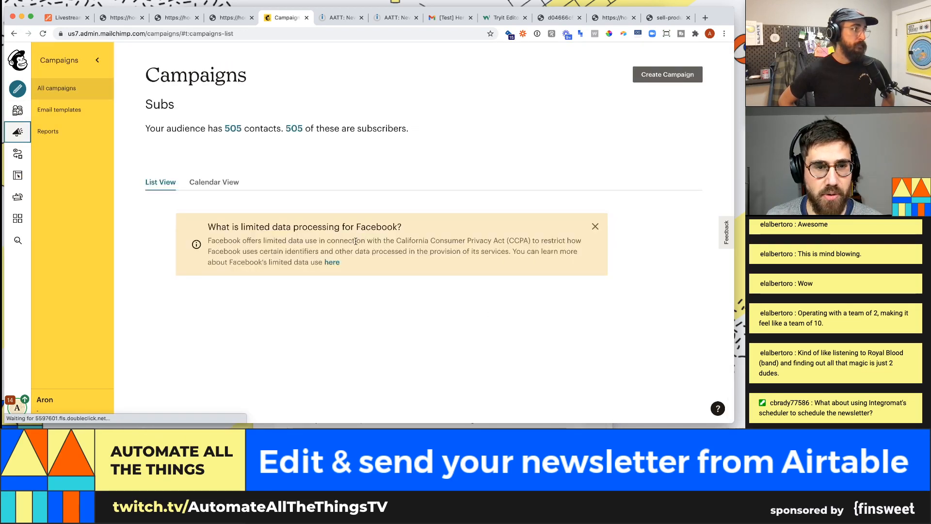
- Select the four #1 draft campaigns dated February 26, February 22 and February 18 (two)
{"action": "scroll", "coordinate": [289, 211], "scroll_direction": "down", "scroll_amount": 3}
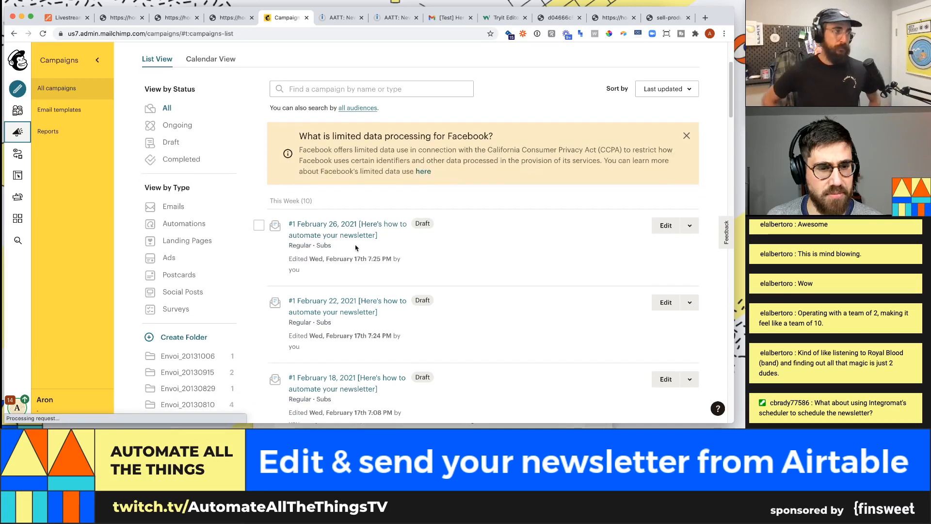
{"action": "left_click", "coordinate": [691, 225]}
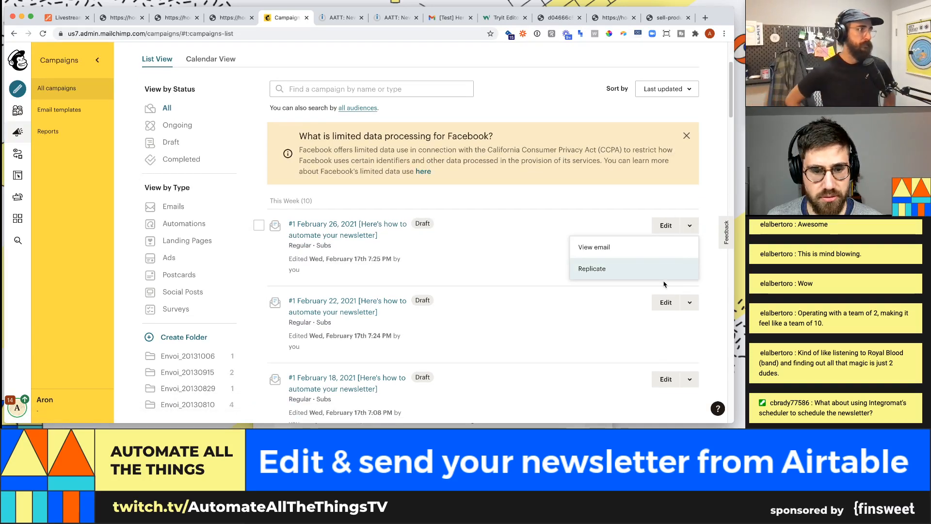
{"action": "scroll", "coordinate": [458, 242], "scroll_direction": "down", "scroll_amount": 1}
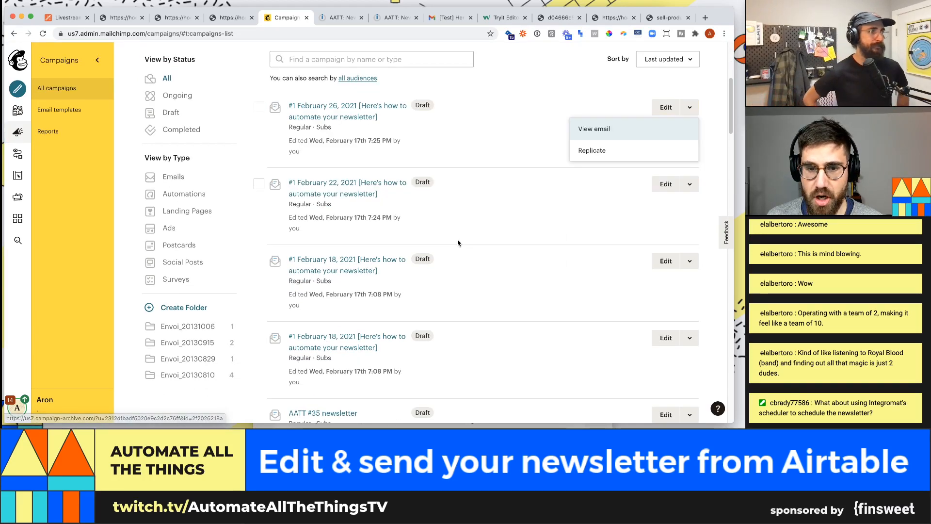
{"action": "left_click", "coordinate": [498, 157]}
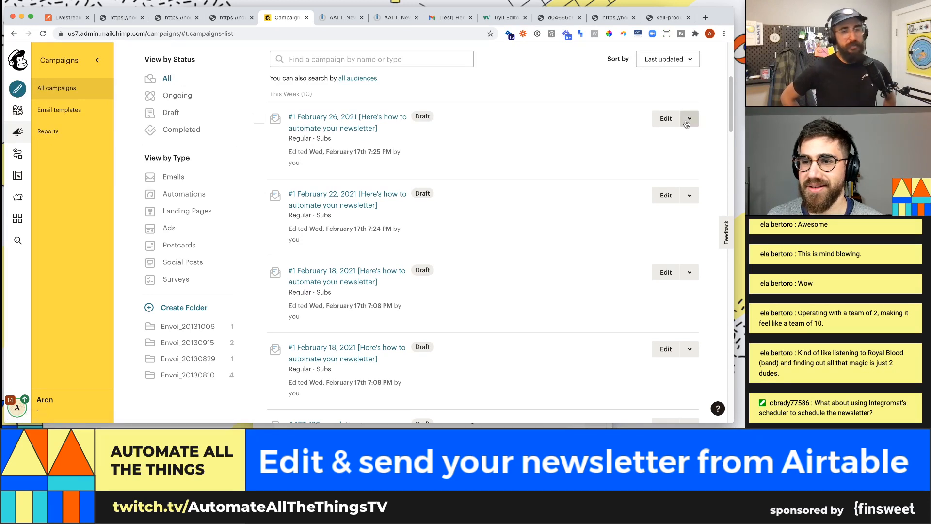
{"action": "left_click", "coordinate": [689, 118]}
{"action": "left_click", "coordinate": [501, 153]}
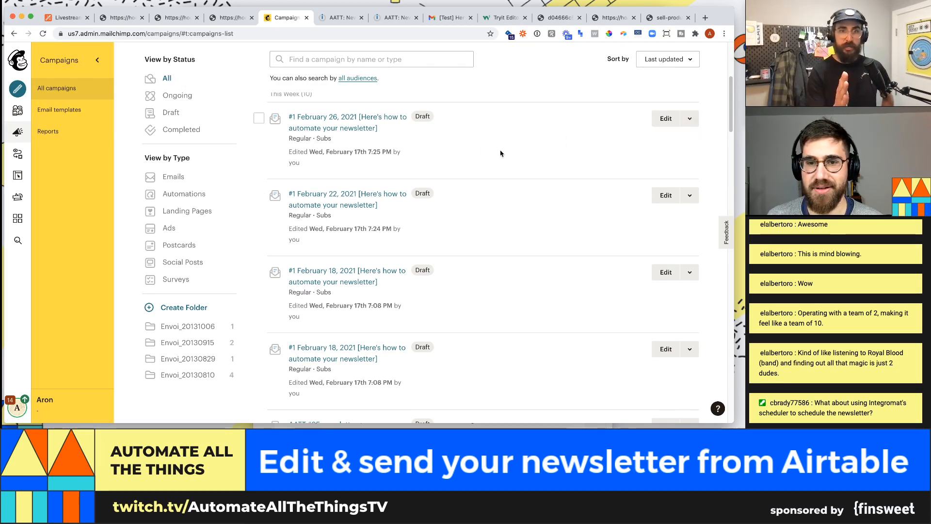
{"action": "left_click", "coordinate": [259, 119]}
{"action": "left_click", "coordinate": [259, 194]}
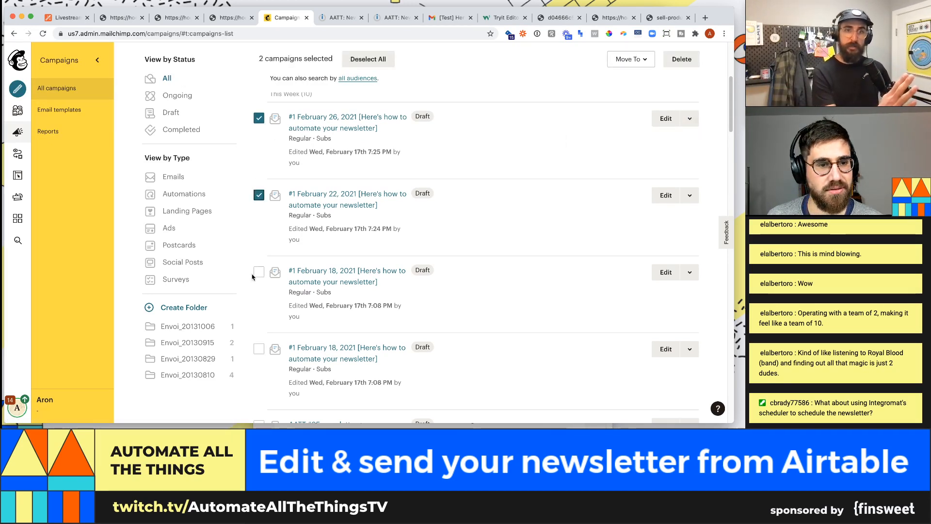
{"action": "left_click", "coordinate": [259, 271]}
{"action": "left_click", "coordinate": [259, 349]}
{"action": "scroll", "coordinate": [259, 345], "scroll_direction": "down", "scroll_amount": 3}
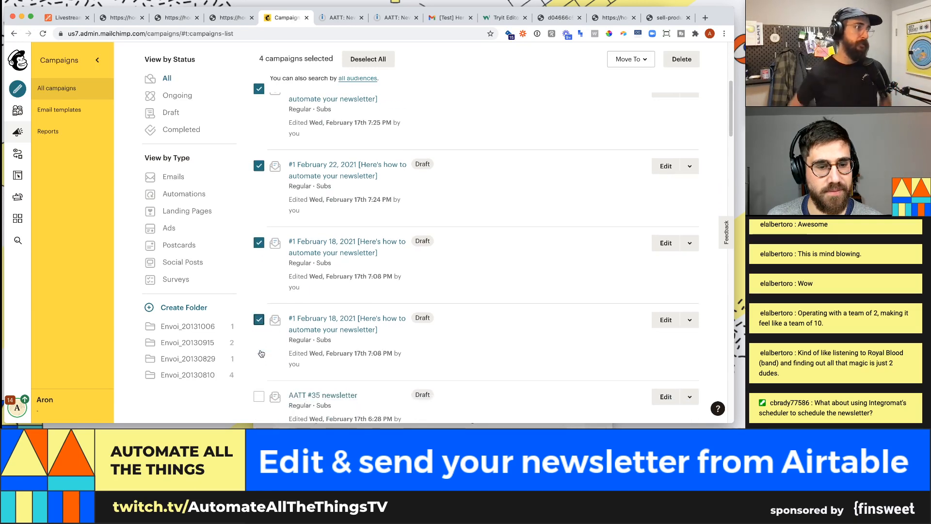
{"action": "scroll", "coordinate": [288, 265], "scroll_direction": "up", "scroll_amount": 8}
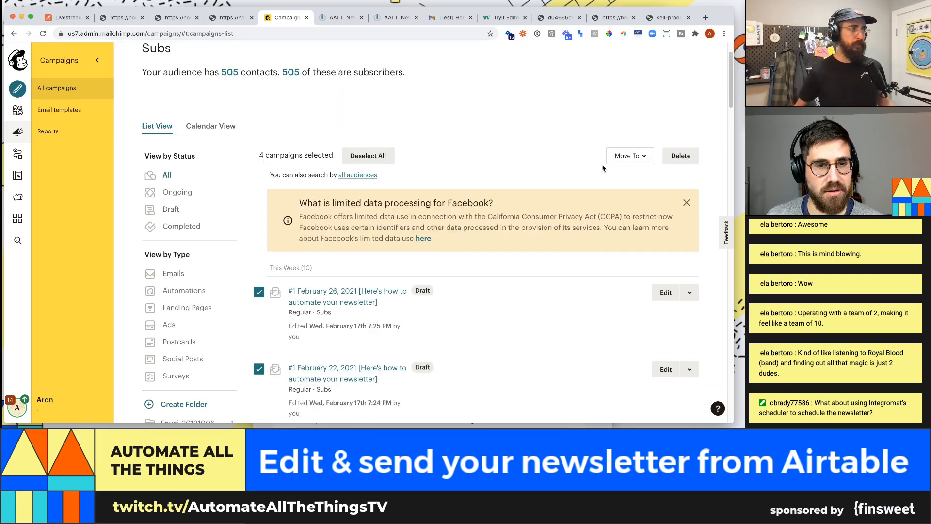
- Delete the four selected campaigns, confirming with DELETE, and close two leftover webhook tabs
{"action": "left_click", "coordinate": [679, 157]}
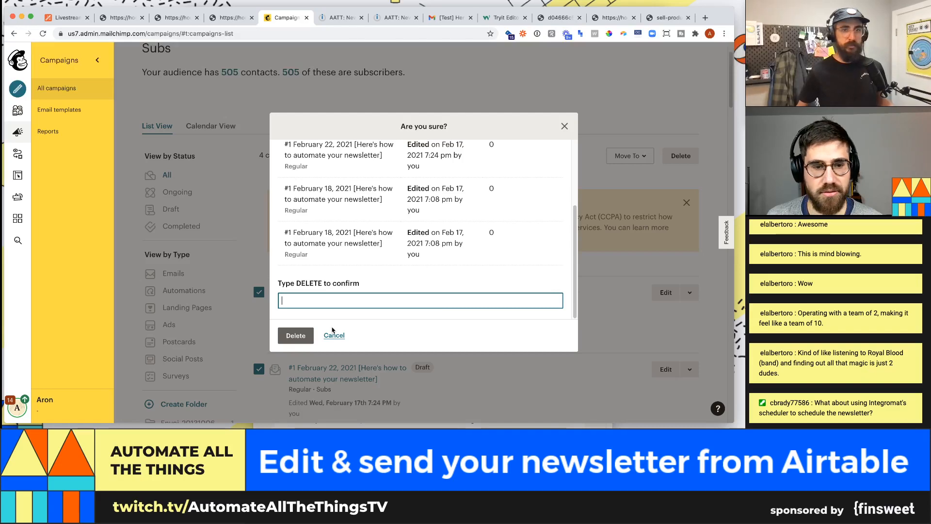
{"action": "type", "text": "DEL:ET"}
{"action": "key", "text": "BackSpace"}
{"action": "key", "text": "BackSpace"}
{"action": "key", "text": "BackSpace"}
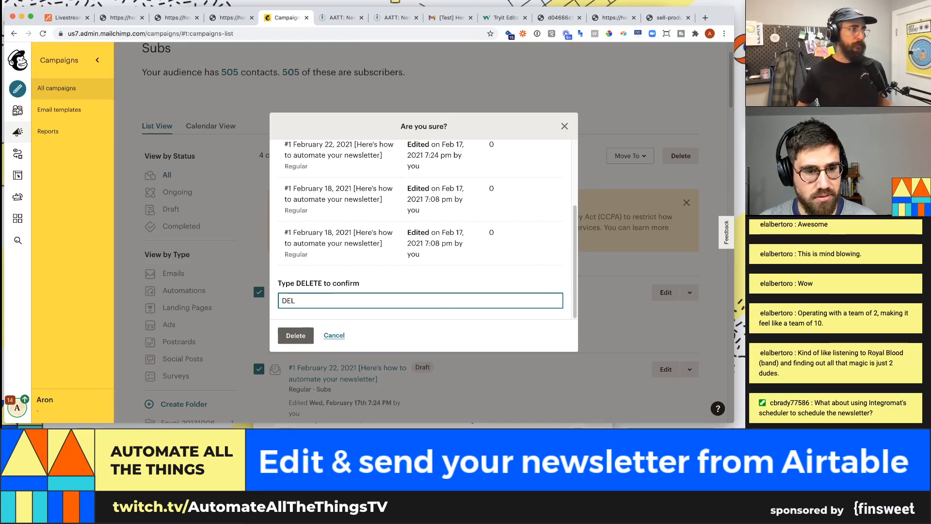
{"action": "type", "text": "ETE"}
{"action": "left_click", "coordinate": [295, 336]}
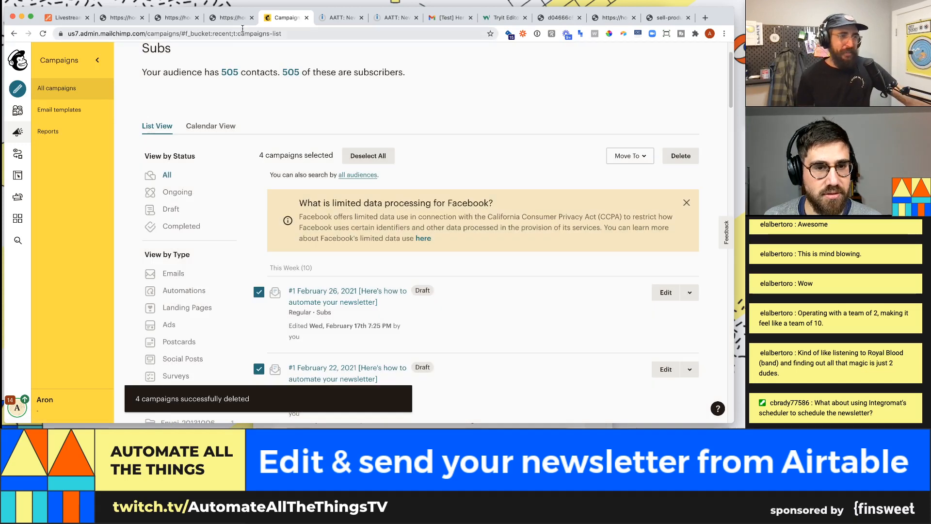
{"action": "left_click", "coordinate": [252, 17]}
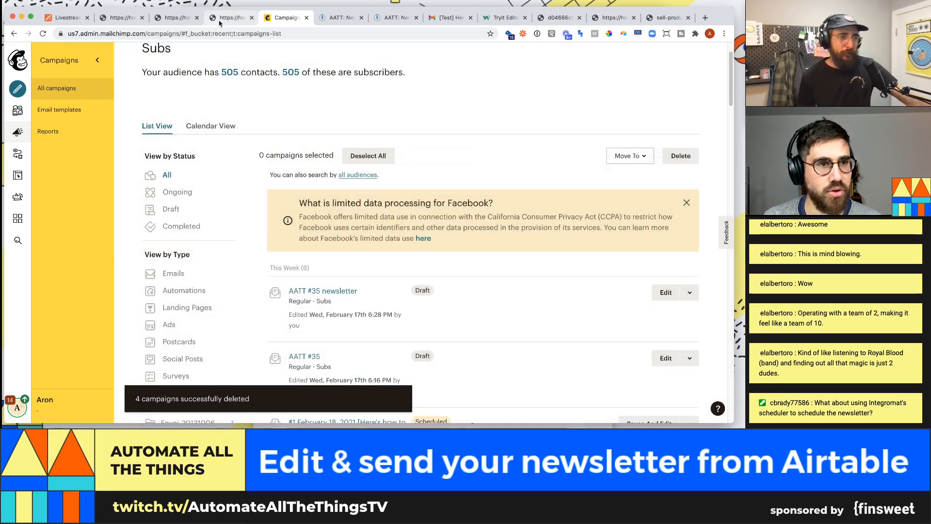
{"action": "left_click", "coordinate": [197, 17]}
- Press Schedule on the confirmed 2/26/2021 Airtable record, then go back to the Integromat scenario
{"action": "left_click", "coordinate": [142, 17]}
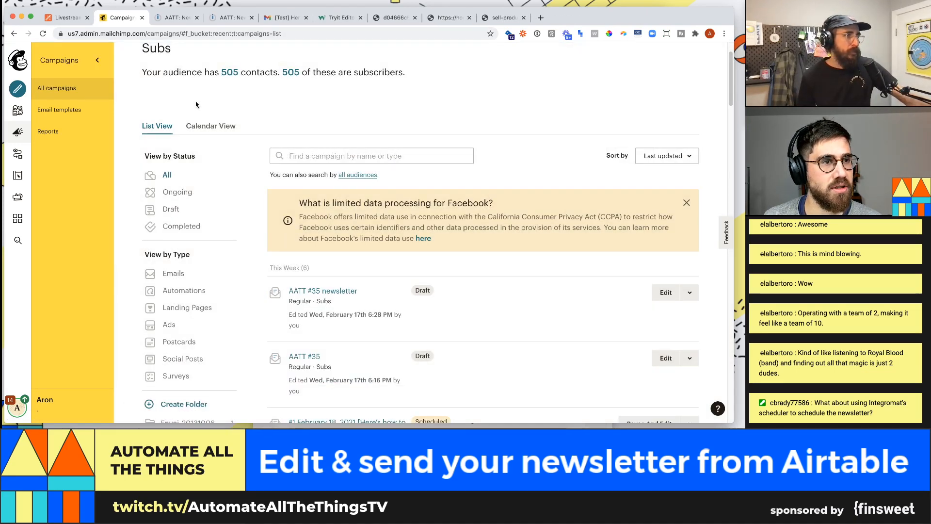
{"action": "left_click", "coordinate": [78, 17]}
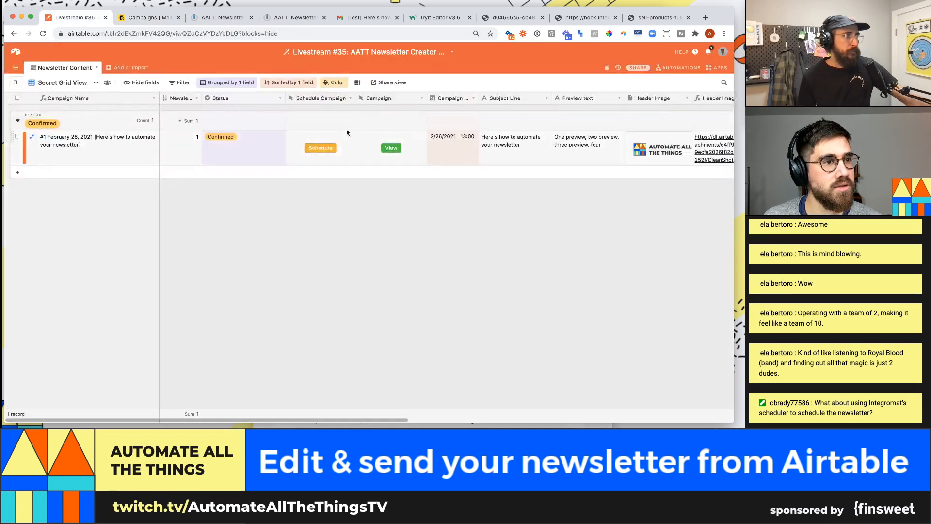
{"action": "left_click", "coordinate": [221, 17]}
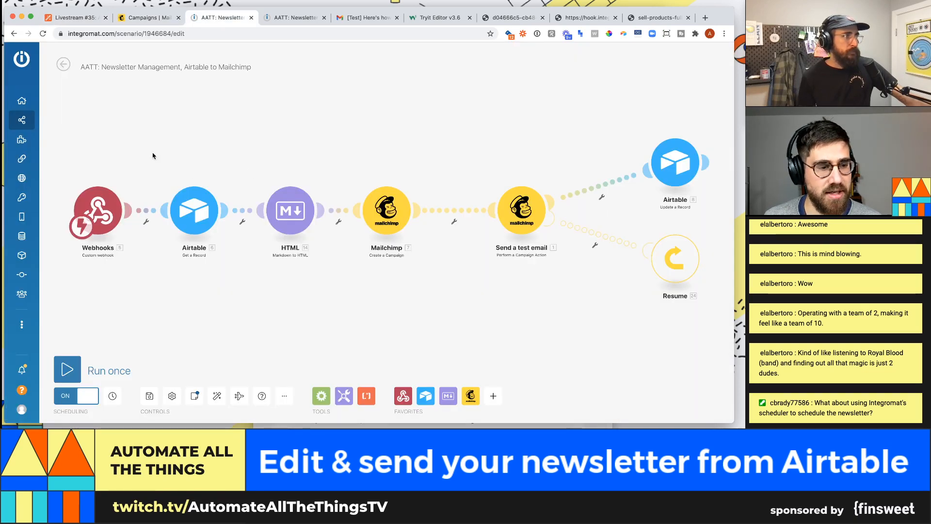
{"action": "left_click", "coordinate": [80, 15]}
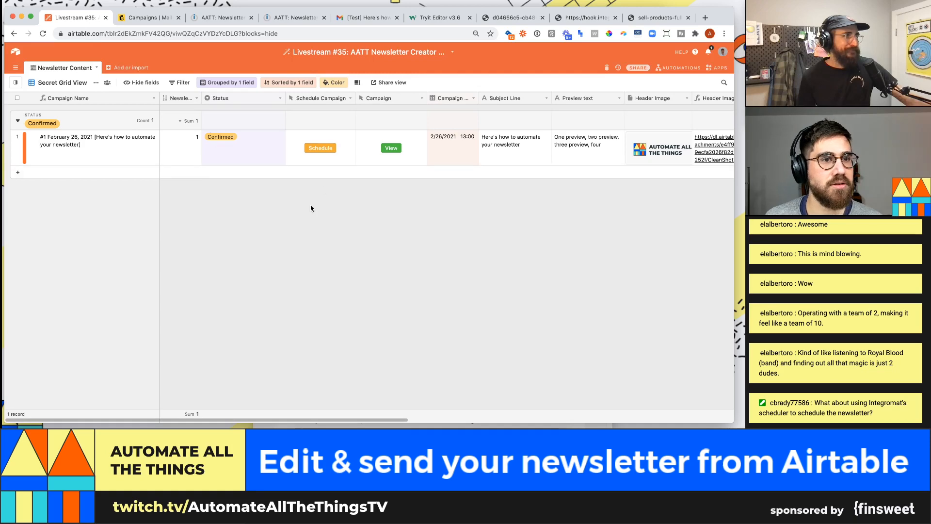
{"action": "left_click", "coordinate": [329, 149]}
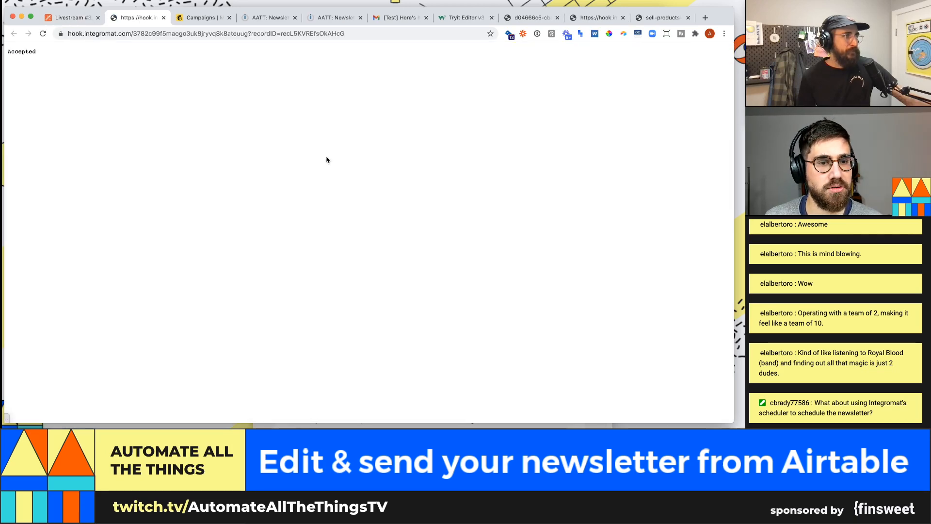
{"action": "left_click", "coordinate": [278, 17]}
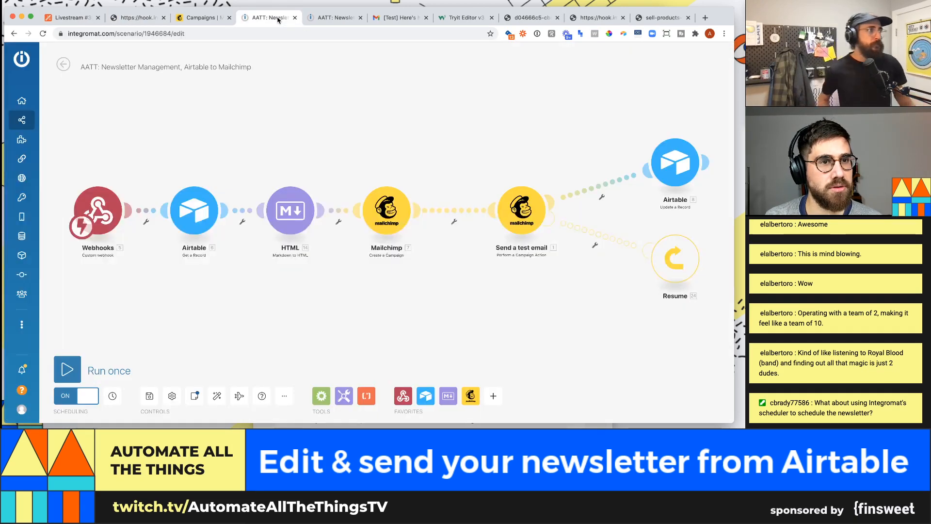
- Save the scenario changes, reopen the editor, and reload the Mailchimp campaigns list
{"action": "left_click", "coordinate": [64, 64]}
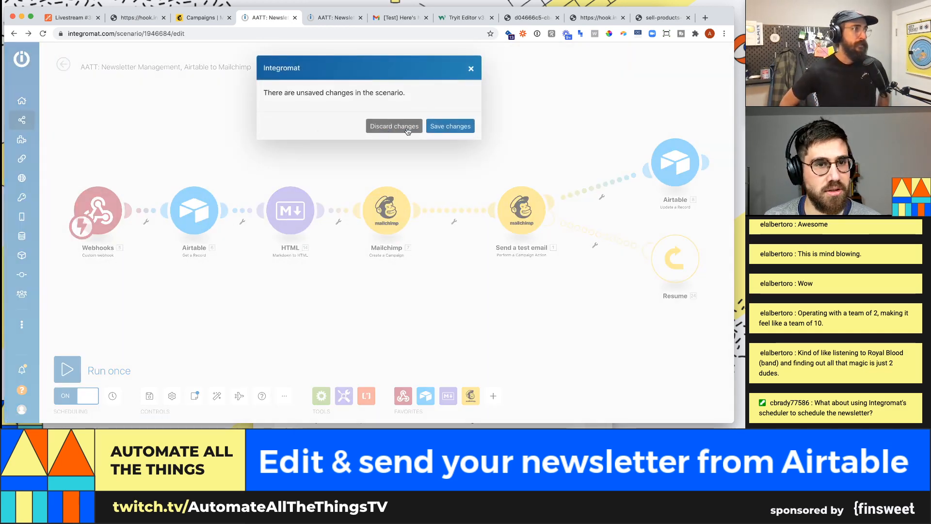
{"action": "left_click", "coordinate": [445, 126]}
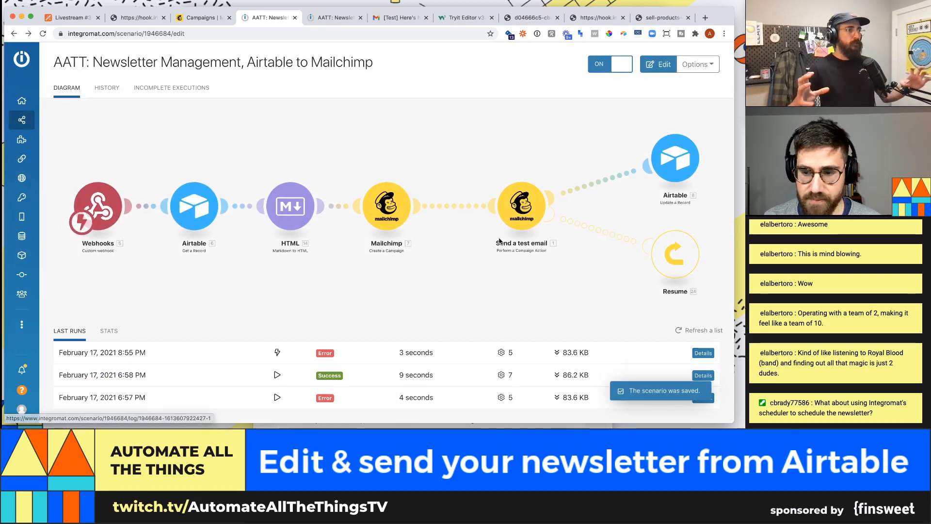
{"action": "left_click", "coordinate": [389, 237]}
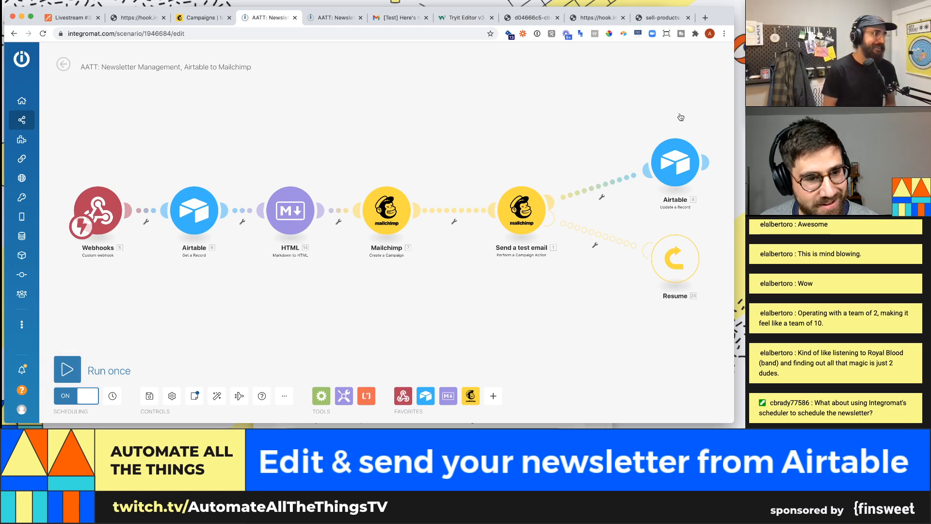
{"action": "left_click", "coordinate": [201, 18]}
{"action": "key", "text": "super+r"}
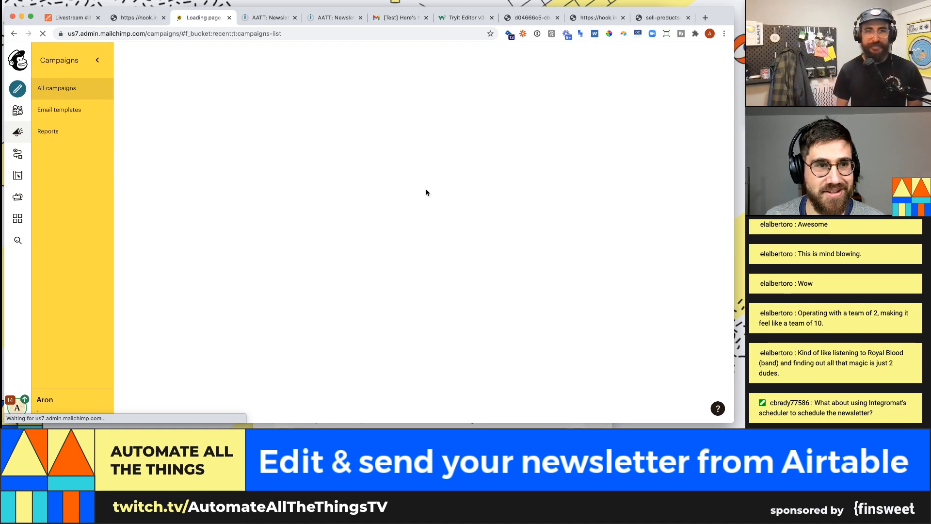
- Review the newsletter scenario's run history and recent error, then return to the diagram
{"action": "left_click", "coordinate": [269, 19]}
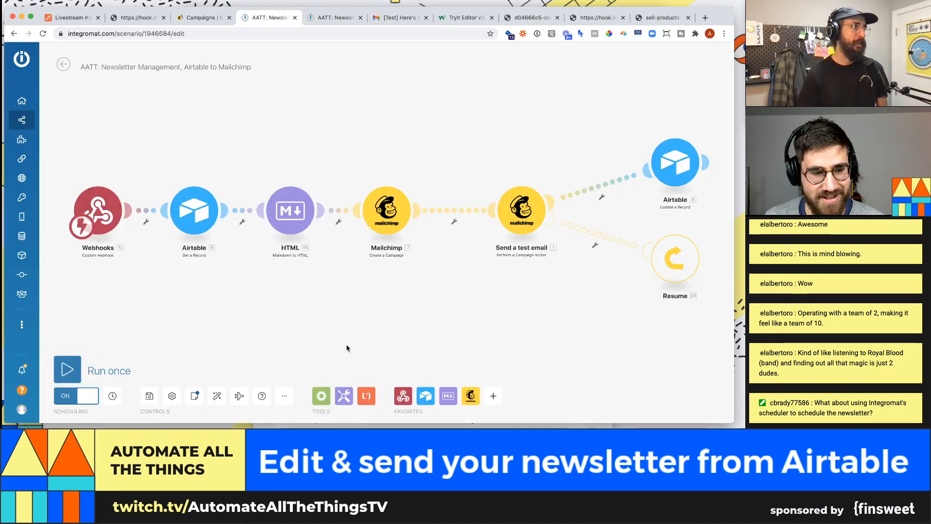
{"action": "left_click", "coordinate": [63, 64]}
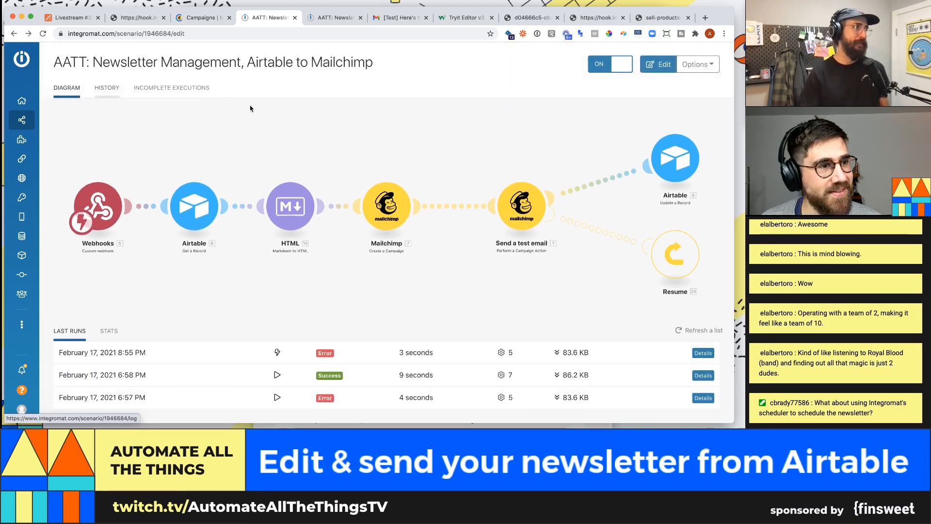
{"action": "left_click", "coordinate": [107, 88]}
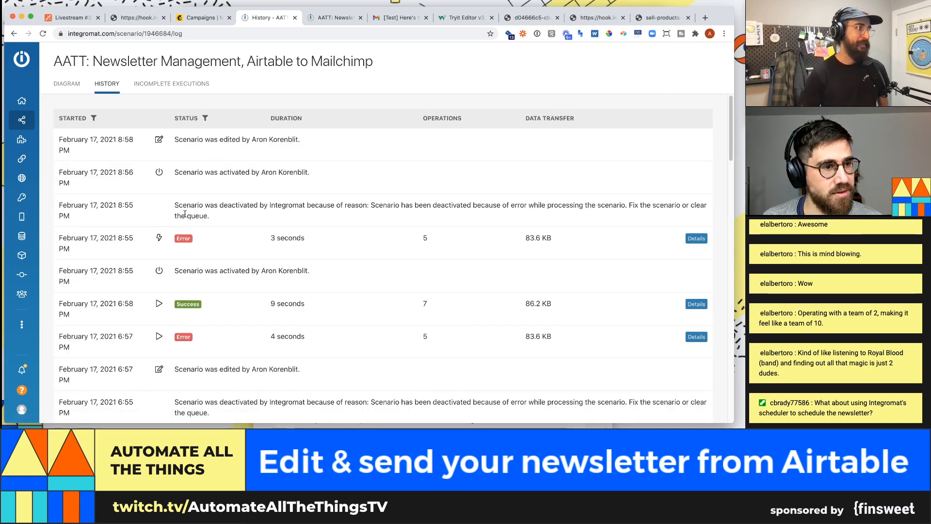
{"action": "left_click", "coordinate": [66, 83]}
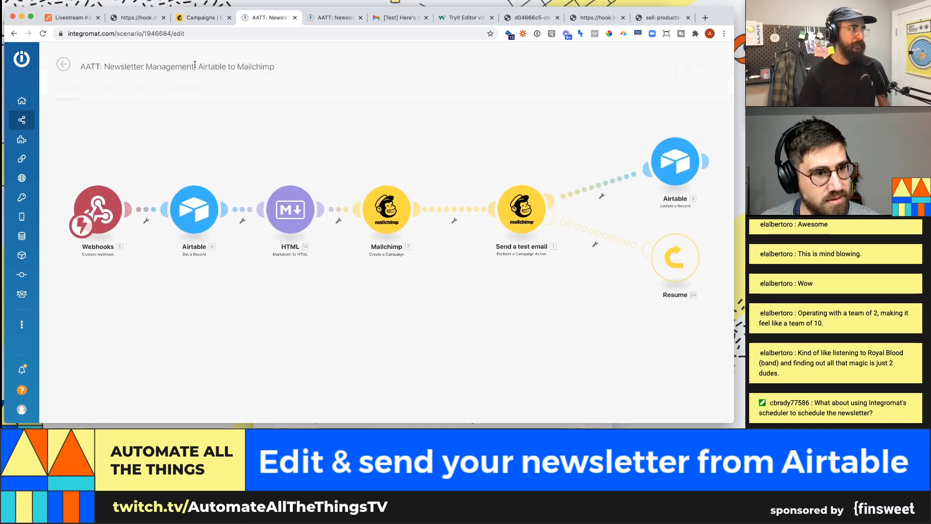
- Glance at the Mailchimp campaigns list, then save the Integromat scenario
{"action": "left_click", "coordinate": [199, 19]}
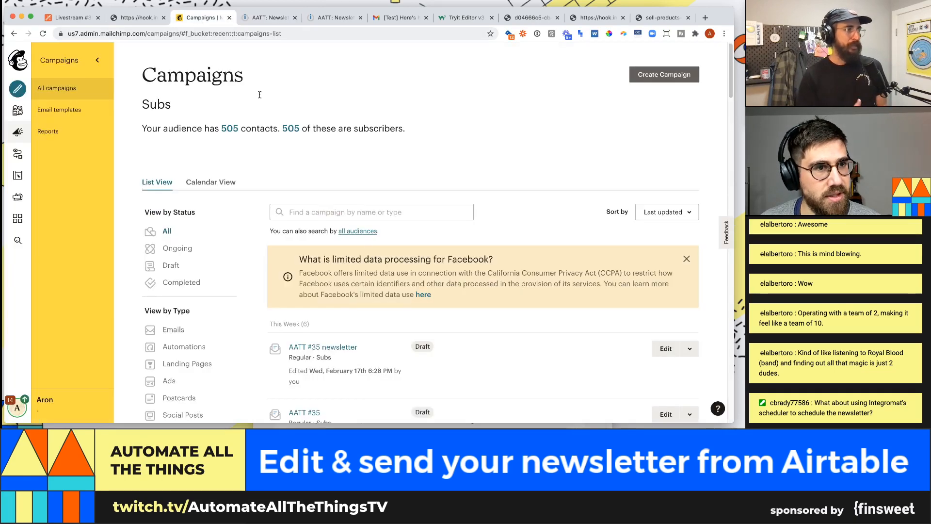
{"action": "scroll", "coordinate": [409, 298], "scroll_direction": "down", "scroll_amount": 1}
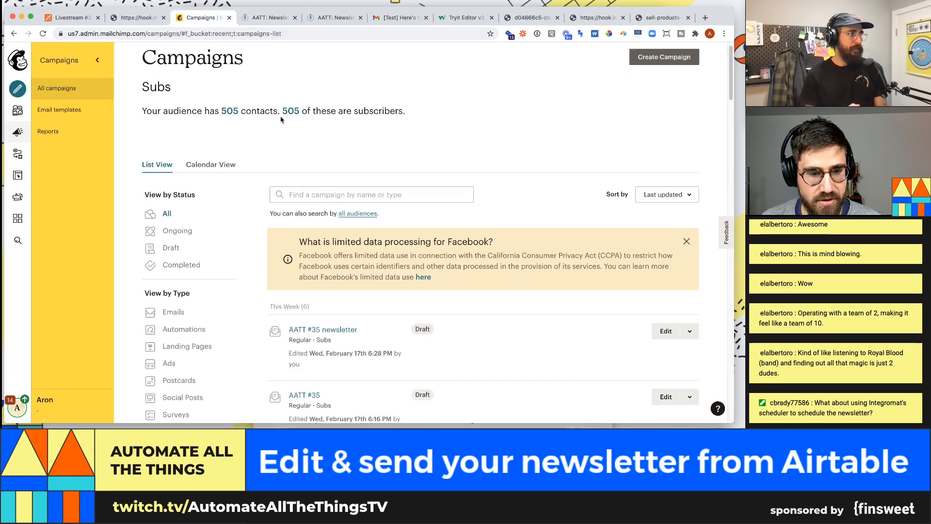
{"action": "left_click", "coordinate": [269, 18]}
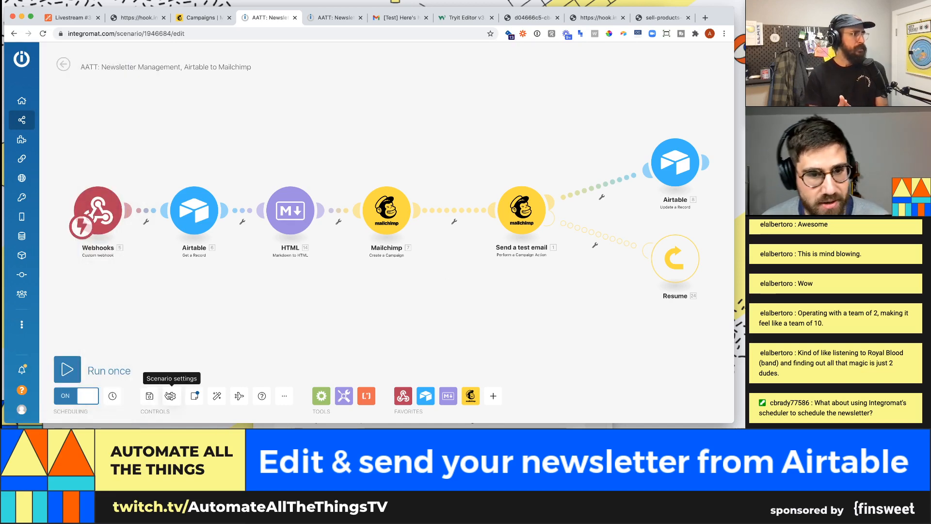
{"action": "left_click", "coordinate": [149, 395]}
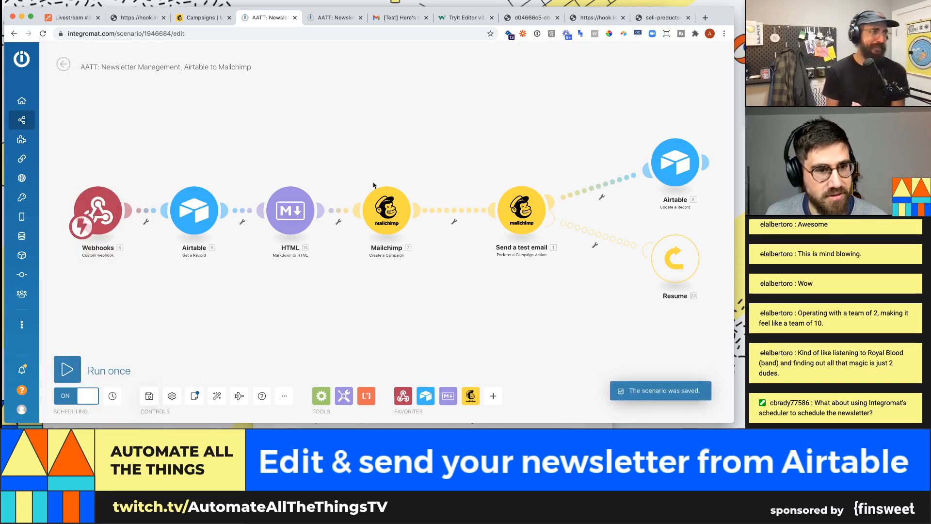
- Drag Send a test email, the Resume handler and the Airtable update module closer together
{"action": "left_click_drag", "start_coordinate": [522, 228], "coordinate": [515, 227]}
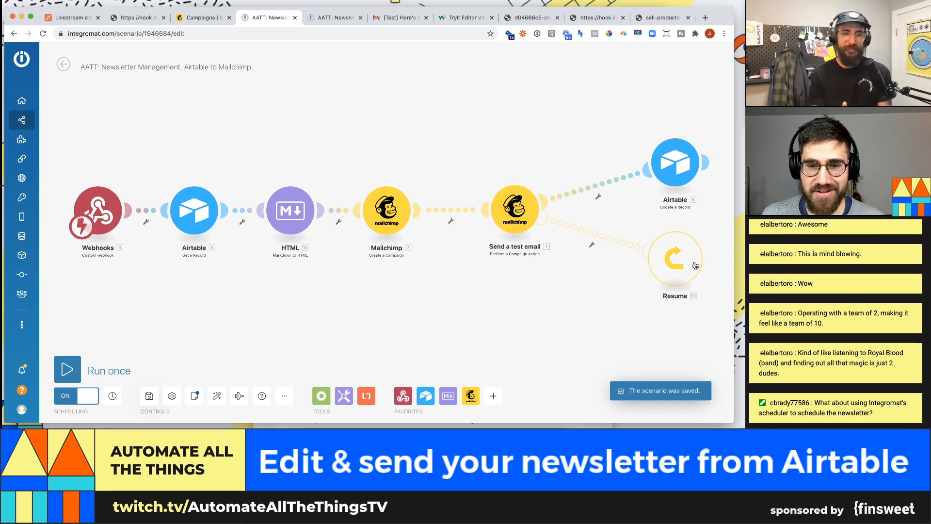
{"action": "left_click_drag", "start_coordinate": [678, 265], "coordinate": [647, 262]}
{"action": "left_click_drag", "start_coordinate": [675, 162], "coordinate": [610, 153]}
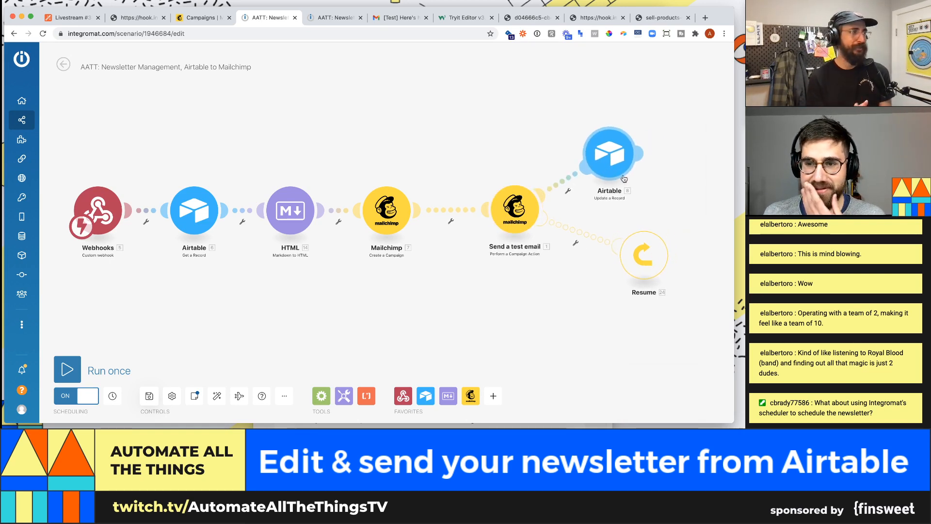
{"action": "left_click_drag", "start_coordinate": [647, 251], "coordinate": [617, 253]}
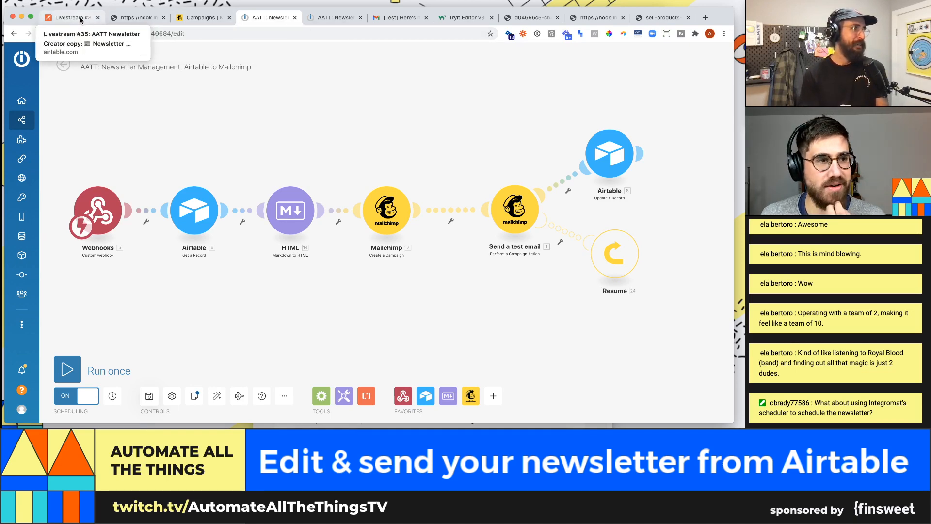
- Trigger Schedule on the confirmed newsletter record in the Airtable grid
{"action": "left_click", "coordinate": [80, 18]}
{"action": "left_click", "coordinate": [240, 148]}
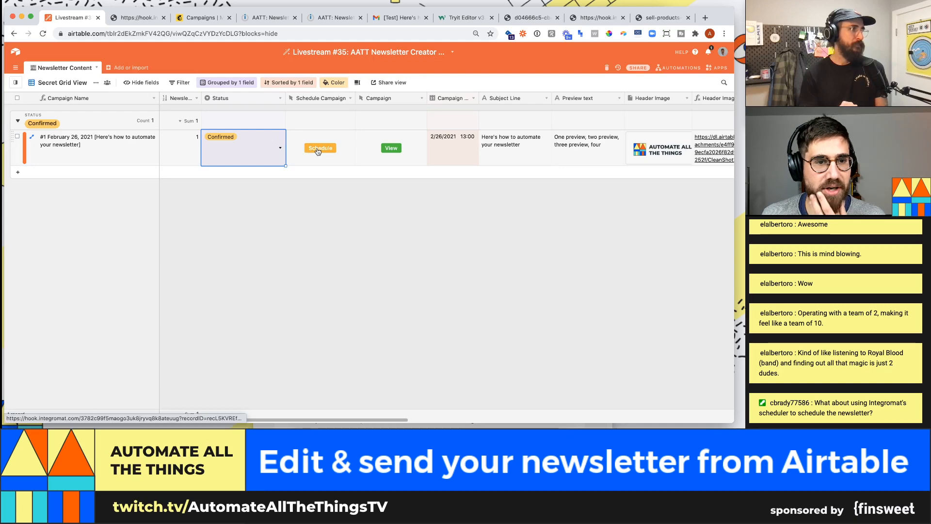
{"action": "left_click", "coordinate": [319, 148]}
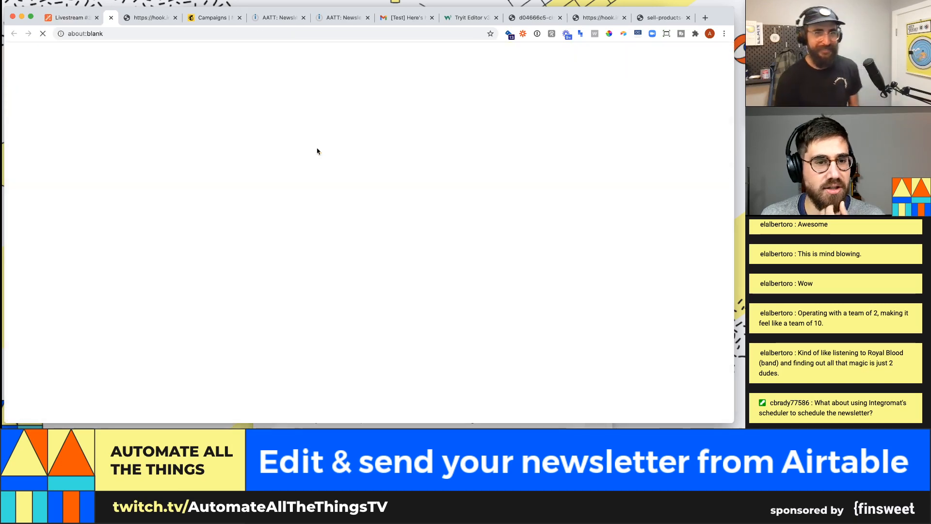
- Check Mailchimp for a new campaign, then exit the Integromat editor choosing Save changes
{"action": "left_click", "coordinate": [239, 18]}
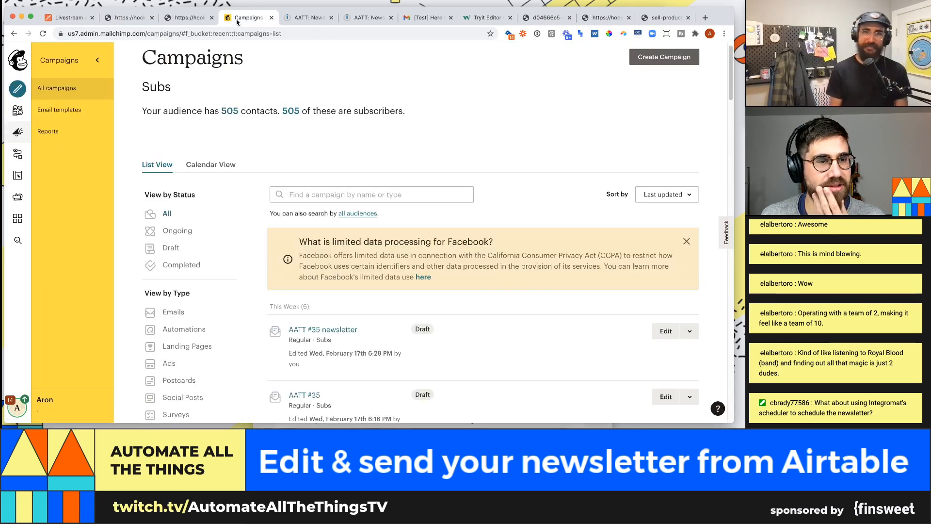
{"action": "left_click", "coordinate": [308, 18]}
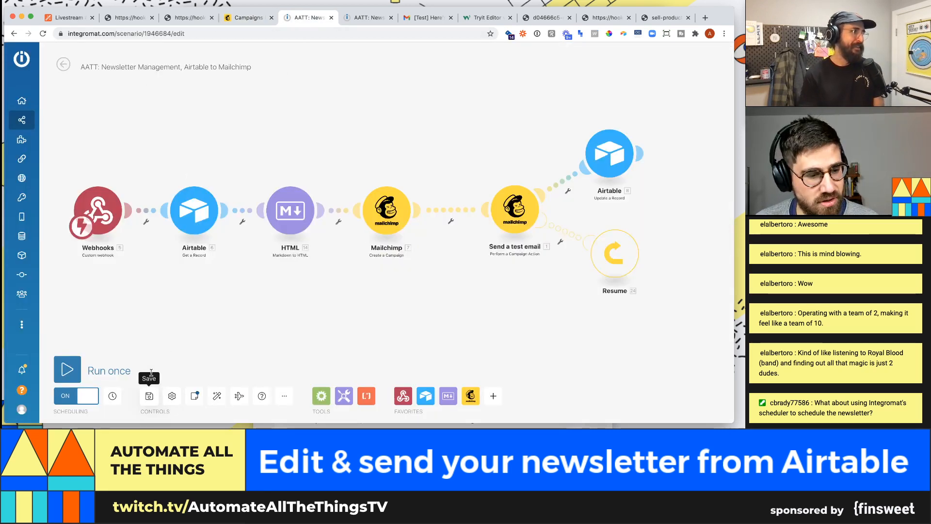
{"action": "left_click", "coordinate": [50, 18]}
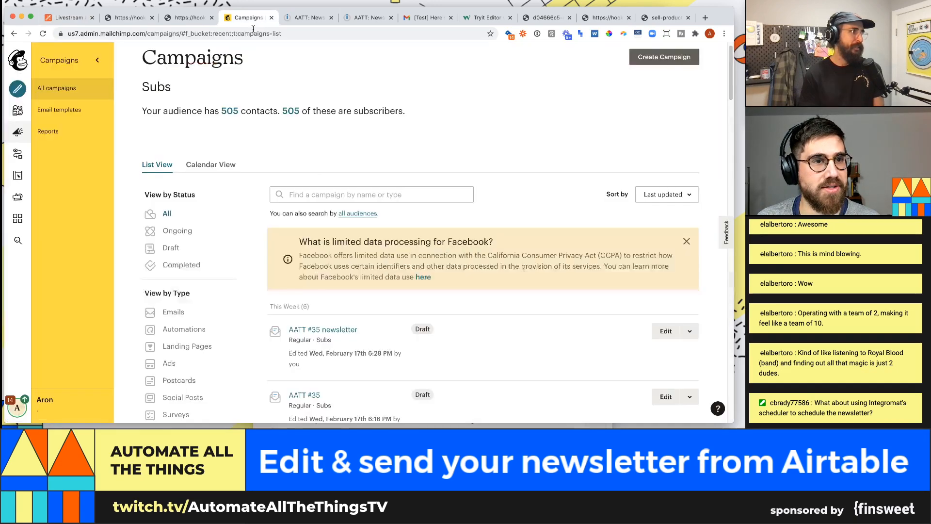
{"action": "left_click", "coordinate": [250, 17]}
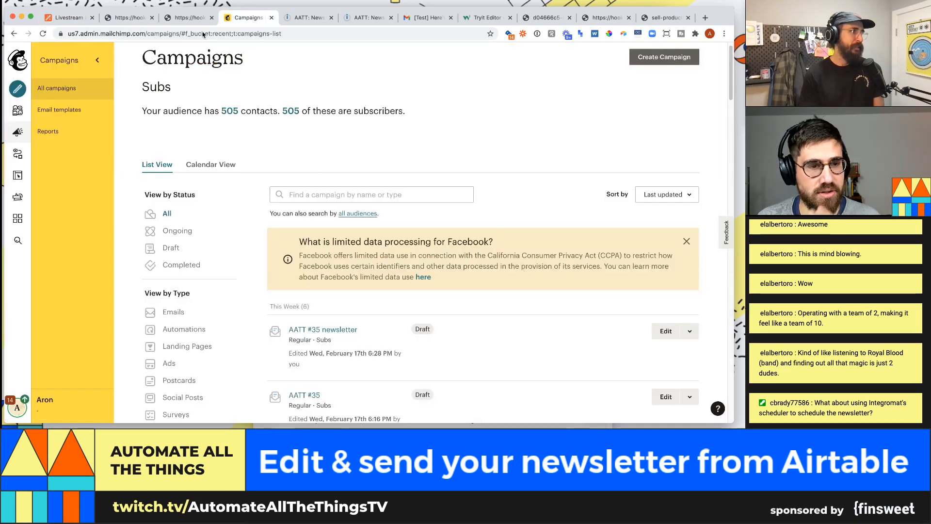
{"action": "left_click", "coordinate": [309, 17]}
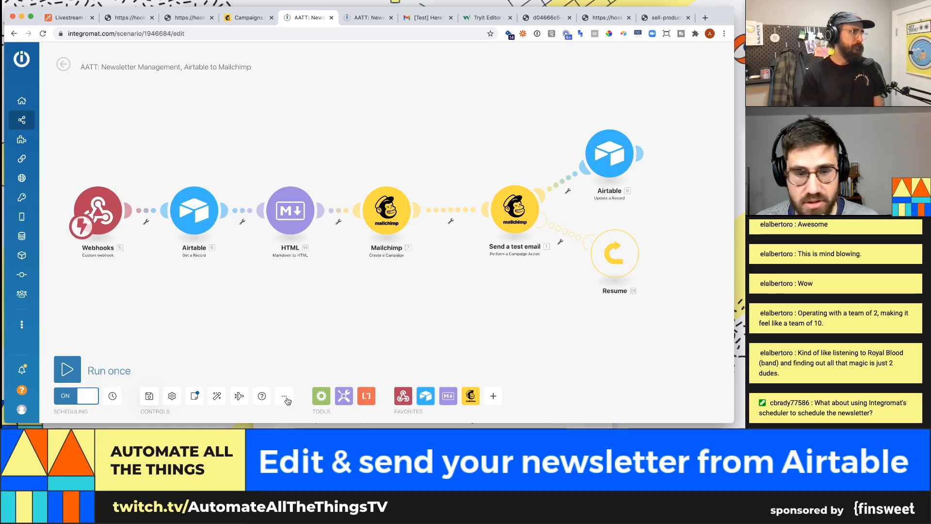
{"action": "left_click", "coordinate": [64, 64]}
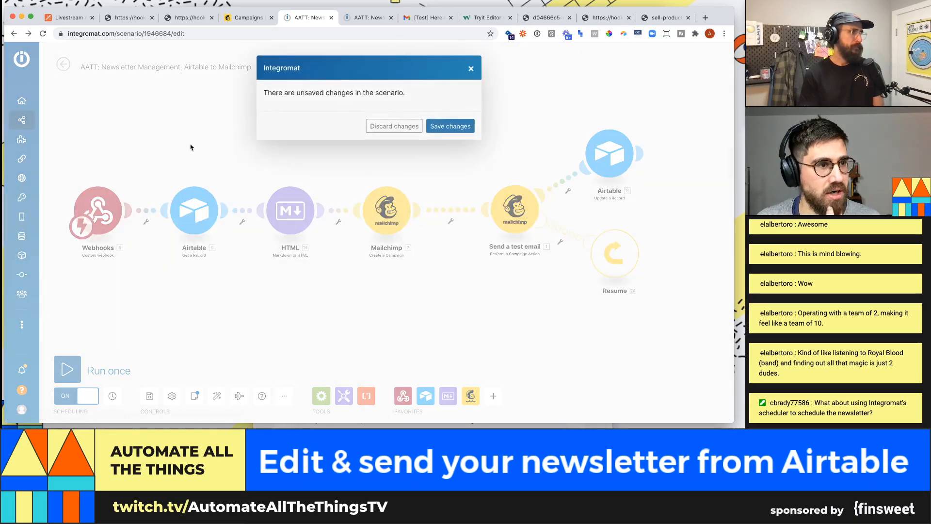
{"action": "left_click", "coordinate": [450, 126]}
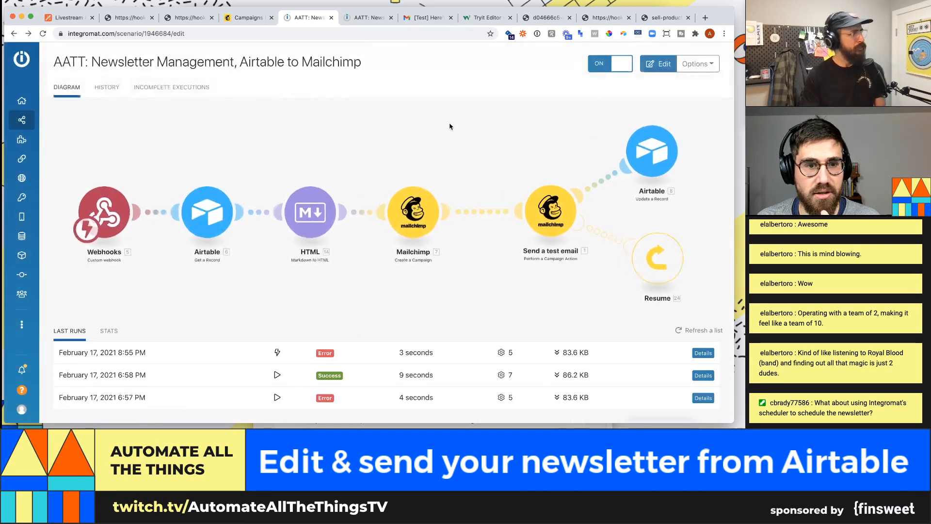
- Close the duplicate AATT scenario tab and save the Integromat newsletter scenario once more
{"action": "left_click", "coordinate": [367, 20]}
{"action": "key", "text": "super+w"}
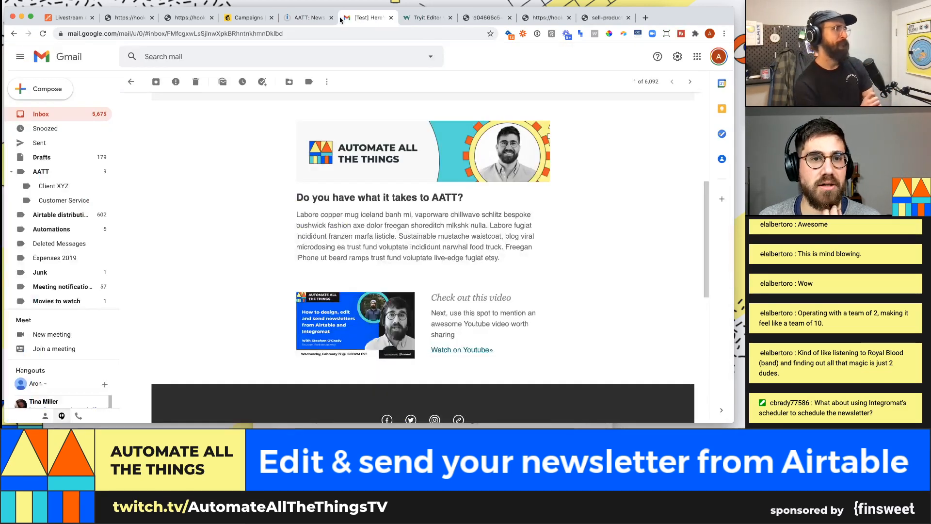
{"action": "left_click", "coordinate": [311, 17]}
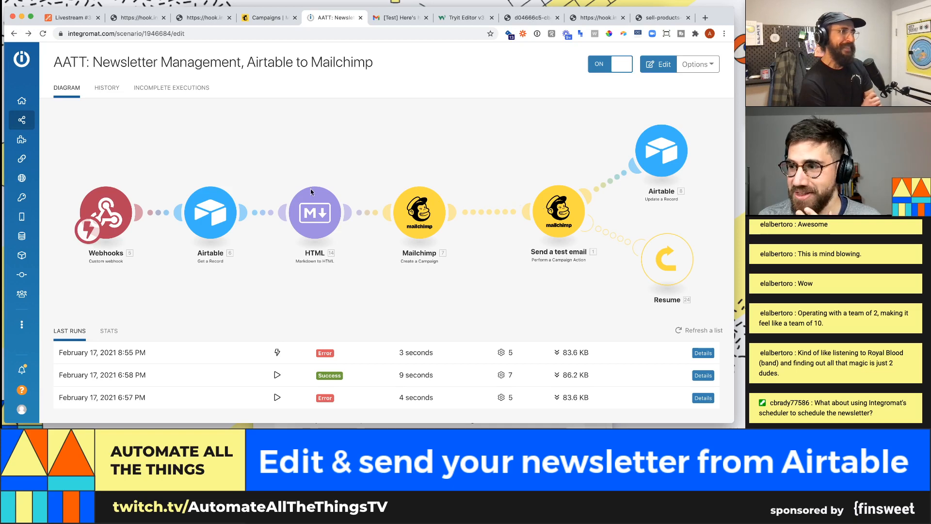
{"action": "left_click", "coordinate": [124, 221]}
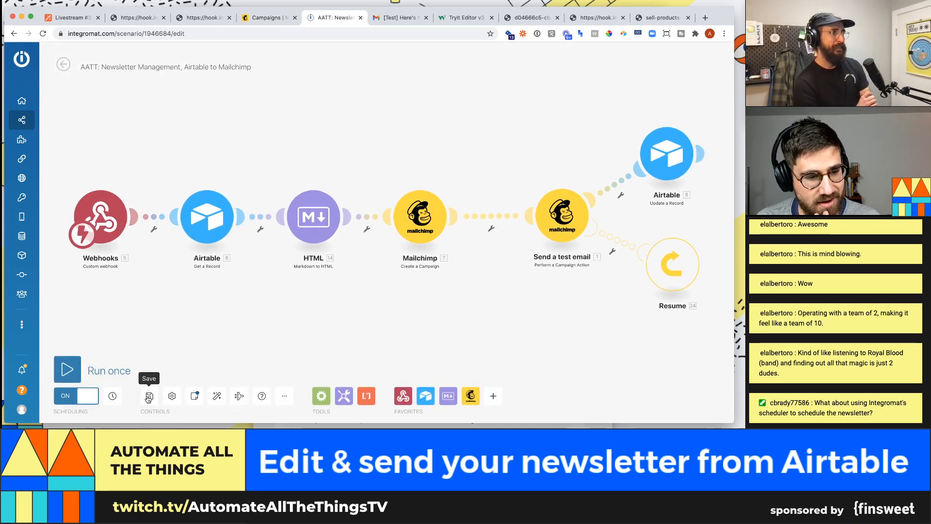
{"action": "left_click", "coordinate": [149, 395]}
{"action": "left_click", "coordinate": [61, 63]}
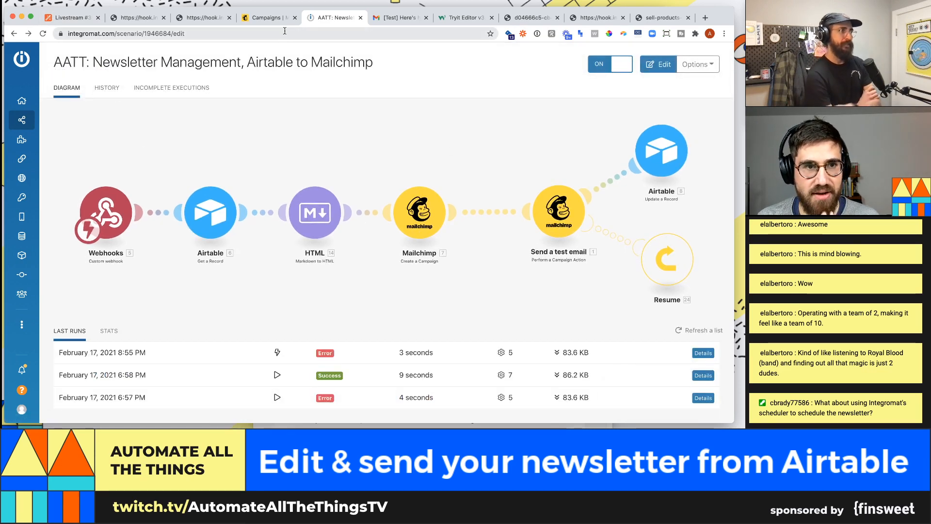
- Fire the newsletter's Airtable Schedule webhook again, then check the AATT: Newsletter scenario's recent runs
{"action": "left_click", "coordinate": [72, 18]}
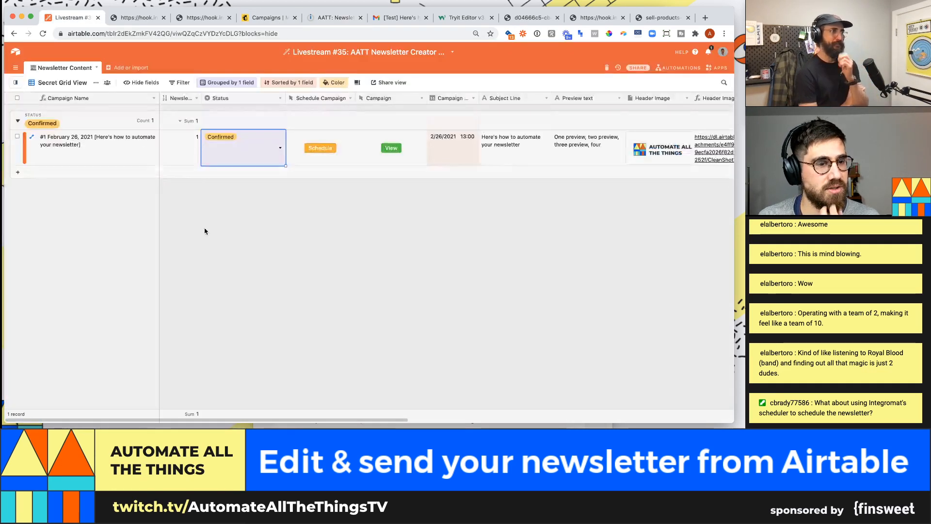
{"action": "left_click", "coordinate": [318, 151]}
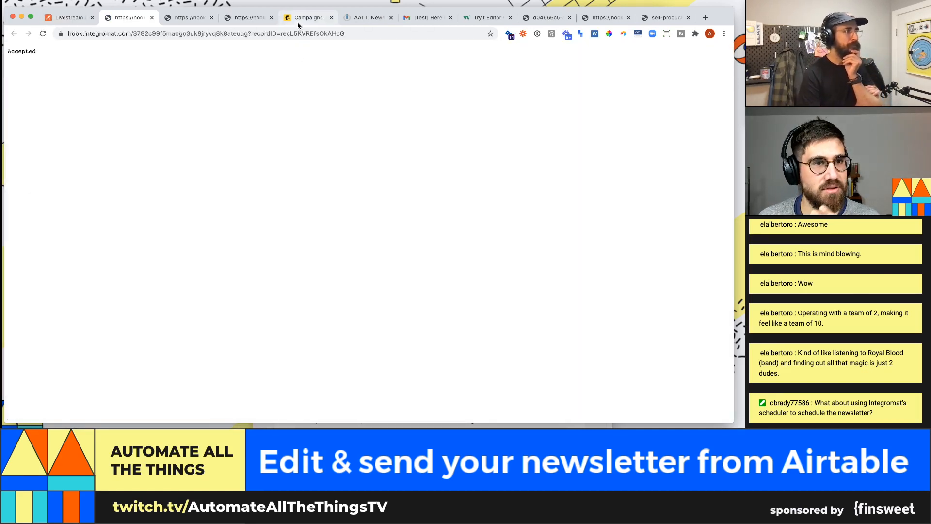
{"action": "left_click", "coordinate": [366, 17]}
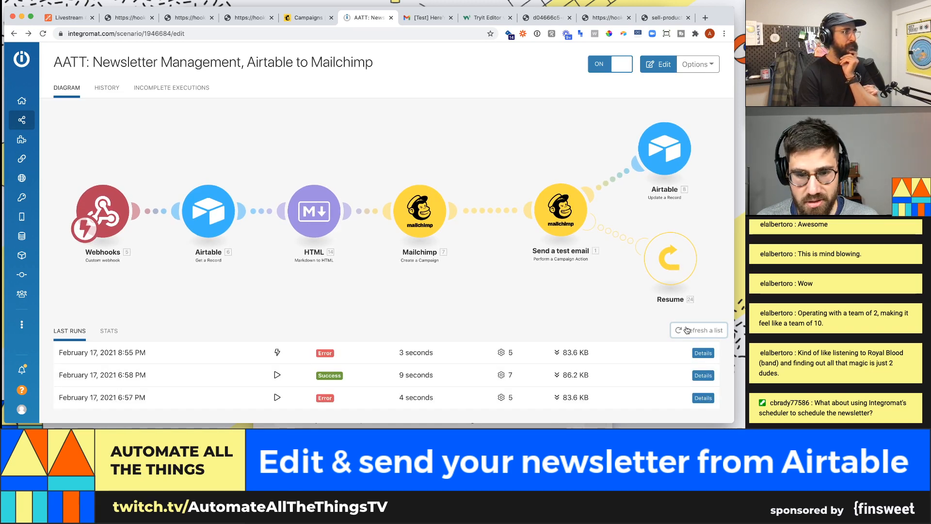
- Review the failed 8:55 PM run's details, refresh the run list, and reopen the scenario editor
{"action": "left_click", "coordinate": [702, 352]}
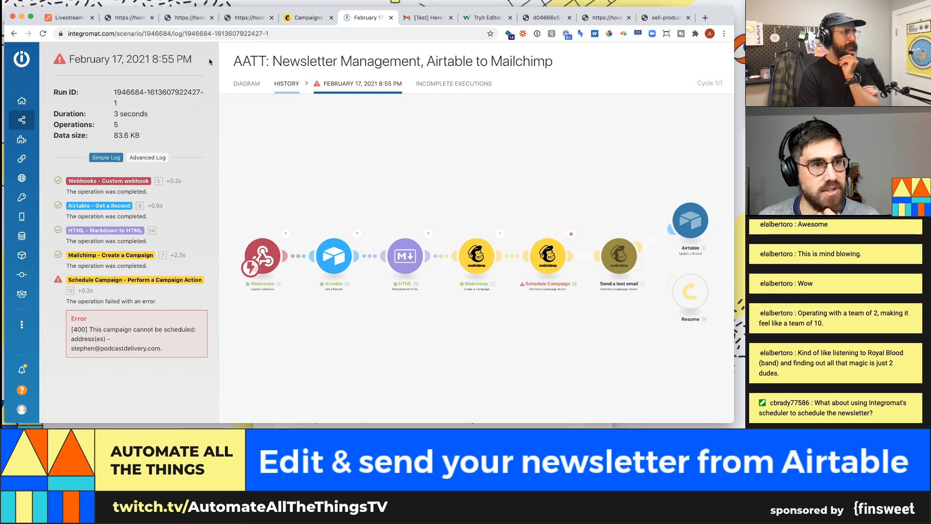
{"action": "left_click", "coordinate": [247, 84]}
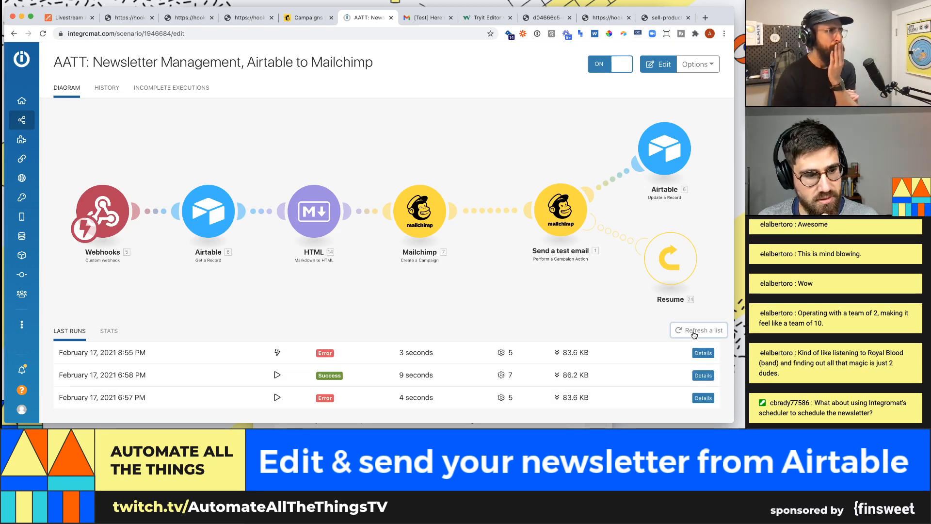
{"action": "left_click", "coordinate": [680, 333]}
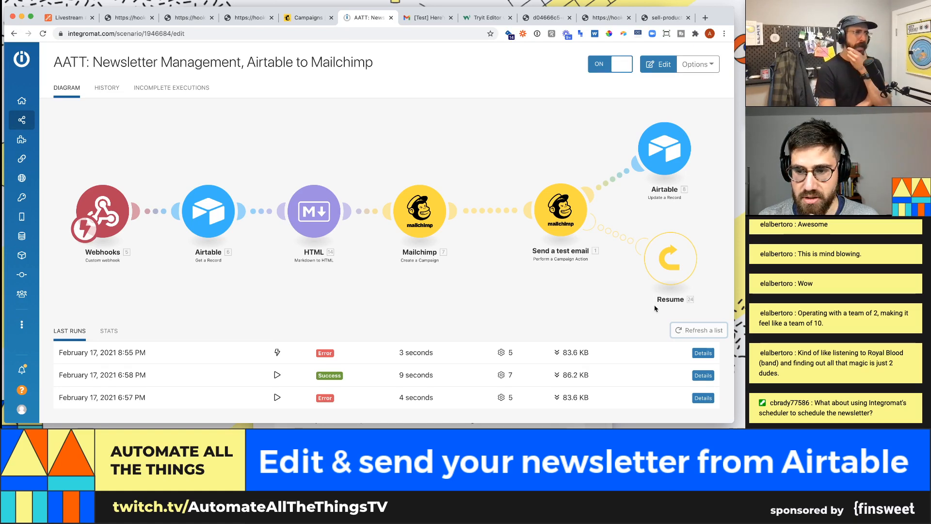
{"action": "left_click", "coordinate": [555, 215]}
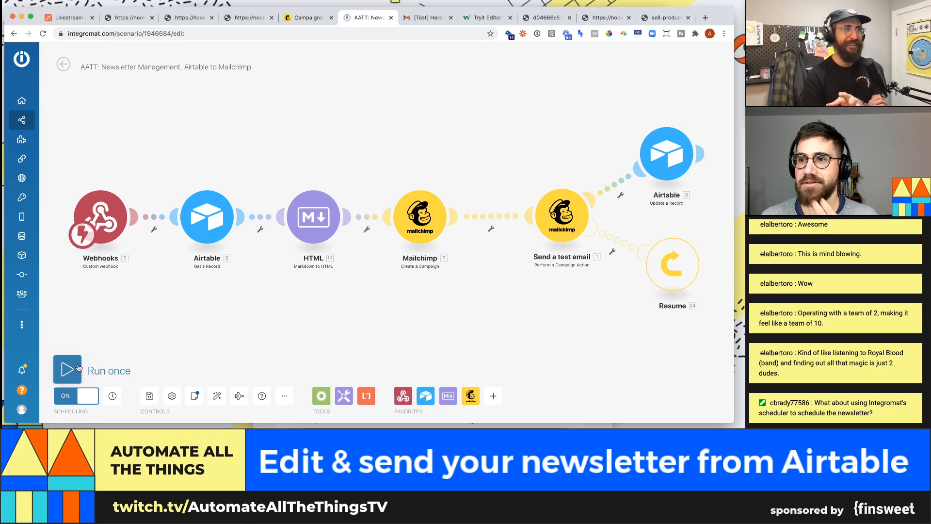
- Run the scenario once to wait for the webhook, then browse the organisation dashboard
{"action": "left_click", "coordinate": [78, 368]}
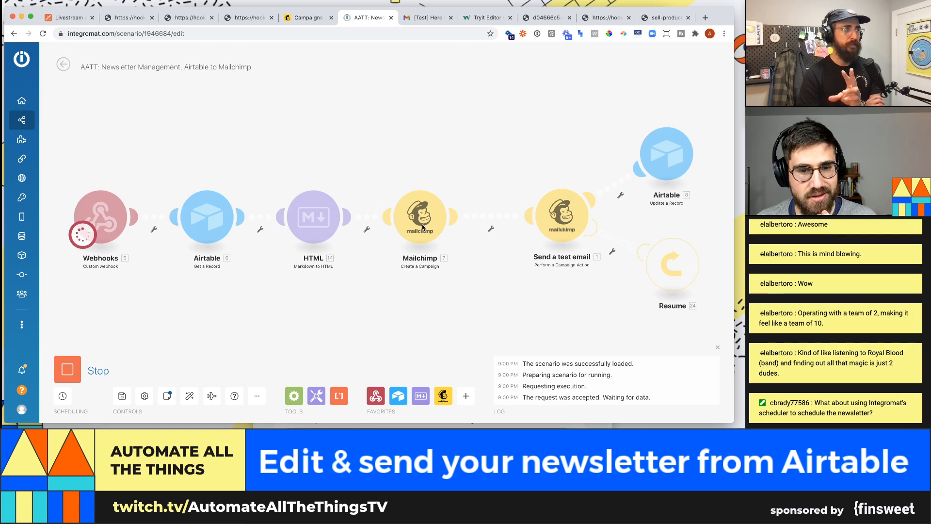
{"action": "left_click", "coordinate": [22, 101]}
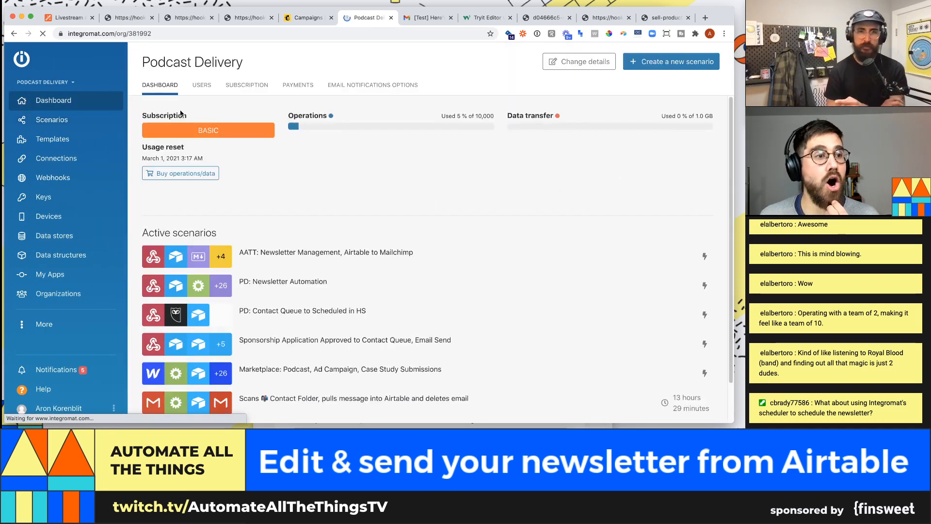
{"action": "scroll", "coordinate": [355, 249], "scroll_direction": "down", "scroll_amount": 2}
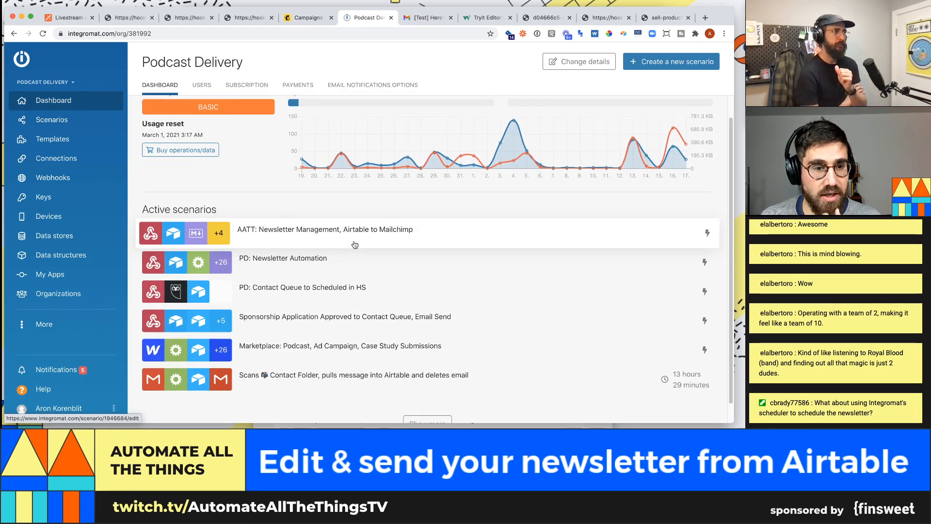
{"action": "scroll", "coordinate": [354, 244], "scroll_direction": "down", "scroll_amount": 1}
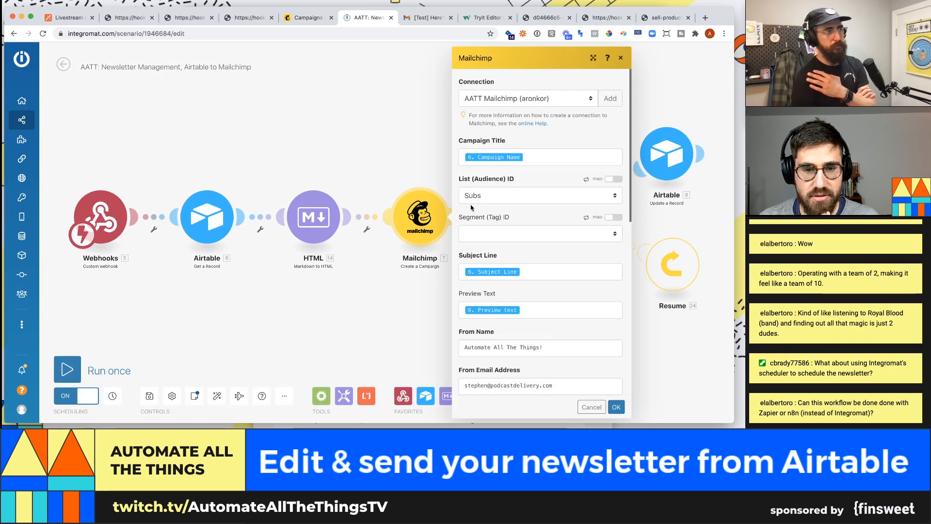
- Inspect the Webhooks, Create a Campaign, Send a test email and Airtable module settings, then view the HISTORY log
{"action": "left_click", "coordinate": [344, 167]}
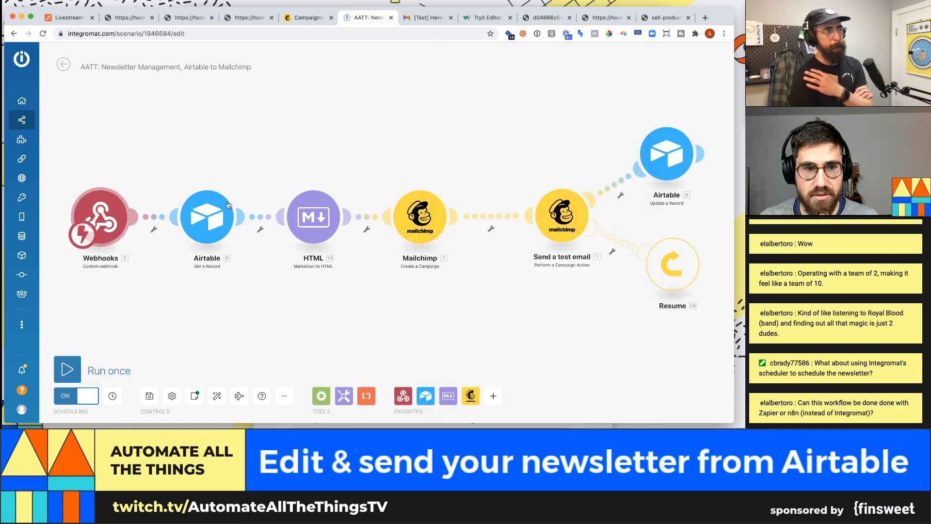
{"action": "left_click", "coordinate": [100, 218]}
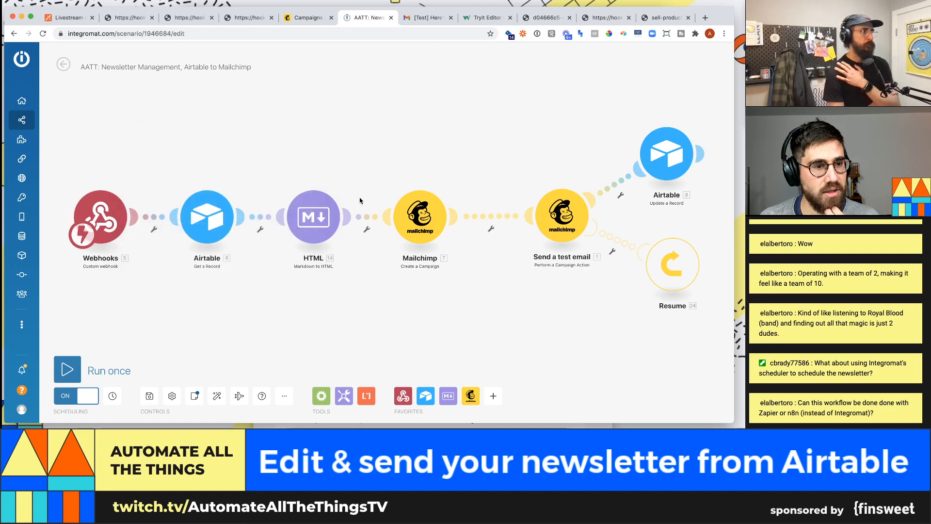
{"action": "left_click", "coordinate": [402, 136]}
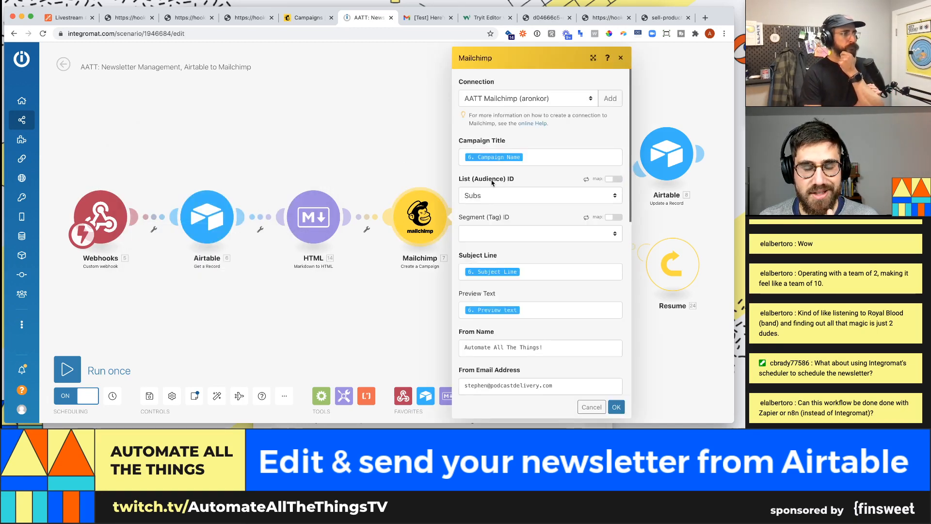
{"action": "left_click", "coordinate": [431, 132]}
{"action": "left_click", "coordinate": [573, 228]}
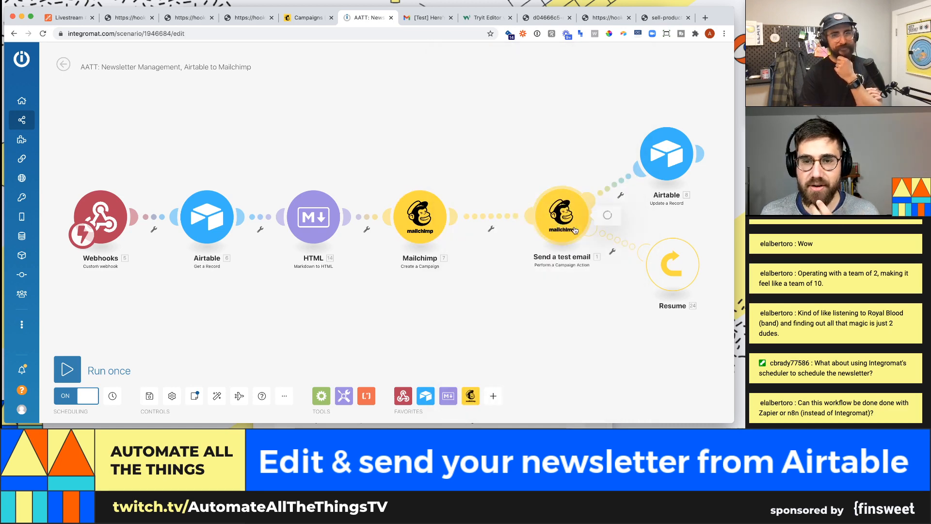
{"action": "left_click", "coordinate": [582, 129]}
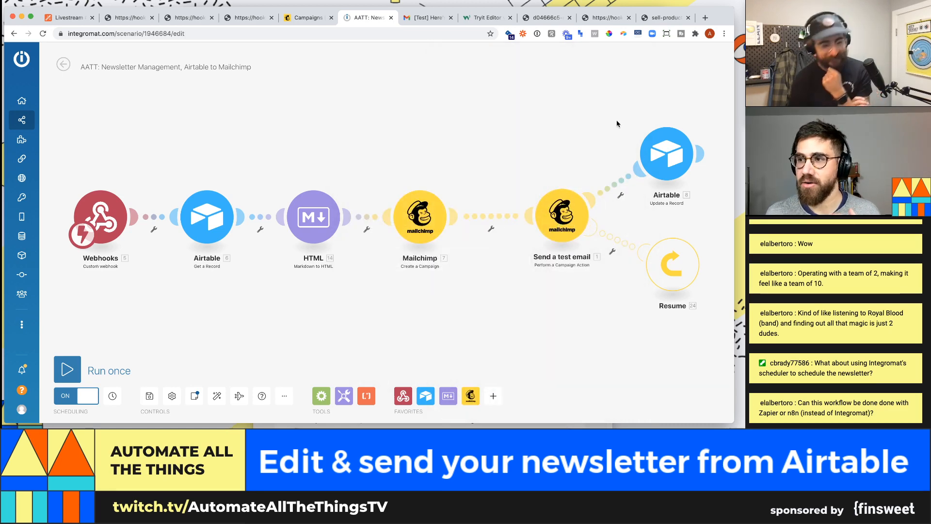
{"action": "left_click", "coordinate": [649, 152]}
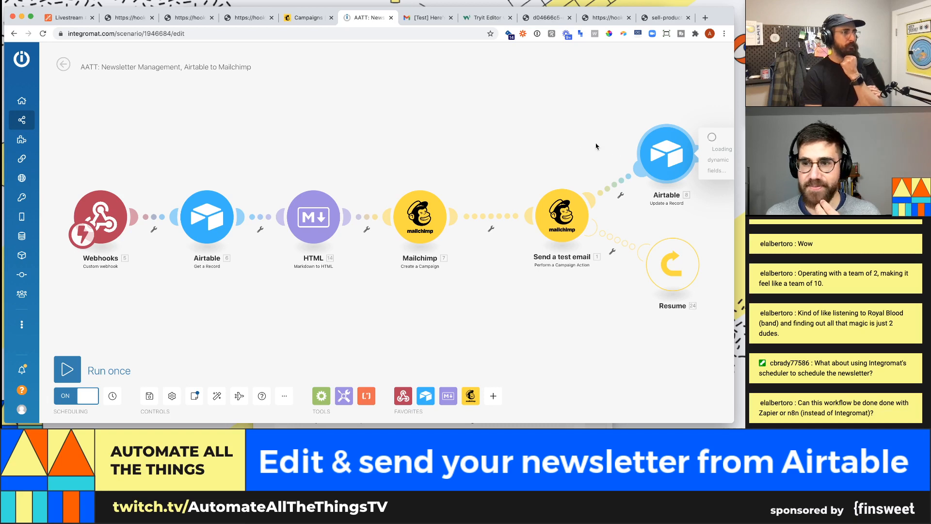
{"action": "left_click", "coordinate": [330, 45]}
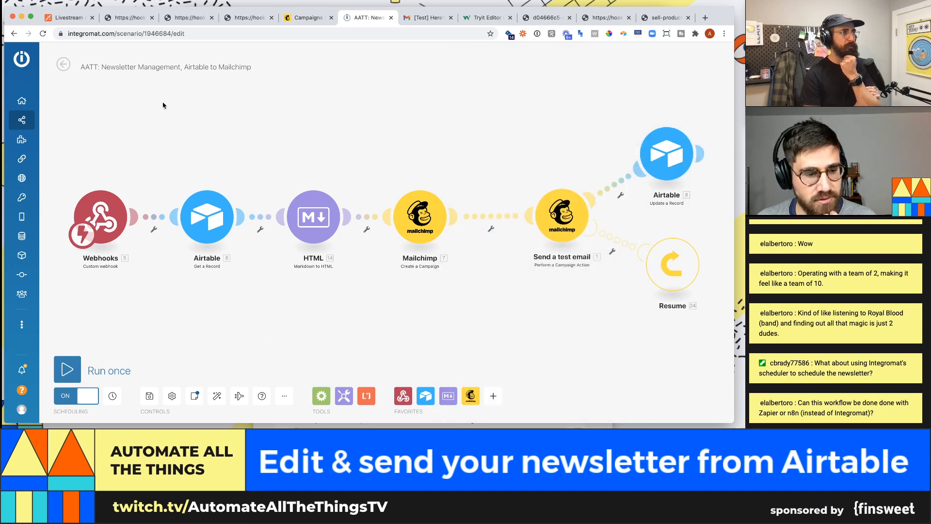
{"action": "left_click", "coordinate": [63, 65]}
{"action": "left_click", "coordinate": [106, 83]}
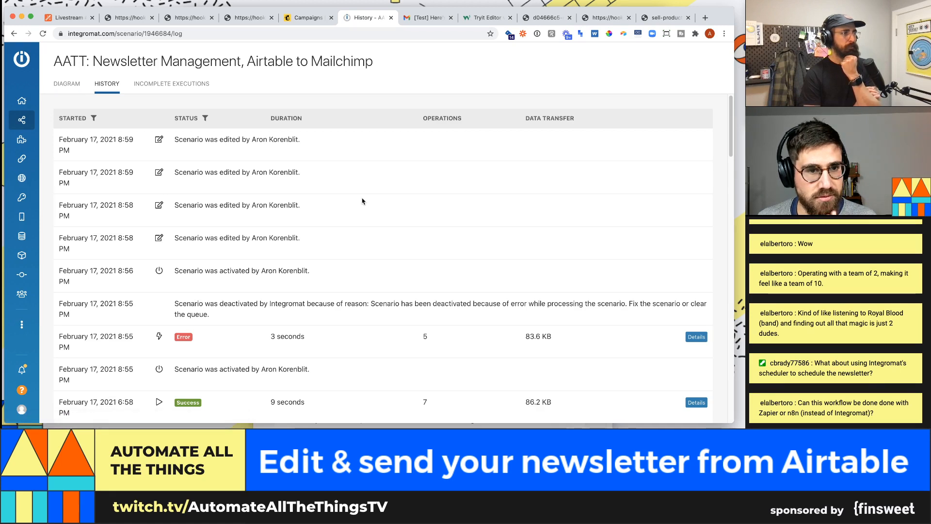
- Close the three stray webhook tabs in the browser
{"action": "scroll", "coordinate": [357, 219], "scroll_direction": "down", "scroll_amount": 1}
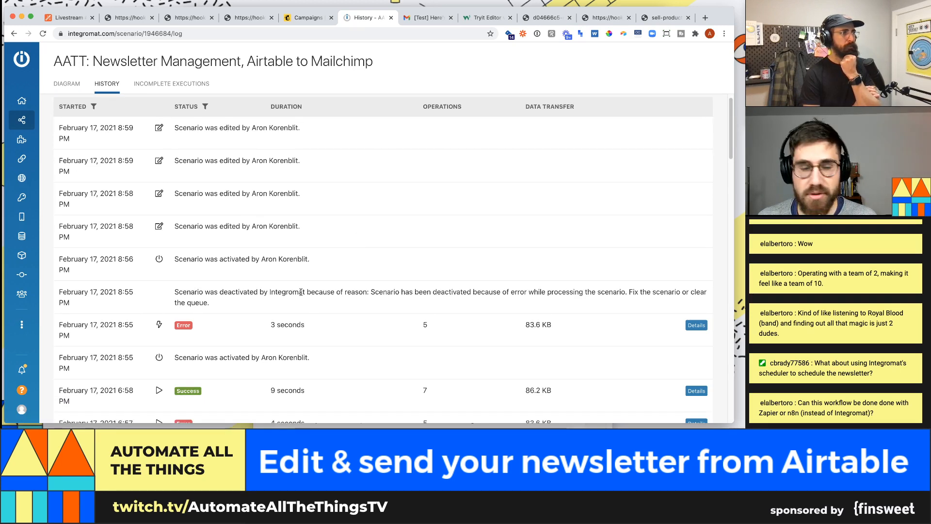
{"action": "scroll", "coordinate": [215, 249], "scroll_direction": "down", "scroll_amount": 1}
{"action": "scroll", "coordinate": [236, 296], "scroll_direction": "down", "scroll_amount": 2}
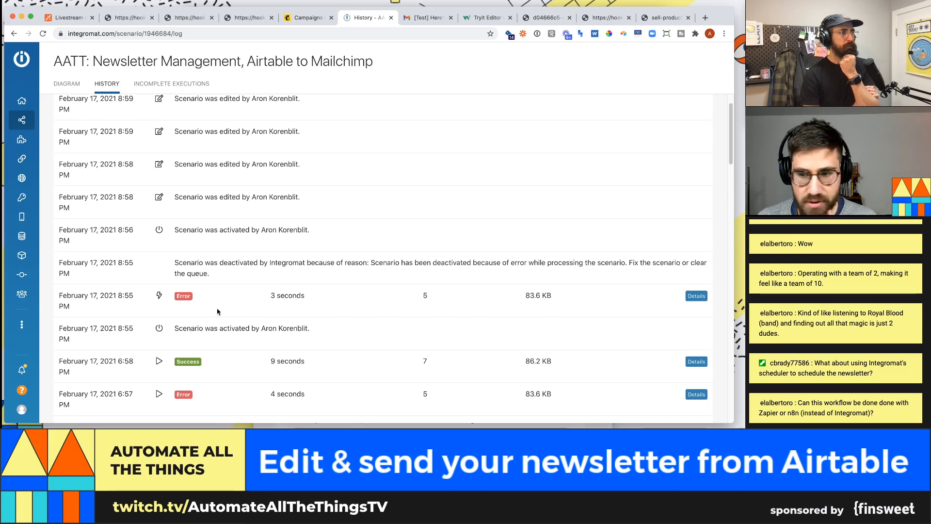
{"action": "scroll", "coordinate": [246, 195], "scroll_direction": "up", "scroll_amount": 2}
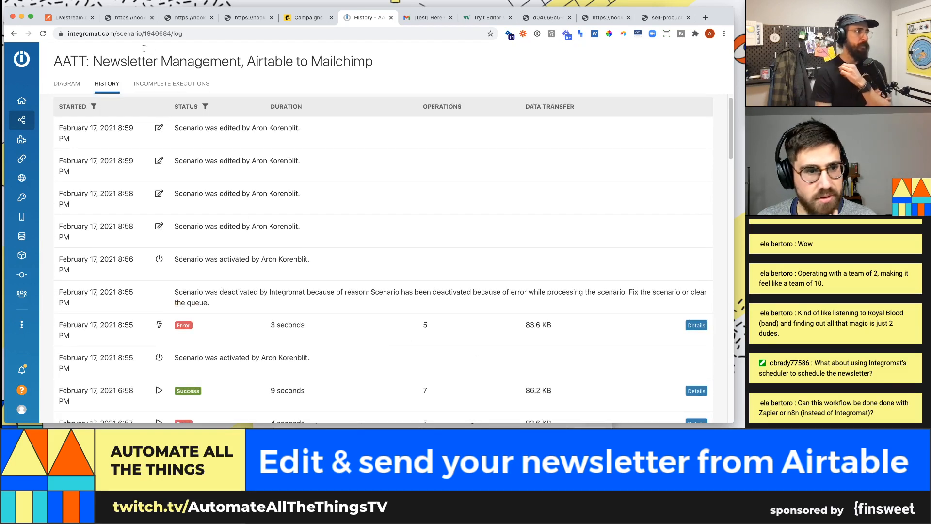
{"action": "left_click", "coordinate": [211, 17]}
{"action": "left_click", "coordinate": [212, 18]}
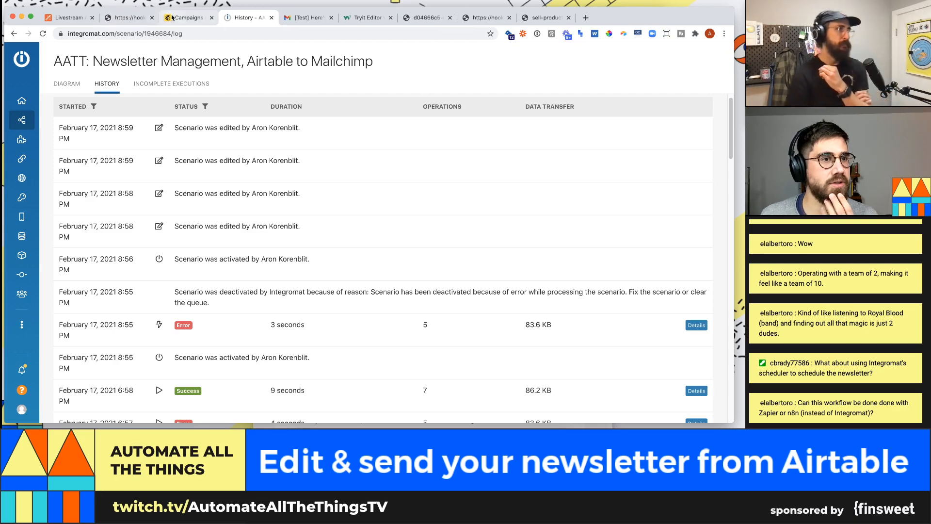
{"action": "left_click", "coordinate": [152, 17]}
- Select the Webhooks module's URL in the scenario diagram, then go to the Airtable newsletter base
{"action": "left_click", "coordinate": [67, 83]}
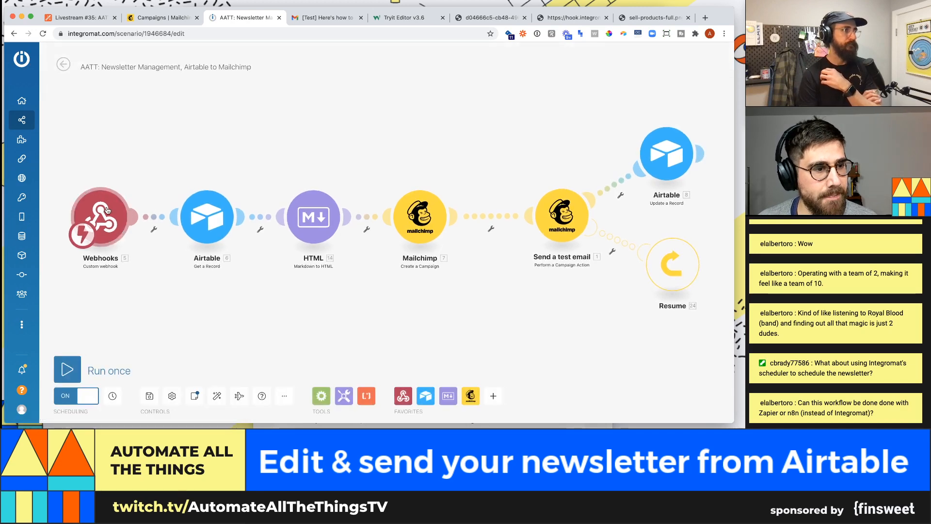
{"action": "left_click", "coordinate": [107, 210]}
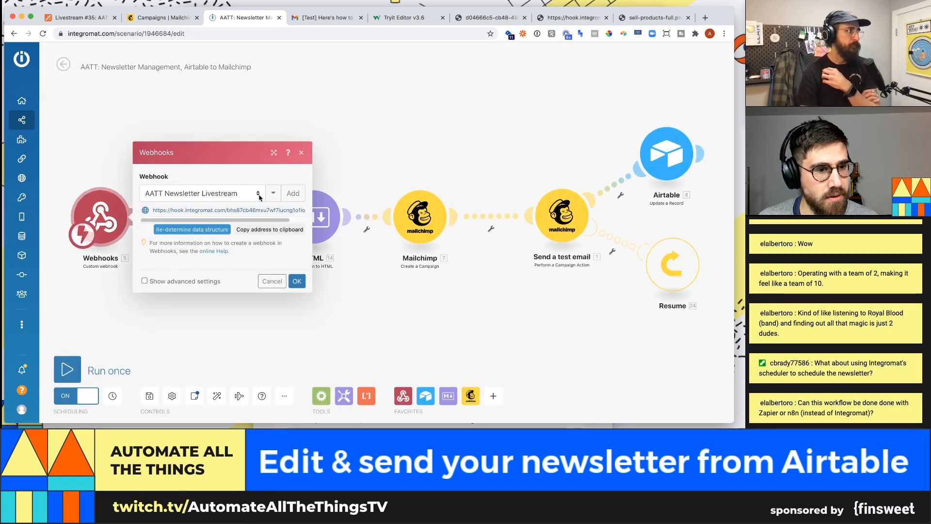
{"action": "left_click", "coordinate": [243, 210]}
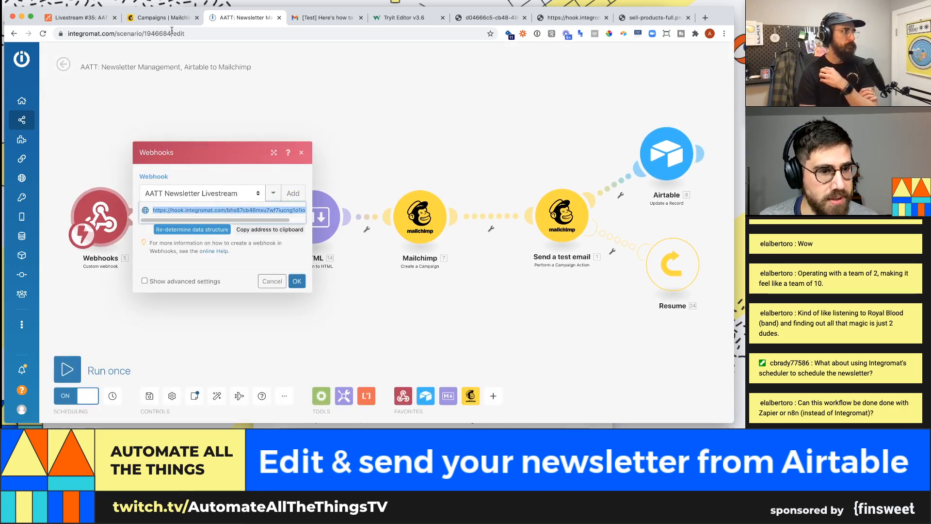
{"action": "left_click", "coordinate": [99, 18]}
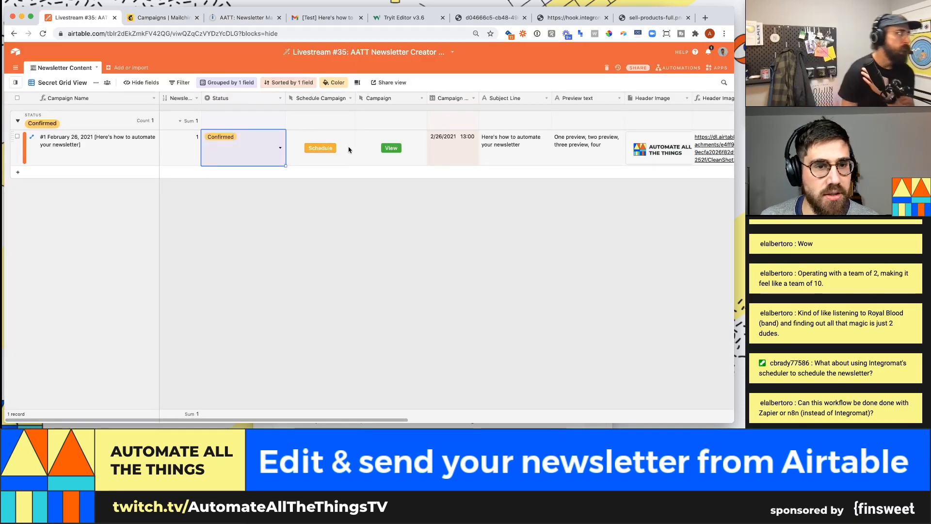
- Check the Schedule Campaign button's URL formula without changes, then close Integromat's webhook settings
{"action": "left_click", "coordinate": [349, 99]}
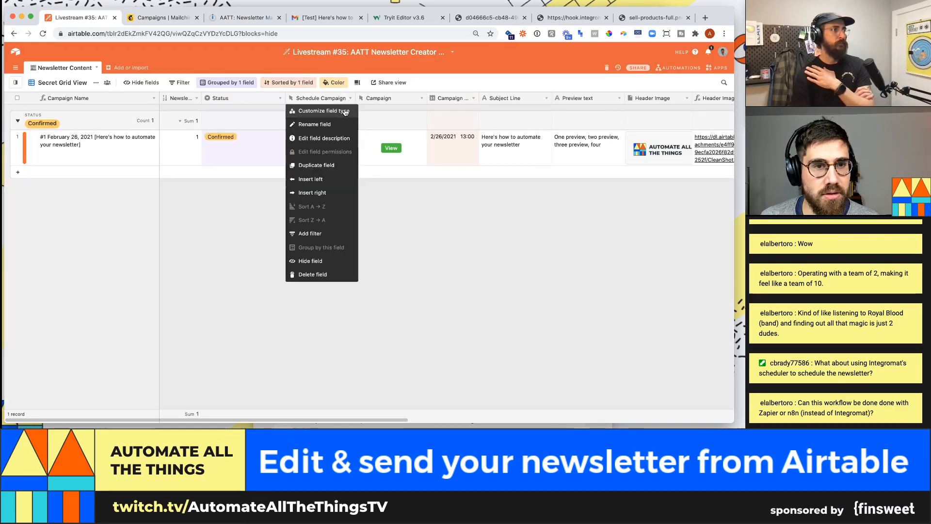
{"action": "left_click", "coordinate": [345, 112]}
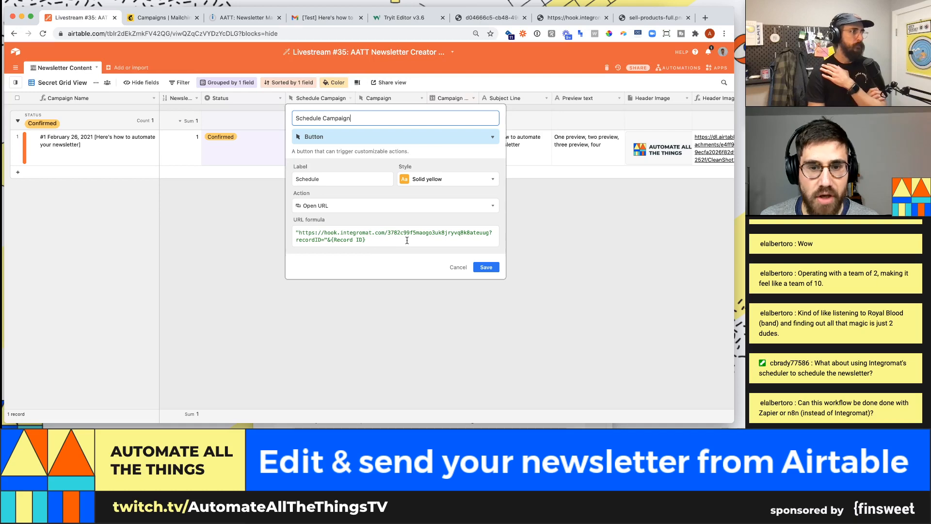
{"action": "left_click", "coordinate": [486, 267]}
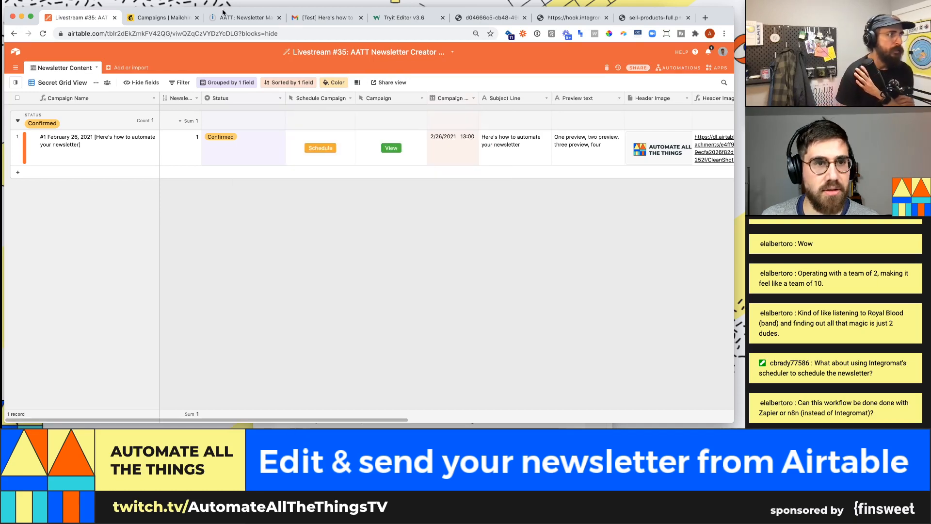
{"action": "left_click", "coordinate": [245, 18]}
{"action": "left_click", "coordinate": [104, 86]}
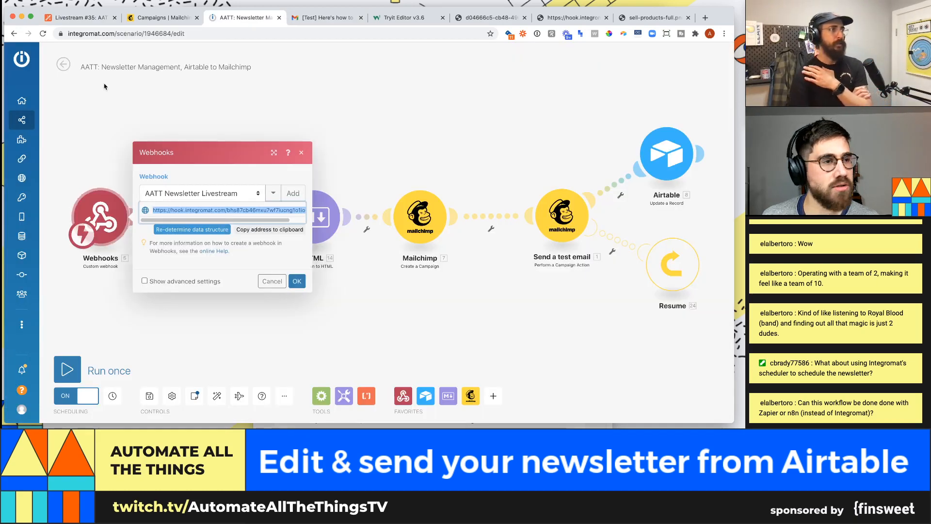
- Open the Integration Webhooks, Airtable, Markdown, Mailchimp scenario from the Scenarios list
{"action": "left_click", "coordinate": [11, 106]}
{"action": "scroll", "coordinate": [291, 262], "scroll_direction": "down", "scroll_amount": 2}
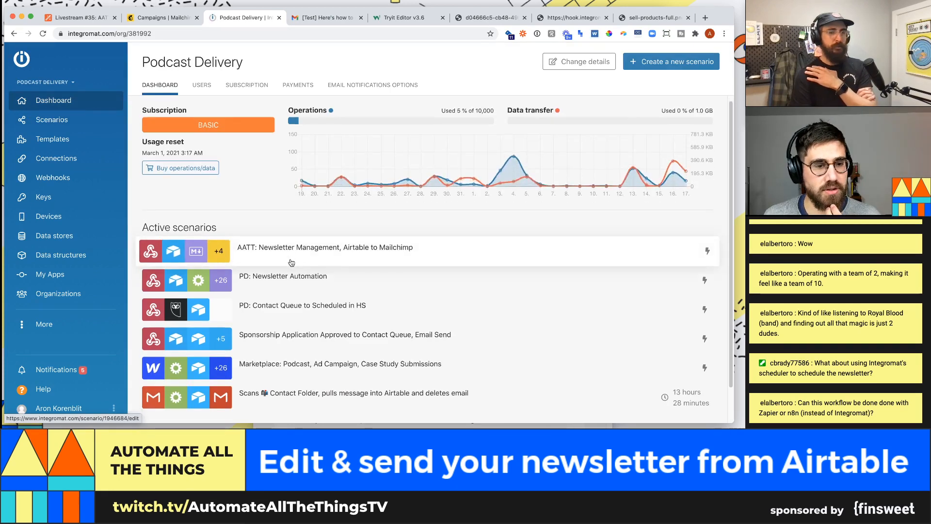
{"action": "left_click", "coordinate": [64, 120]}
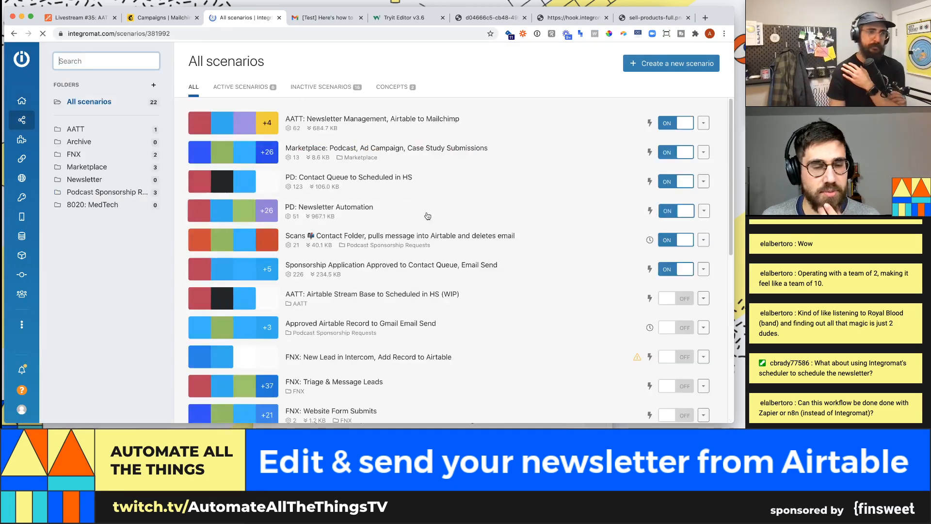
{"action": "scroll", "coordinate": [368, 151], "scroll_direction": "down", "scroll_amount": 5}
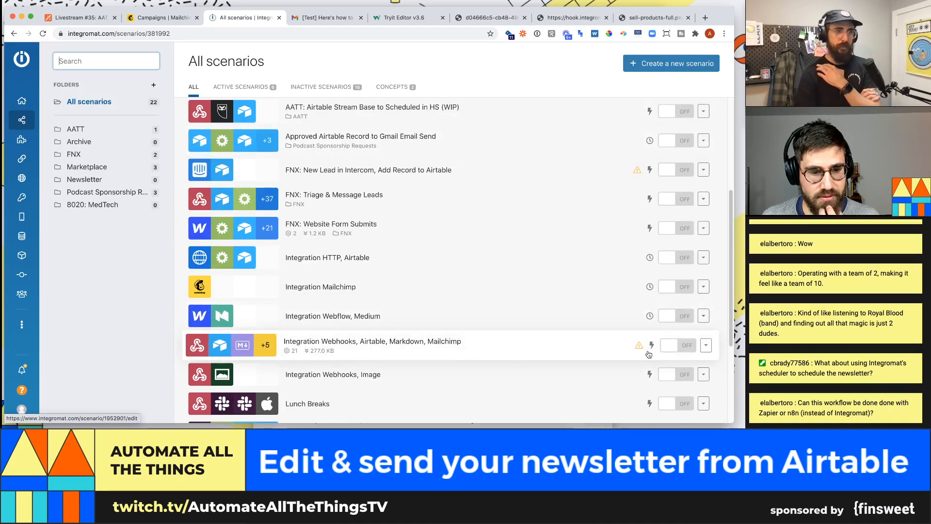
{"action": "left_click", "coordinate": [537, 348]}
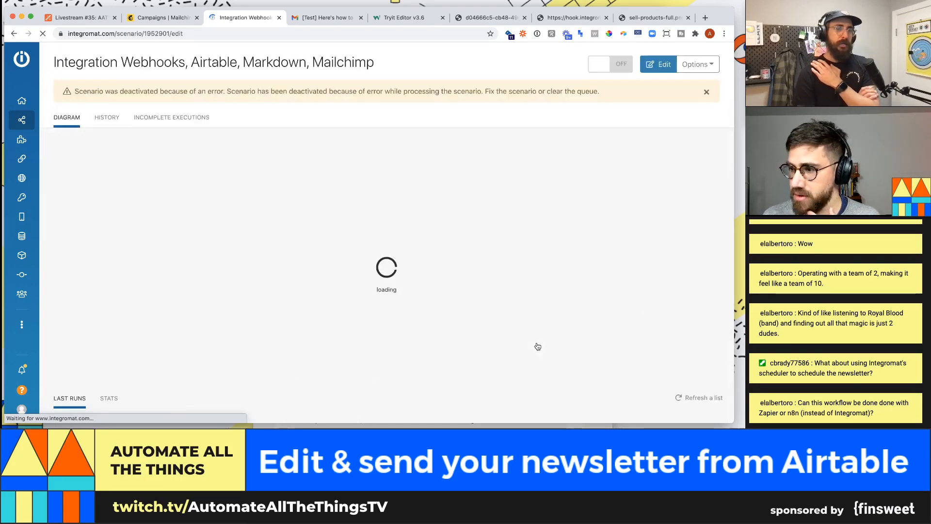
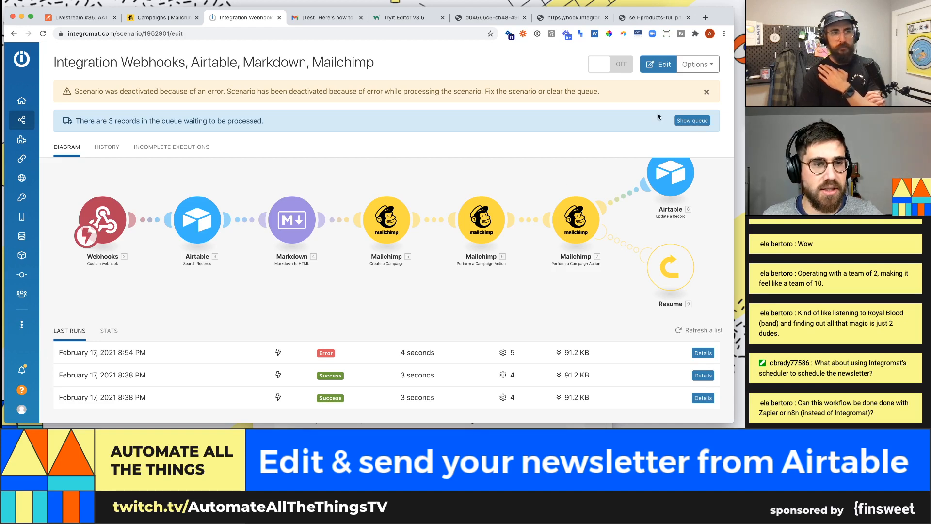
- Dismiss the deactivation warning and delete all three pending messages from the AATT #35 webhook queue
{"action": "left_click", "coordinate": [707, 91]}
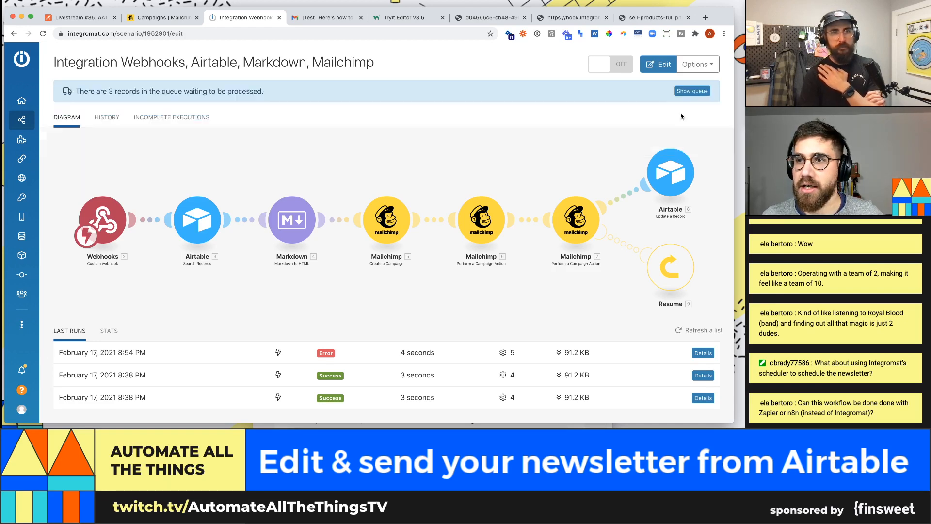
{"action": "left_click", "coordinate": [693, 91]}
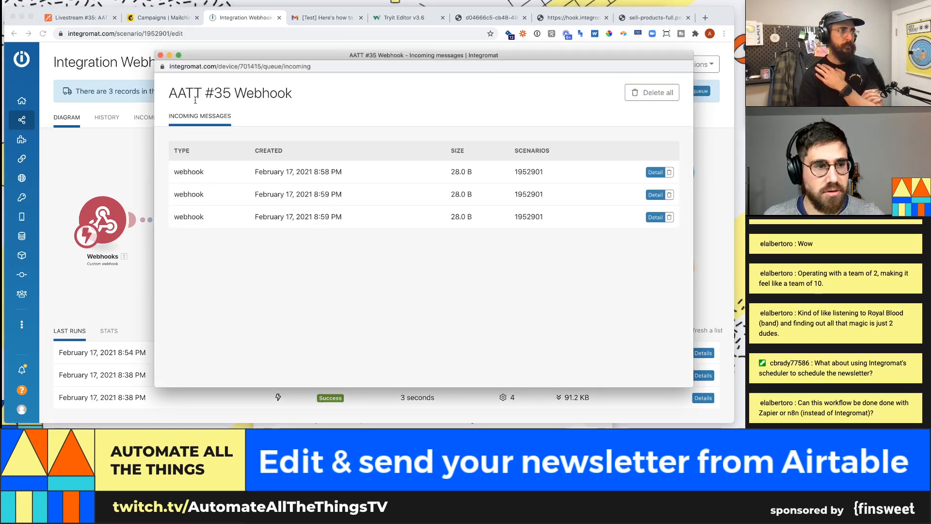
{"action": "left_click", "coordinate": [652, 92]}
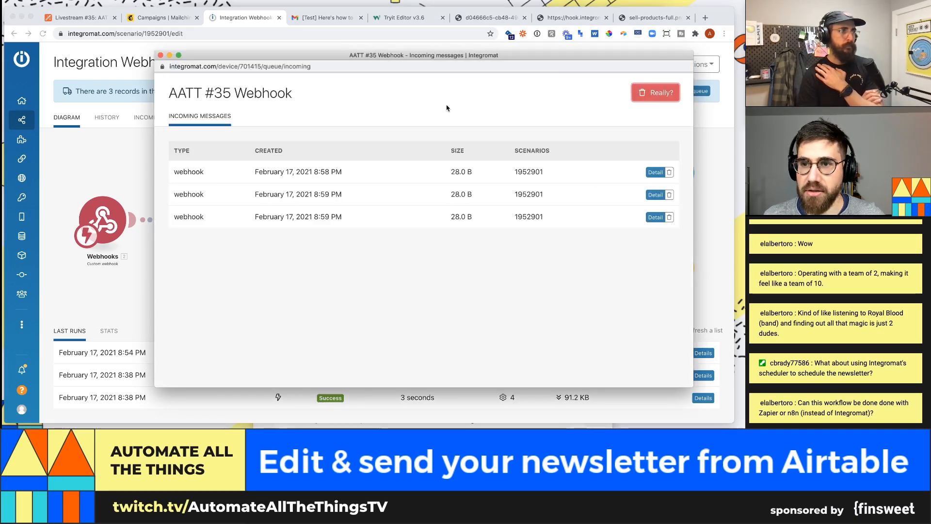
{"action": "left_click", "coordinate": [665, 99]}
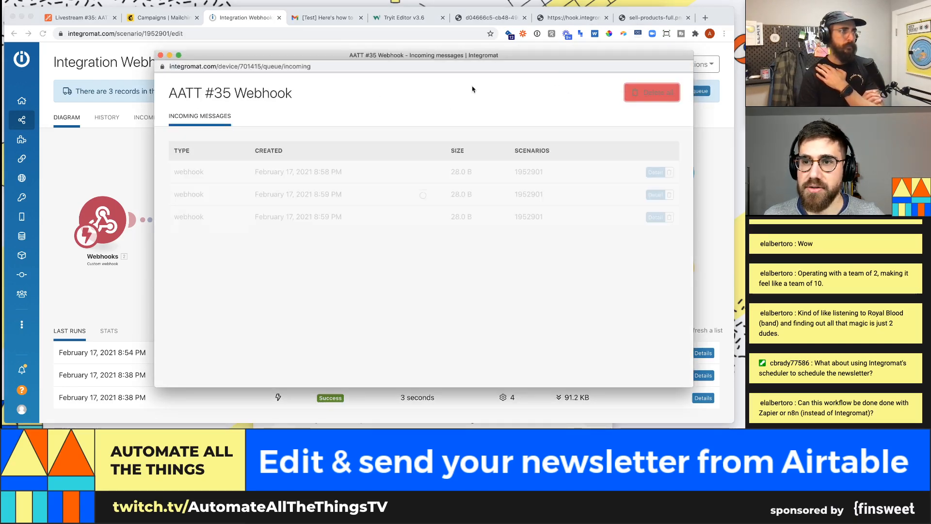
{"action": "left_click", "coordinate": [160, 57]}
- Delete the third Mailchimp campaign-action module and move the last module into its place
{"action": "right_click", "coordinate": [489, 223]}
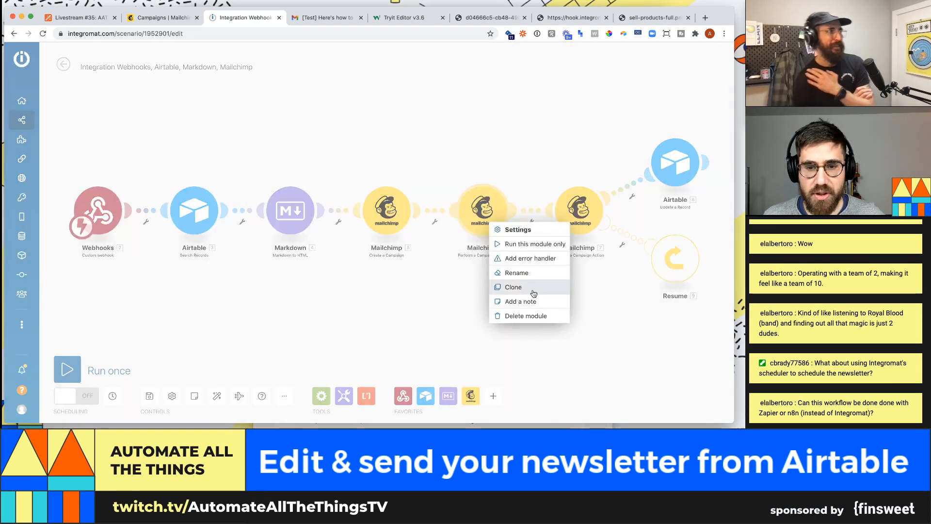
{"action": "left_click", "coordinate": [525, 315]}
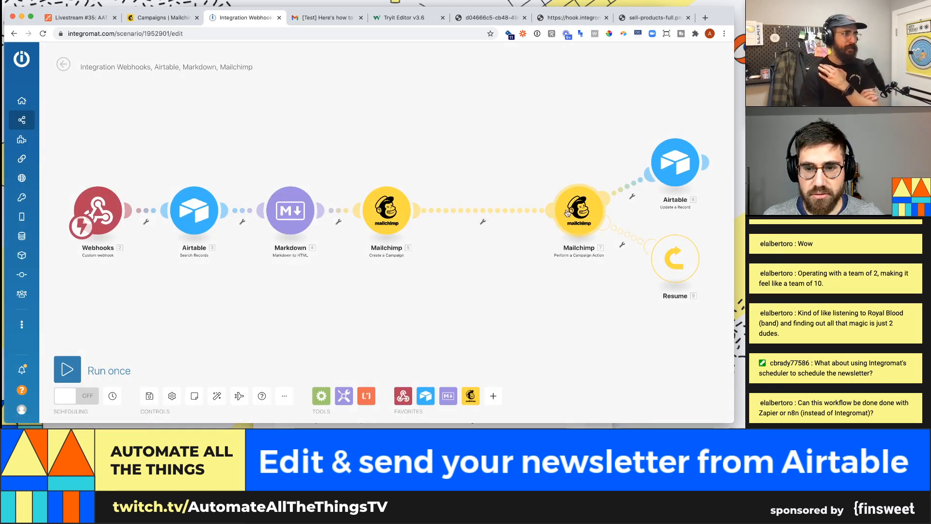
{"action": "left_click_drag", "start_coordinate": [568, 213], "coordinate": [500, 212]}
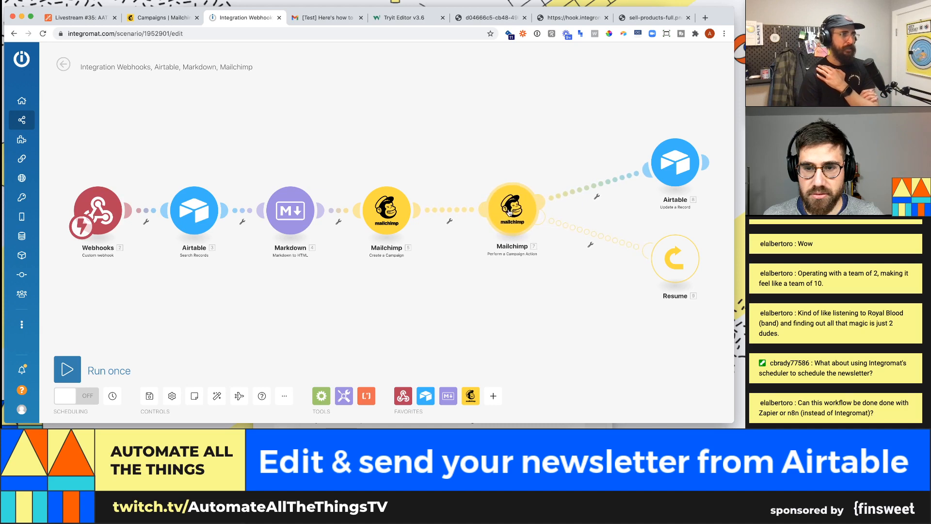
- Save the scenario, nudge the Create a Campaign module, and switch scheduling on
{"action": "left_click", "coordinate": [150, 396]}
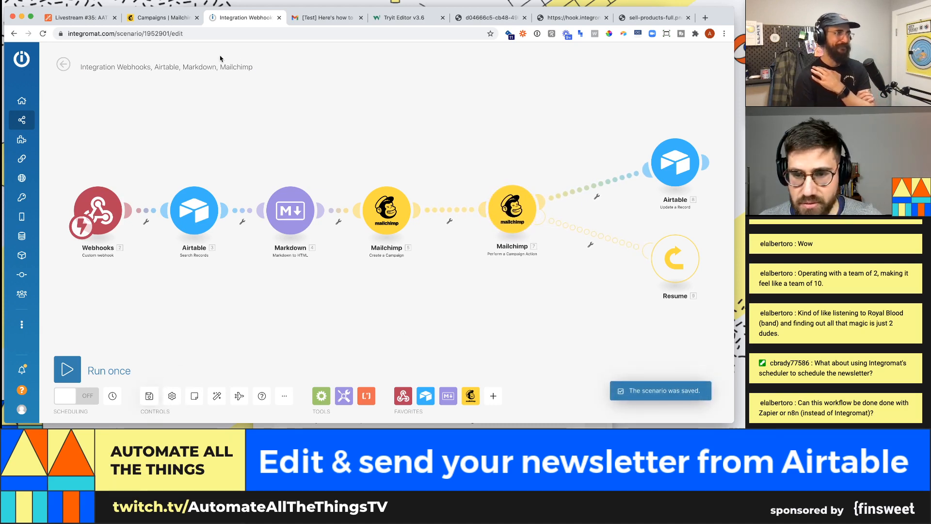
{"action": "left_click_drag", "start_coordinate": [388, 210], "coordinate": [395, 212]}
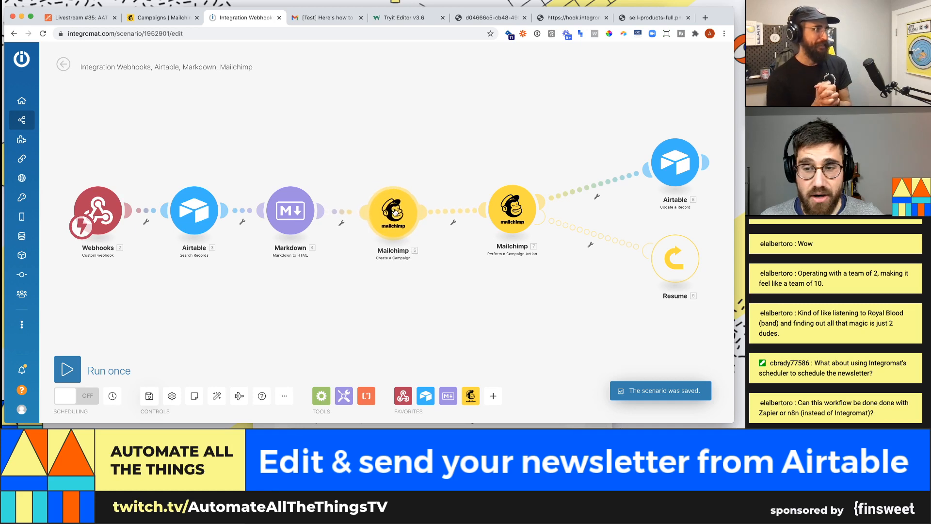
{"action": "mouse_move", "coordinate": [90, 393]}
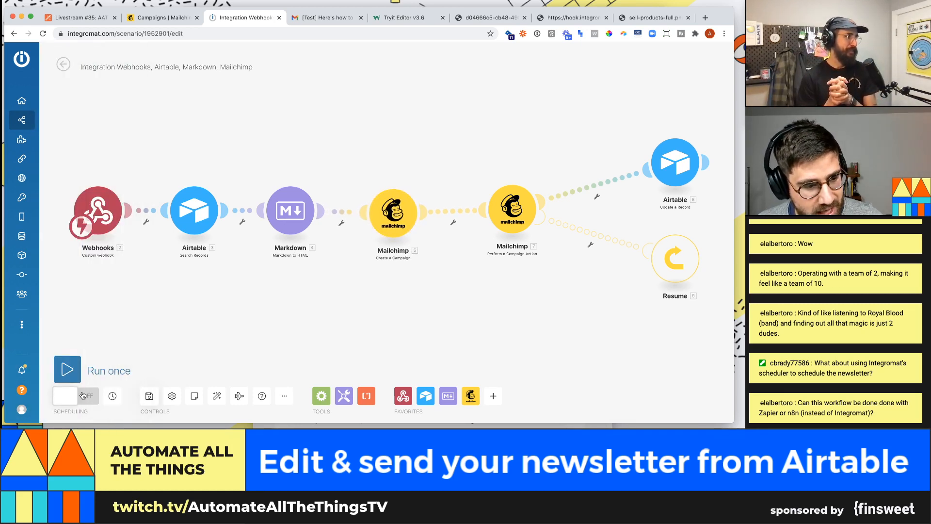
{"action": "left_click", "coordinate": [83, 396]}
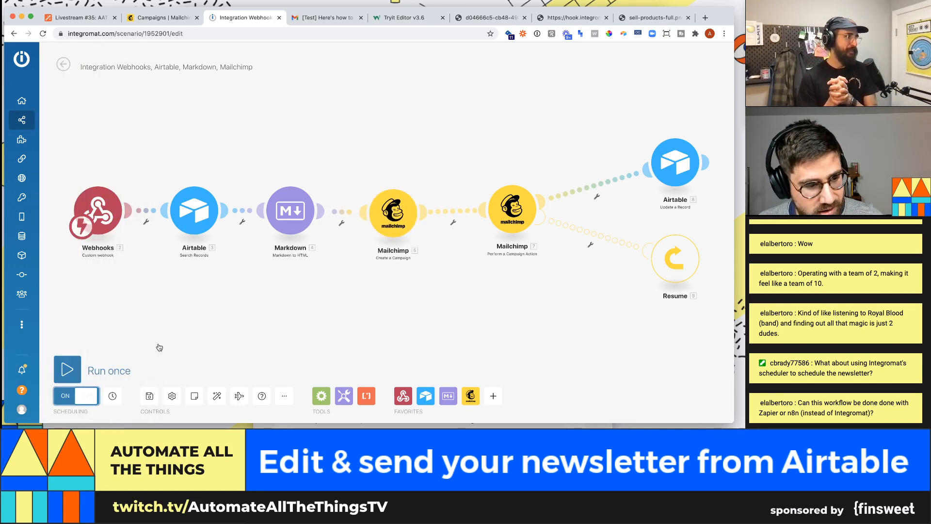
- Trigger the confirmed newsletter record's Schedule button in Airtable so the webhook returns Accepted
{"action": "left_click", "coordinate": [87, 20]}
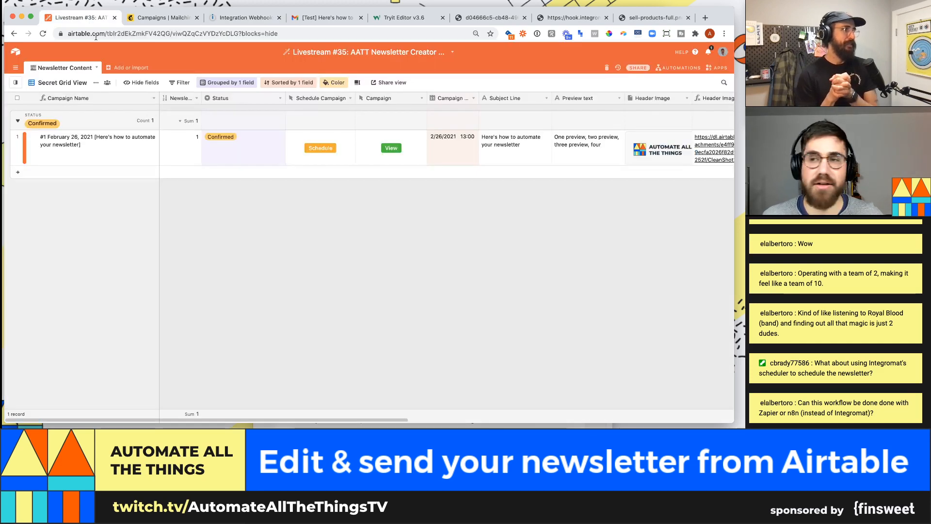
{"action": "left_click", "coordinate": [330, 153]}
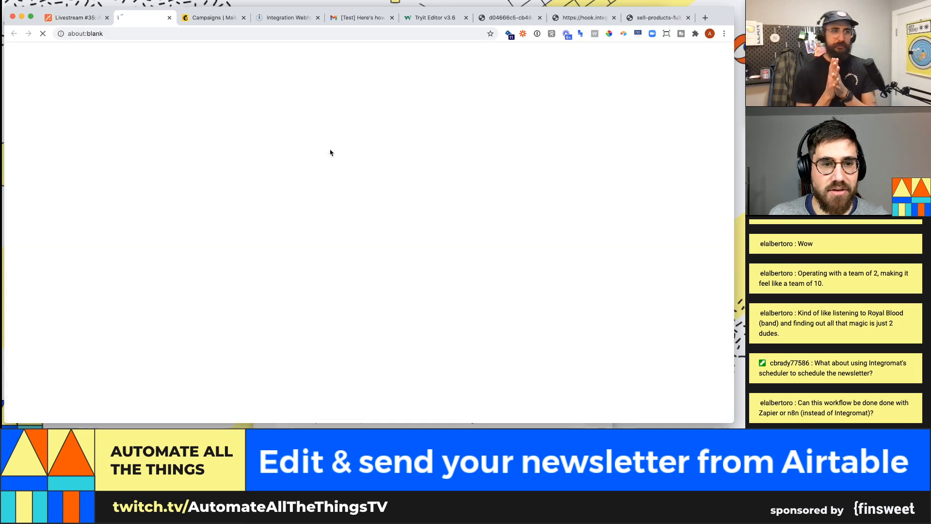
{"action": "left_click", "coordinate": [287, 19]}
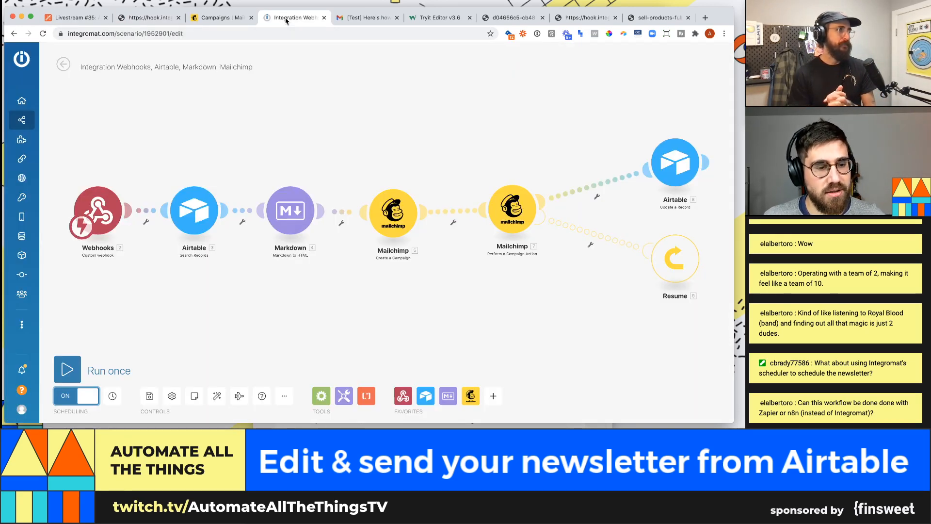
- Save the scenario changes, then inspect the 8:54 PM error run and 9:03 PM successful run logs
{"action": "left_click", "coordinate": [64, 67]}
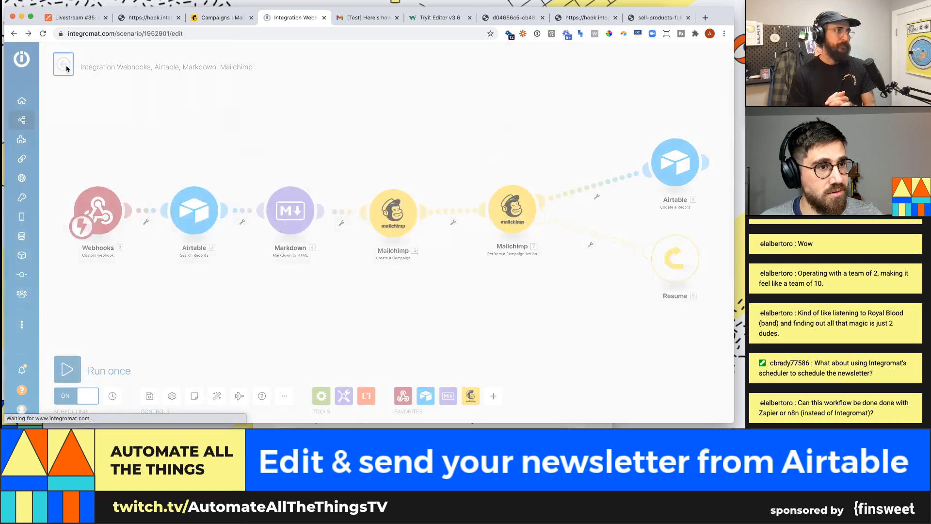
{"action": "left_click", "coordinate": [434, 129]}
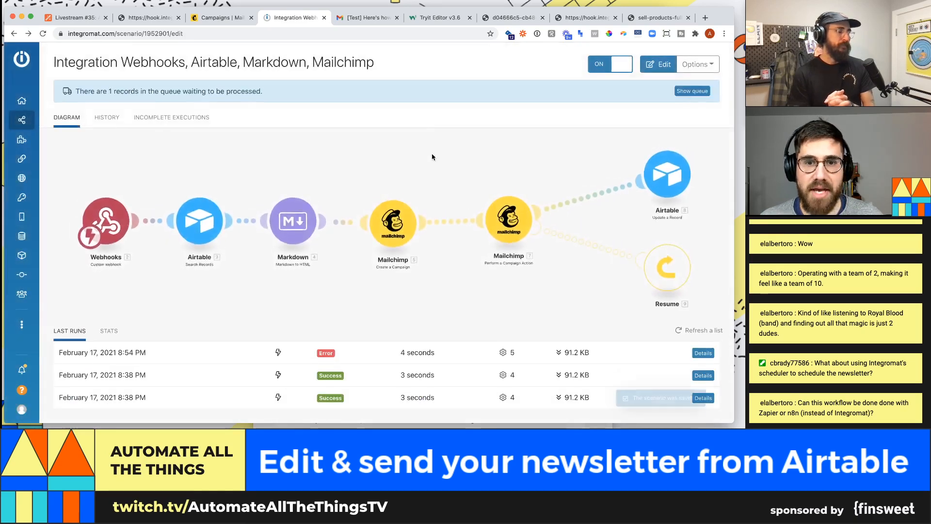
{"action": "left_click", "coordinate": [703, 353]}
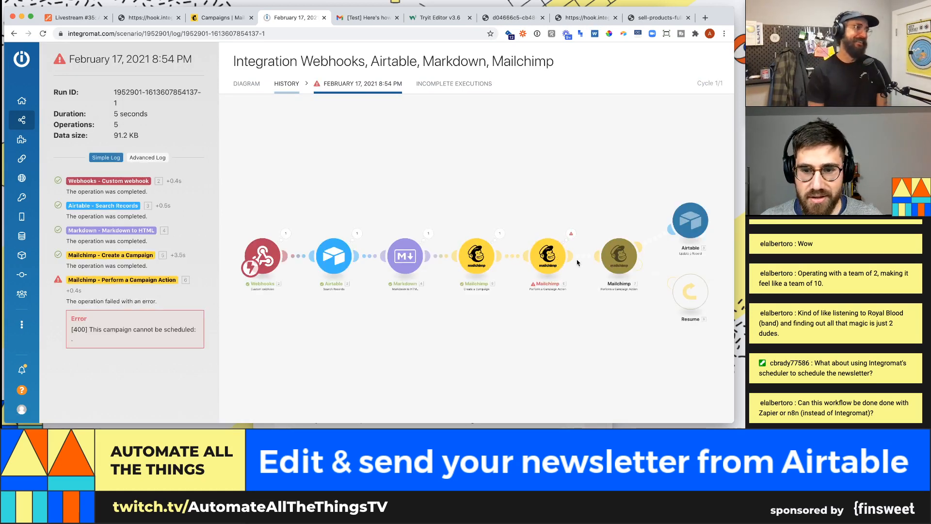
{"action": "left_click", "coordinate": [245, 84]}
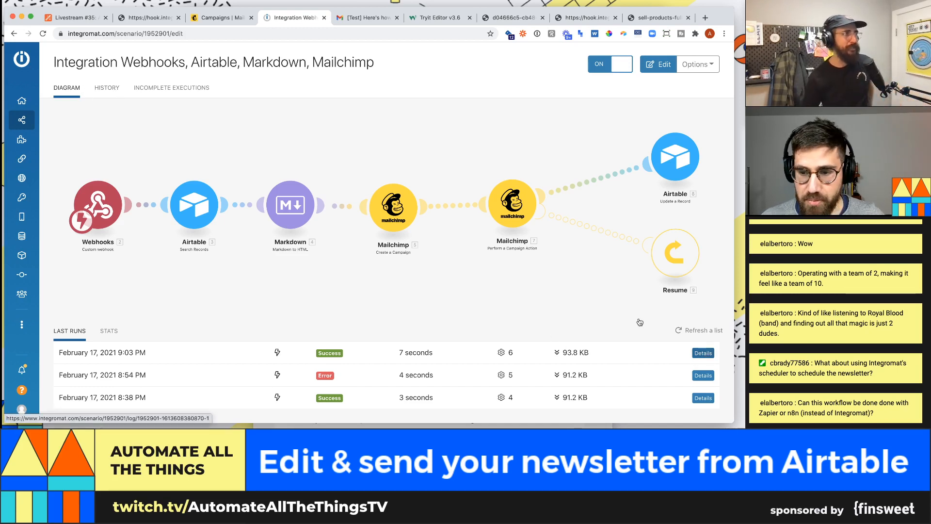
{"action": "left_click", "coordinate": [702, 354]}
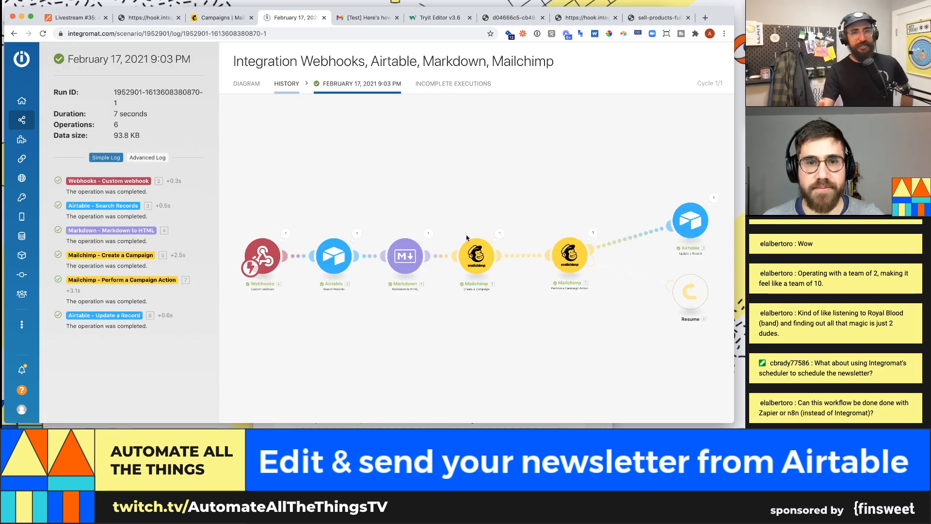
- Find the "[Test] Here's how to automate your newsletter" email in Gmail's Primary inbox and read through it
{"action": "left_click", "coordinate": [367, 17]}
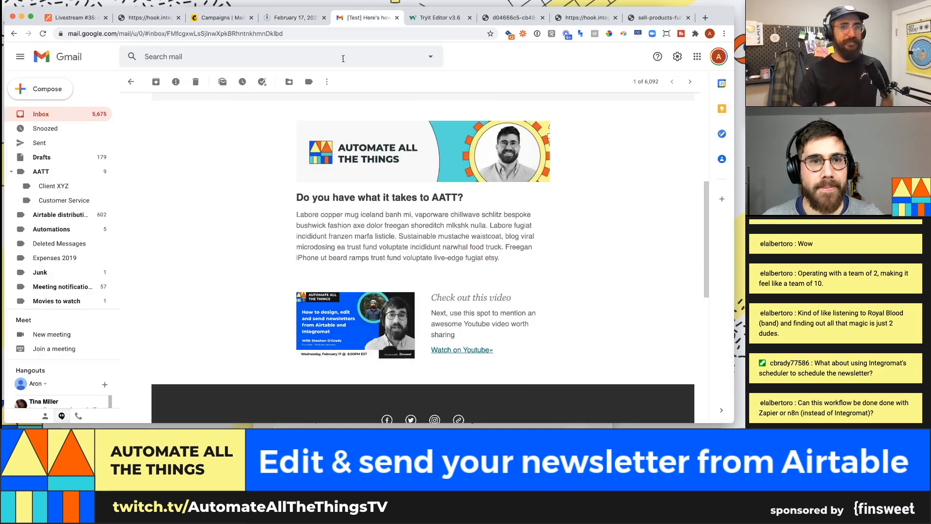
{"action": "left_click", "coordinate": [42, 114]}
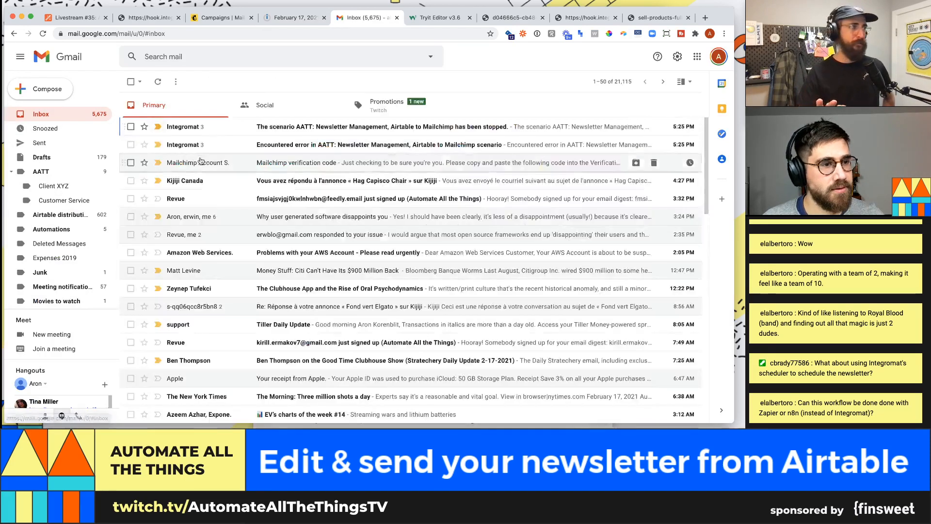
{"action": "left_click", "coordinate": [387, 105]}
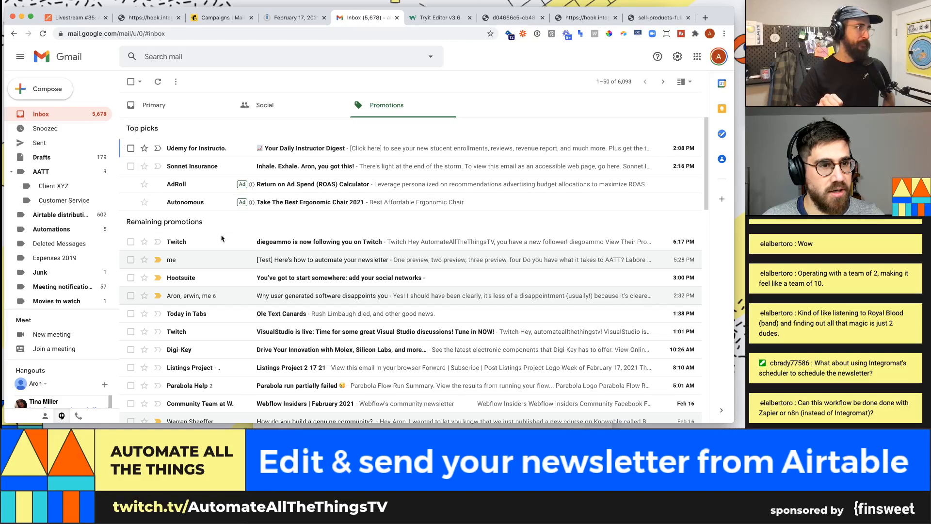
{"action": "left_click", "coordinate": [173, 104]}
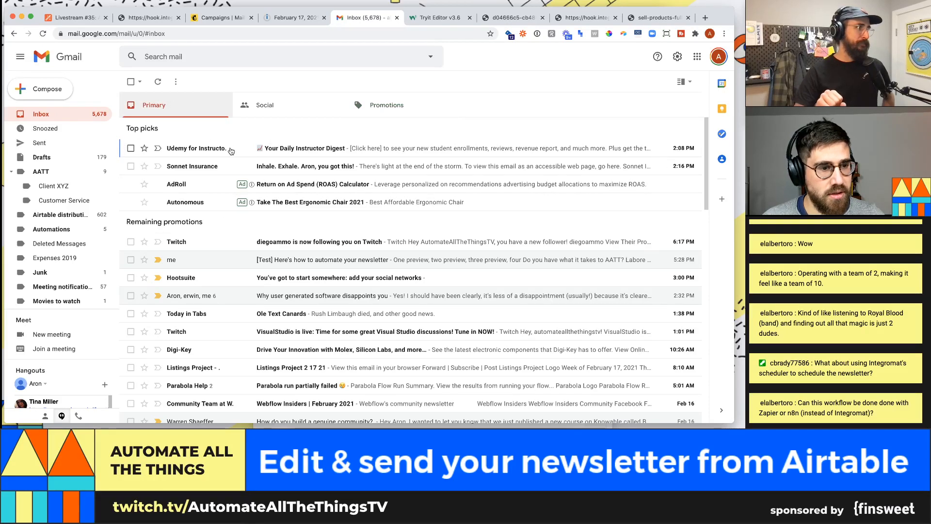
{"action": "left_click", "coordinate": [214, 127]}
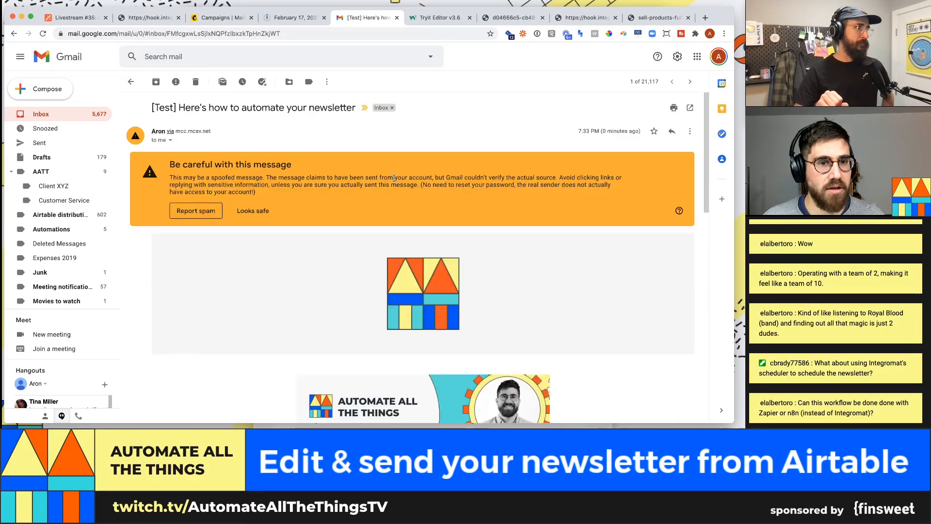
{"action": "scroll", "coordinate": [402, 181], "scroll_direction": "down", "scroll_amount": 2}
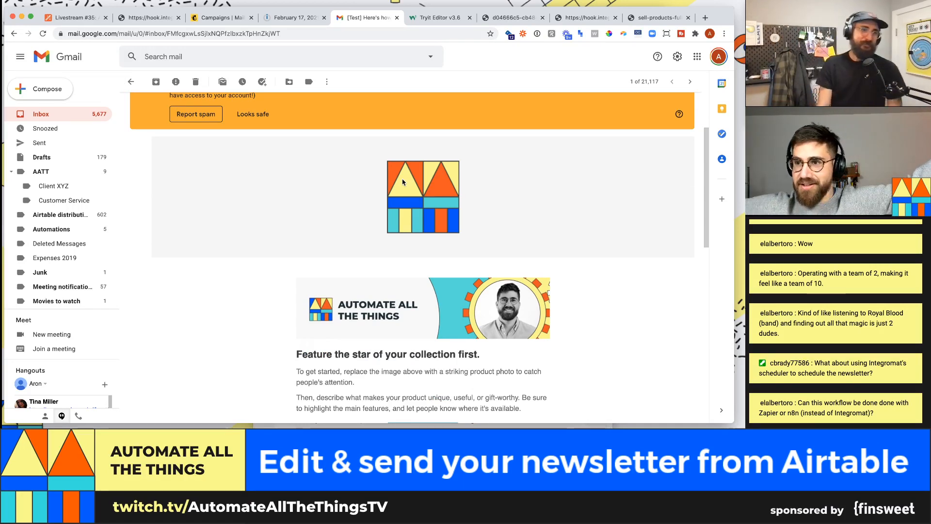
{"action": "scroll", "coordinate": [378, 245], "scroll_direction": "down", "scroll_amount": 2}
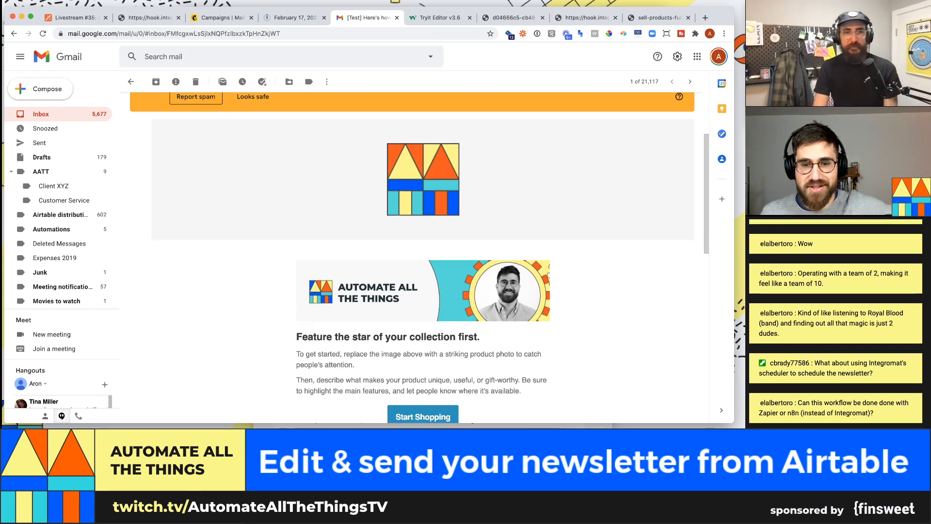